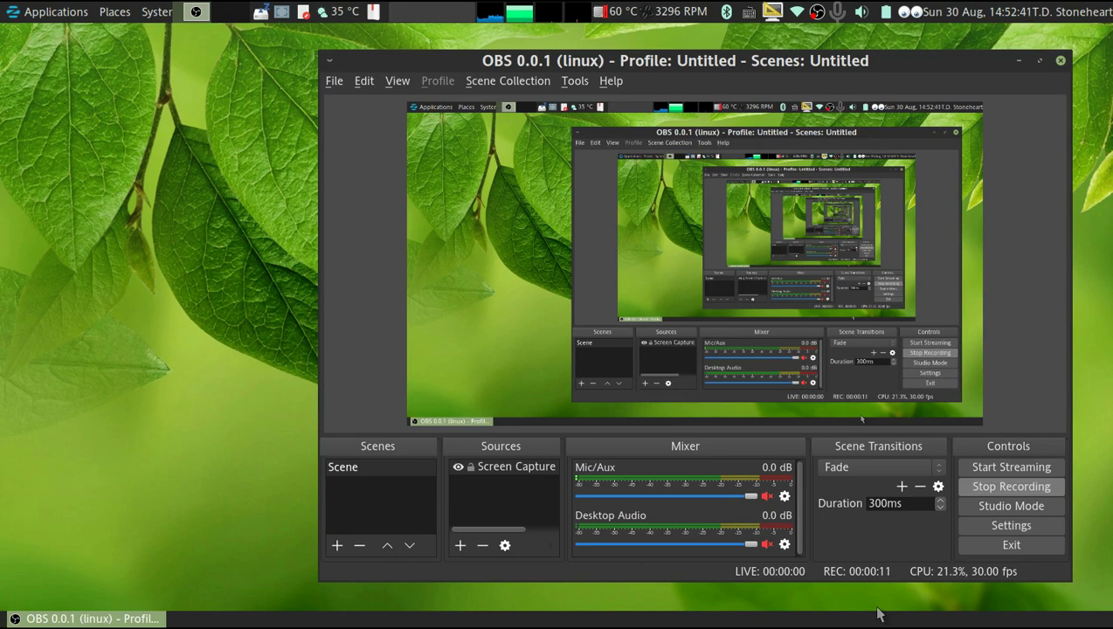
Launch VirtualBox through the Run Application dialog with the command virtualbox
key("alt+F2")
type("virtualbox")
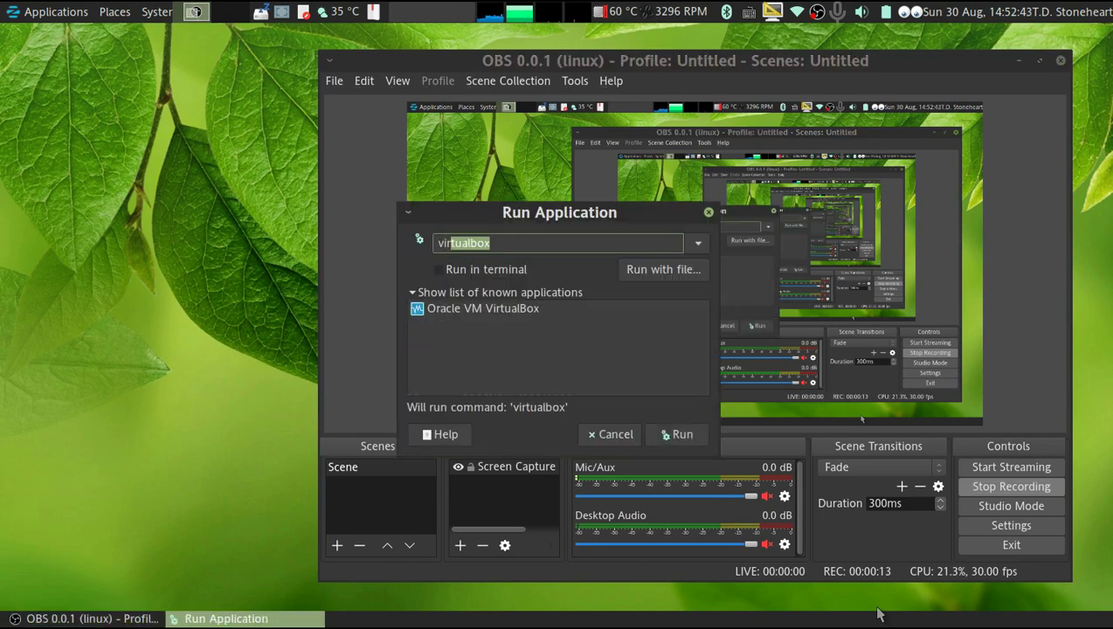
key("Return")
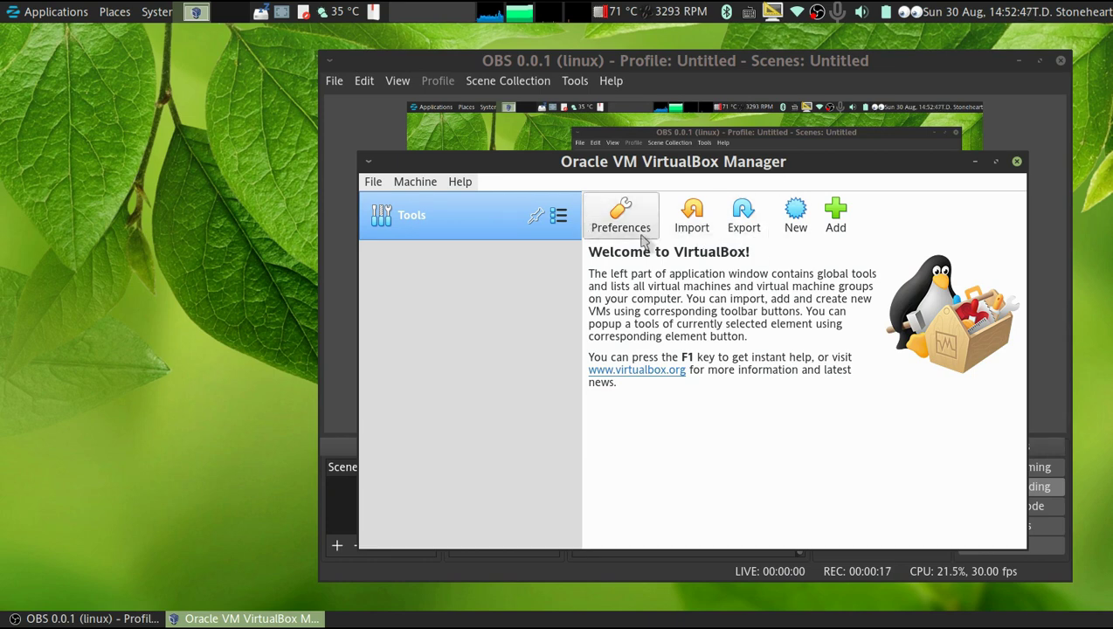
Start a new virtual machine named Windows 10 with type Microsoft Windows and version Windows 10 (64-bit), and continue to its memory size
left_click(796, 212)
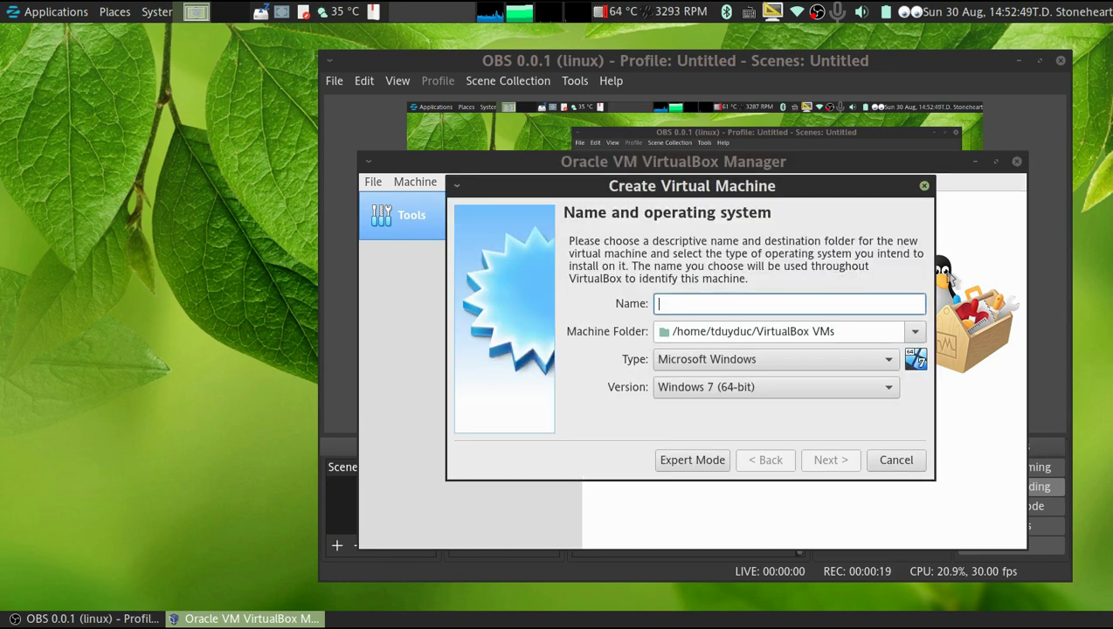
type("Windows 10")
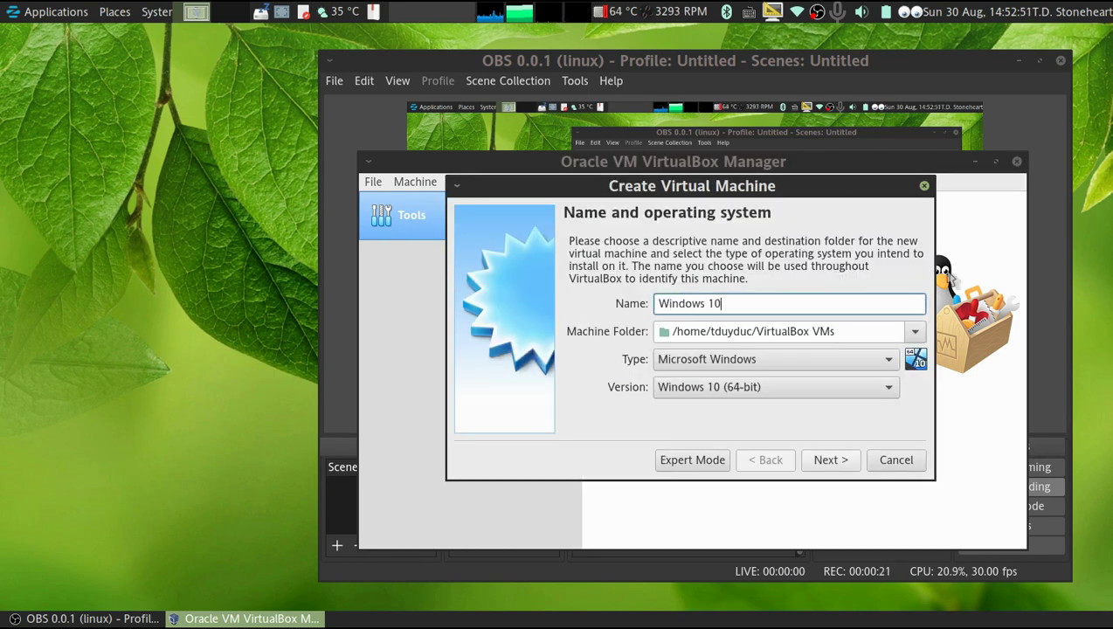
left_click(831, 396)
left_click(831, 396)
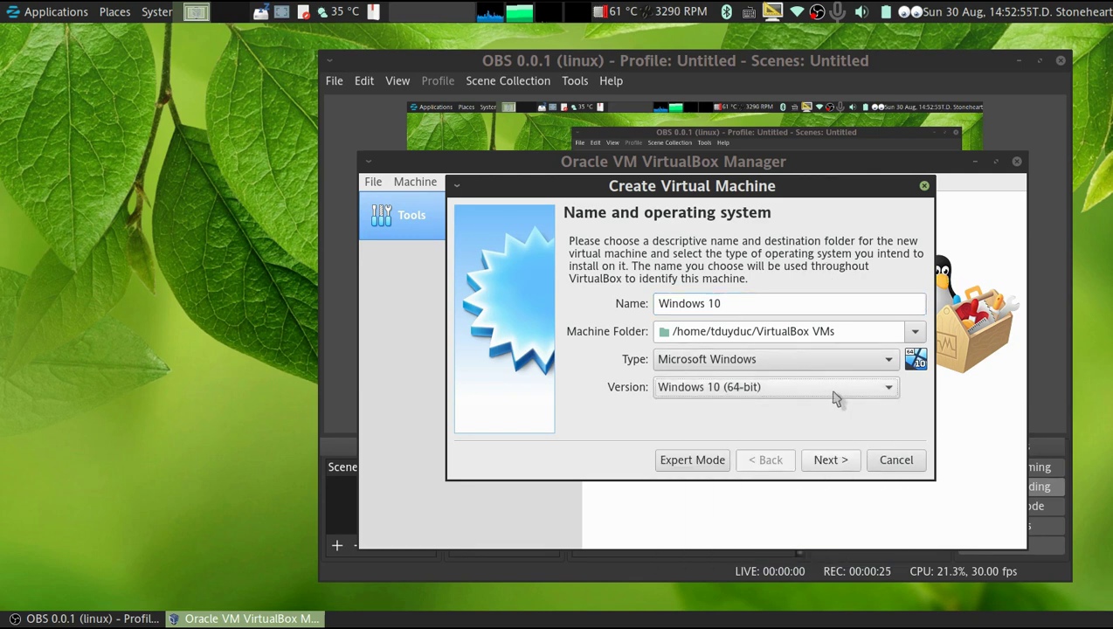
left_click(840, 461)
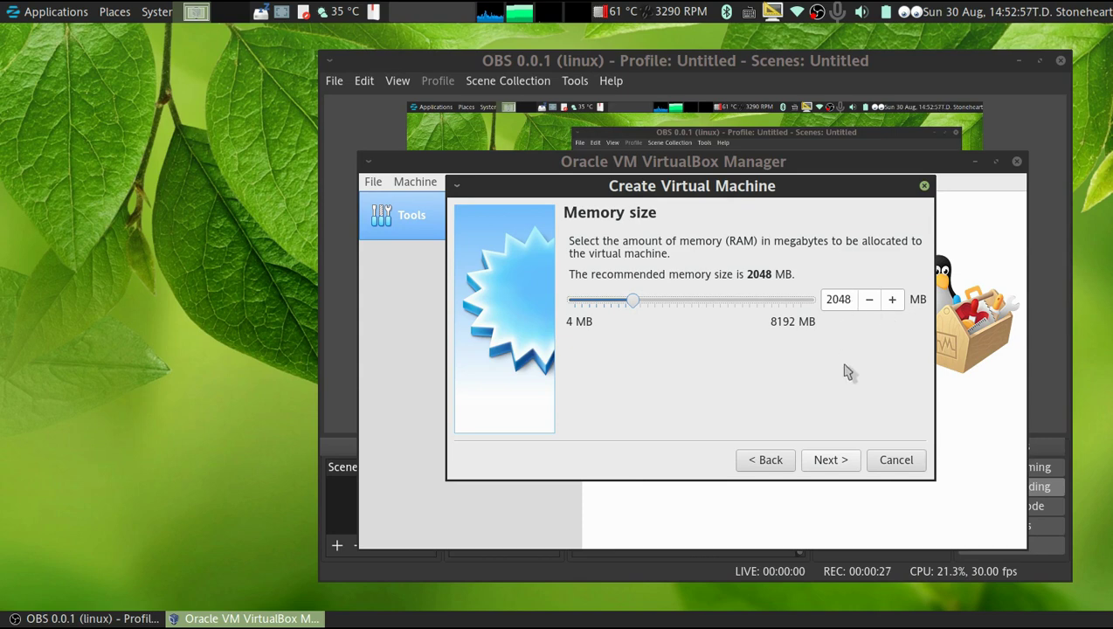
Run gnome-calculator and calculate 1.5×1024 to convert the planned memory size to megabytes
key("alt+F2")
type("gnome-calculator")
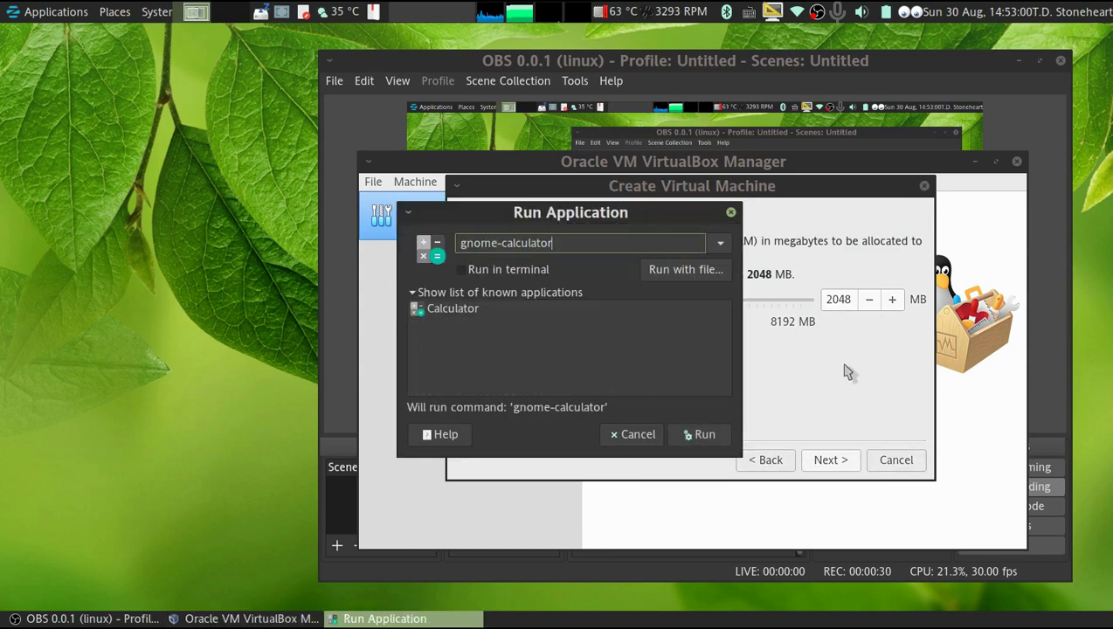
key("Return")
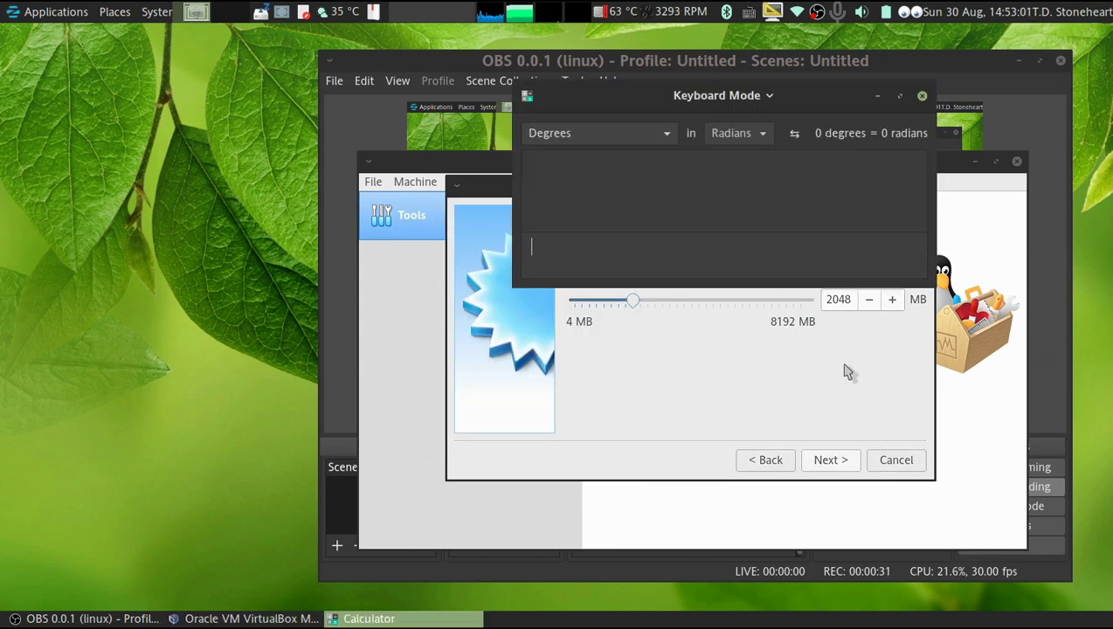
type("1.5×1024")
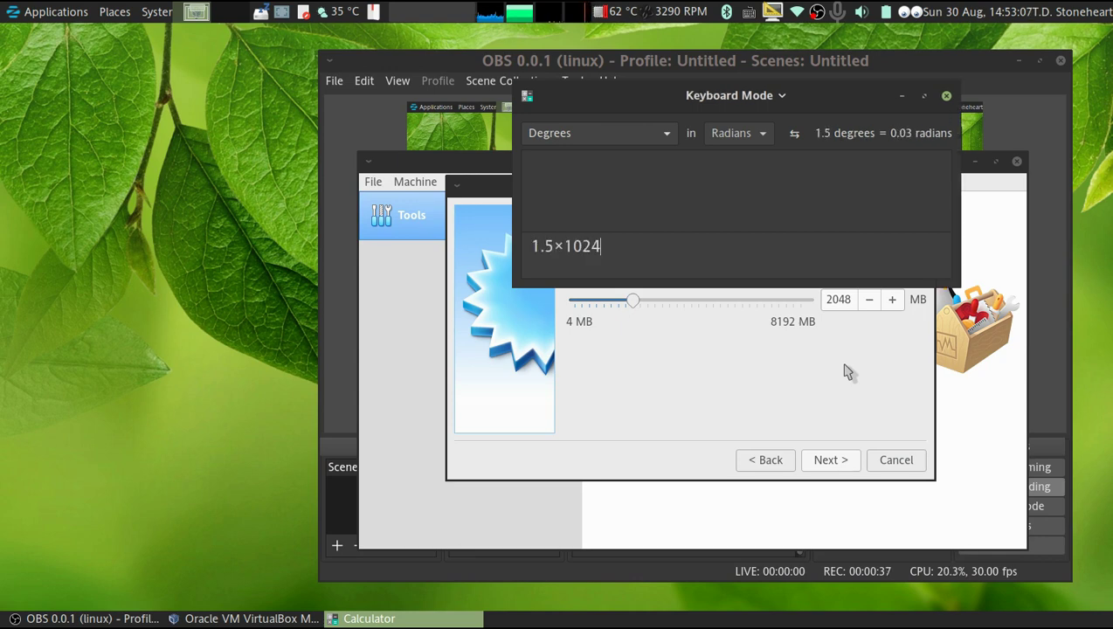
key("Return")
Set the new virtual machine's memory size to 1536 MB and continue to its hard disk options
left_click(840, 298)
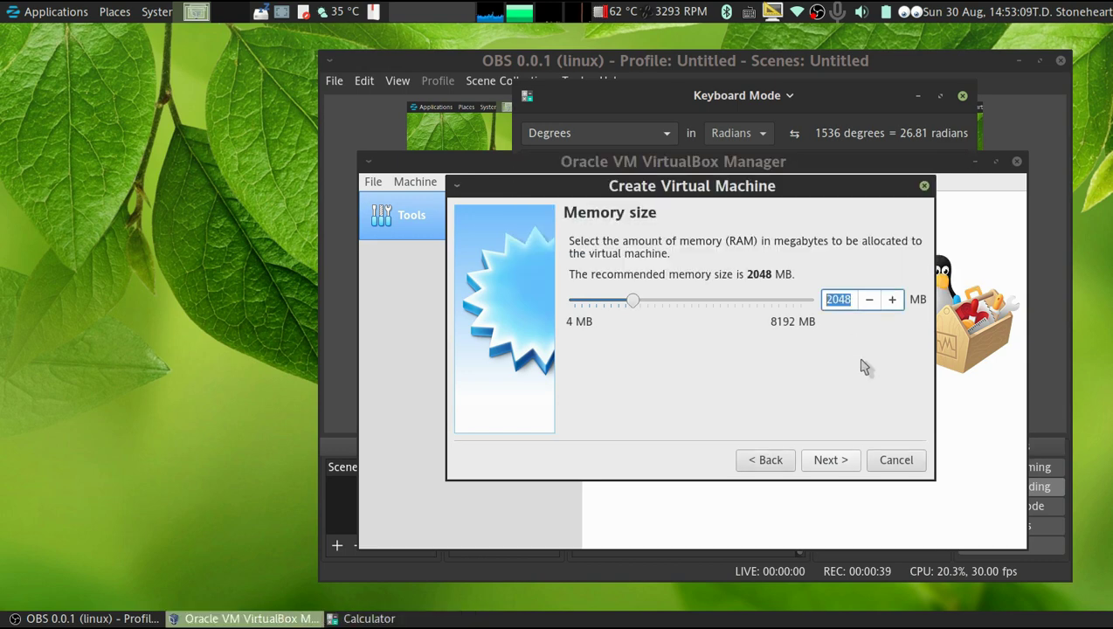
type("1536")
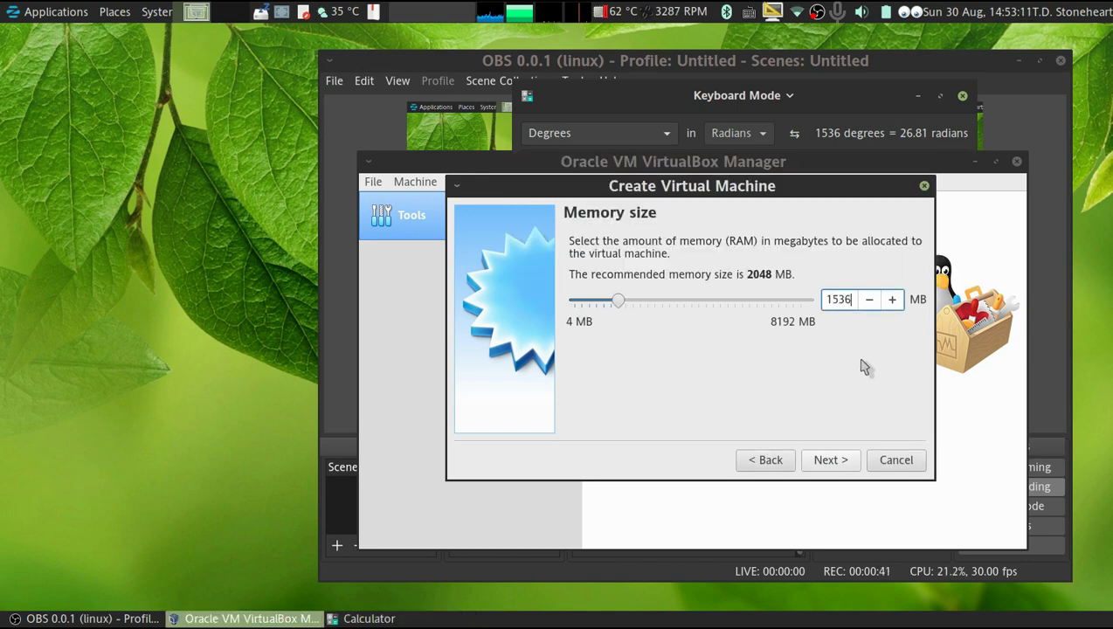
left_click(843, 463)
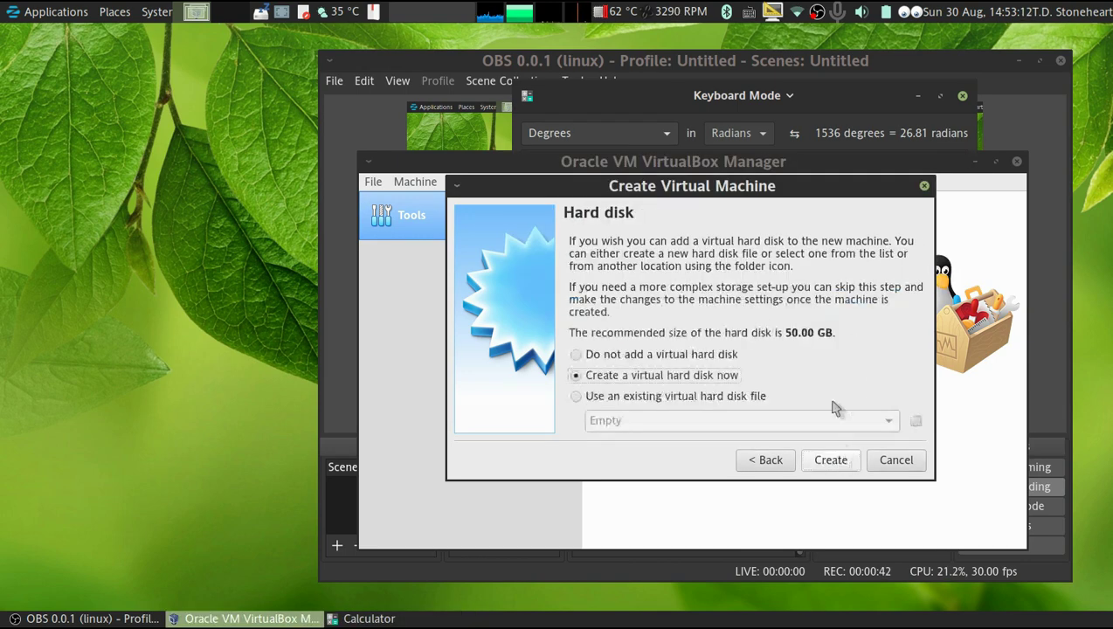
Create a new dynamically allocated VDI virtual hard disk for the machine with a size of 15.00 GB
left_click(837, 459)
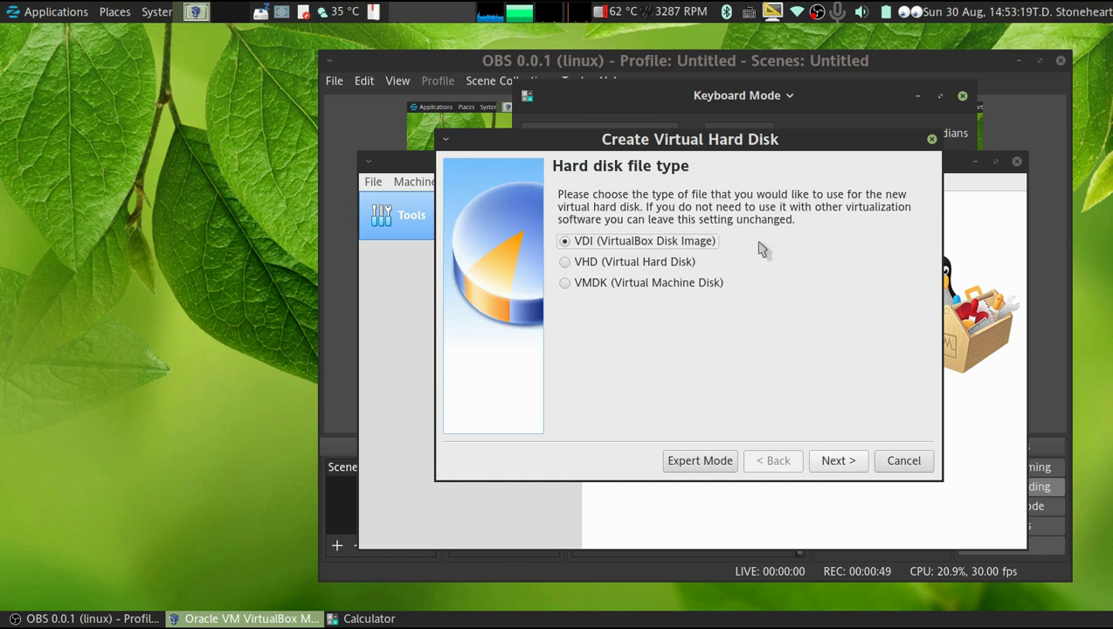
left_click_drag(646, 212, 598, 225)
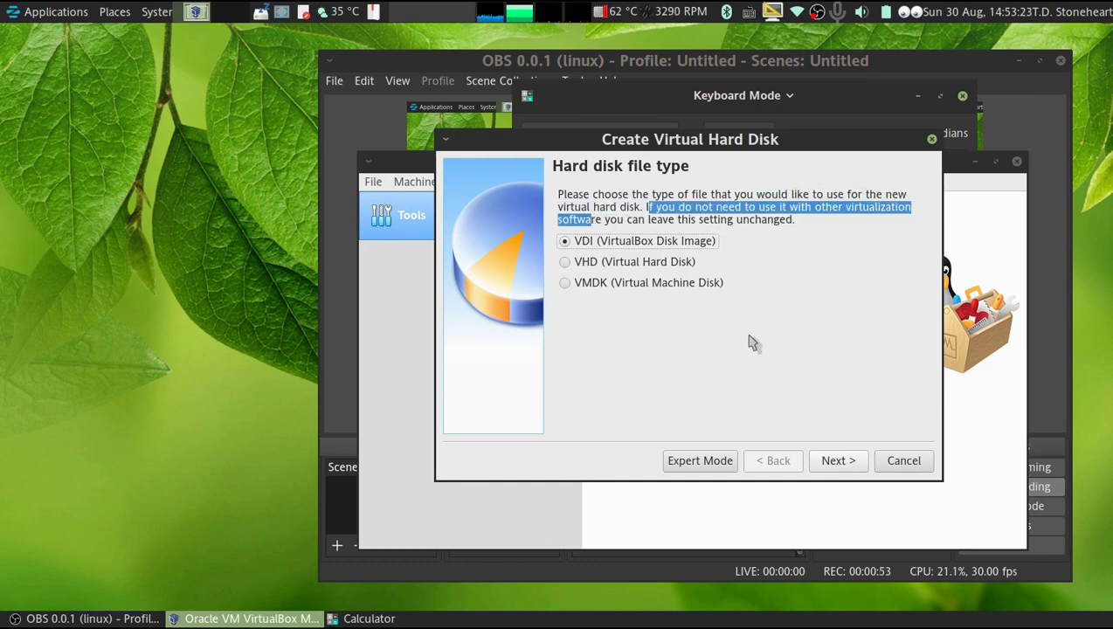
left_click(832, 456)
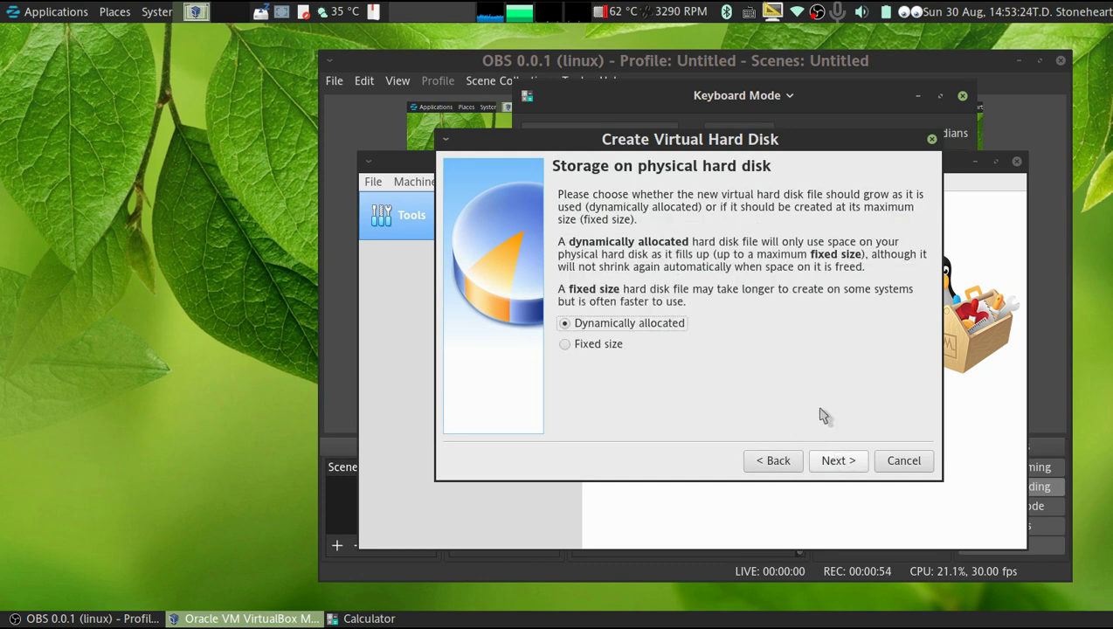
left_click(849, 460)
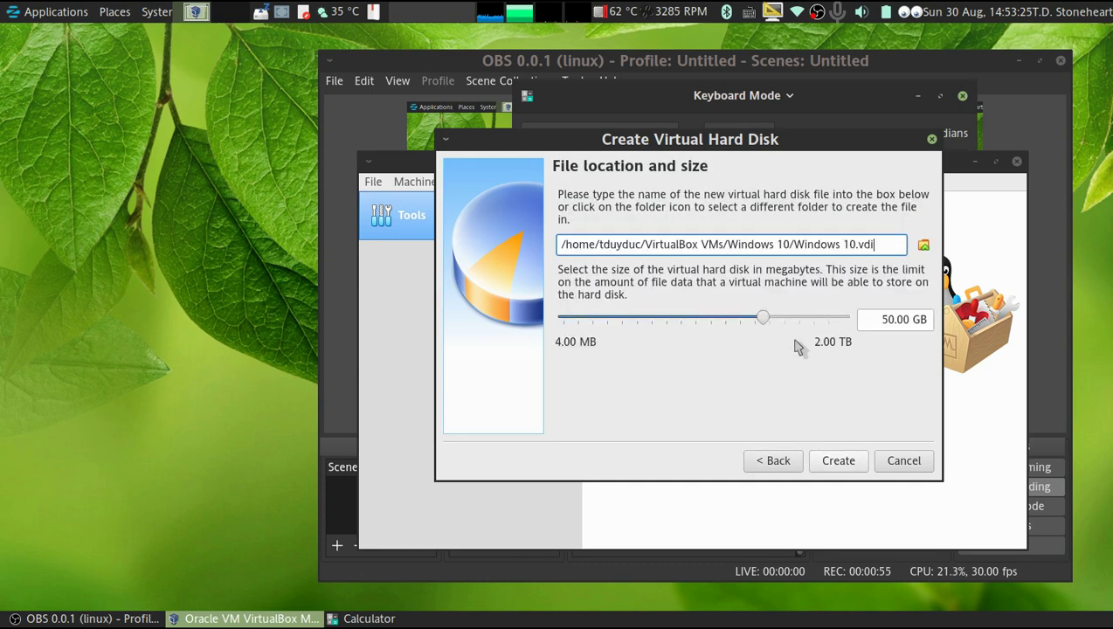
double_click(885, 319)
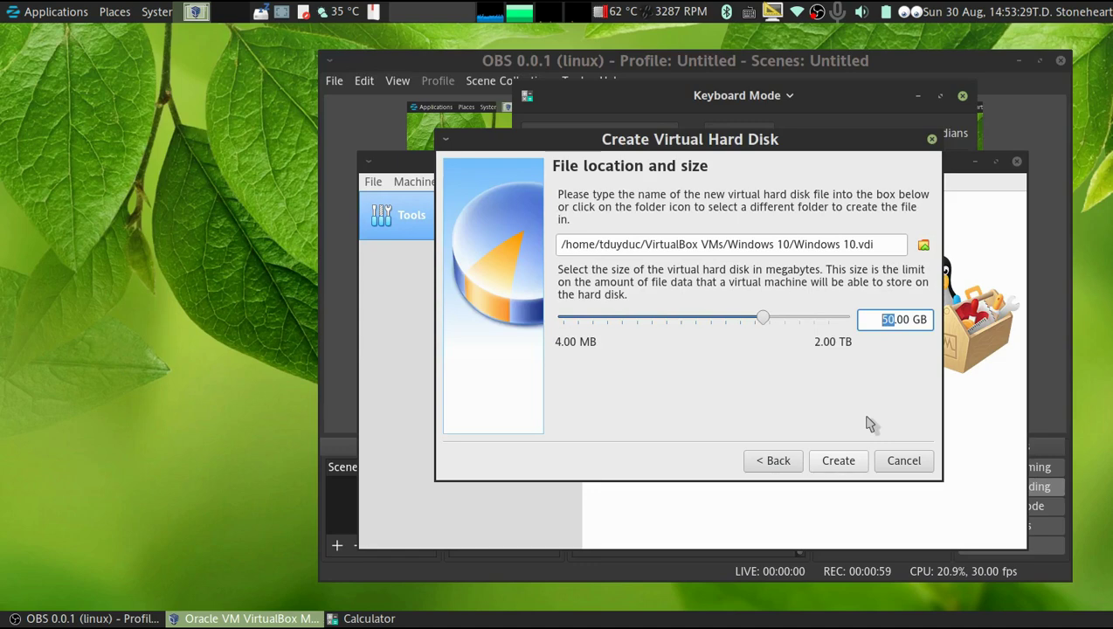
type("15")
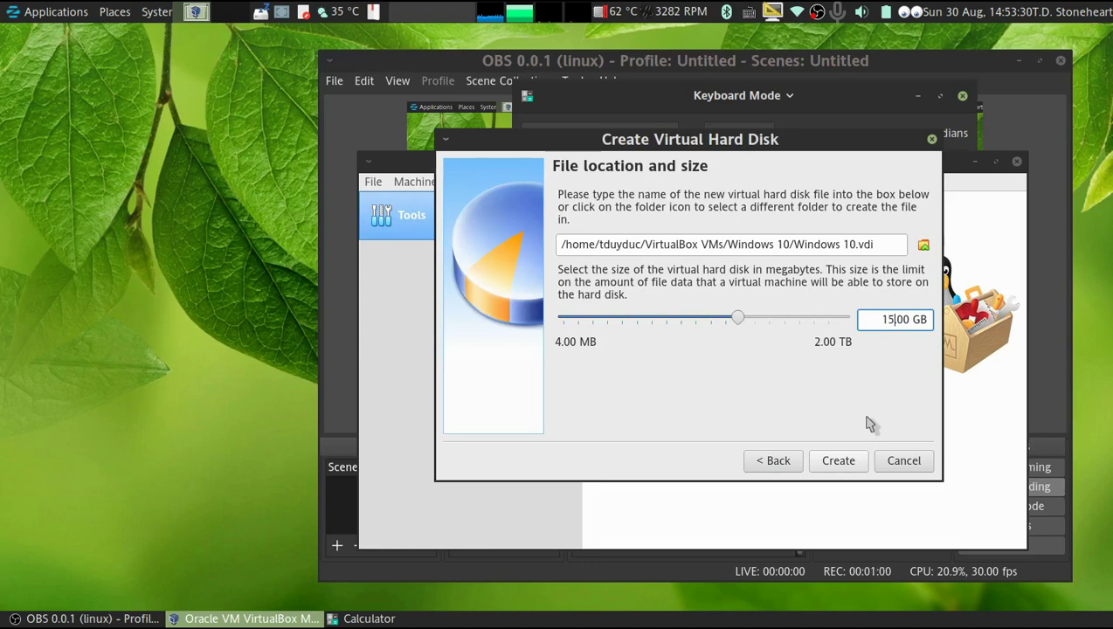
left_click(855, 461)
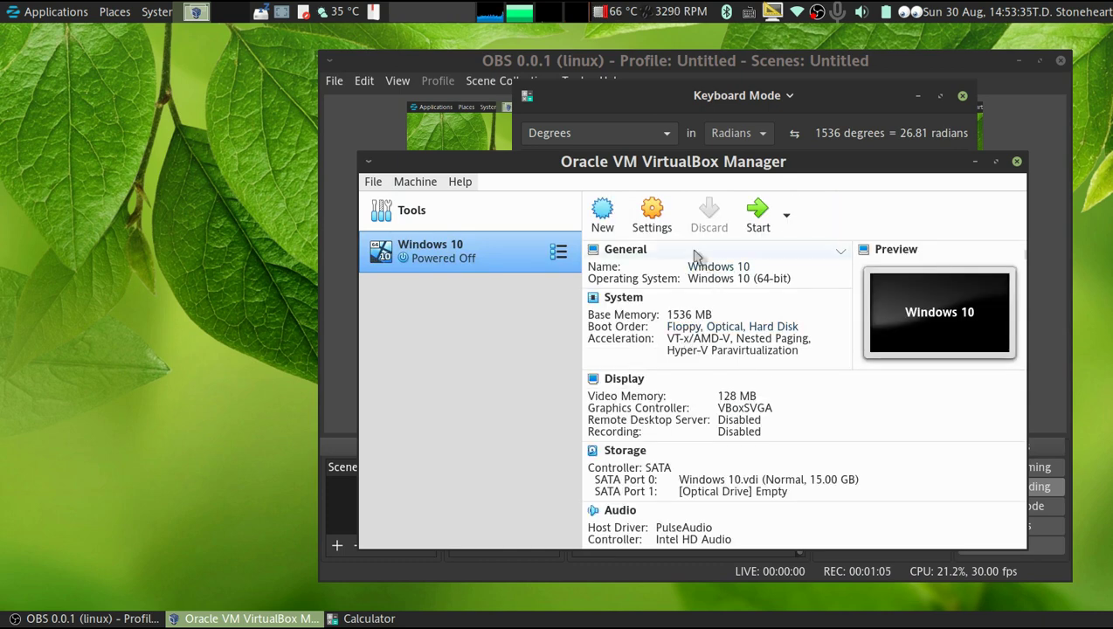
Enable PAE/NX in the Windows 10 machine's processor settings and review its acceleration and display settings
left_click(663, 227)
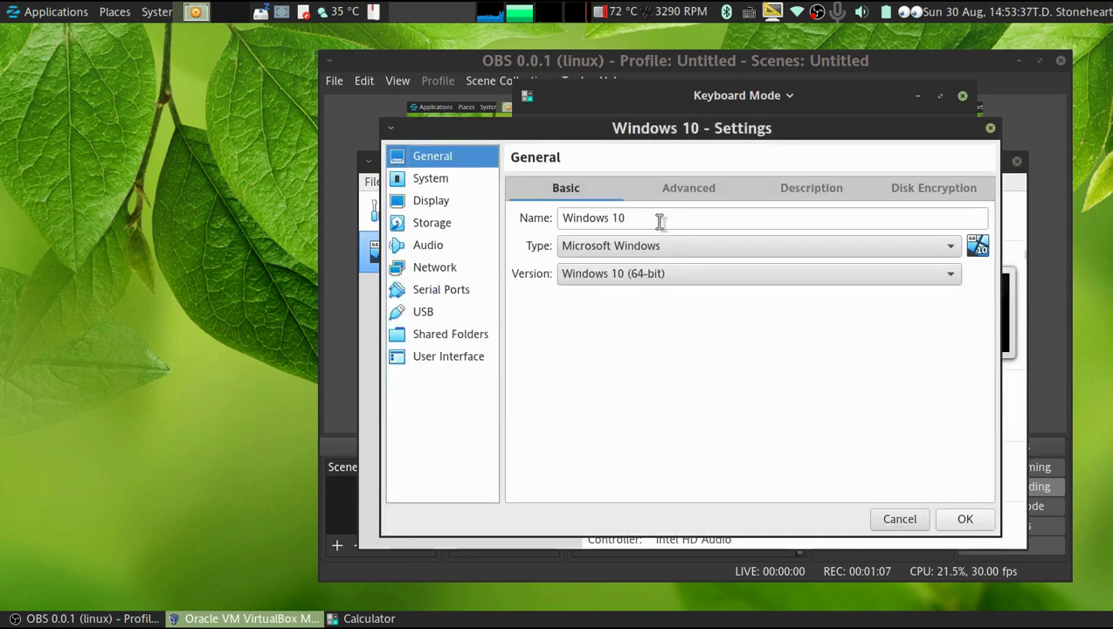
left_click(474, 182)
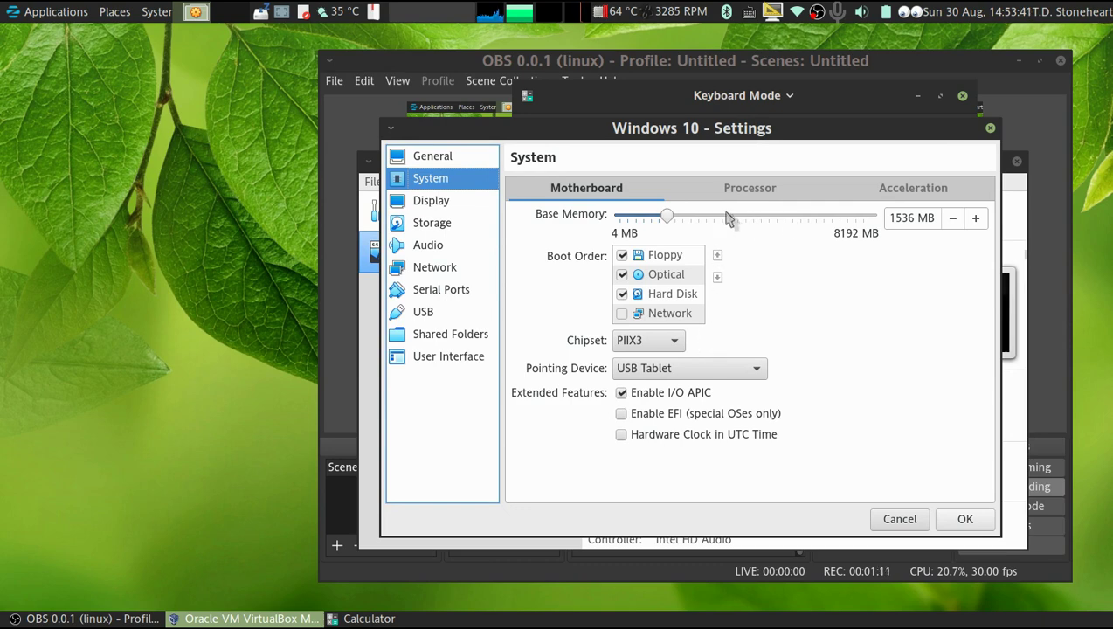
left_click(736, 184)
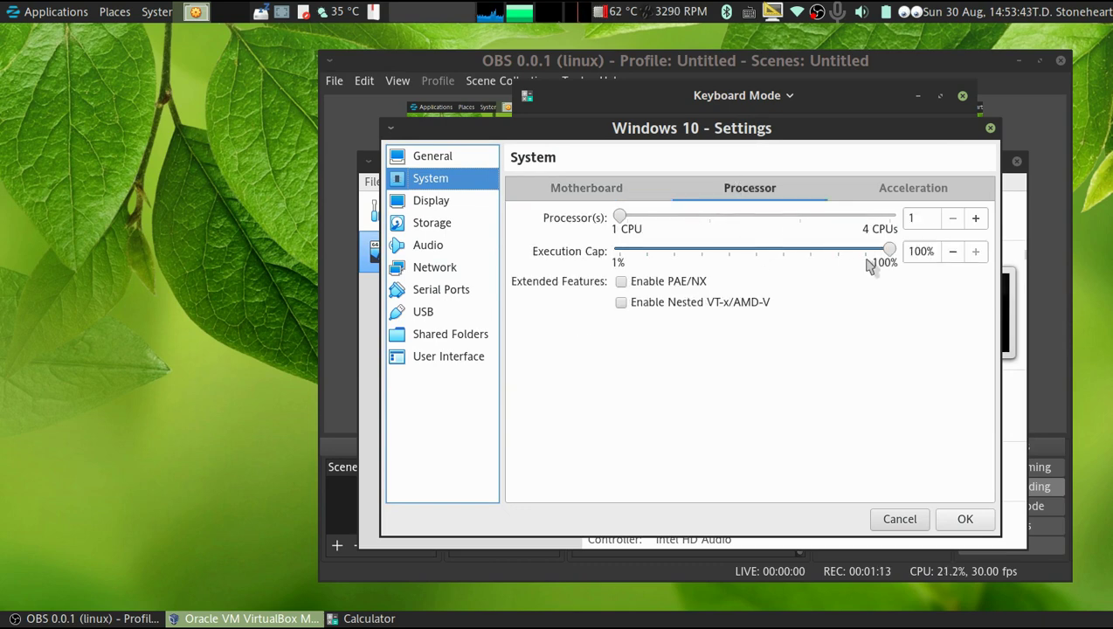
left_click(909, 186)
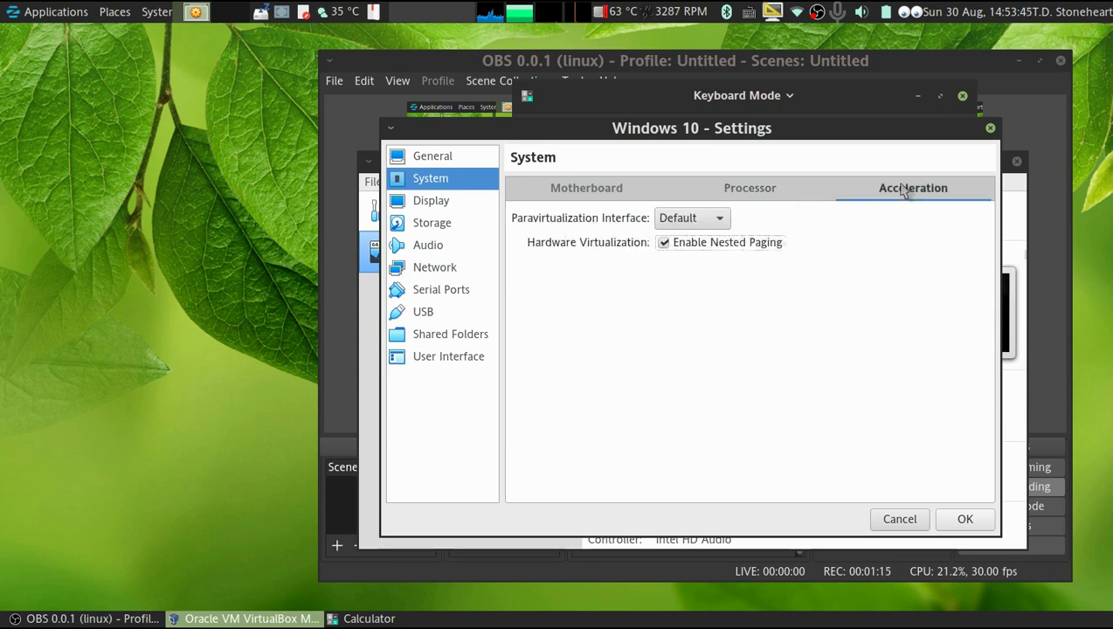
left_click(447, 203)
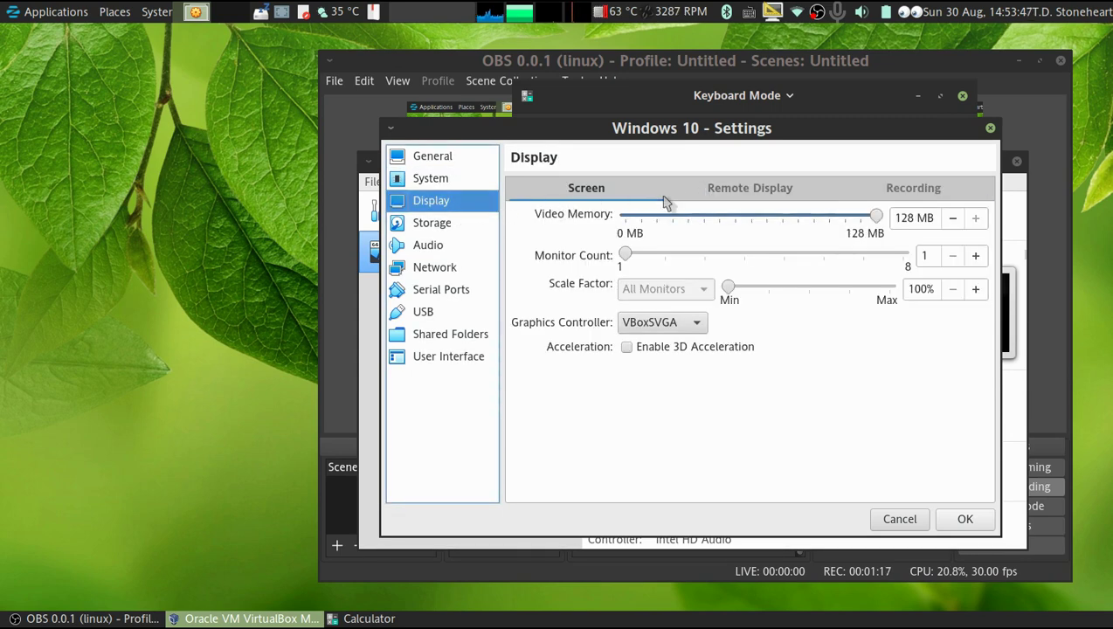
Mark the Windows 10.vdi disk as a solid-state drive in the machine's storage settings
left_click(478, 227)
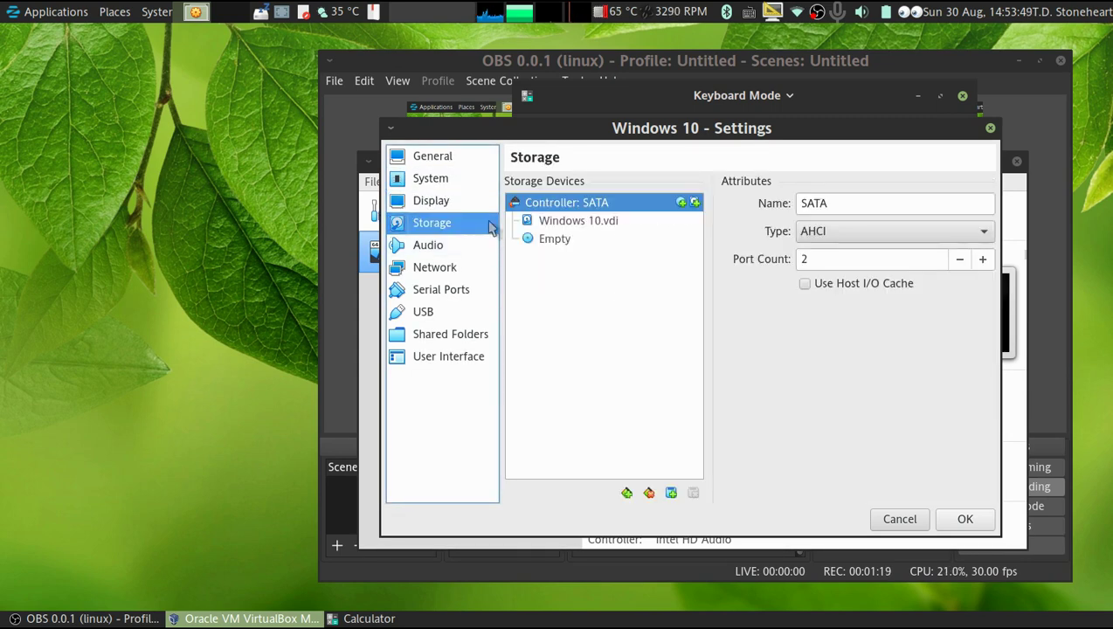
left_click(624, 224)
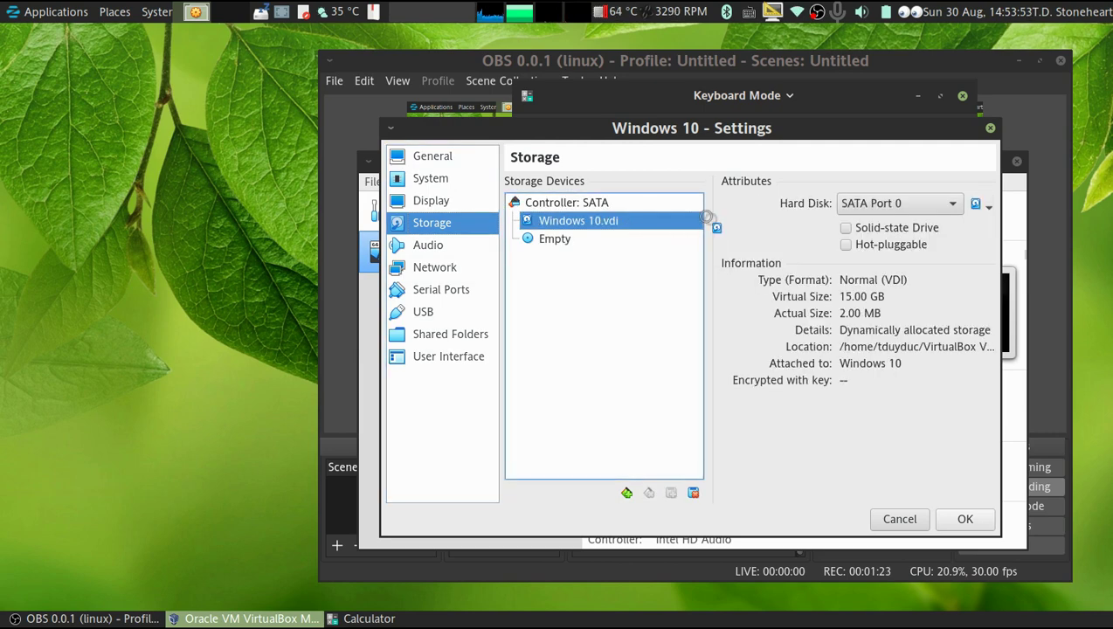
left_click(848, 228)
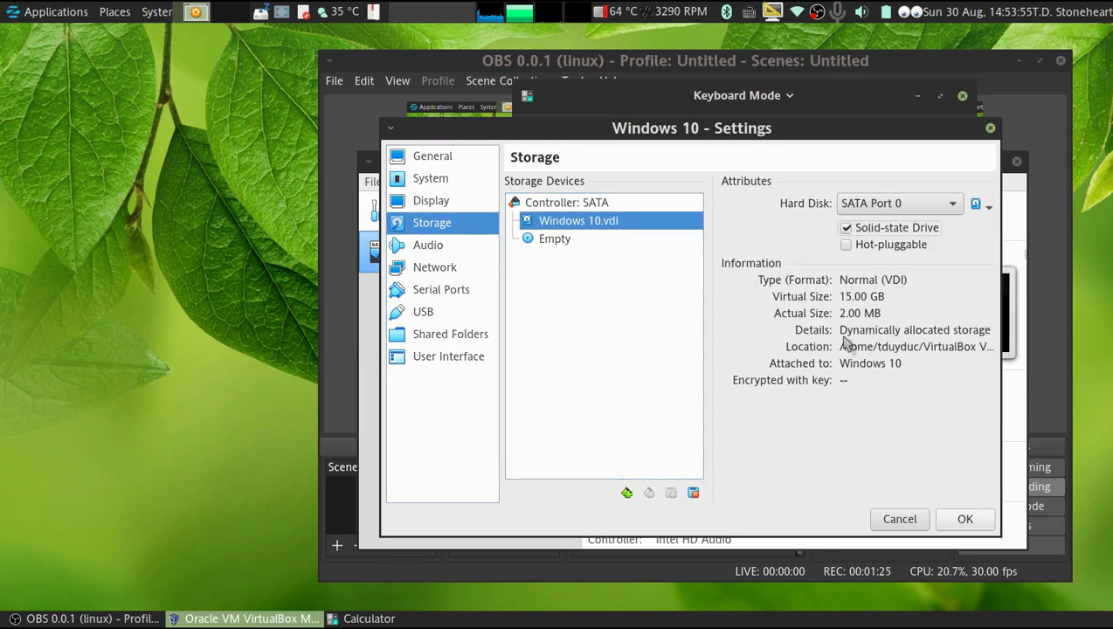
Load Windows10-1909.iso from the Downloads folder into the empty optical drive on SATA Port 1
left_click(580, 243)
left_click(980, 204)
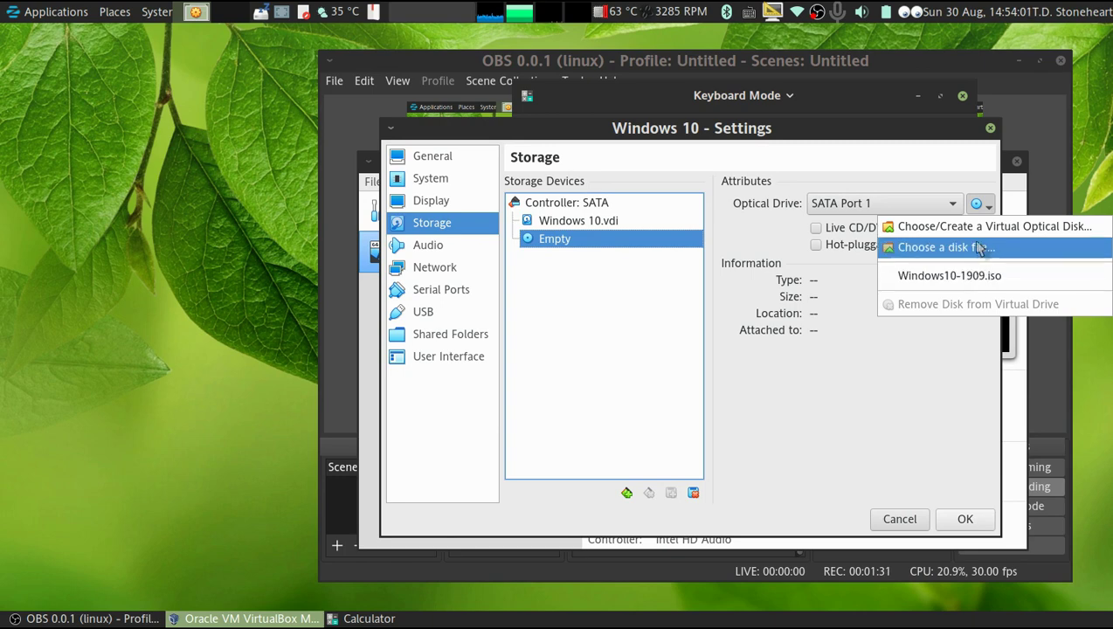
left_click(922, 246)
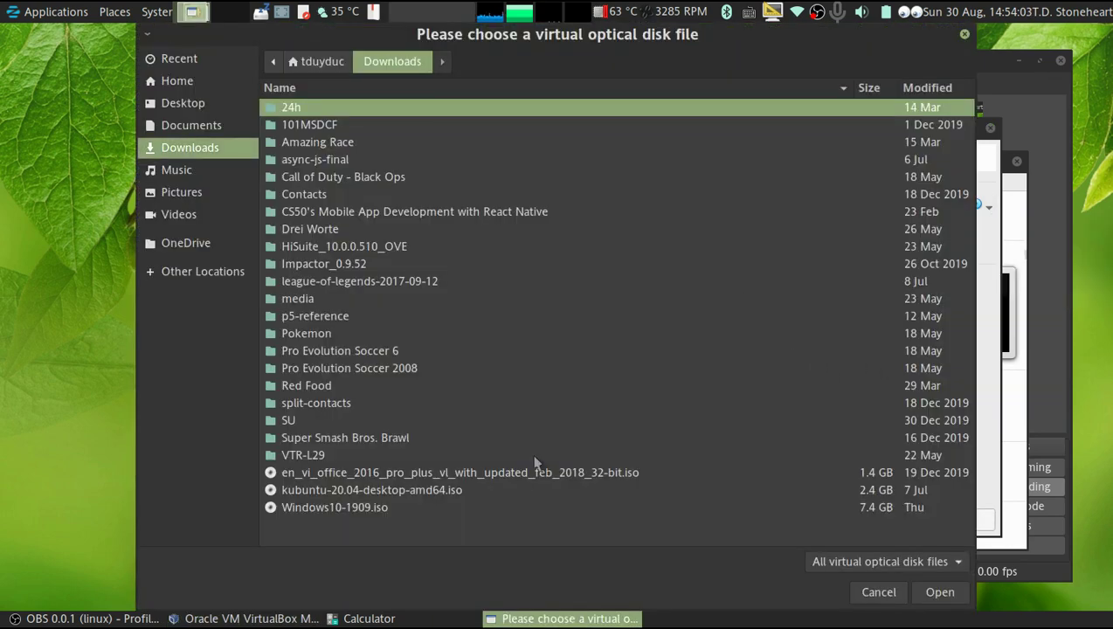
double_click(452, 511)
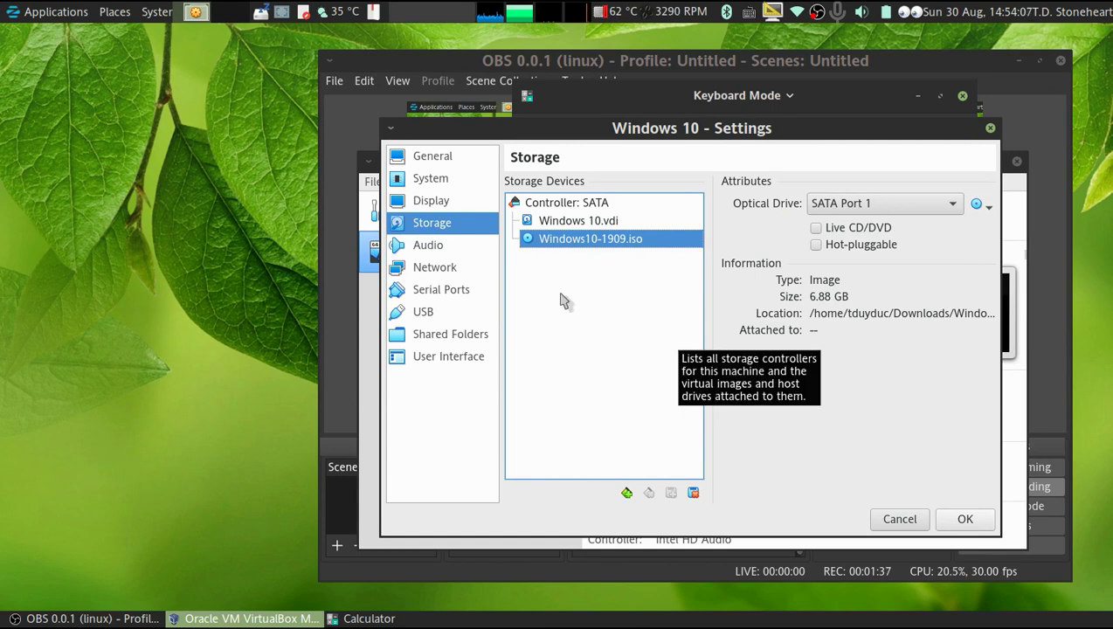
Review the audio, network, serial port, USB, shared folder and user interface settings, and save the machine's configuration
left_click(446, 245)
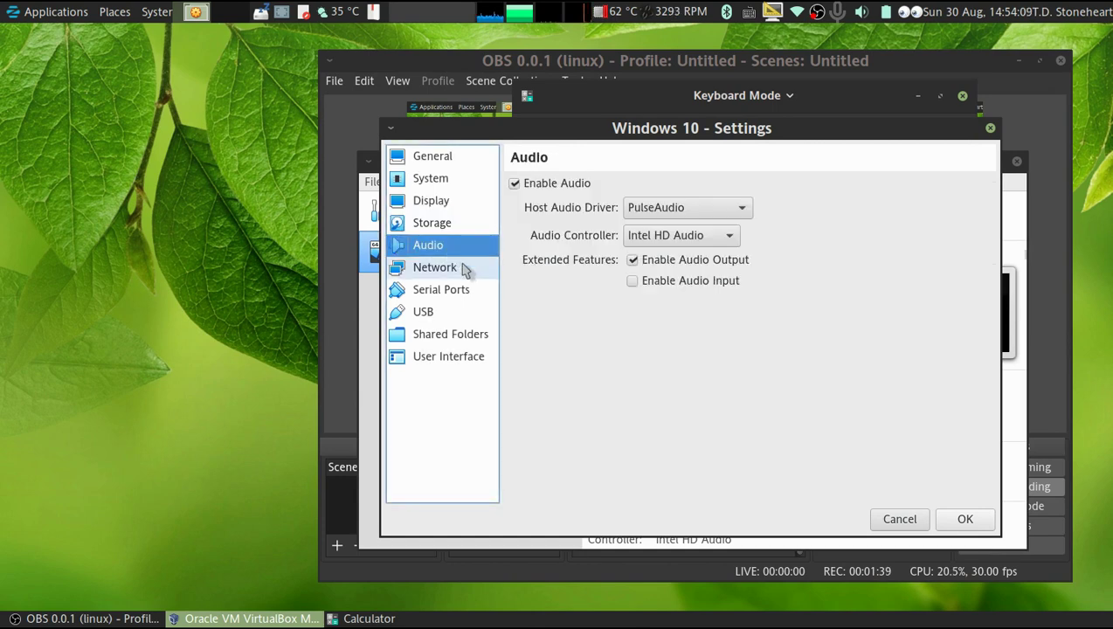
left_click(448, 267)
left_click(451, 289)
left_click(460, 315)
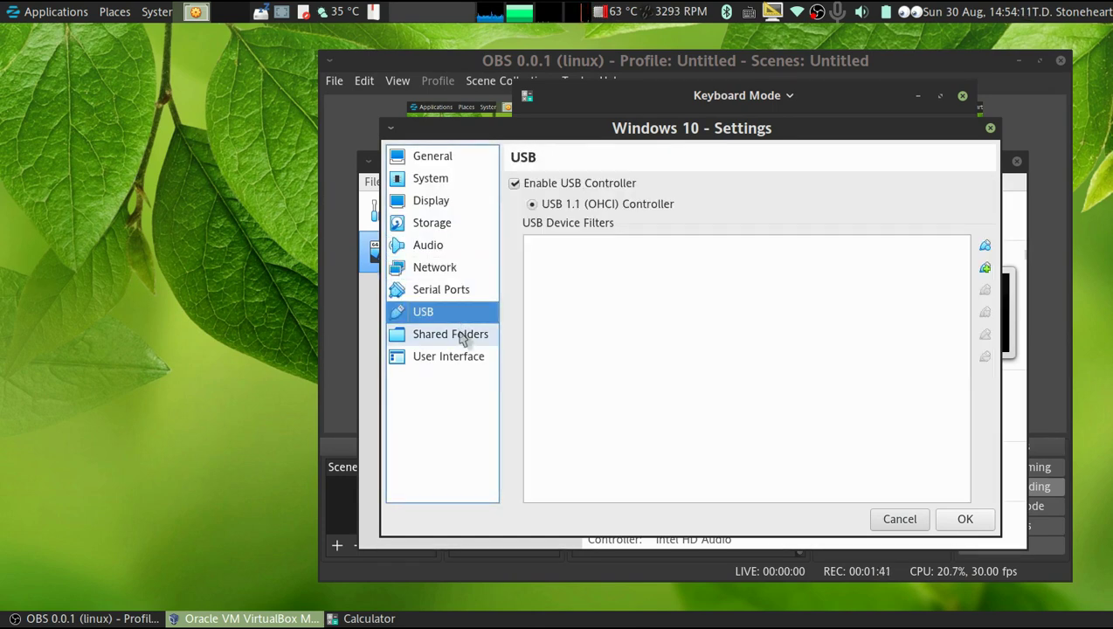
left_click(465, 334)
left_click(467, 355)
left_click(964, 519)
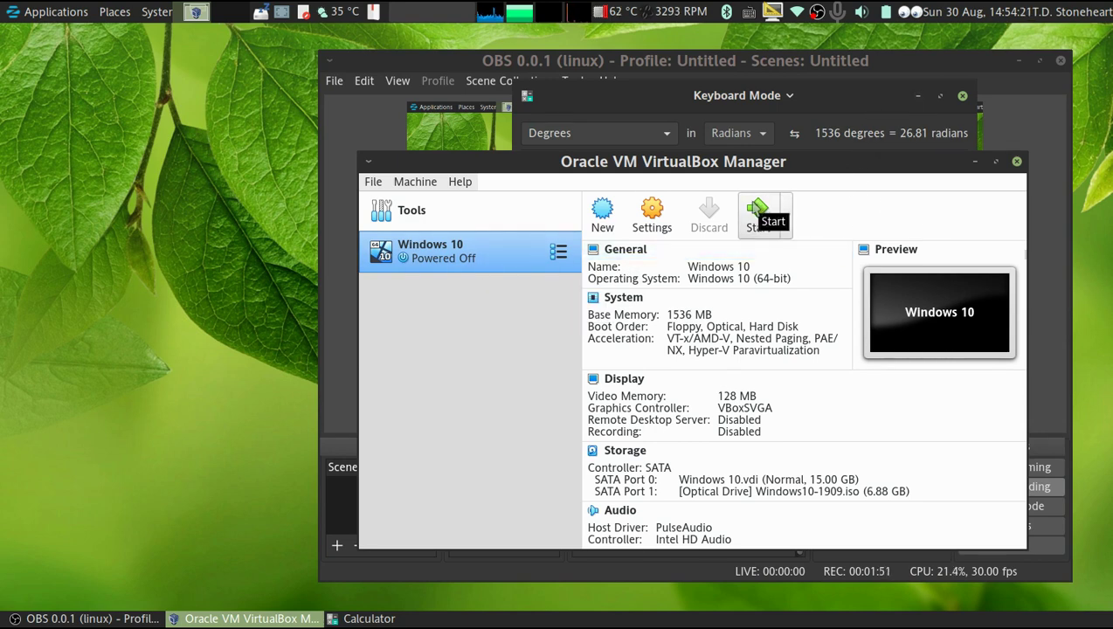
Start the Windows 10 virtual machine with Windows10-1909.iso as the start-up disk
left_click(757, 211)
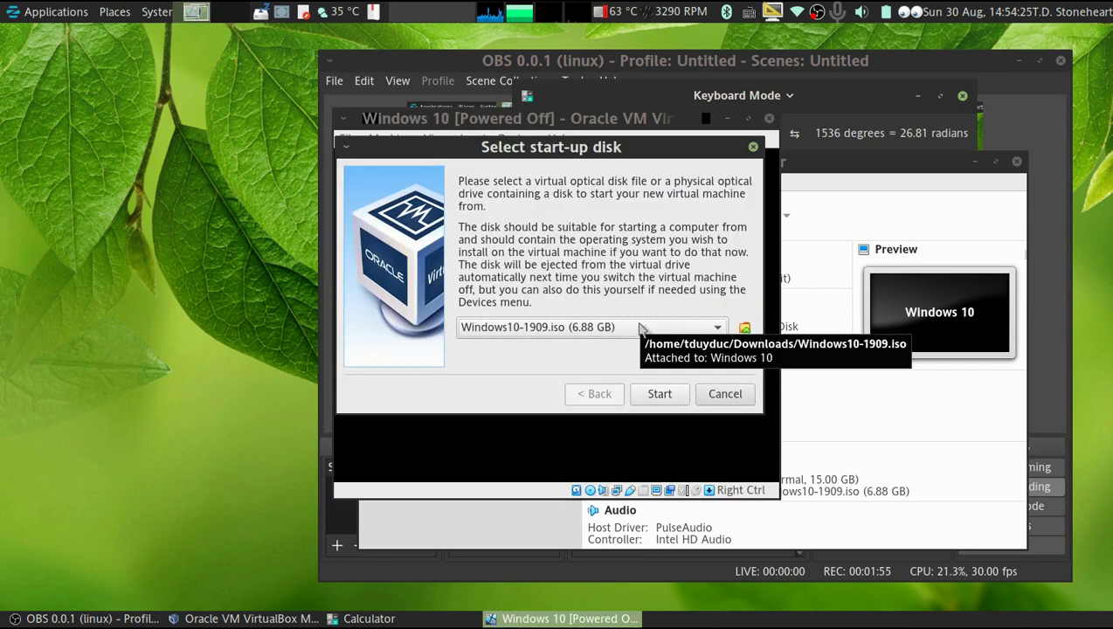
left_click(659, 394)
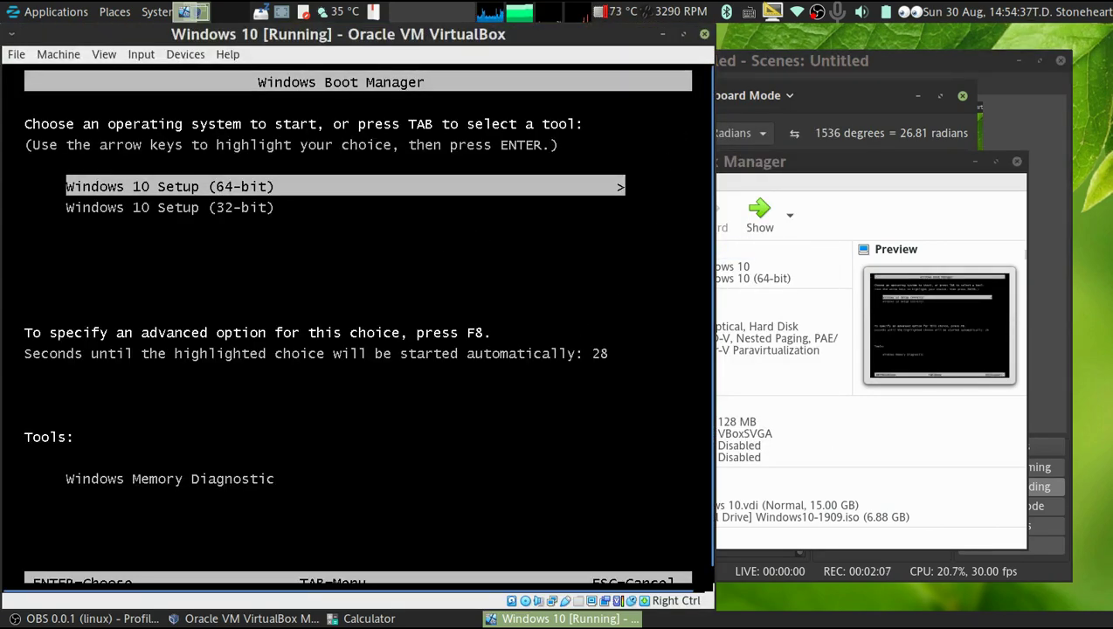
Start the Windows 10 Setup (64-bit) entry in Windows Boot Manager
key("Return")
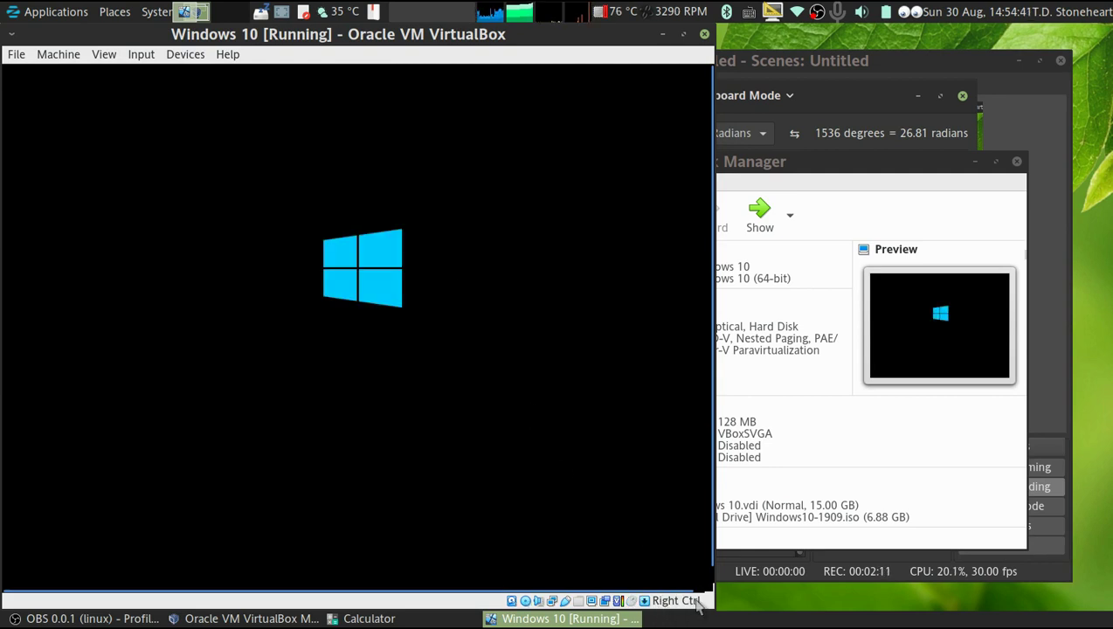
Turn on autohide for the desktop's bottom panel and move the running Windows 10 machine's window away from the screen edge
right_click(823, 618)
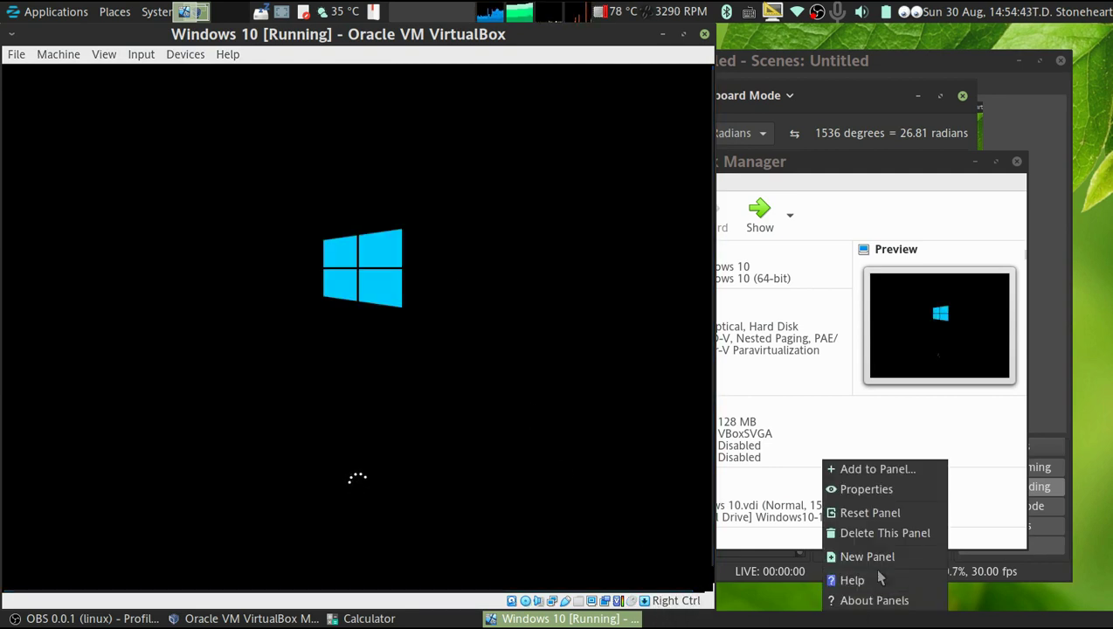
left_click(865, 489)
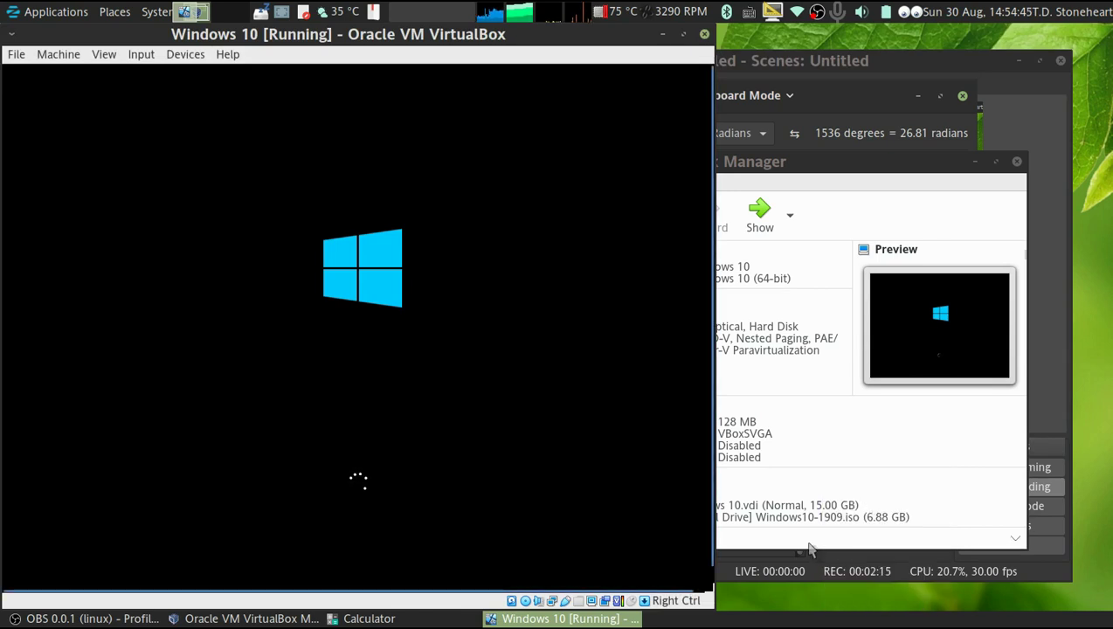
left_click(500, 349)
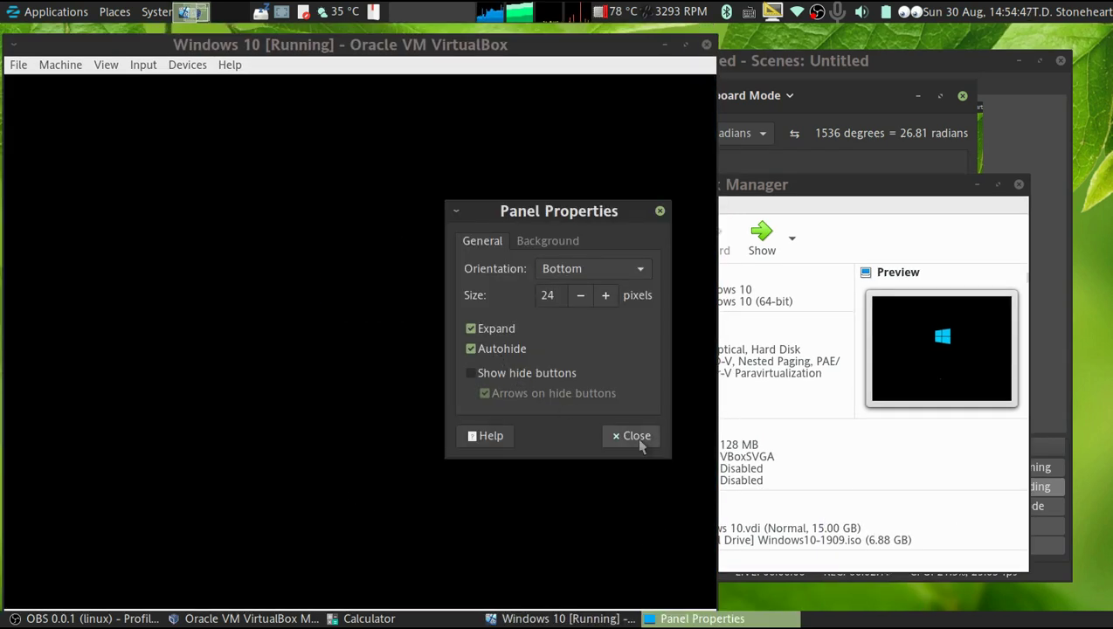
left_click(631, 435)
left_click(838, 185)
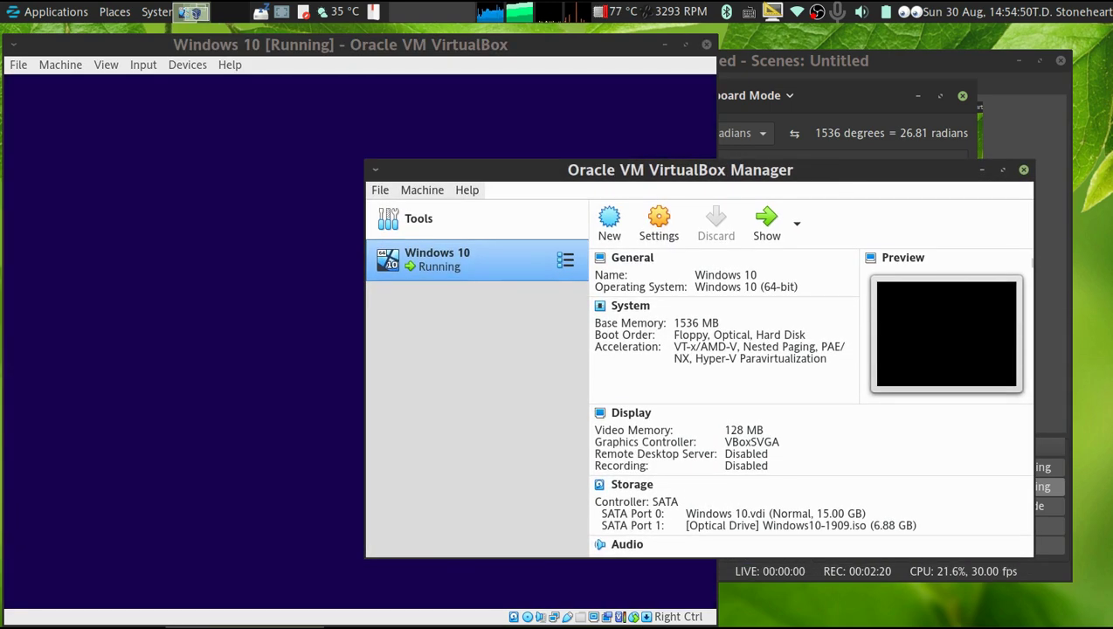
left_click_drag(563, 41, 692, 34)
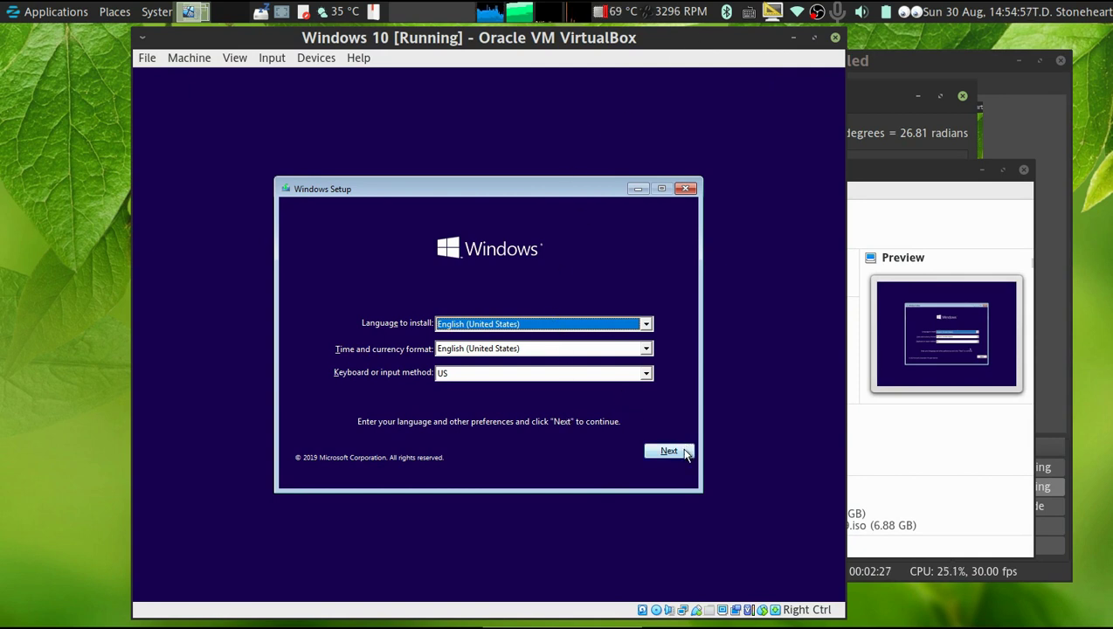
Keep the US keyboard layout with English (United States) language and formats, and start the Windows installation
left_click(603, 378)
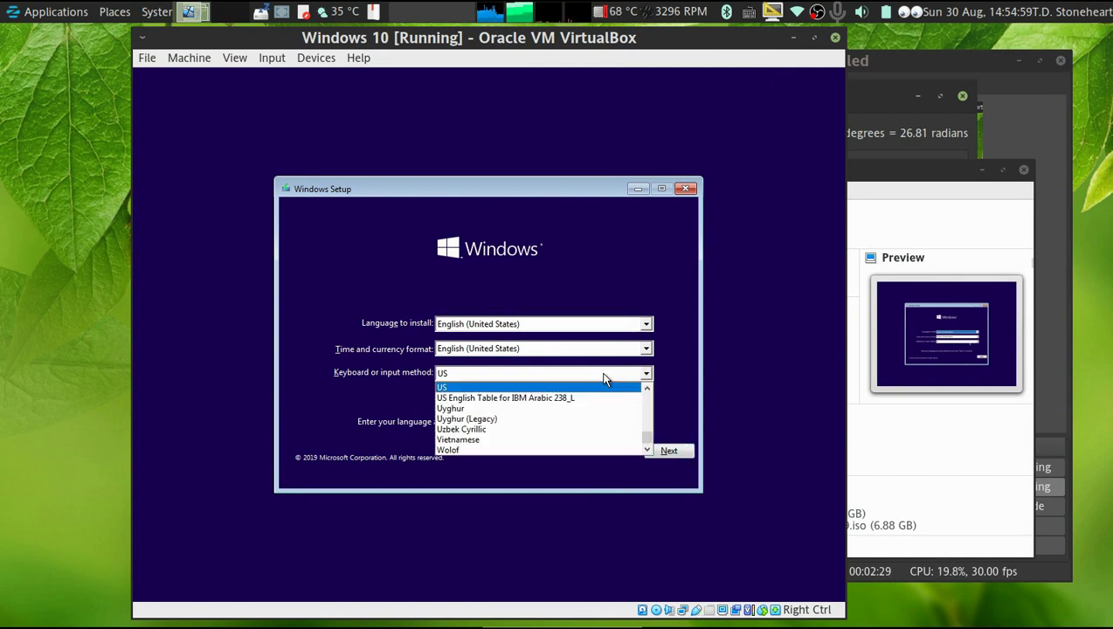
left_click(611, 383)
left_click(666, 454)
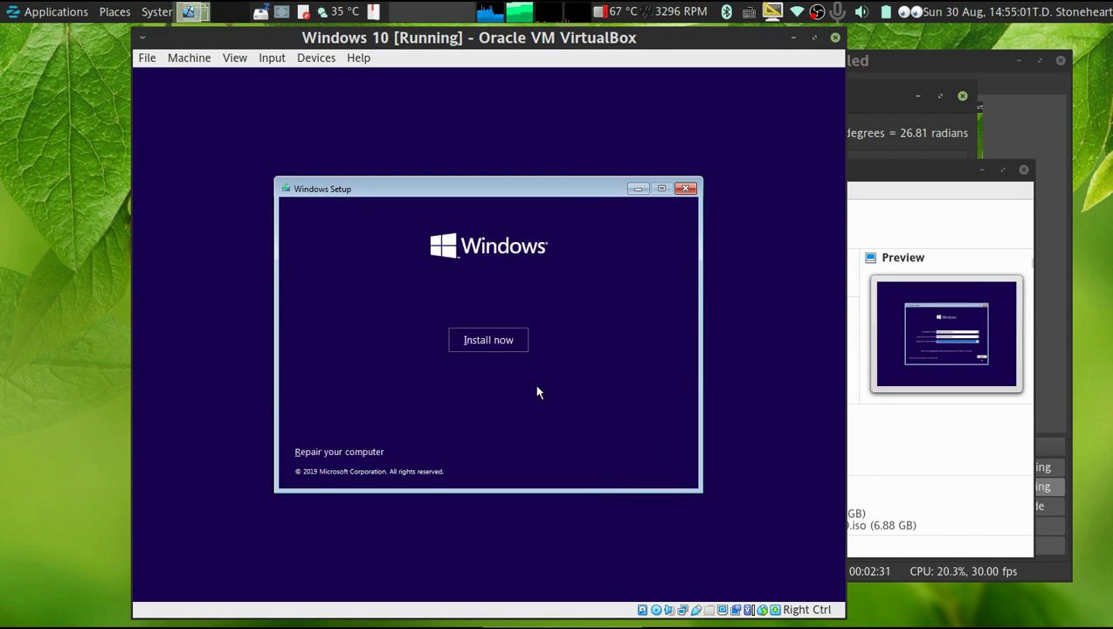
left_click(500, 341)
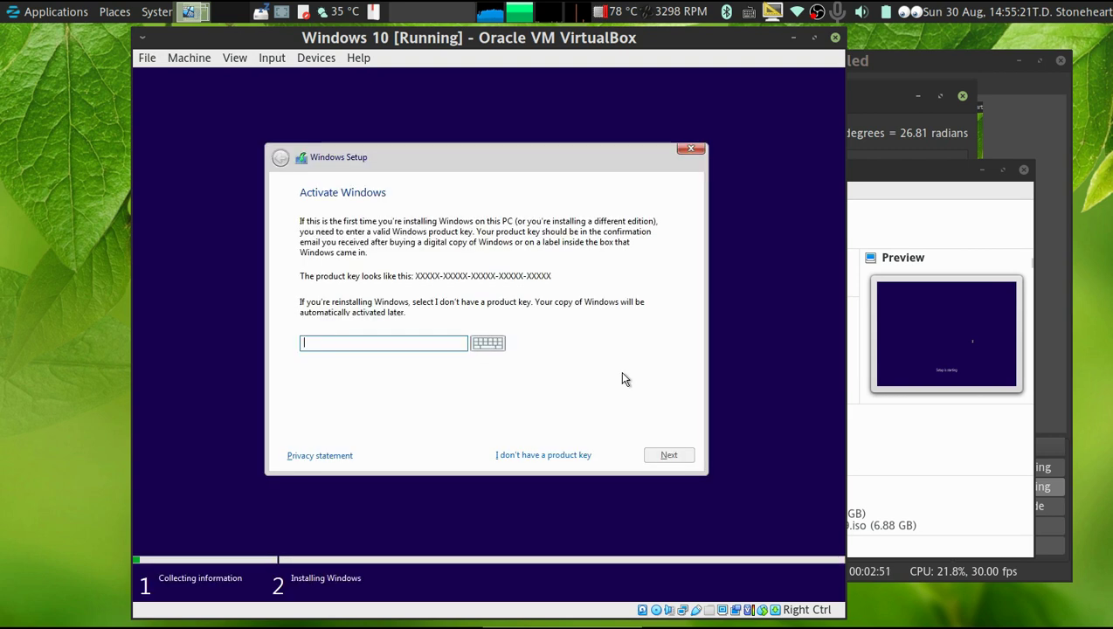
Skip the product key entry and choose Windows 10 Home (x64) as the operating system to install
left_click(537, 456)
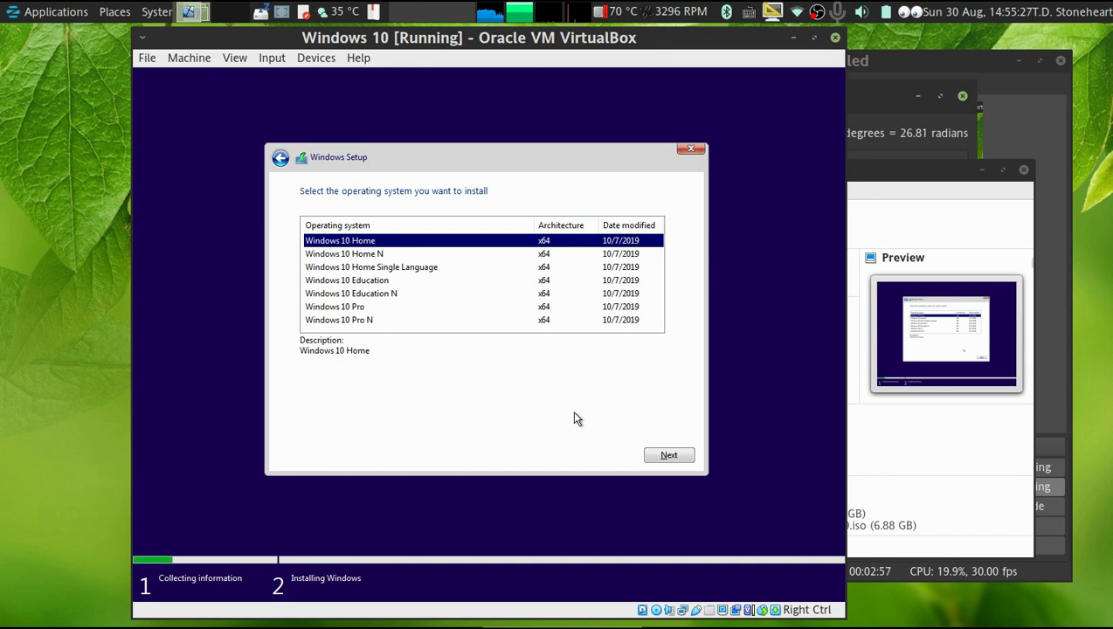
left_click(401, 307)
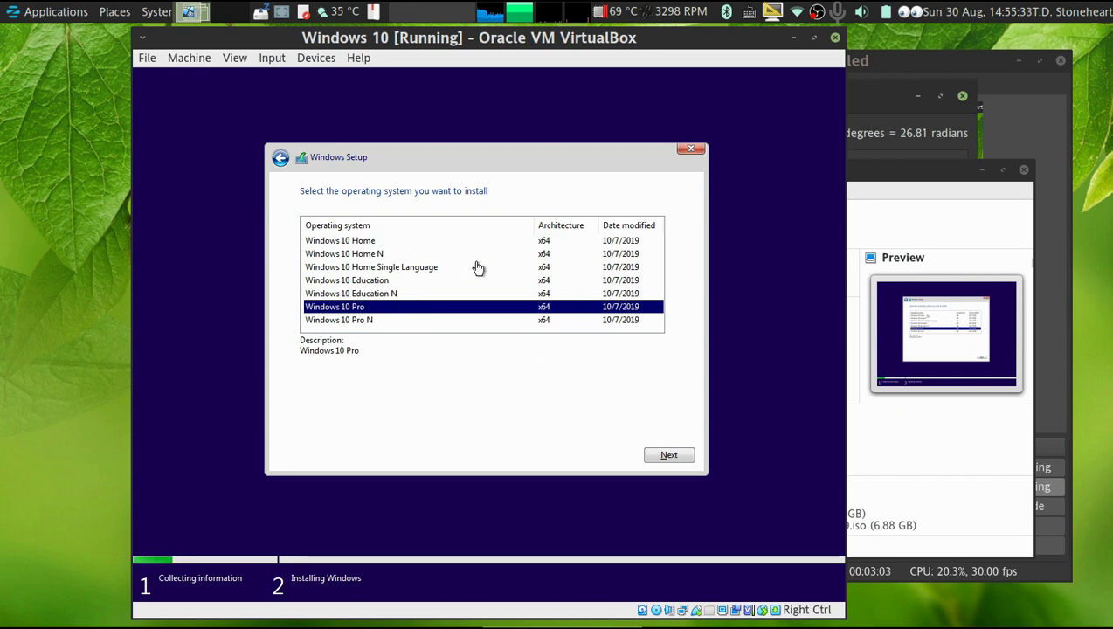
left_click(389, 242)
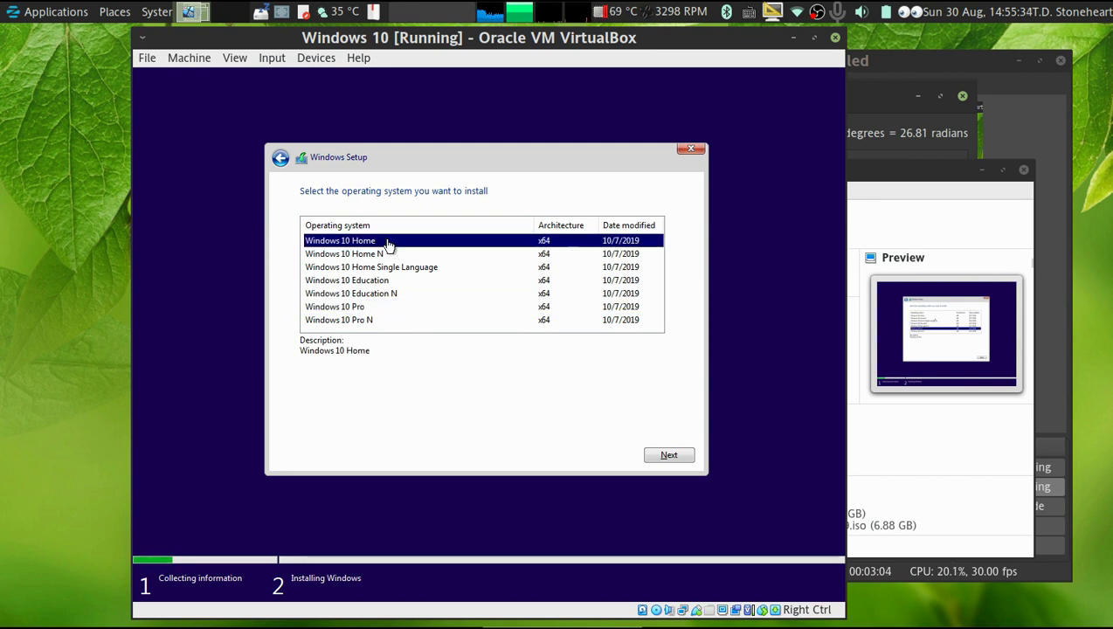
left_click(668, 455)
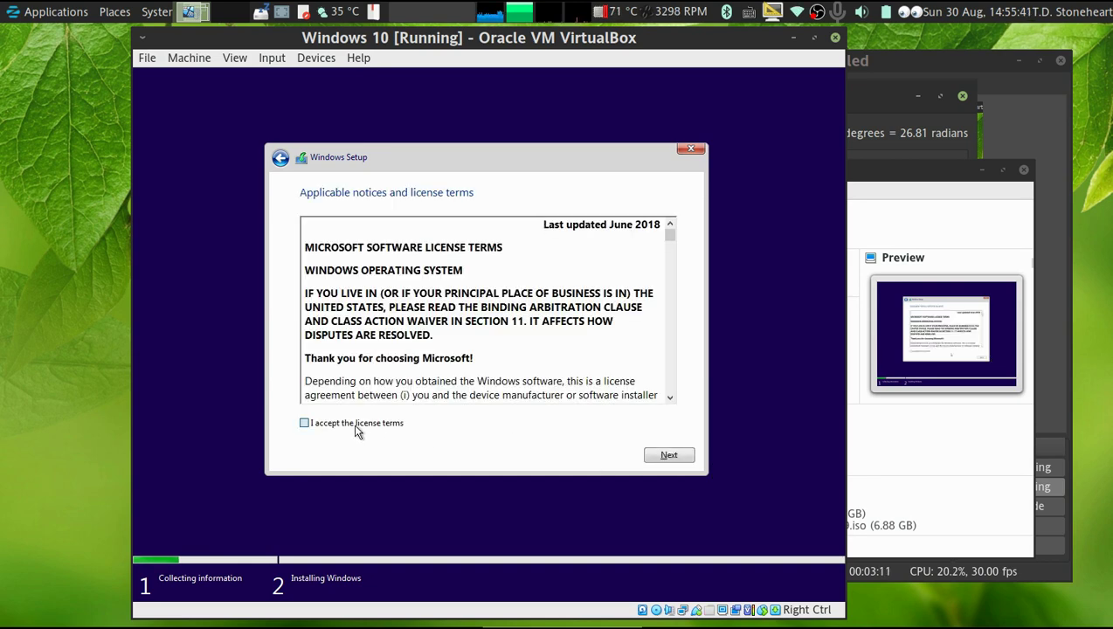
Accept the license terms and choose the Custom: Install Windows only (advanced) installation type
left_click(356, 426)
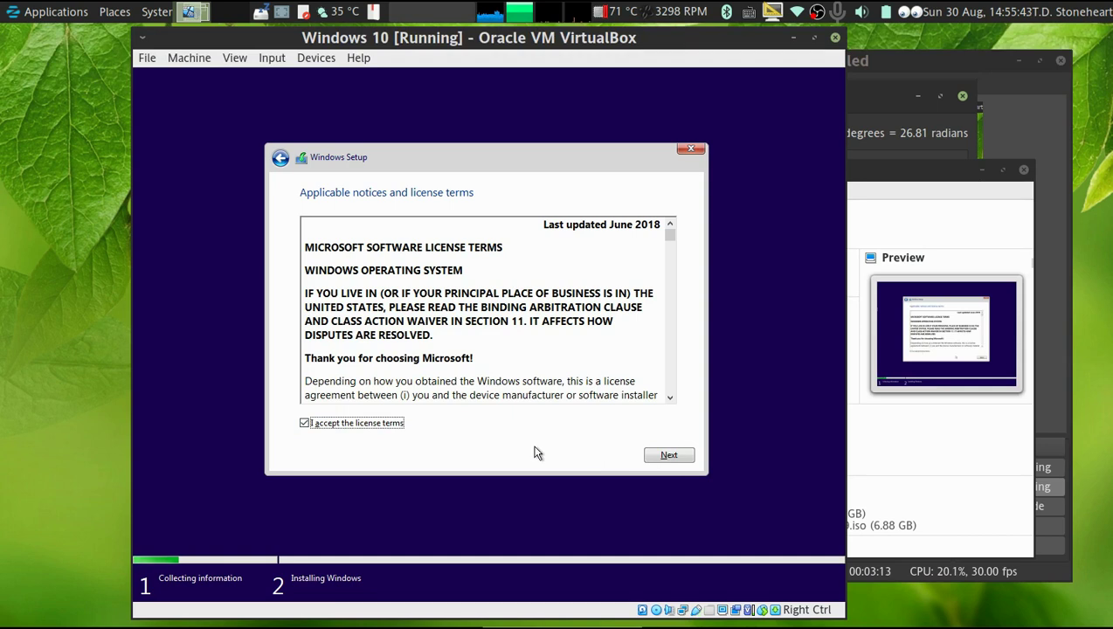
left_click(668, 455)
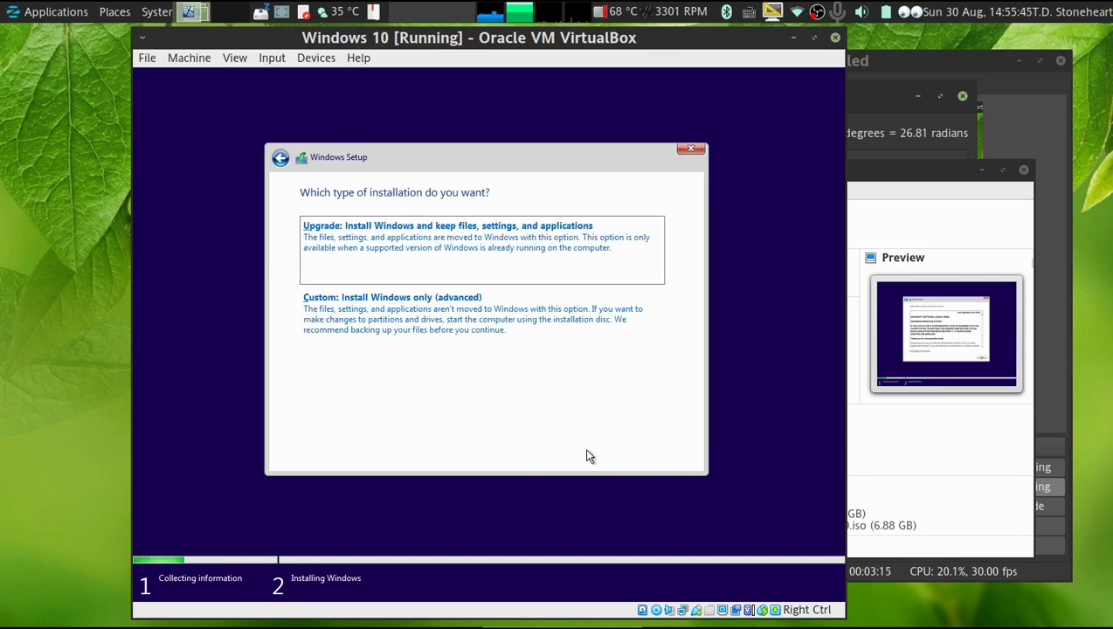
left_click(457, 324)
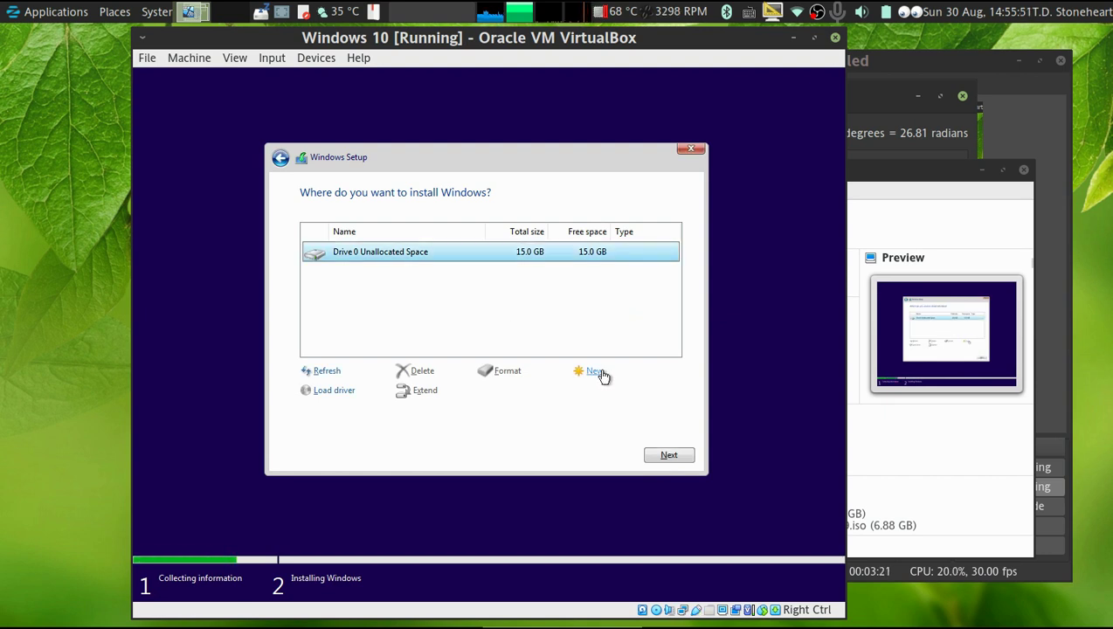
Create a 15360 MB partition on Drive 0, allowing extra system partitions, and delete the resulting primary Partition 2
left_click(594, 371)
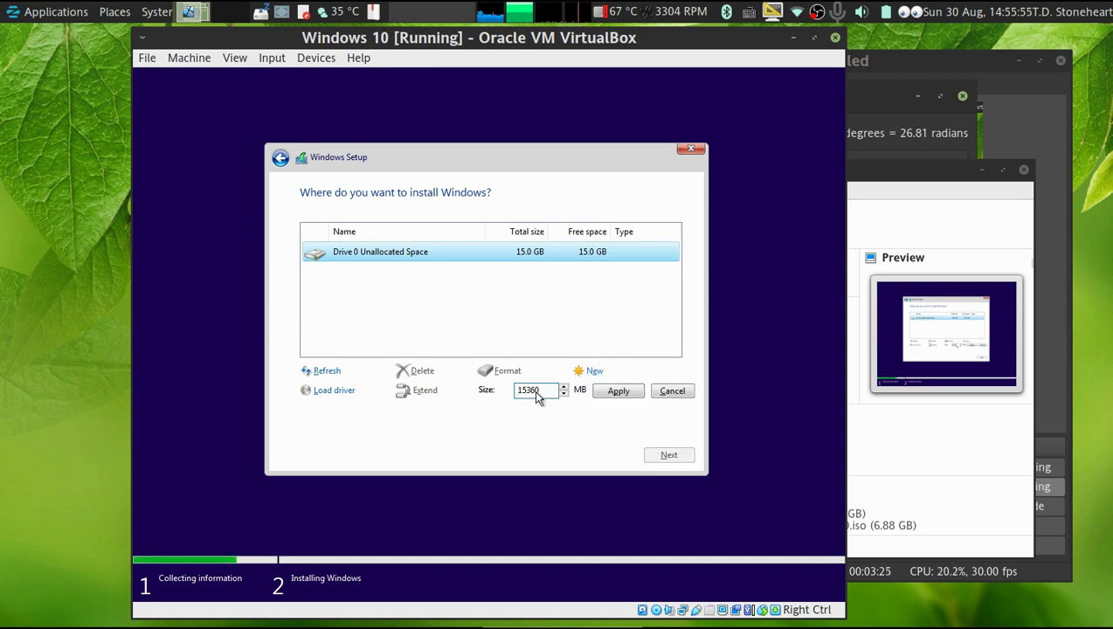
left_click(625, 394)
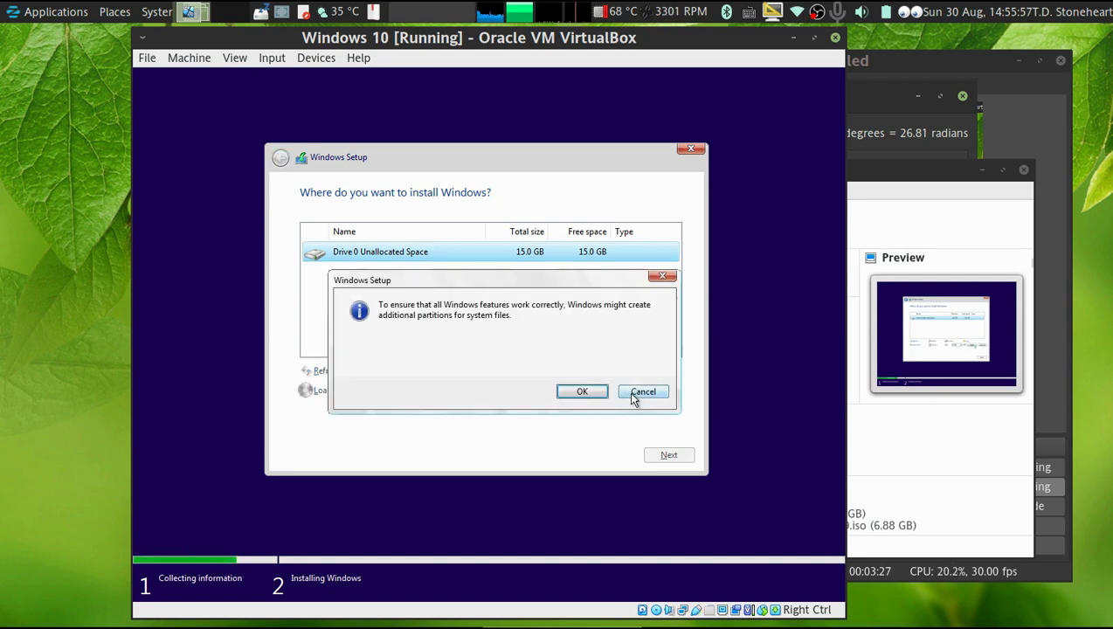
left_click(582, 391)
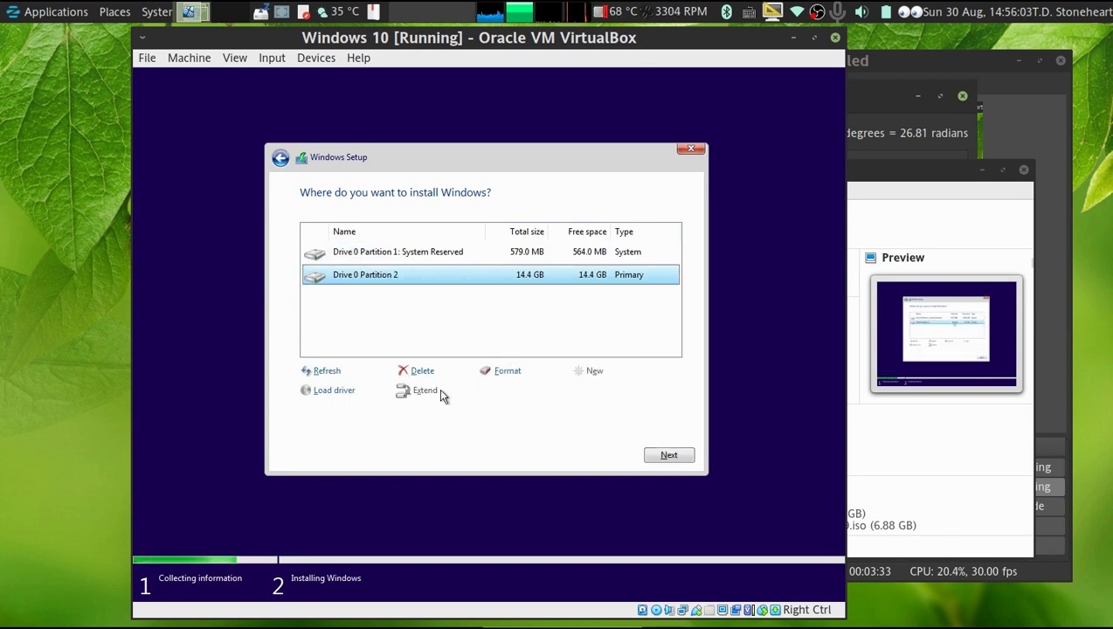
left_click(421, 371)
left_click(583, 391)
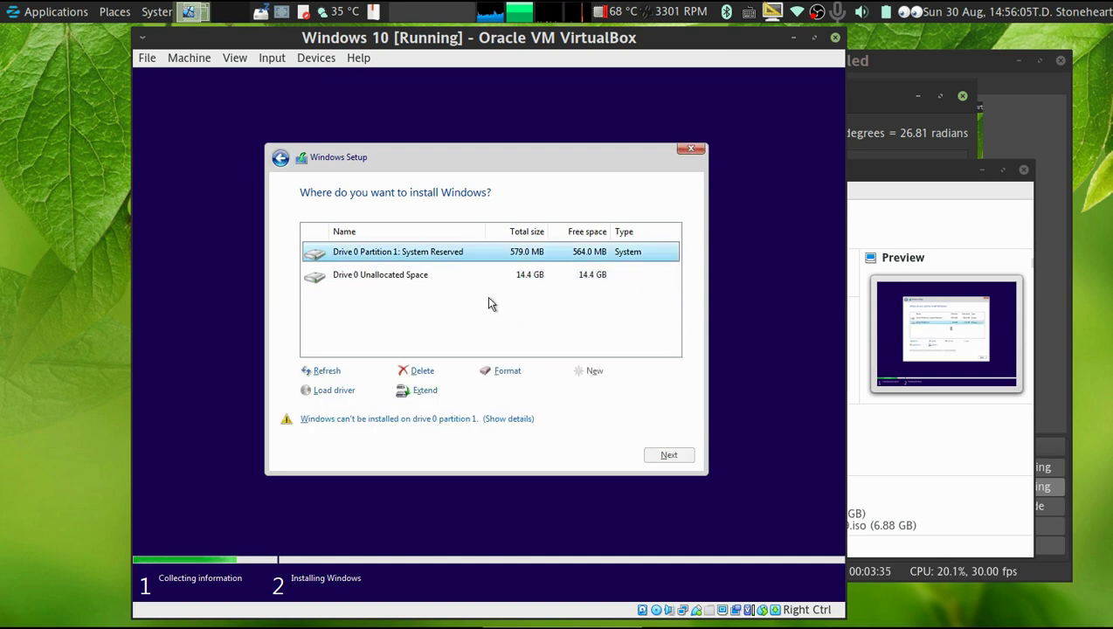
Begin a new partition in Drive 0's unallocated space and calculate 14×1024 in Calculator for its size
left_click(404, 276)
left_click(585, 370)
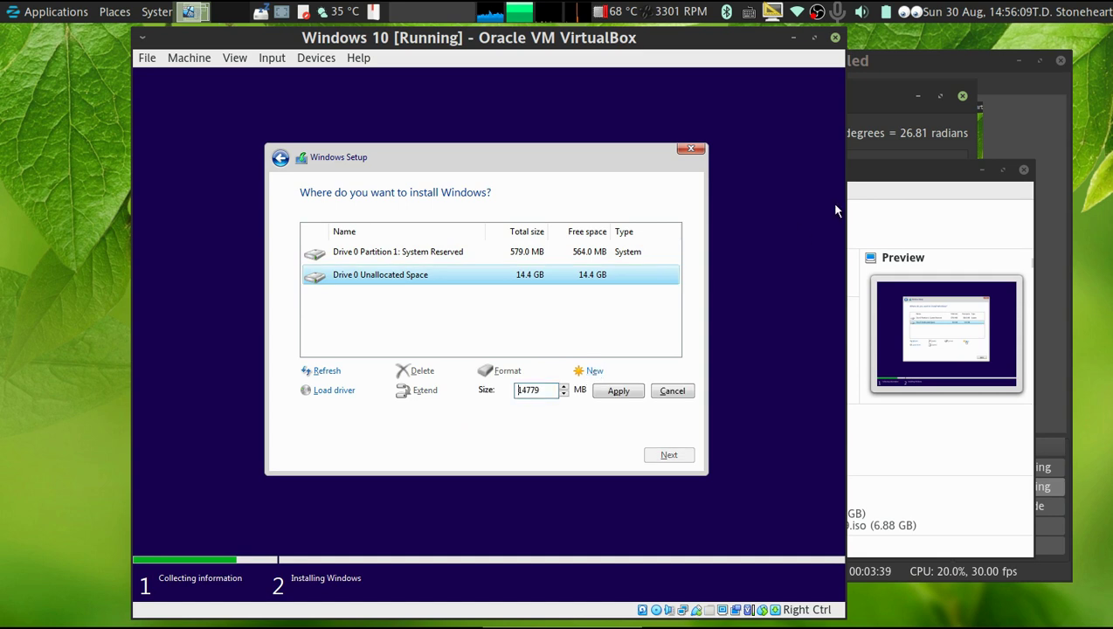
left_click(865, 109)
key("ctrl+a")
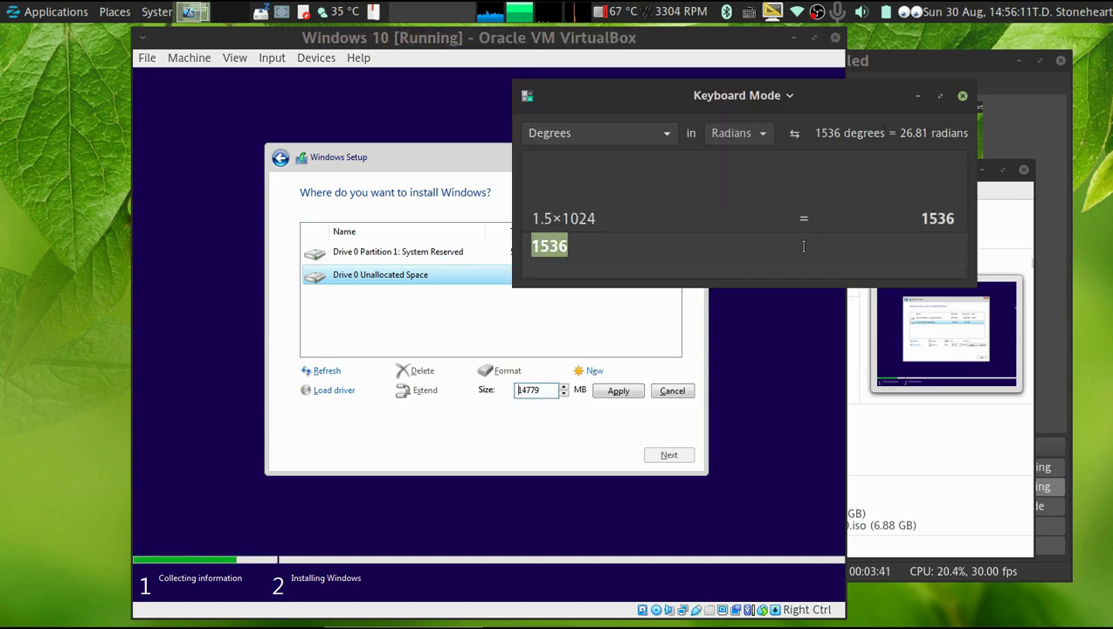
type("14*1024")
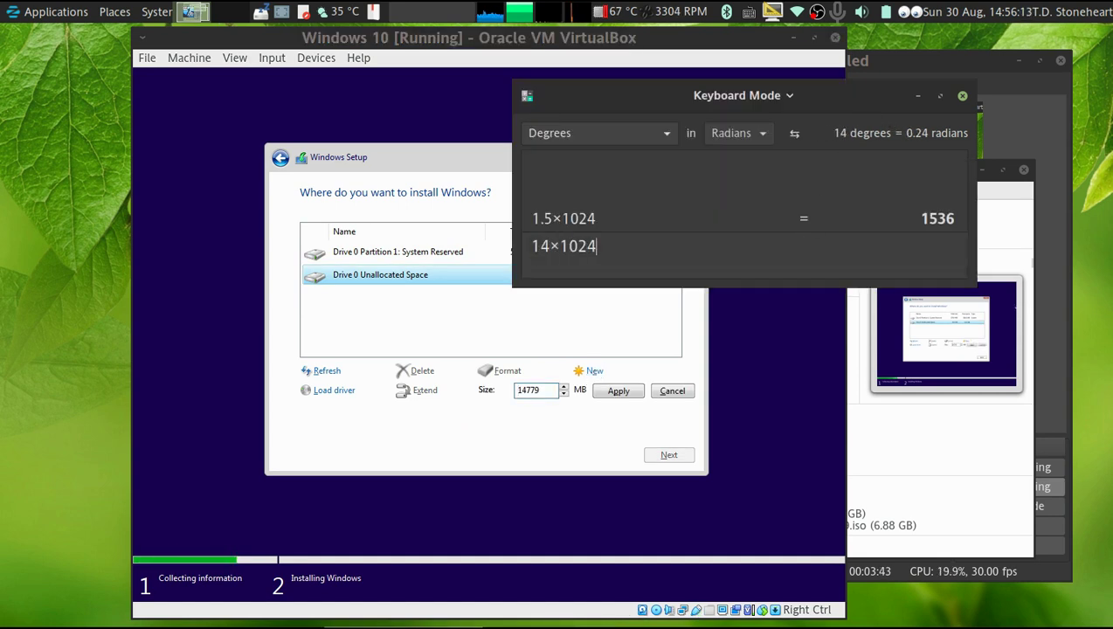
key("Return")
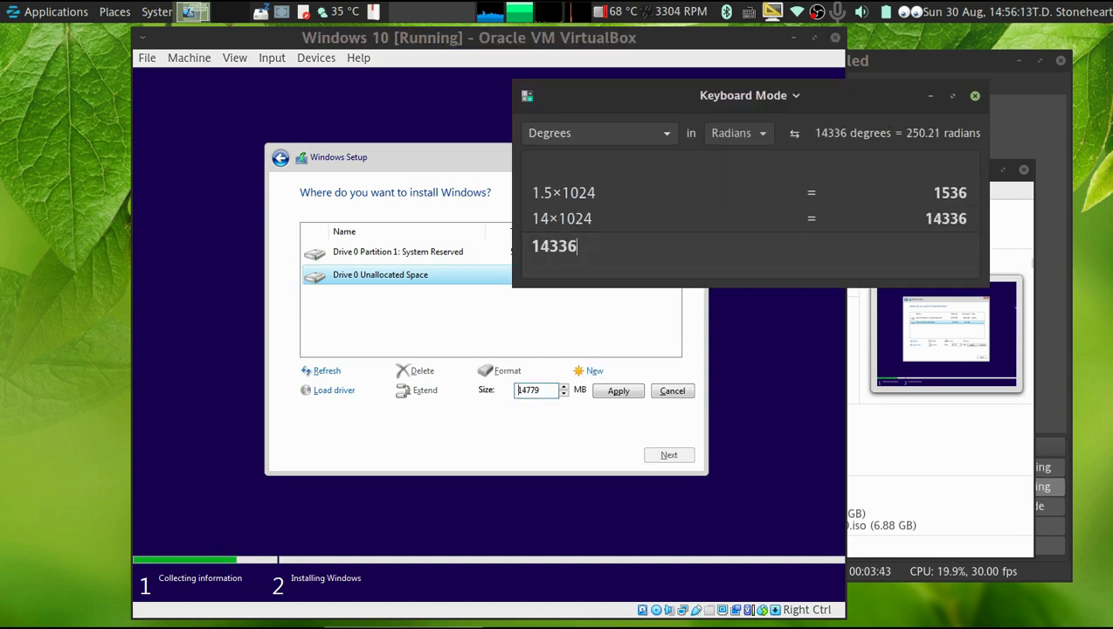
Create Drive 0 Partition 2 with a size of 14336 MB and format it
left_click(539, 390)
key("BackSpace")
key("BackSpace")
type("336")
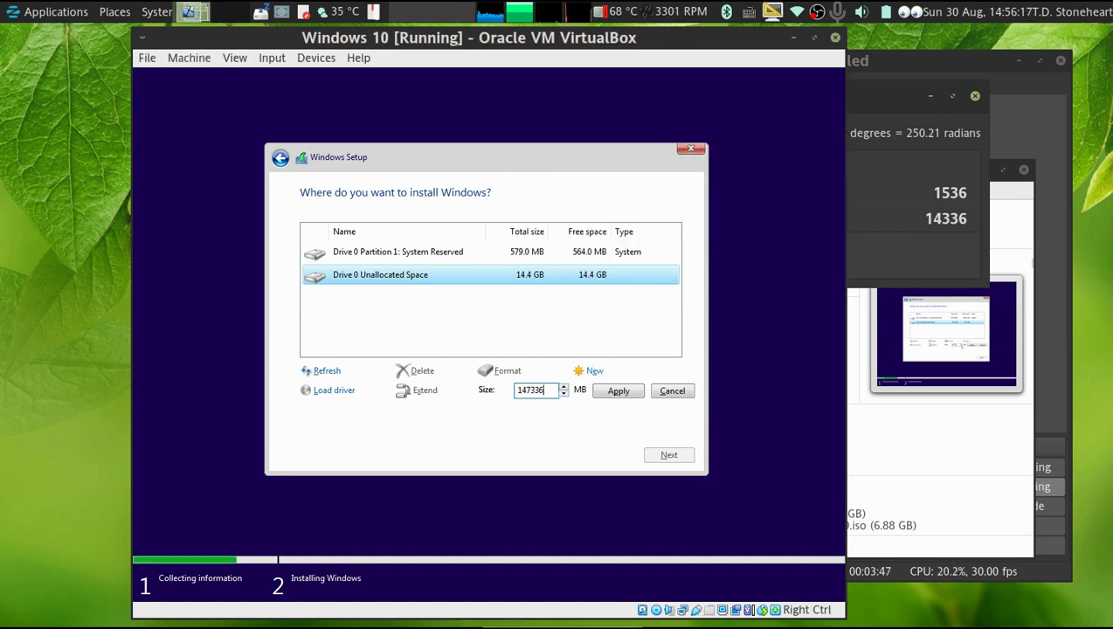
key("Left")
key("Left")
key("Left")
key("BackSpace")
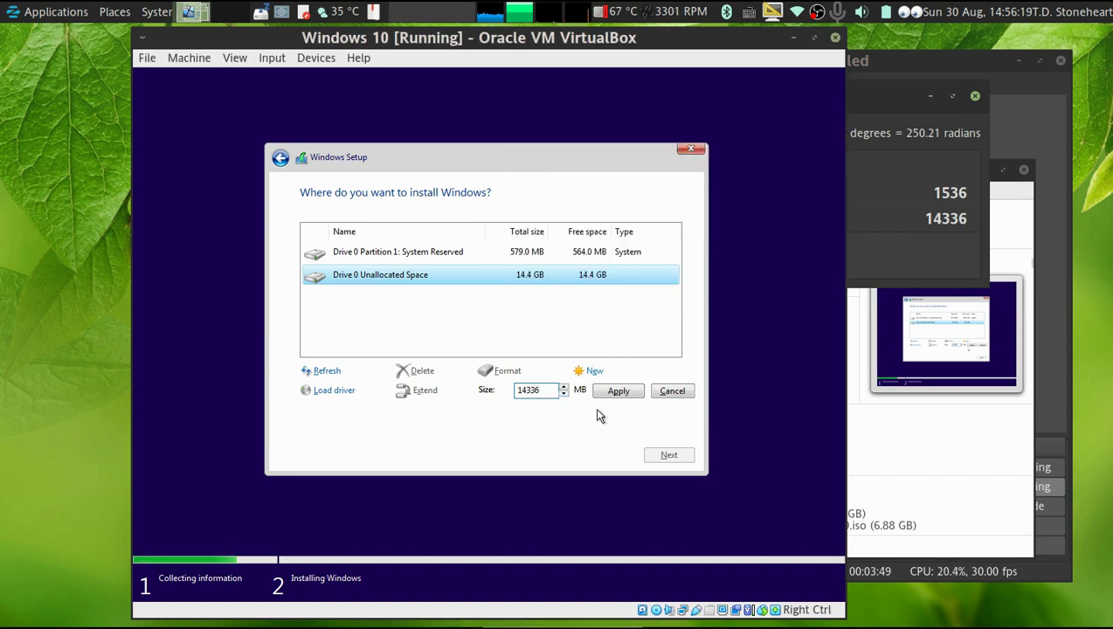
left_click(622, 391)
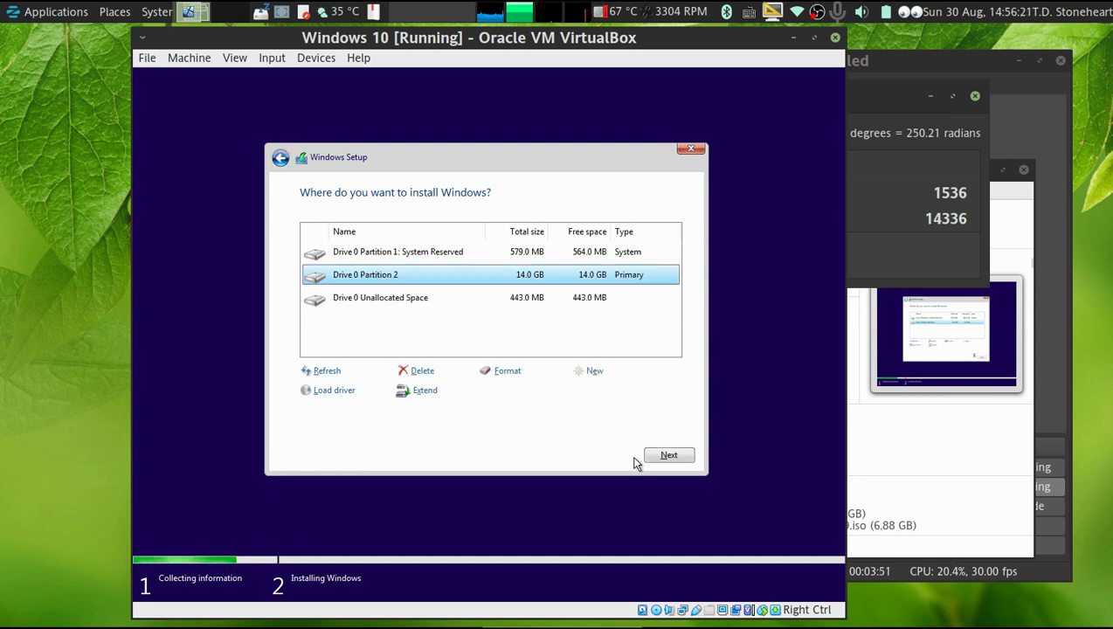
left_click(505, 372)
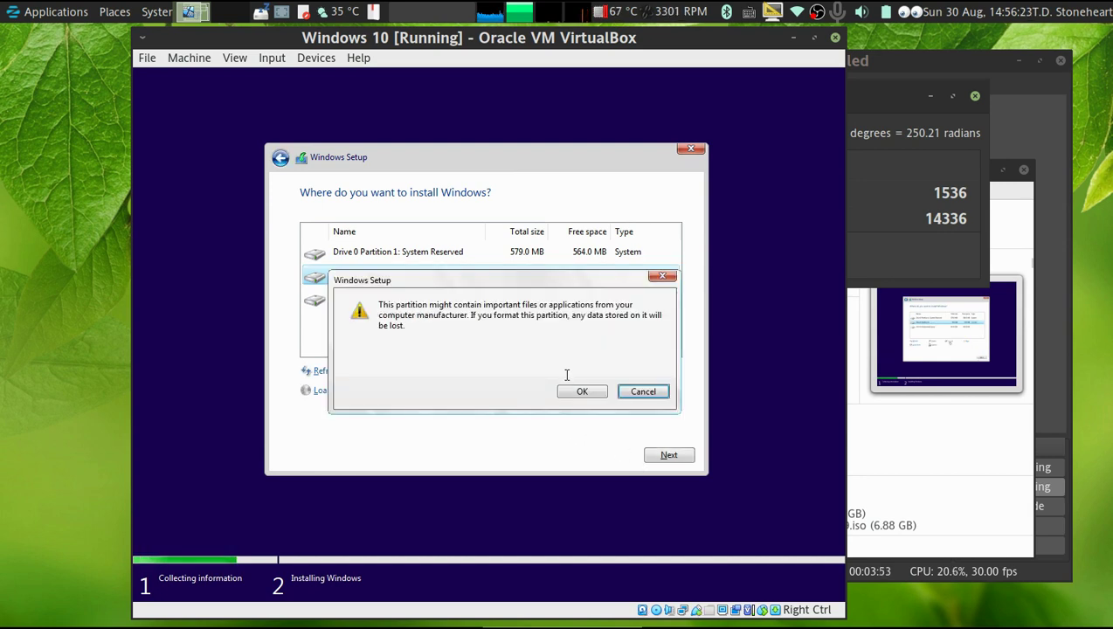
left_click(598, 394)
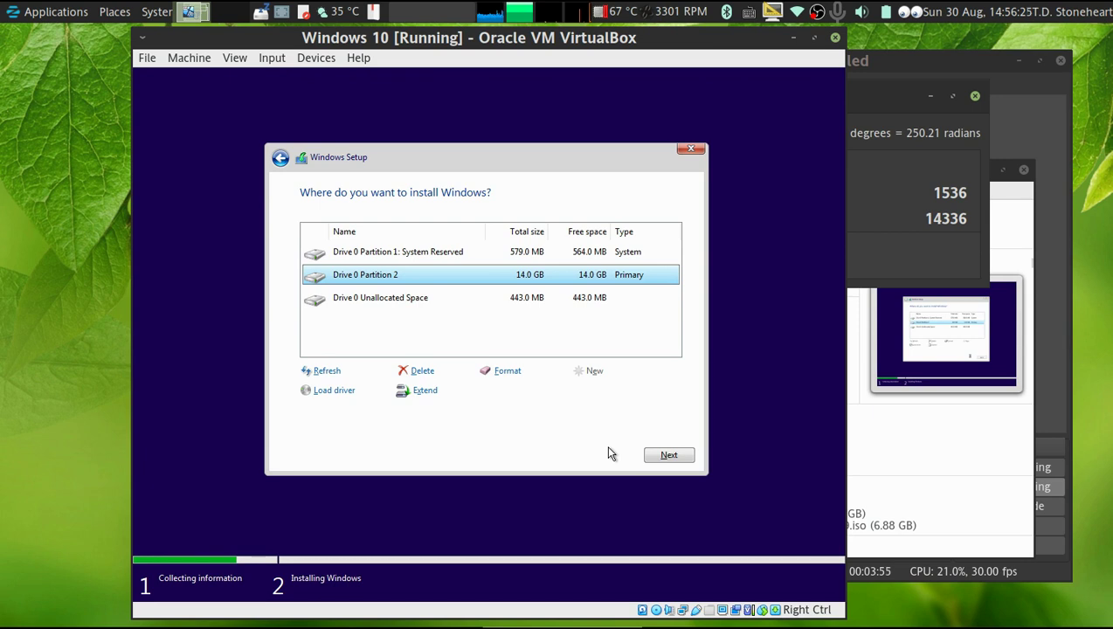
Create a 443 MB partition from Drive 0's remaining unallocated space and format it
left_click(522, 298)
left_click(589, 371)
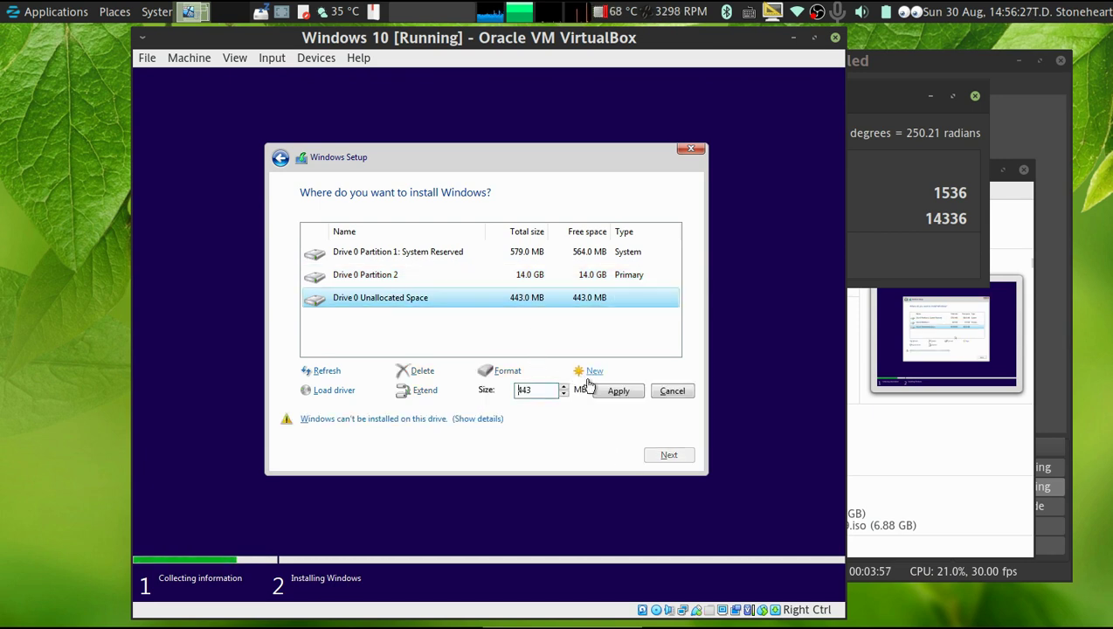
left_click(620, 392)
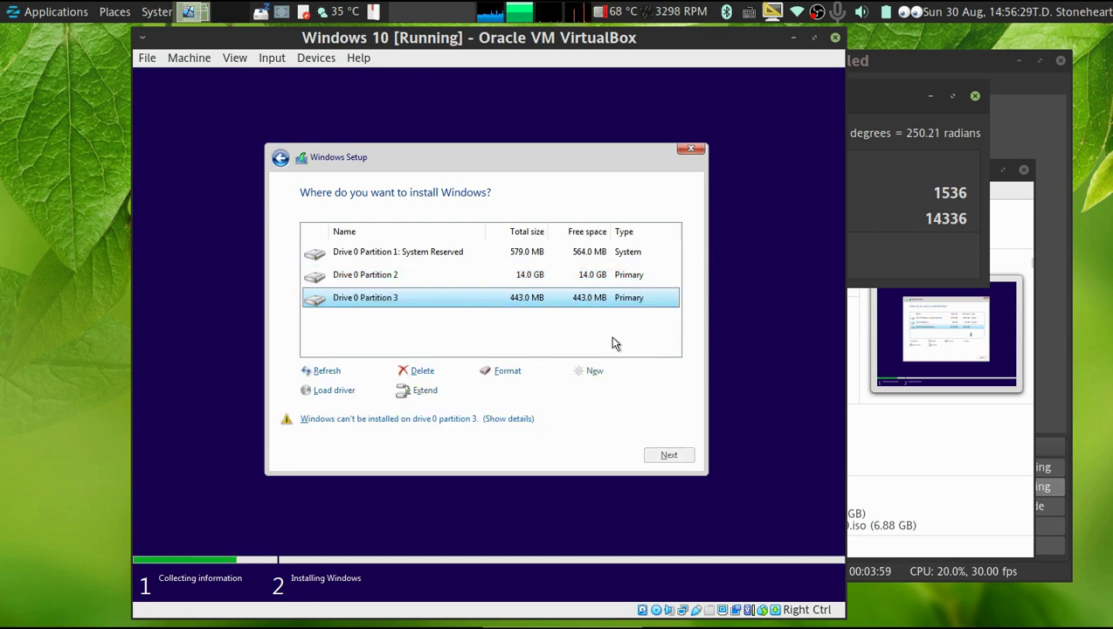
left_click(534, 371)
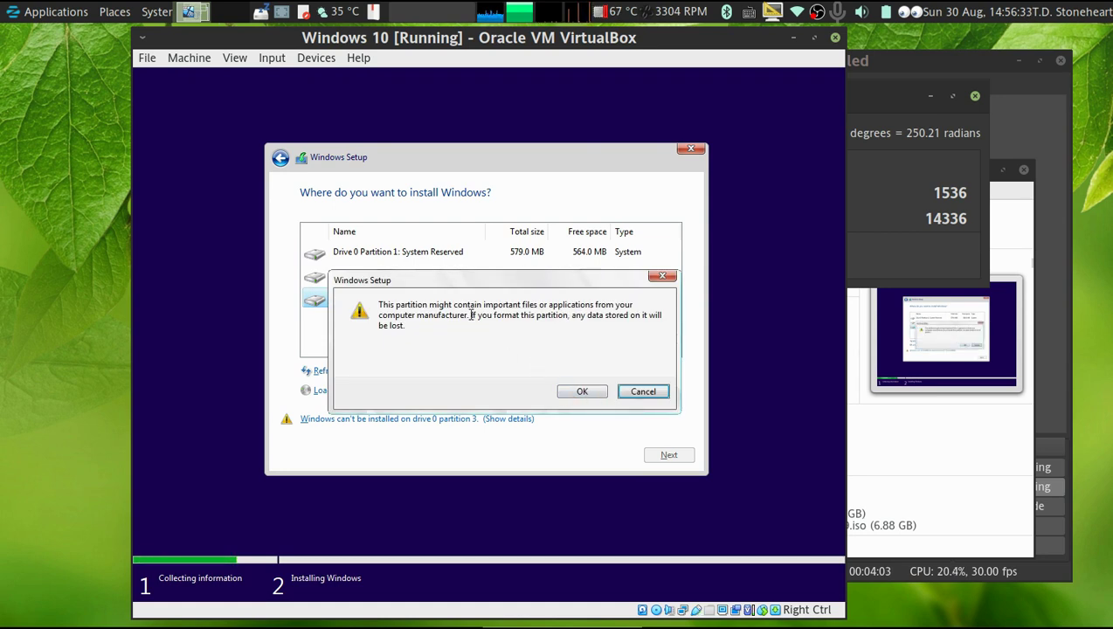
left_click_drag(470, 315, 495, 338)
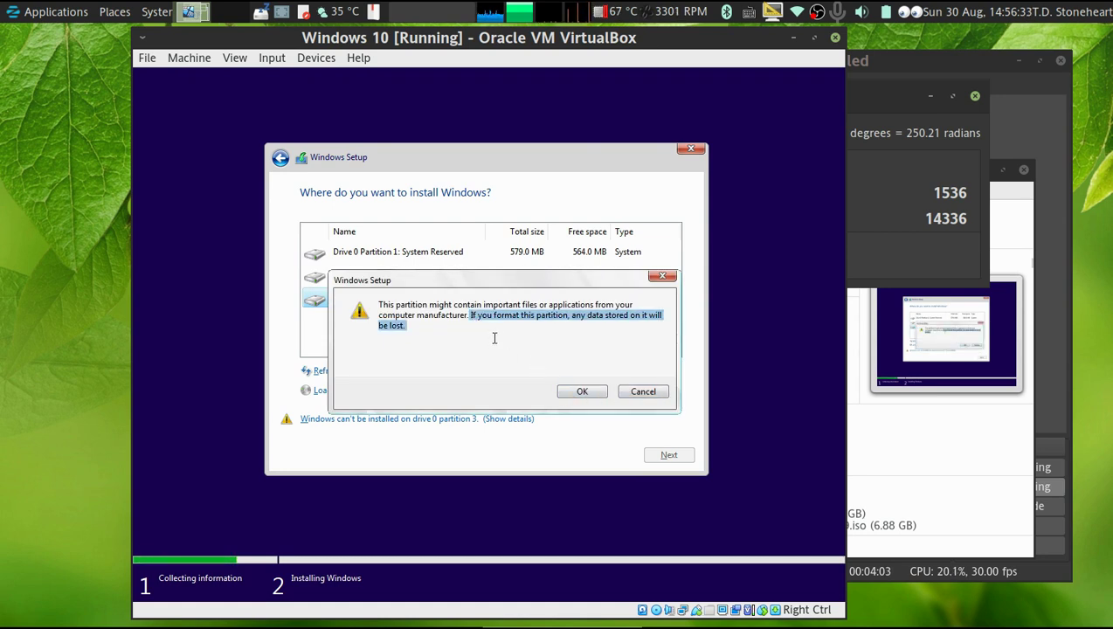
left_click(580, 394)
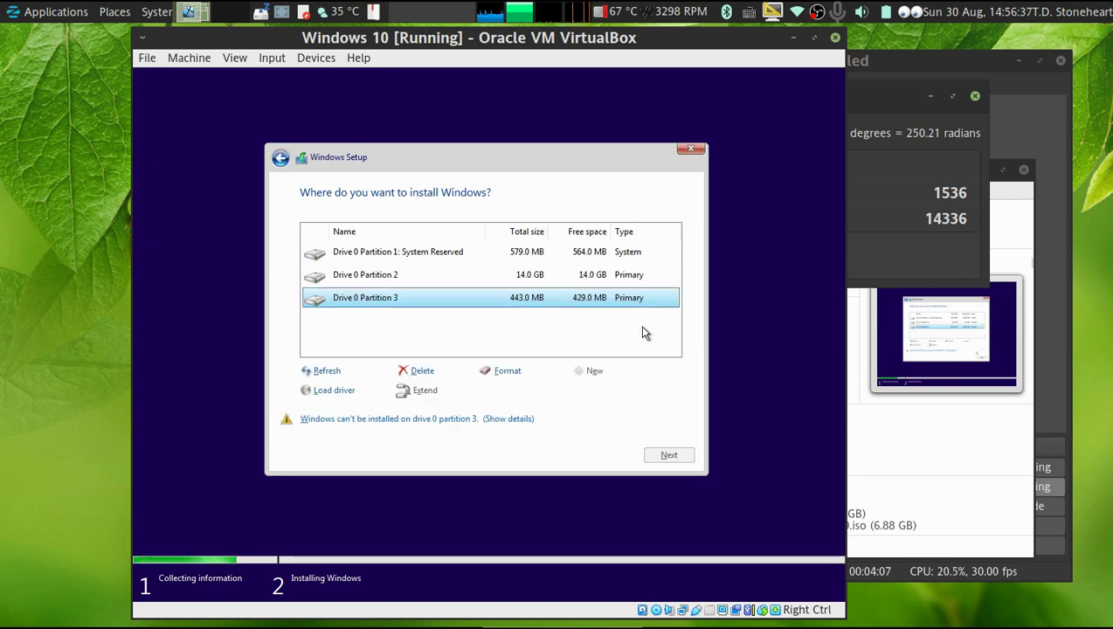
Choose Drive 0 Partition 2 as the install location and start installing Windows on it
left_click(614, 277)
left_click(673, 454)
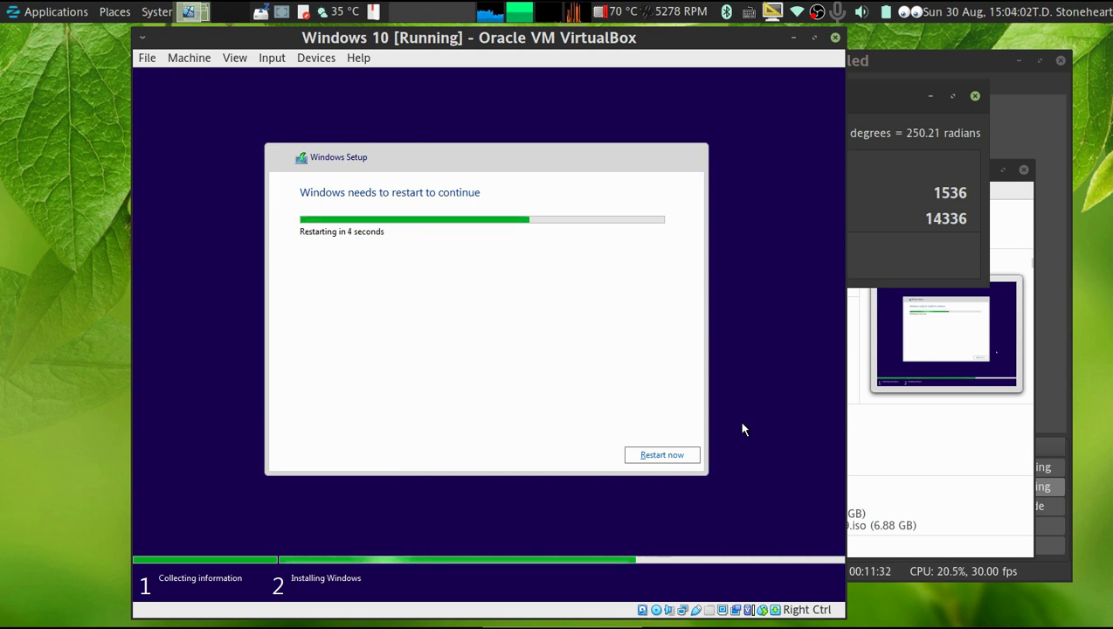
Remove the Windows10-1909.iso disk from the virtual machine's optical drive
left_click(316, 57)
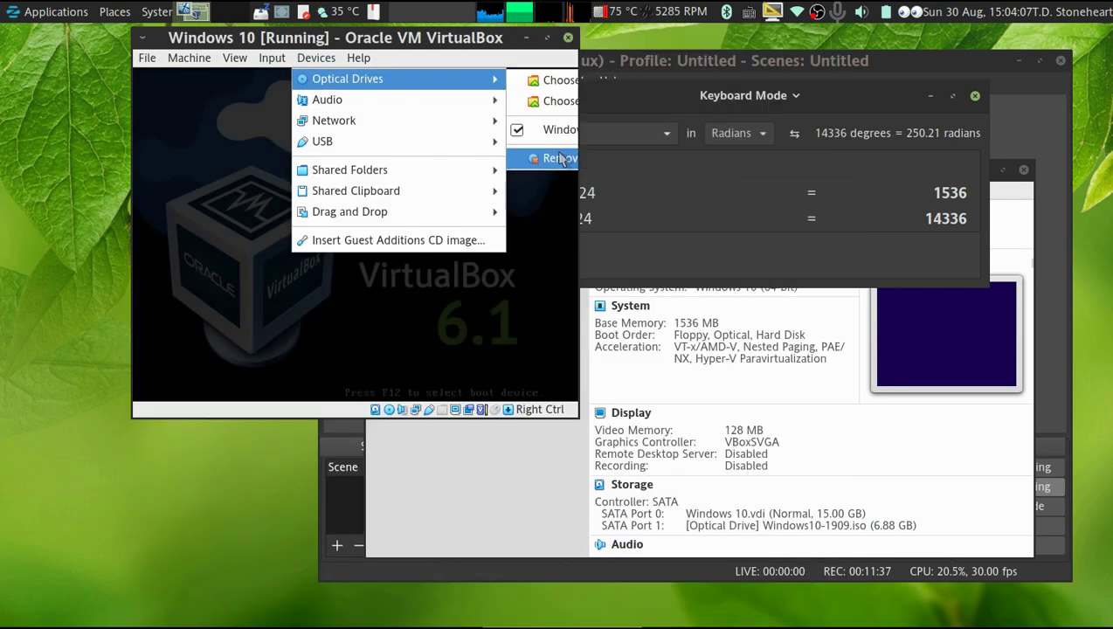
left_click(564, 155)
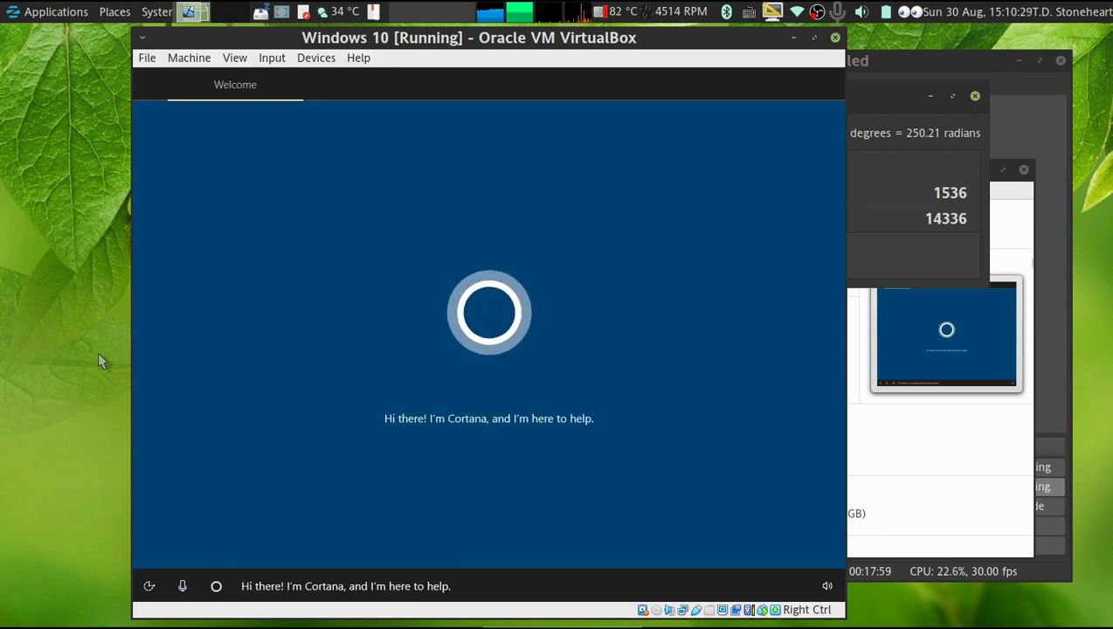
left_click(323, 63)
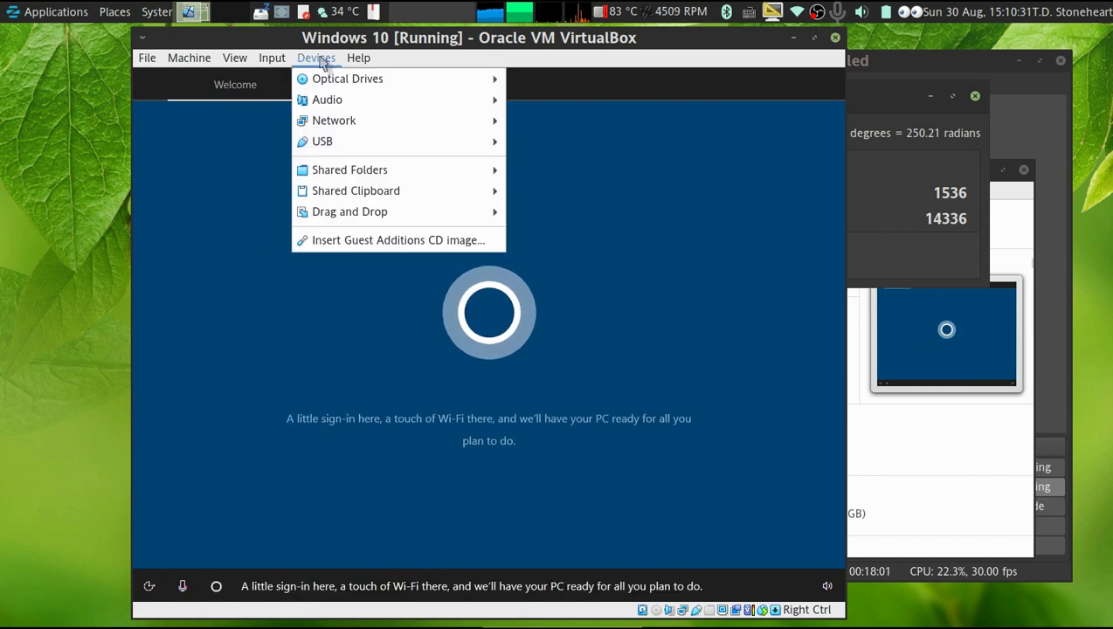
mouse_move(384, 123)
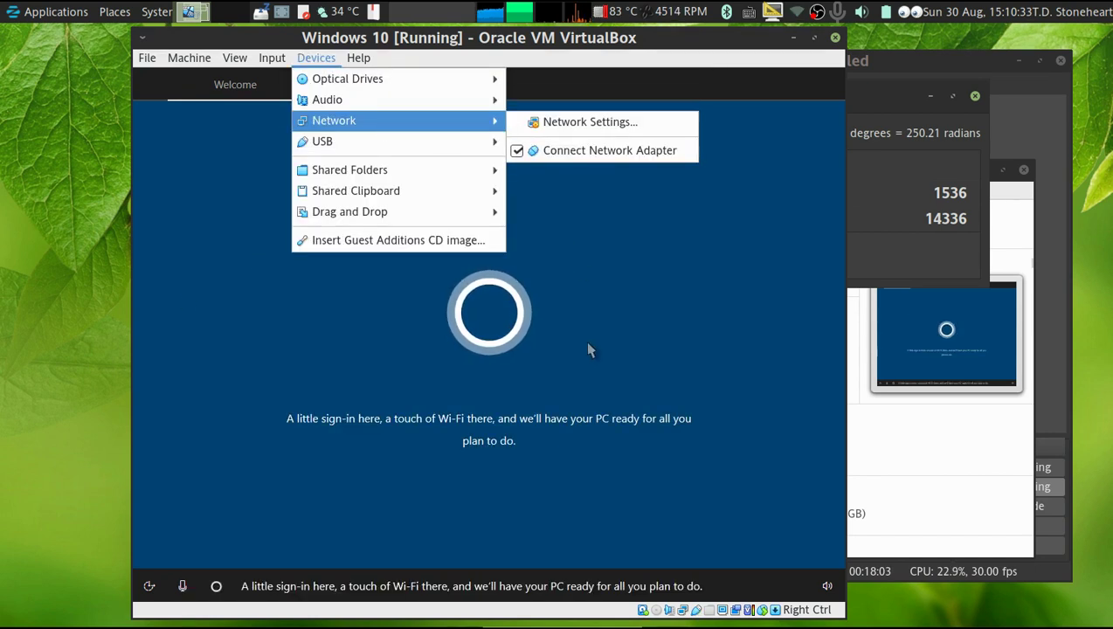
left_click(543, 330)
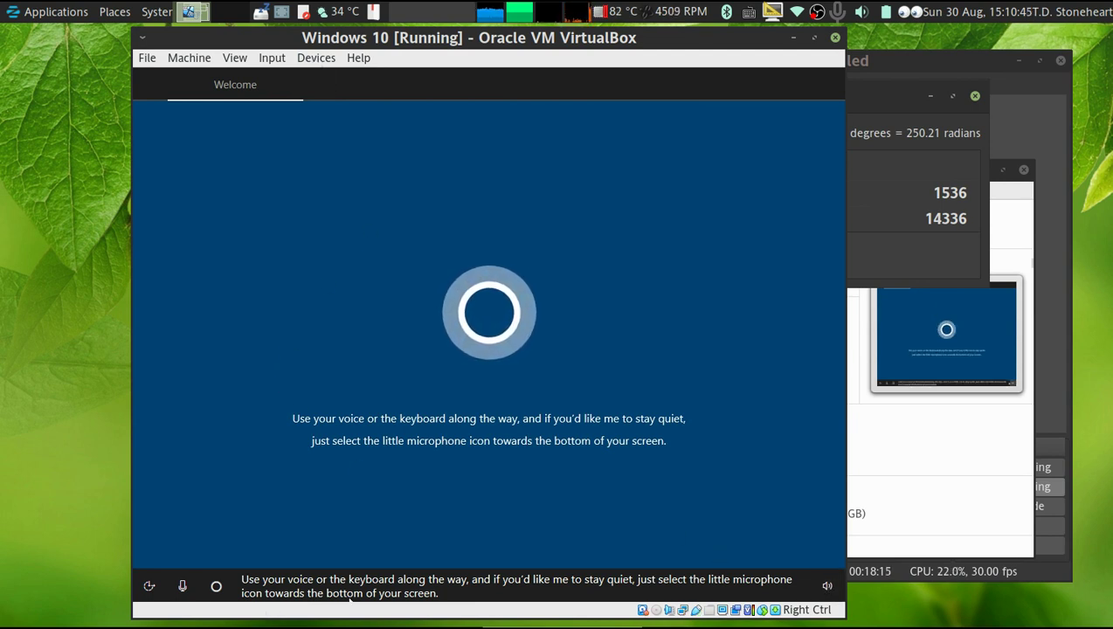
Silence Cortana's voice in Windows setup and disconnect the virtual machine's network adapter
left_click(183, 585)
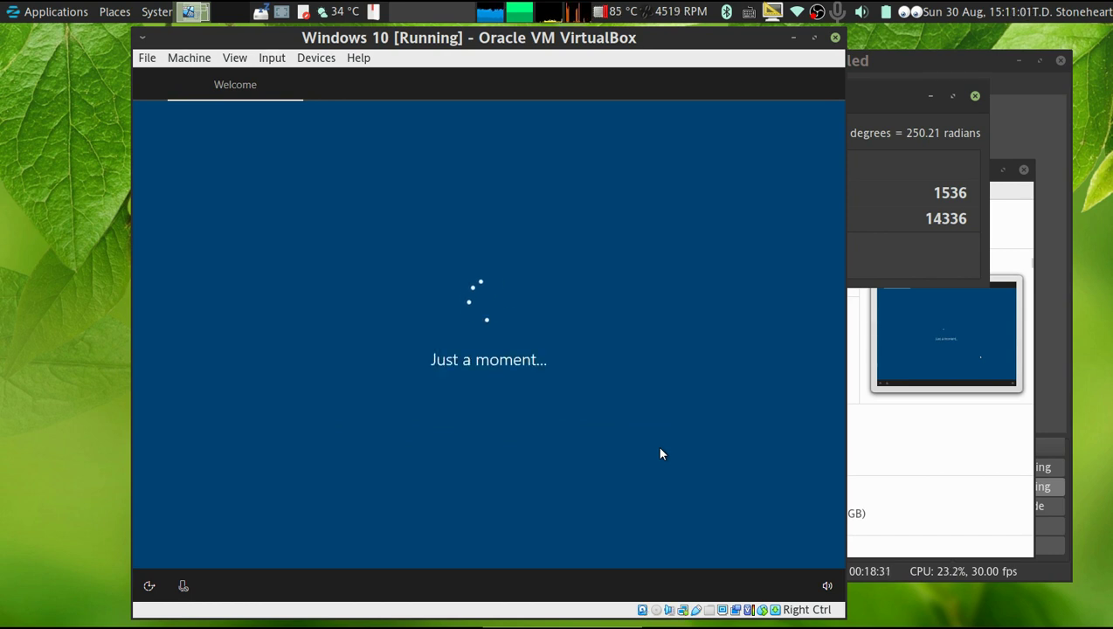
left_click(316, 58)
mouse_move(408, 120)
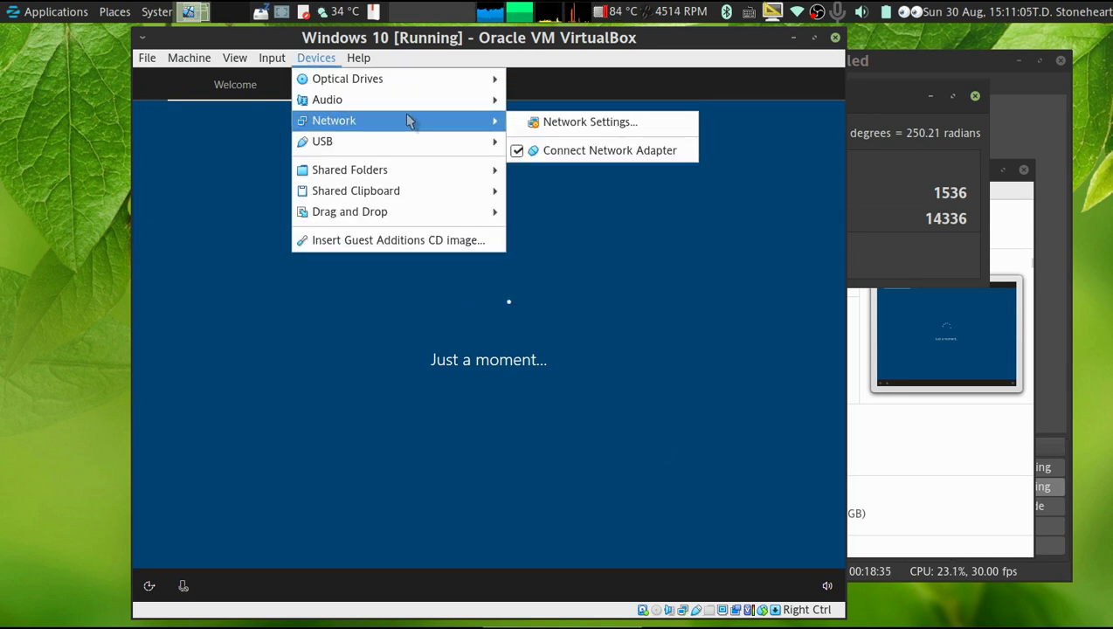
left_click(583, 154)
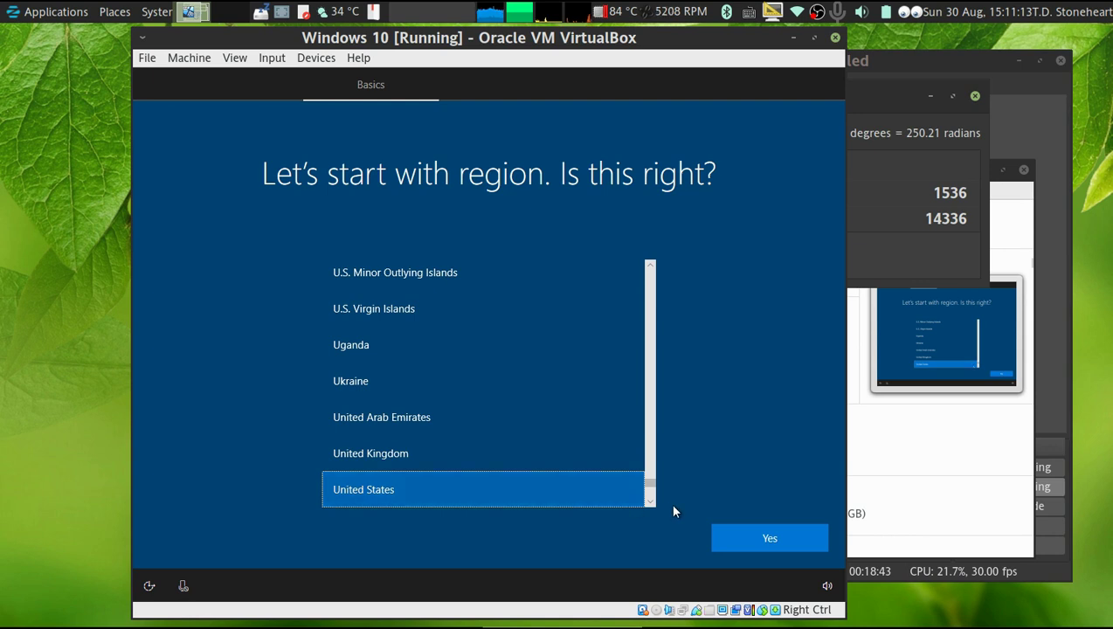
Set the region to Vietnam and accept the US keyboard layout without adding a second layout
scroll(654, 497, "down", 4)
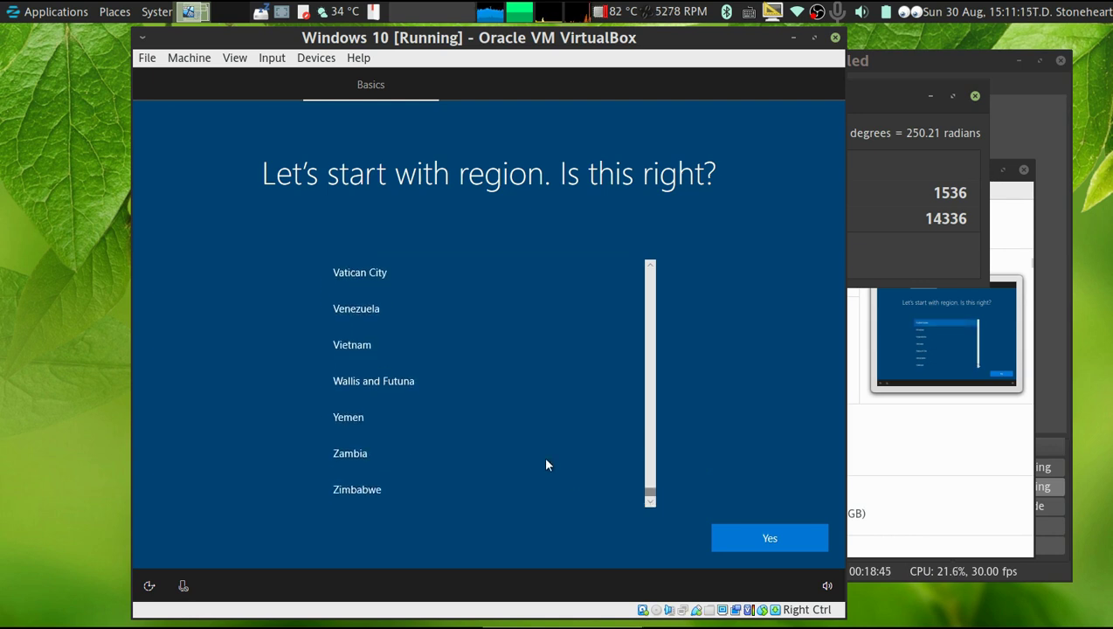
left_click(480, 349)
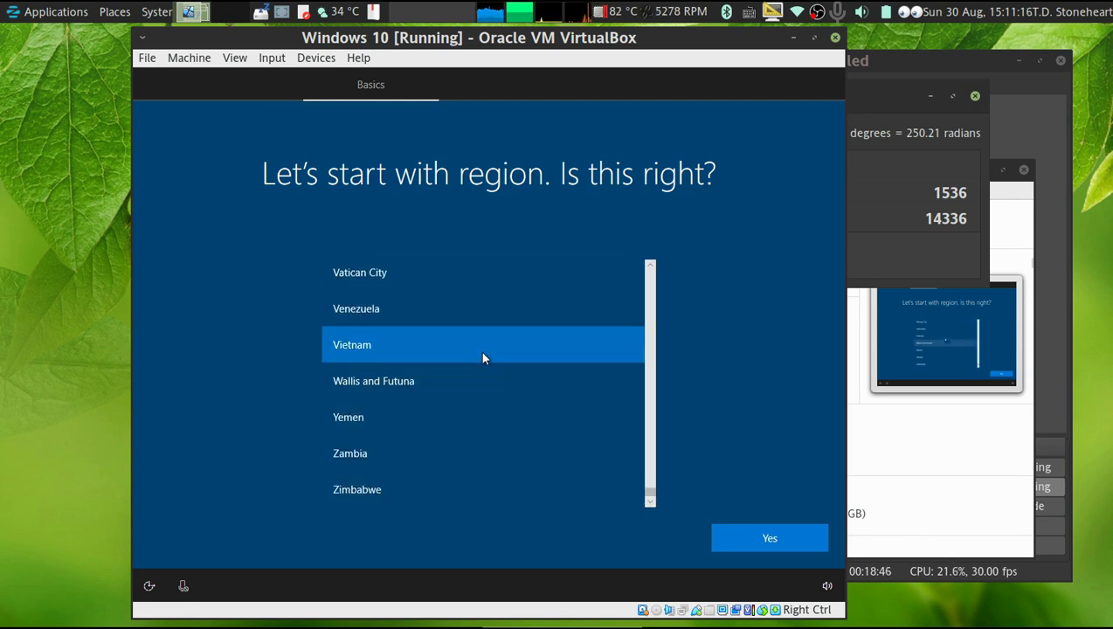
left_click(771, 531)
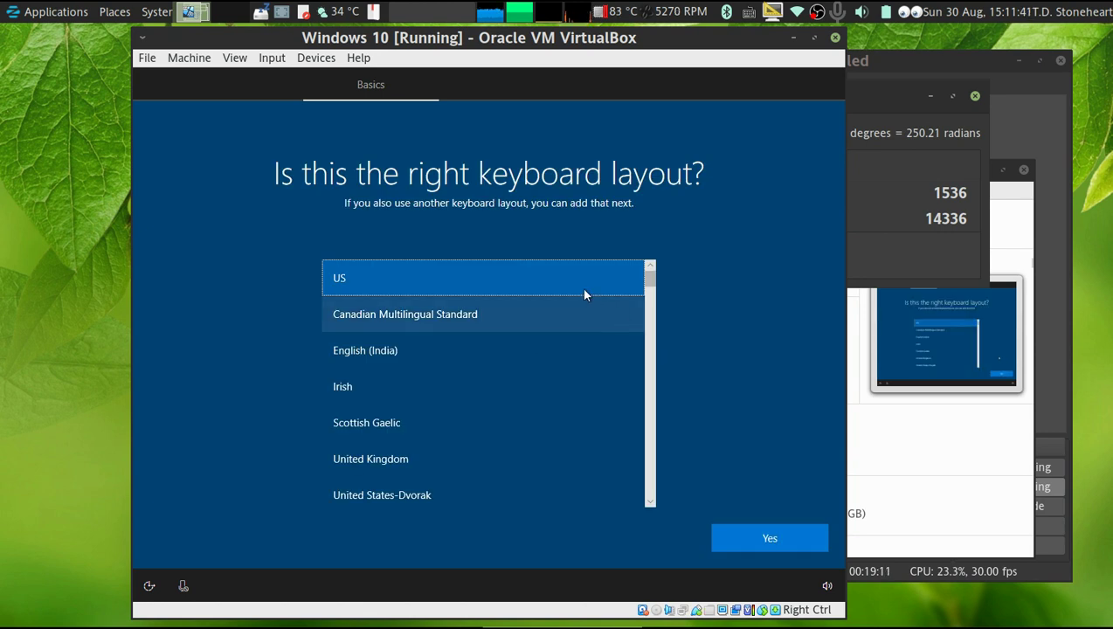
left_click(772, 536)
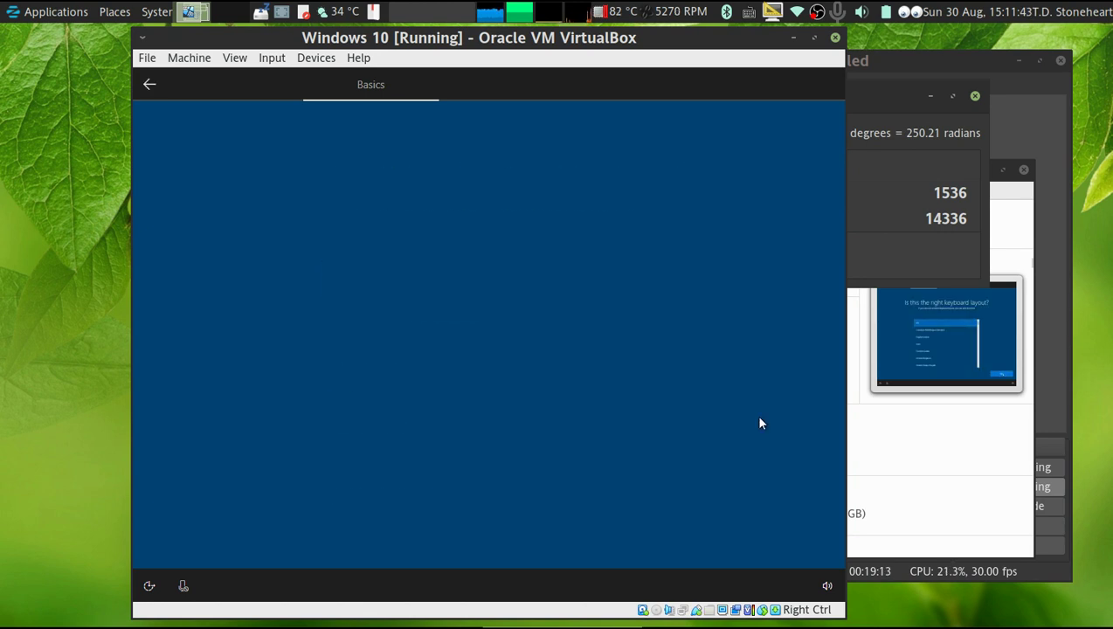
left_click(768, 533)
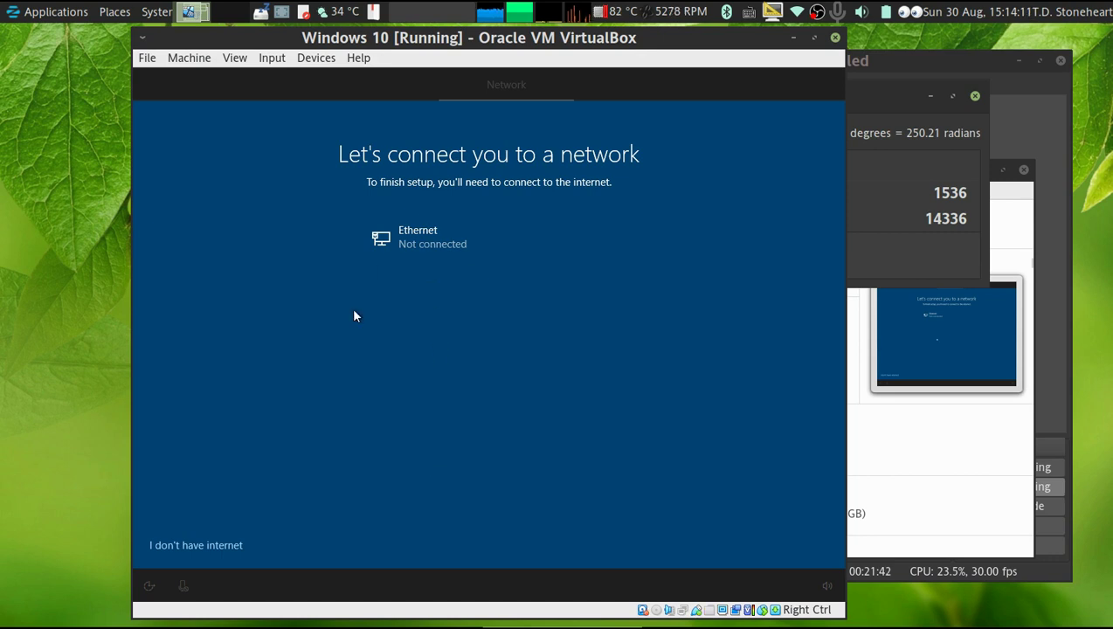
Decline to connect to the internet and continue with limited setup
left_click(229, 548)
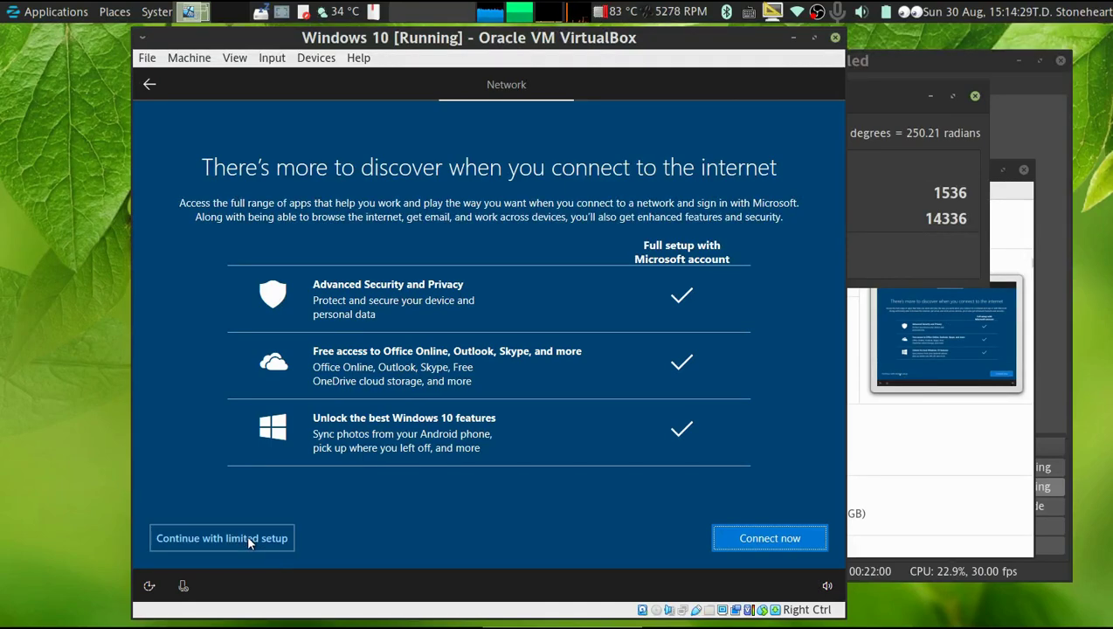
left_click(249, 541)
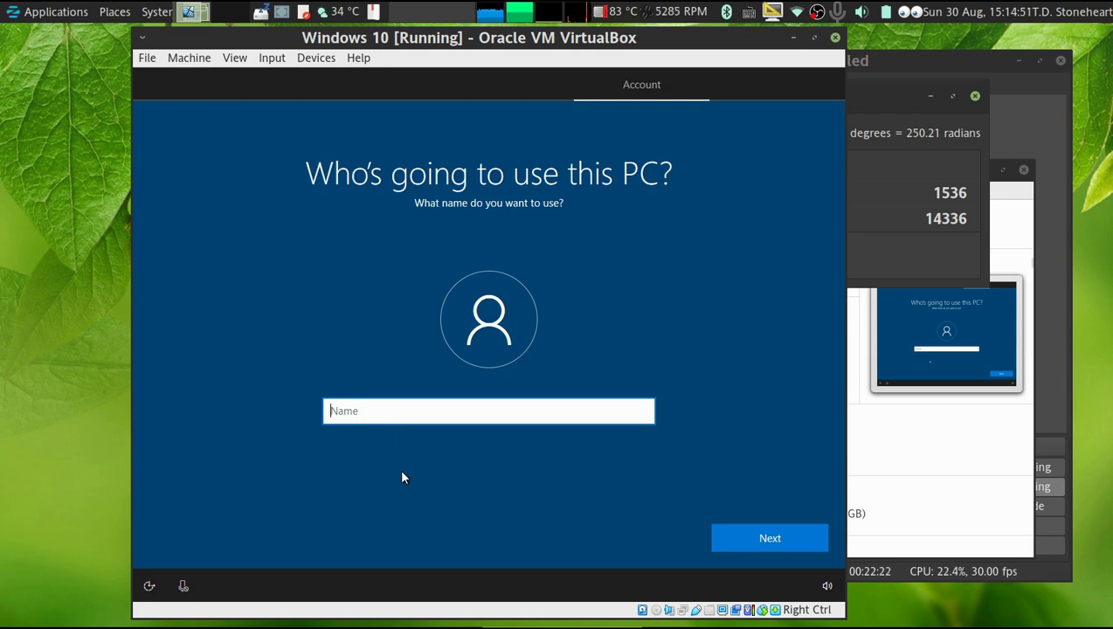
Enter the account name for the PC's user and continue with the password left blank
type("tduyduc")
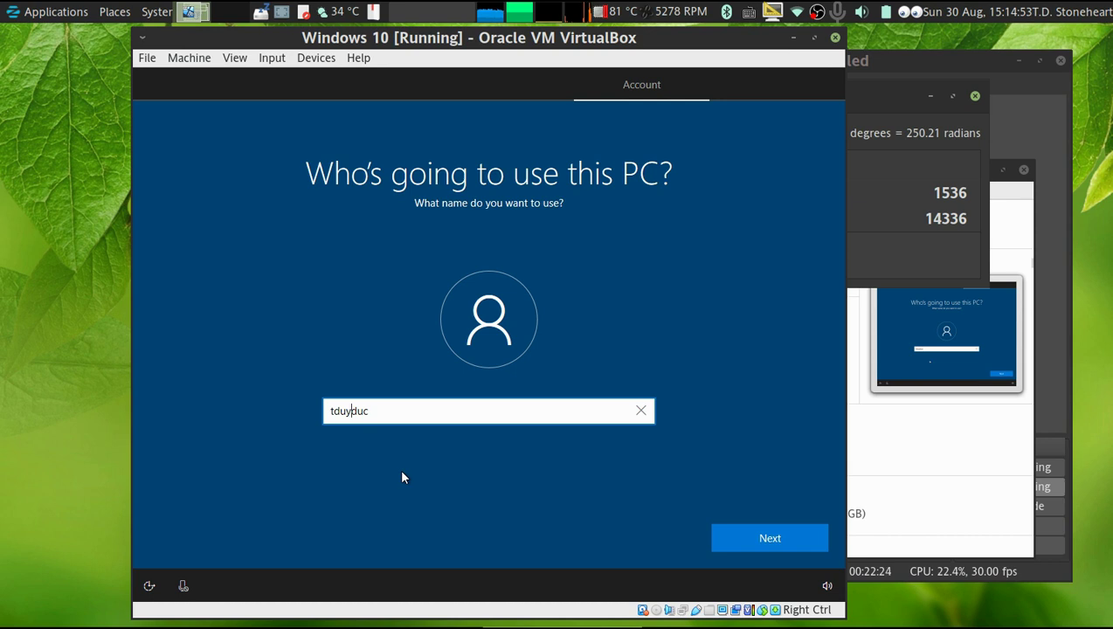
key("Left")
key("Left")
key("Left")
key("ctrl+a")
type("tduyduc")
key("Return")
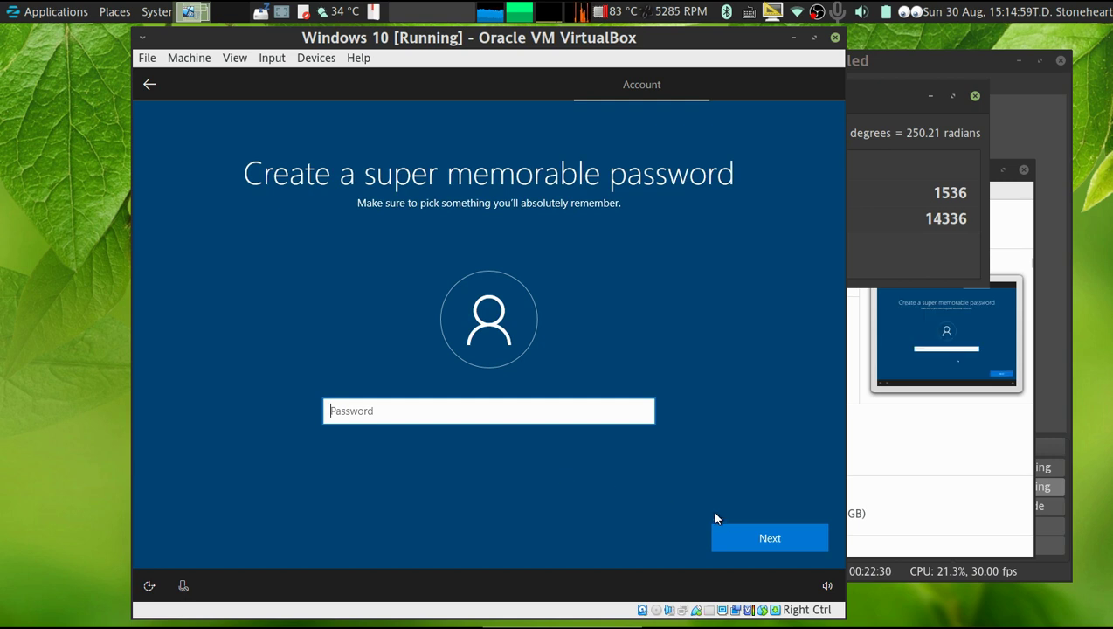
left_click(753, 553)
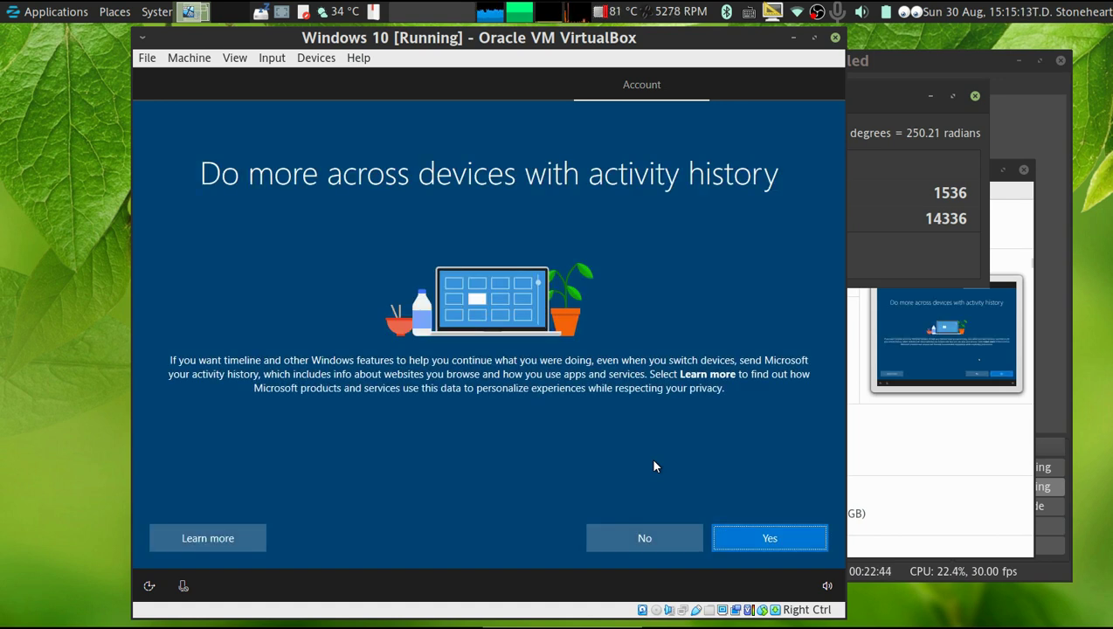
Decline activity history, turn off speech recognition, location, inking & typing and tailored experiences, set diagnostic data to Basic, and accept the privacy settings
left_click(653, 540)
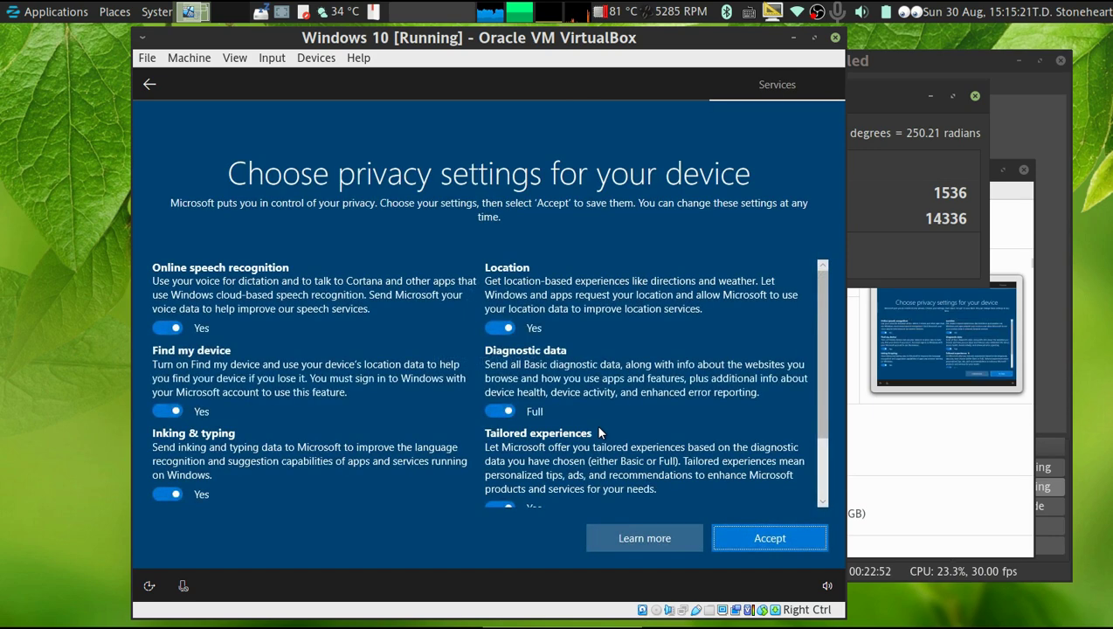
left_click(172, 332)
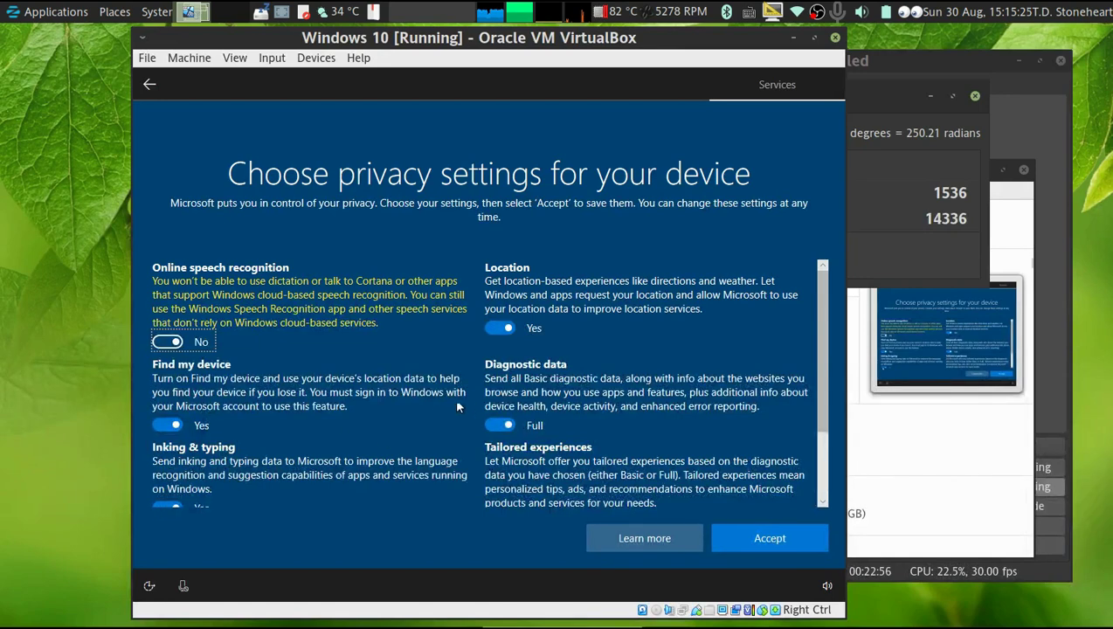
left_click(504, 329)
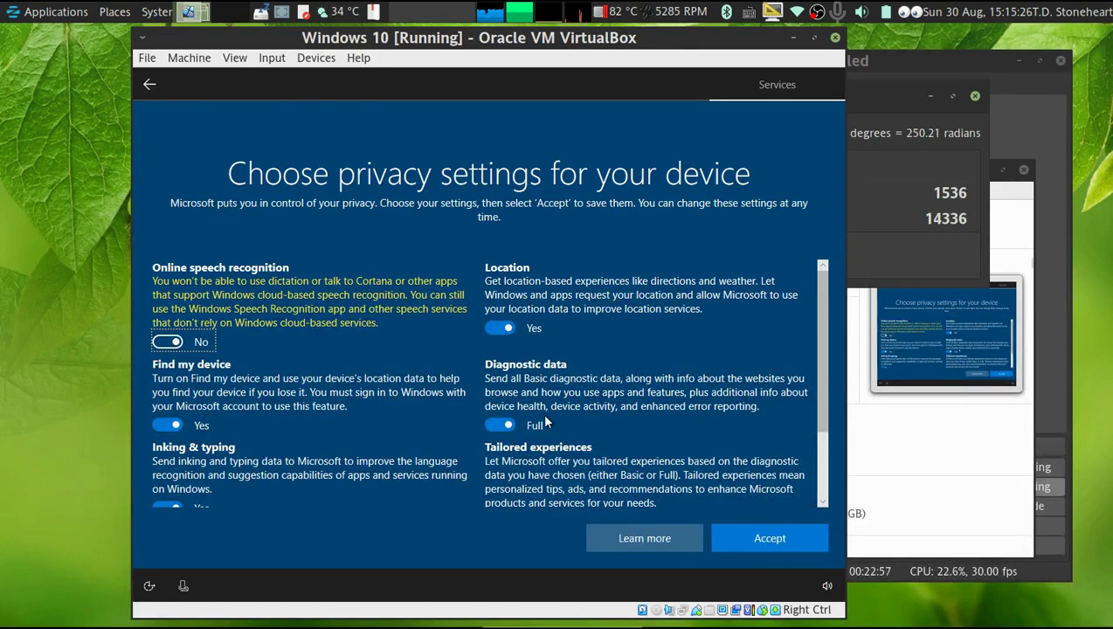
left_click(500, 425)
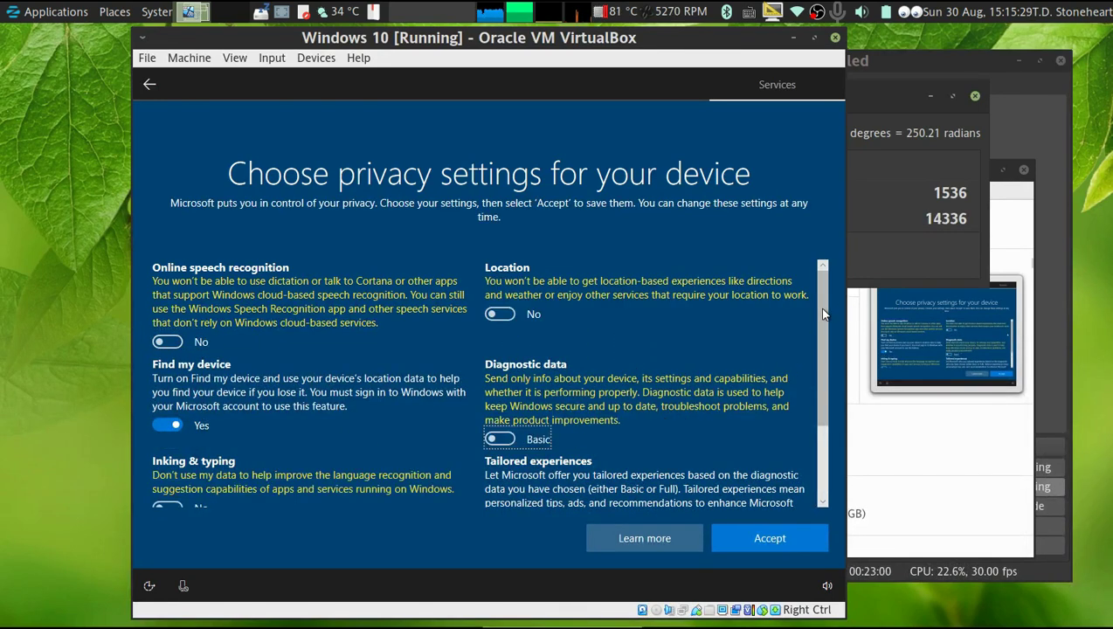
left_click_drag(817, 358, 804, 463)
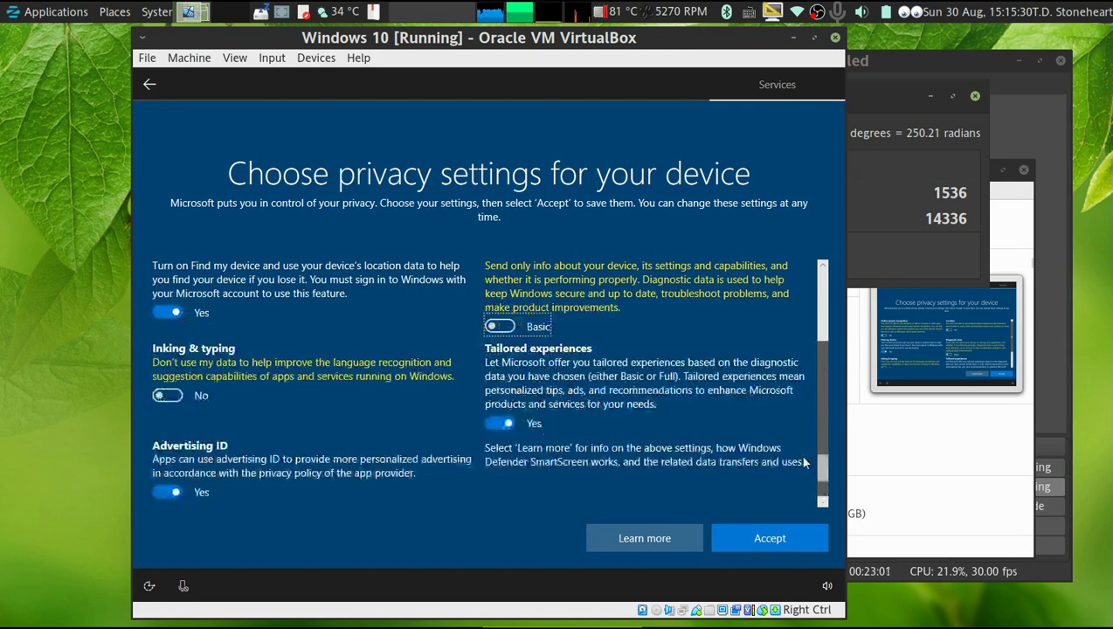
left_click(498, 423)
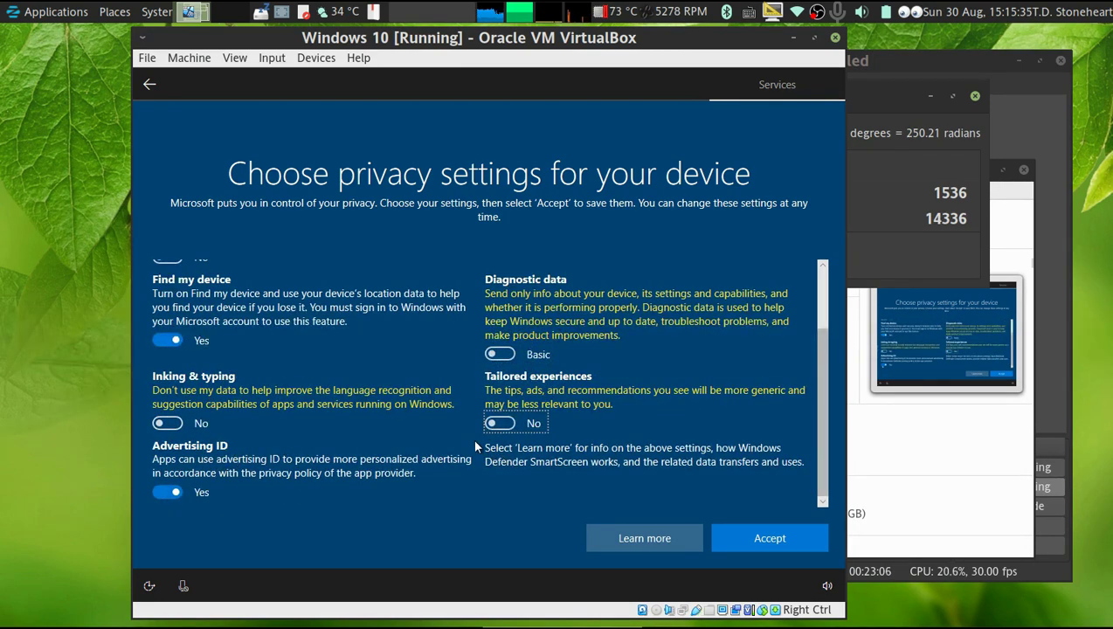
left_click(778, 537)
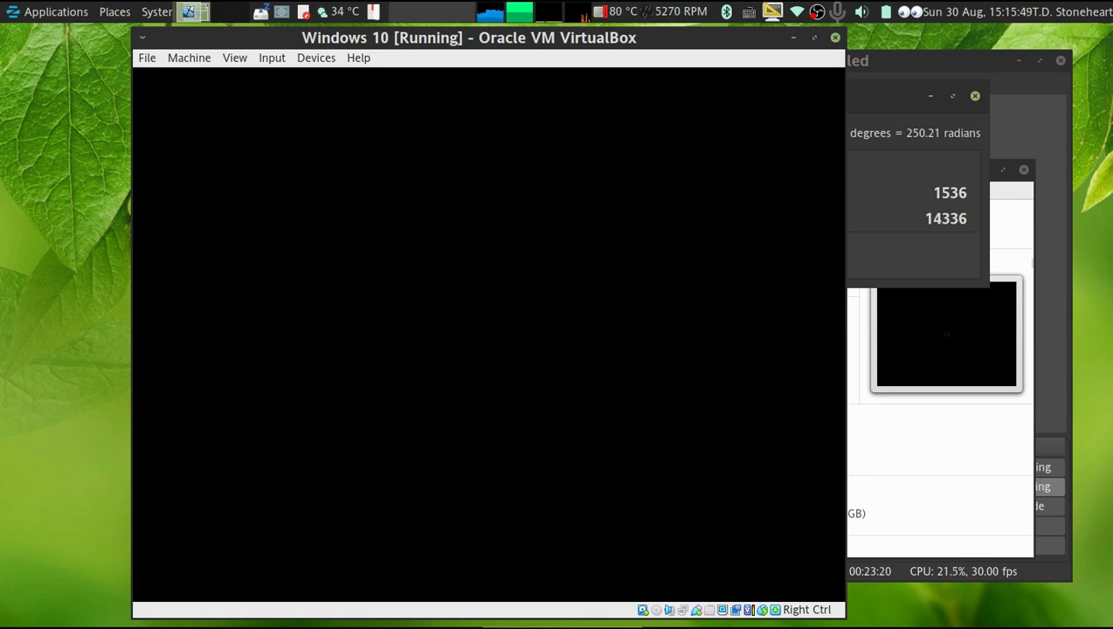
Reconnect the virtual machine's network adapter while Windows finishes preparing the account
left_click(315, 58)
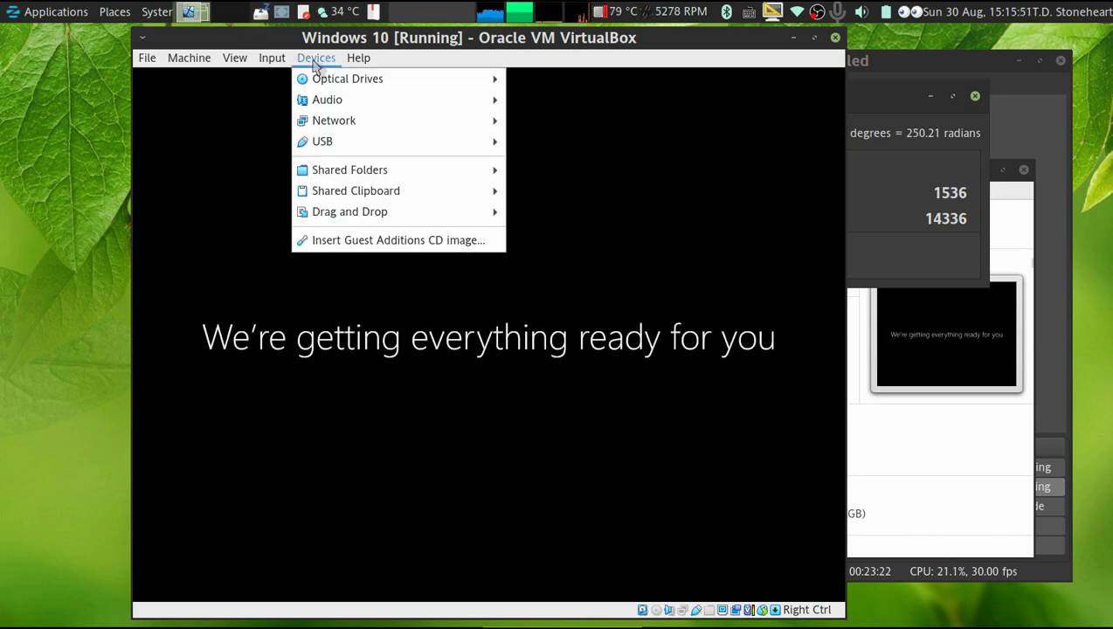
key("Down")
key("Down")
key("Down")
key("Right")
key("Down")
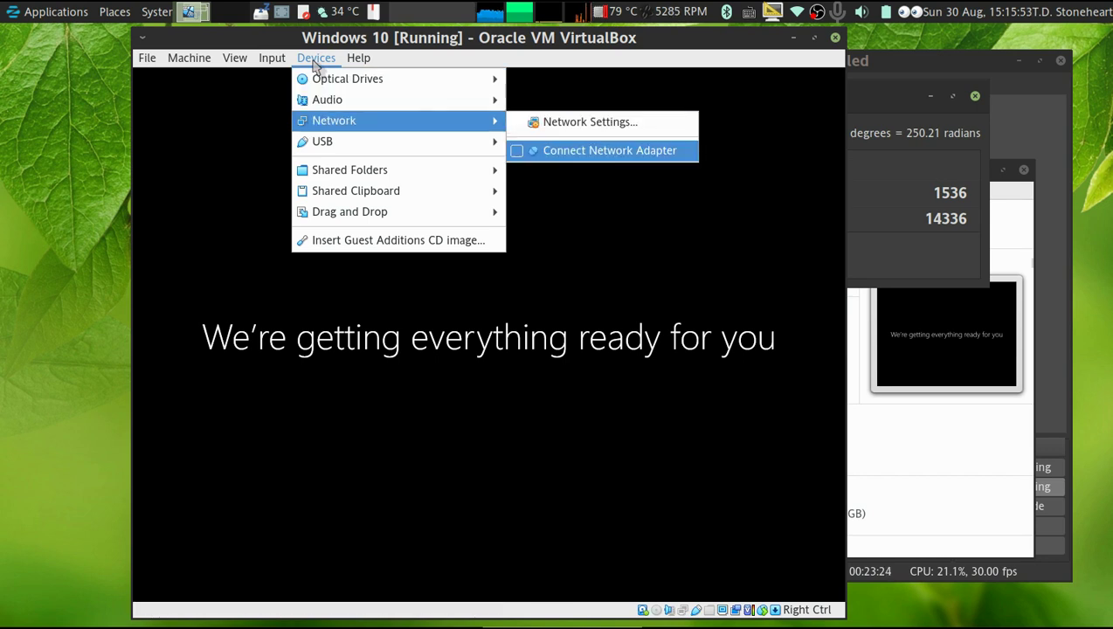
key("Return")
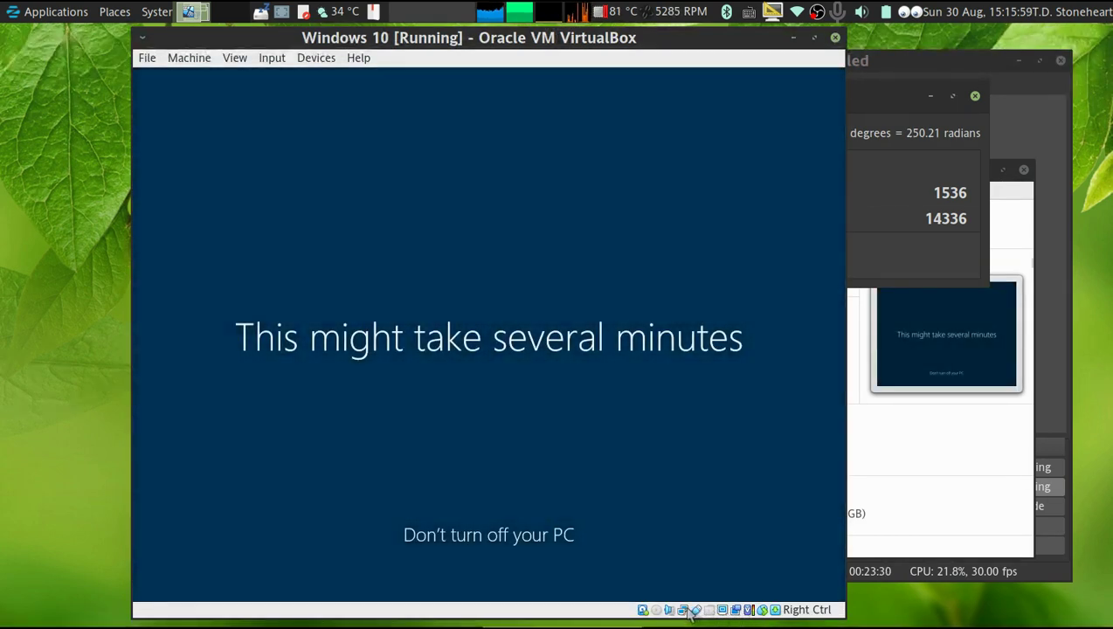
mouse_move(690, 614)
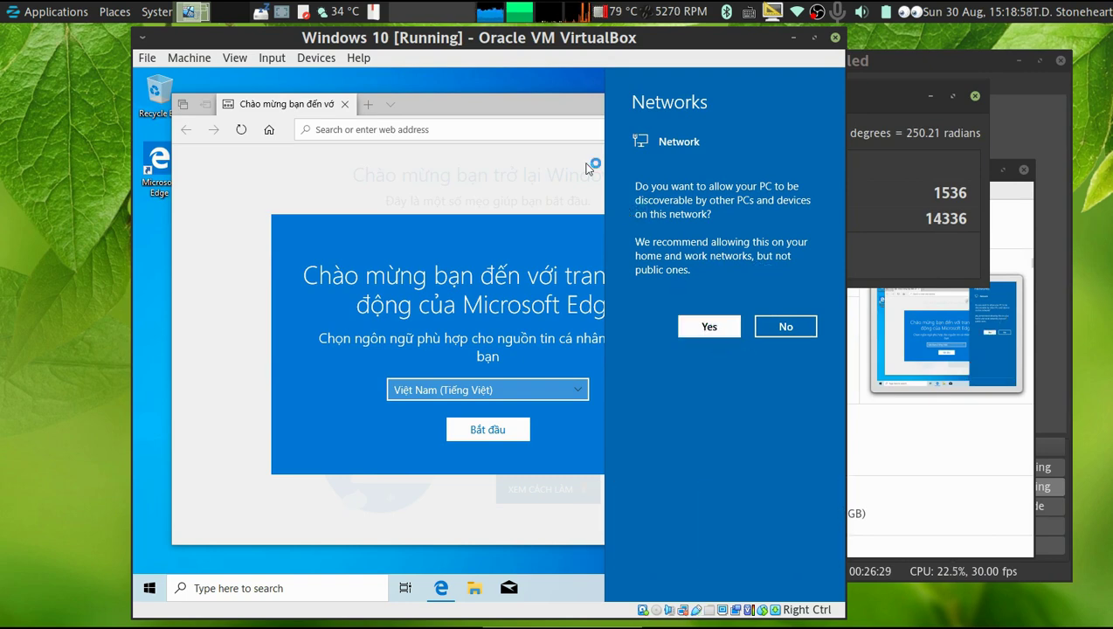
Allow the PC to be discoverable on the network and dismiss Edge's welcome prompts, keeping Việt Nam (Tiếng Việt) as the language
left_click(709, 326)
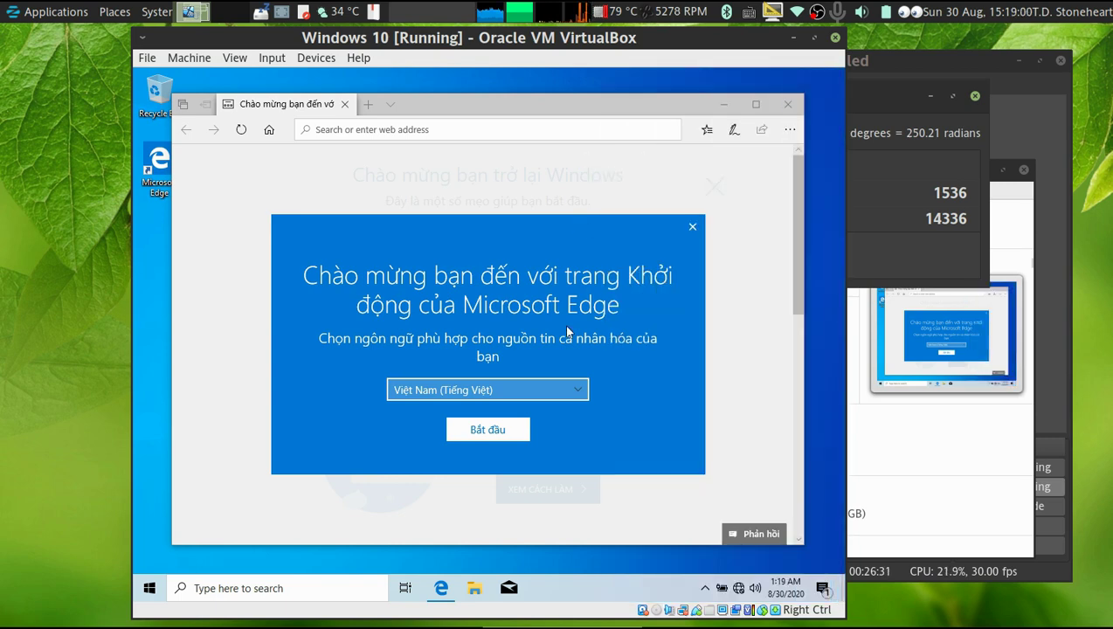
left_click(490, 428)
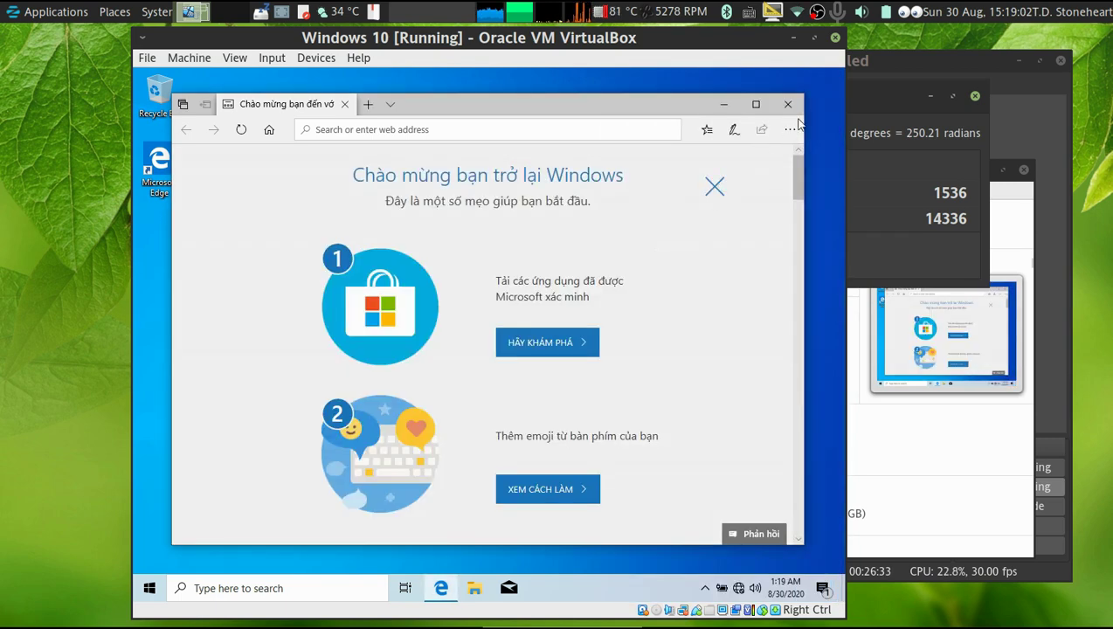
left_click(718, 191)
Replace Edge's welcome tab with a new tab and open unikey.org in it
left_click(370, 107)
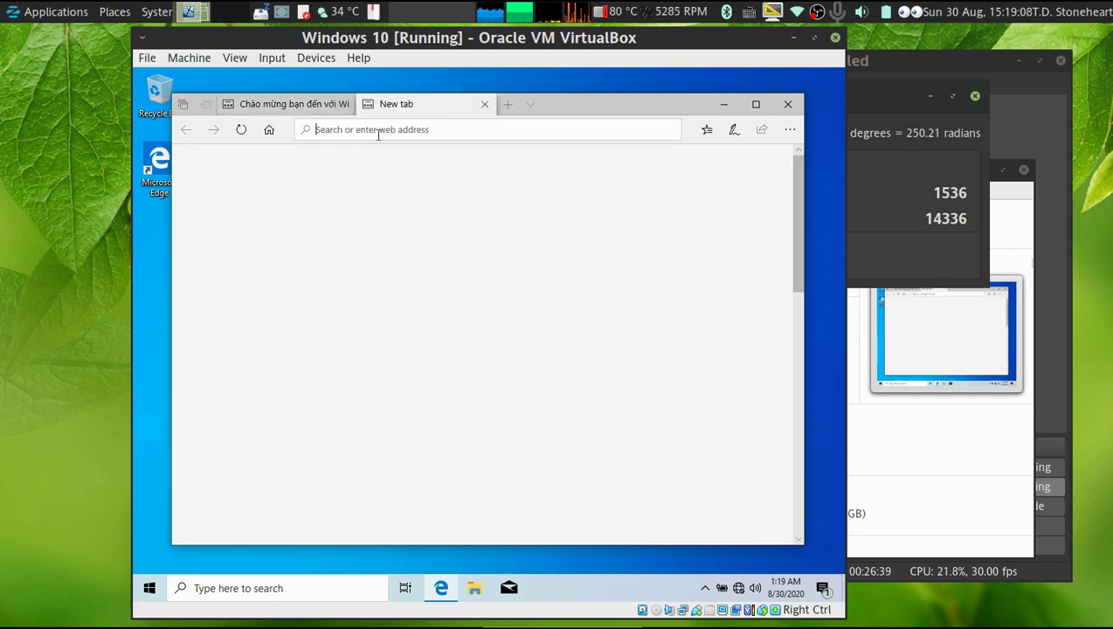
left_click(343, 104)
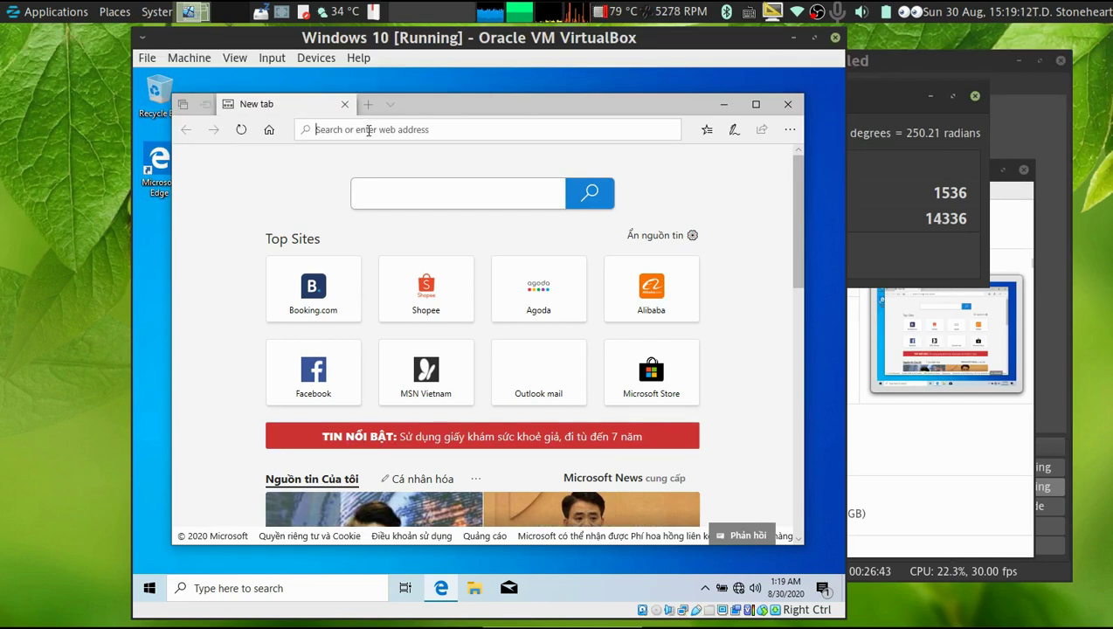
left_click(369, 130)
type("unikey.org")
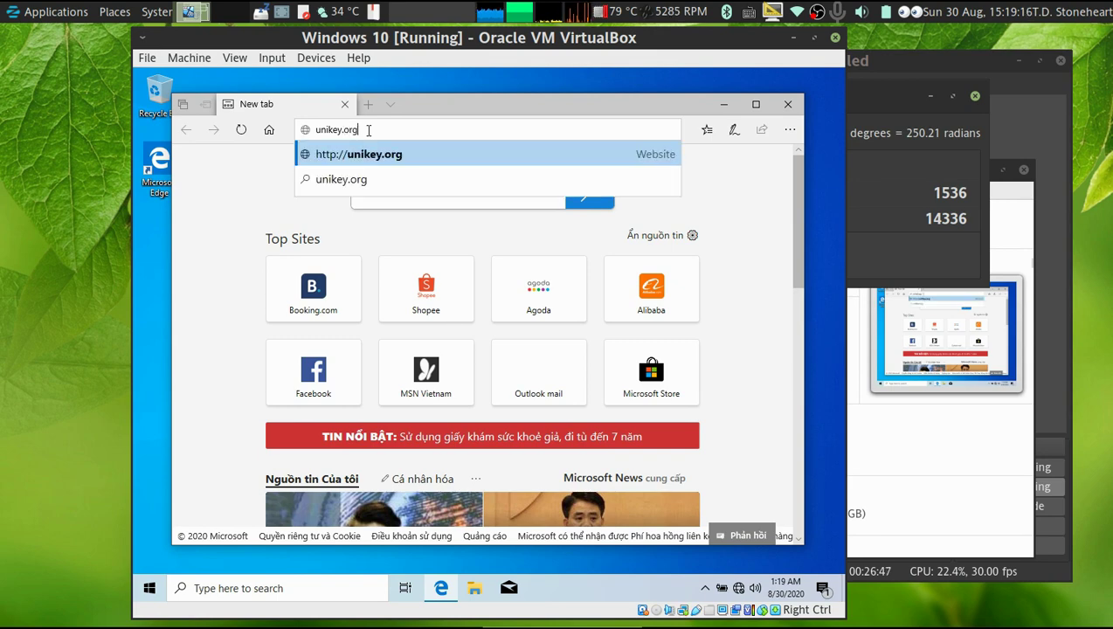
key("Return")
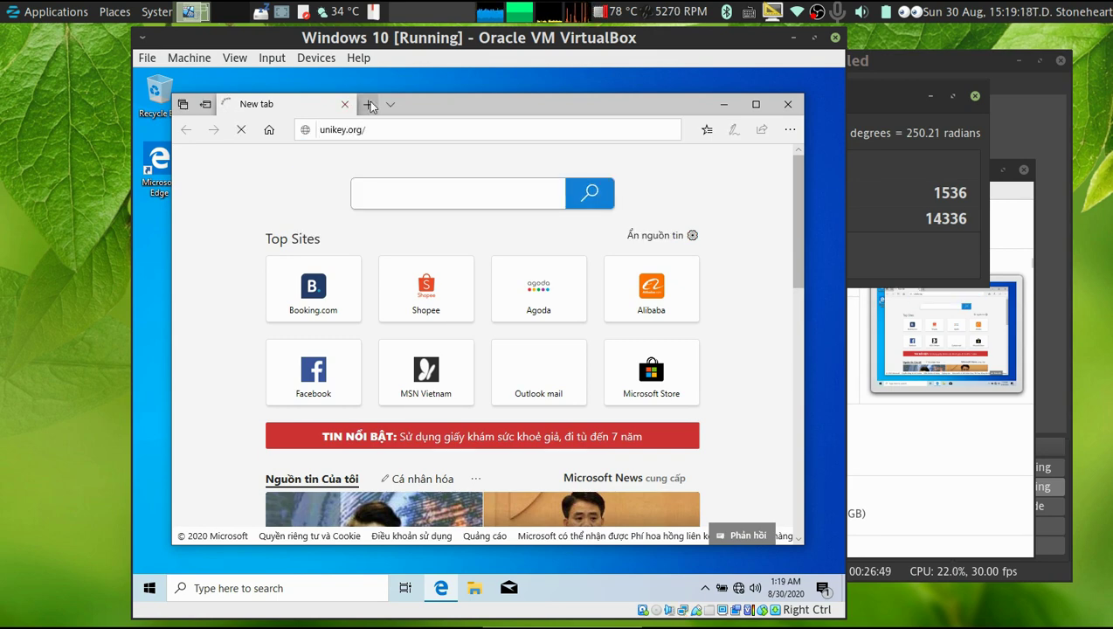
Open microsoft.com/edge in a new browser tab
left_click(371, 105)
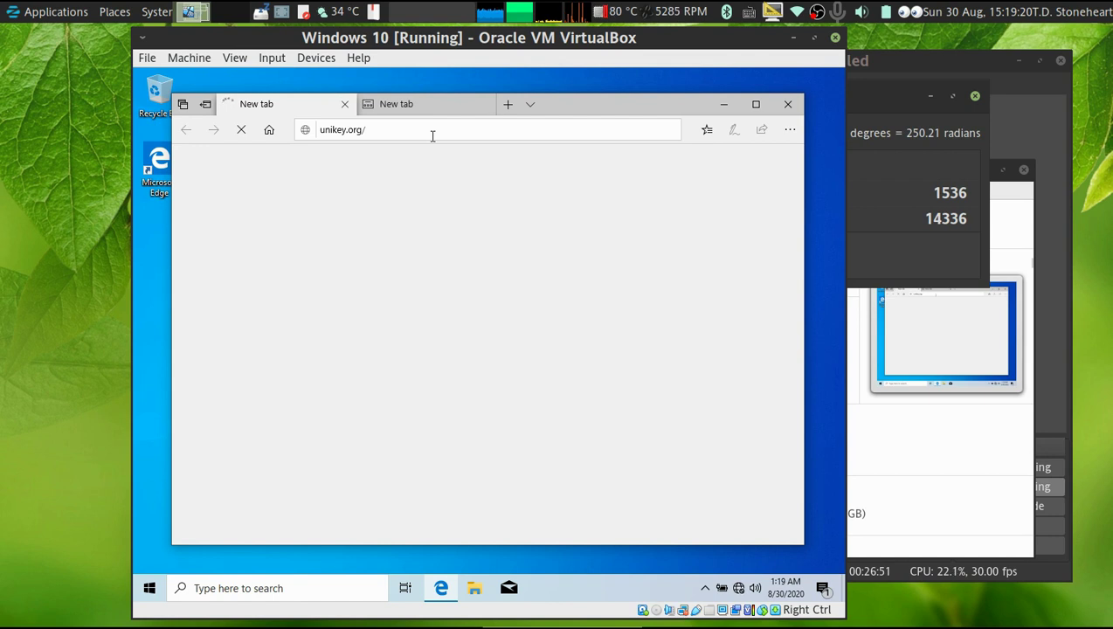
type("m")
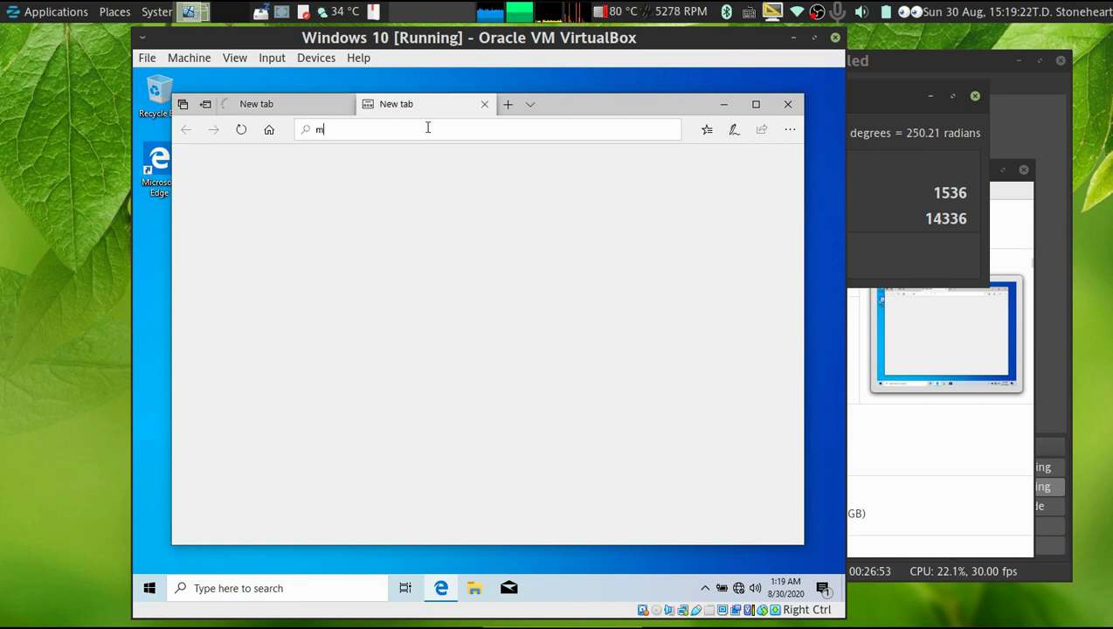
type("icrosoft.")
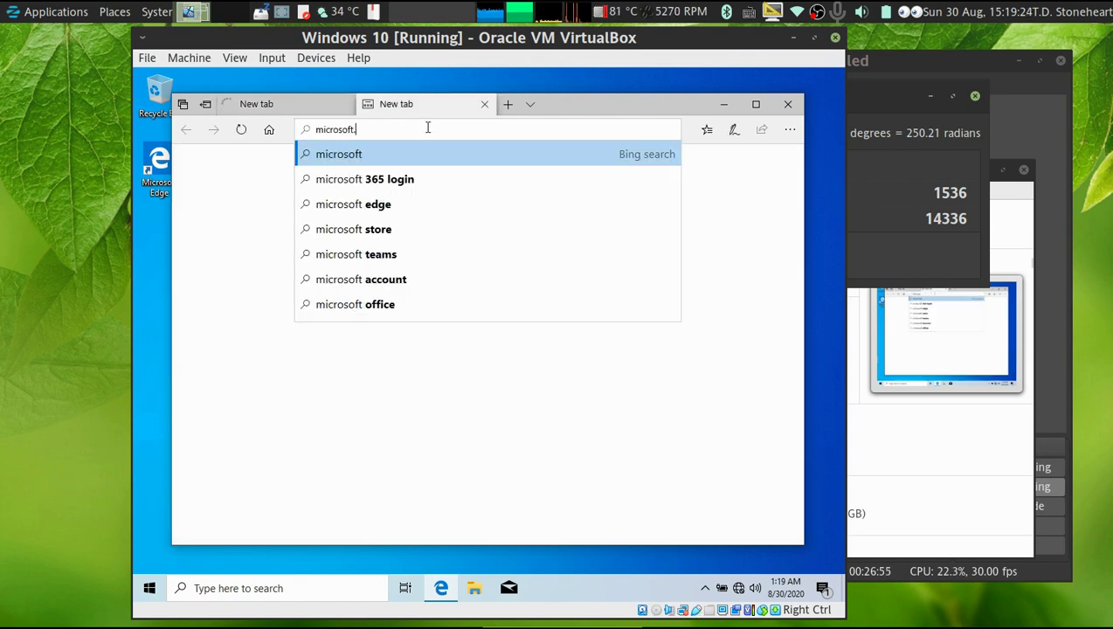
type("com/")
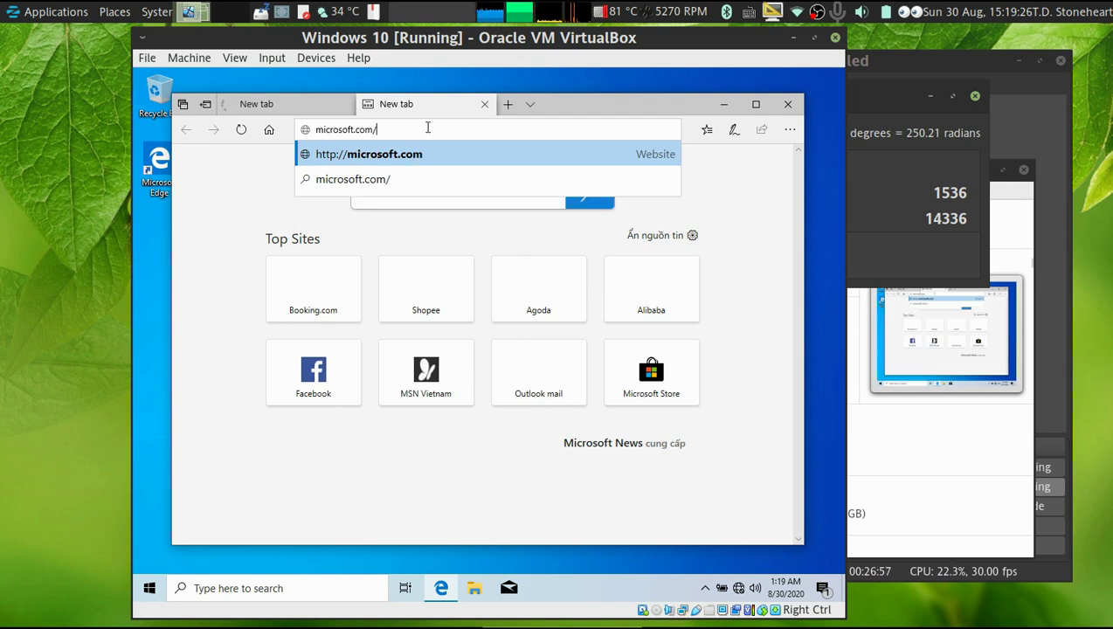
type("edge")
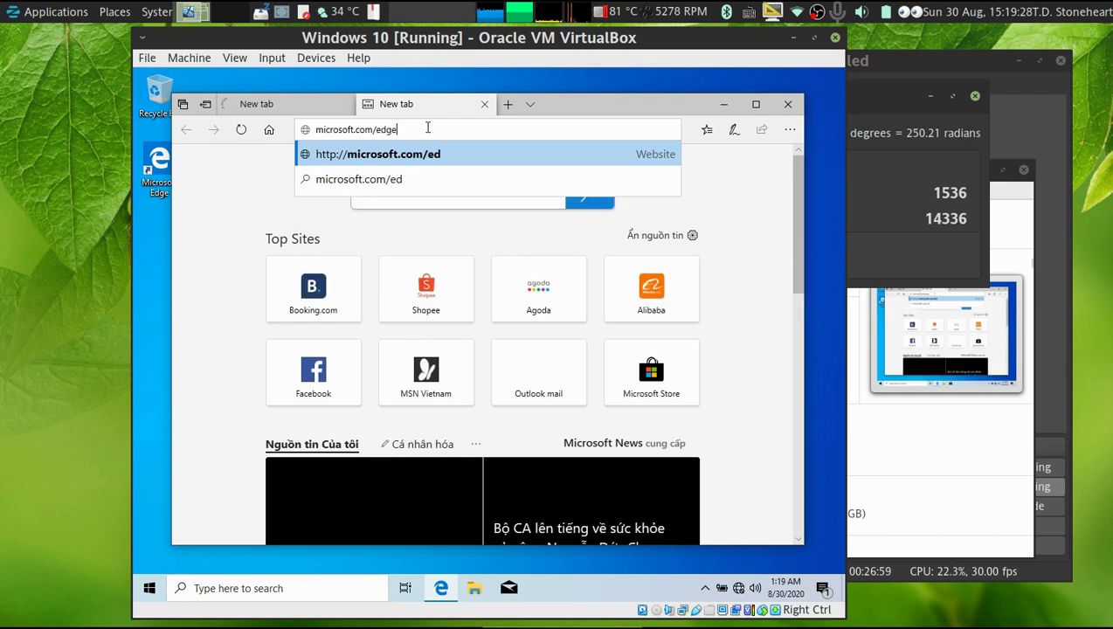
key("Return")
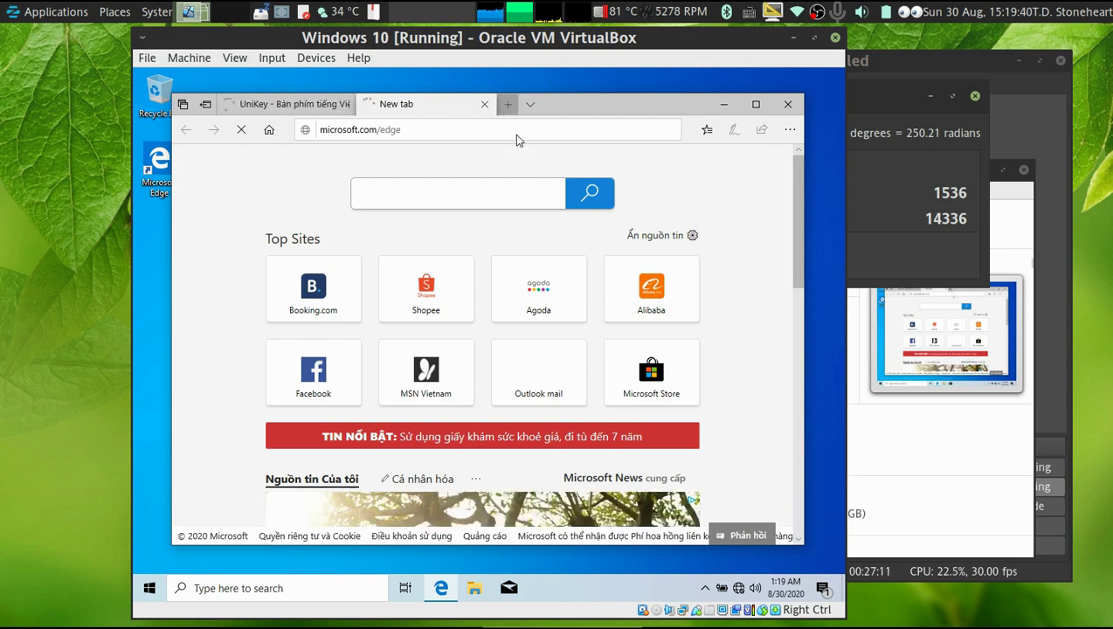
Add another blank tab, return to the UniKey site and open the UniKey 4.3 RC4 release page from its news list
key("ctrl+t")
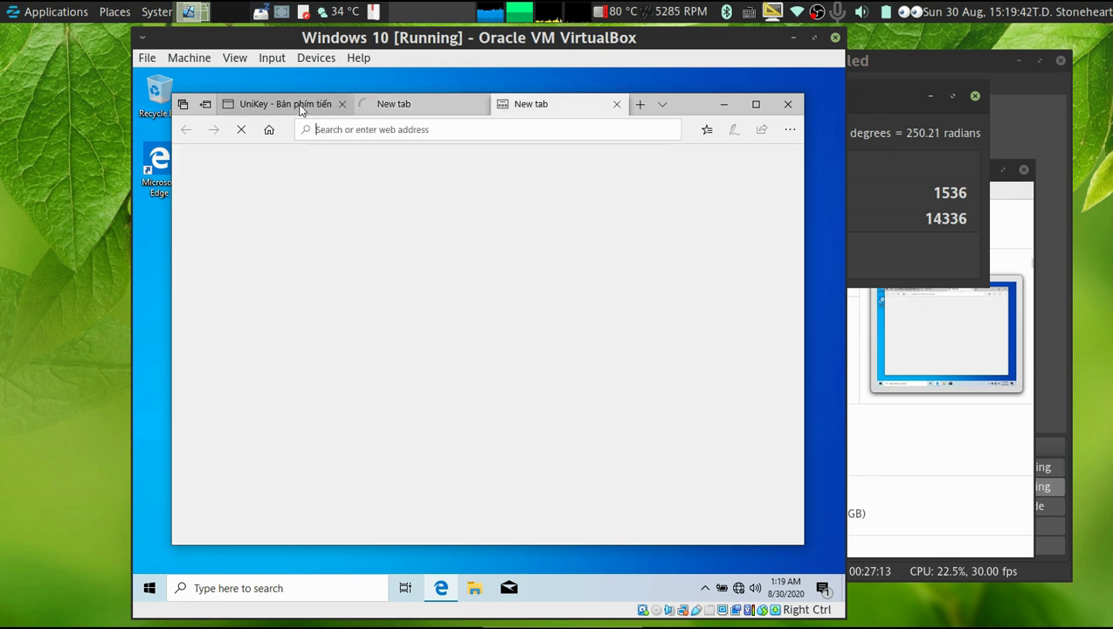
left_click(300, 107)
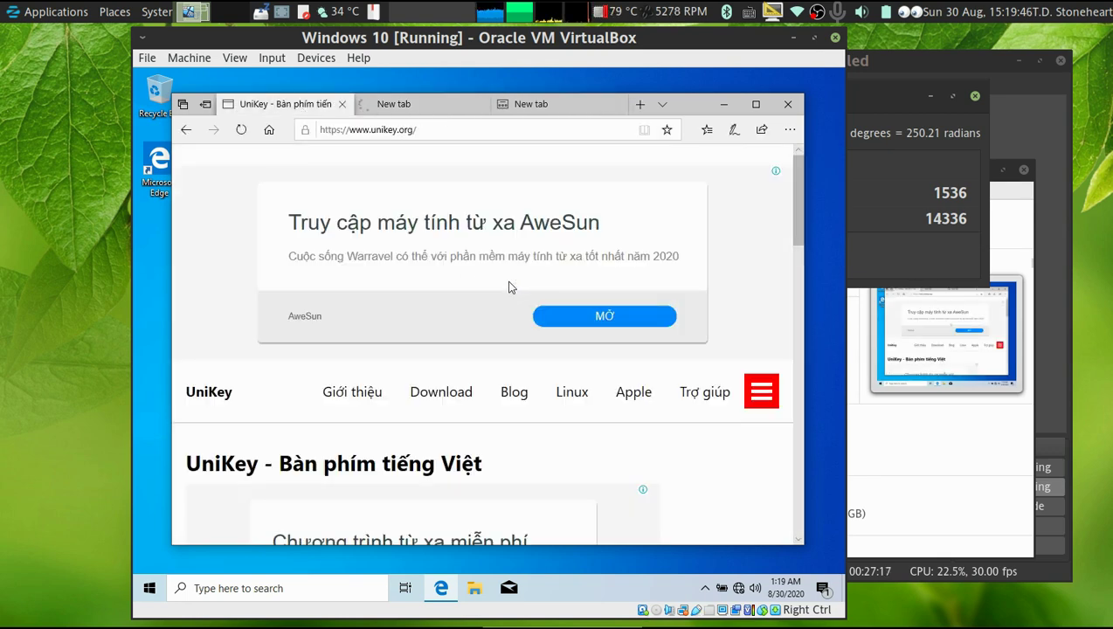
scroll(511, 288, "down", 4)
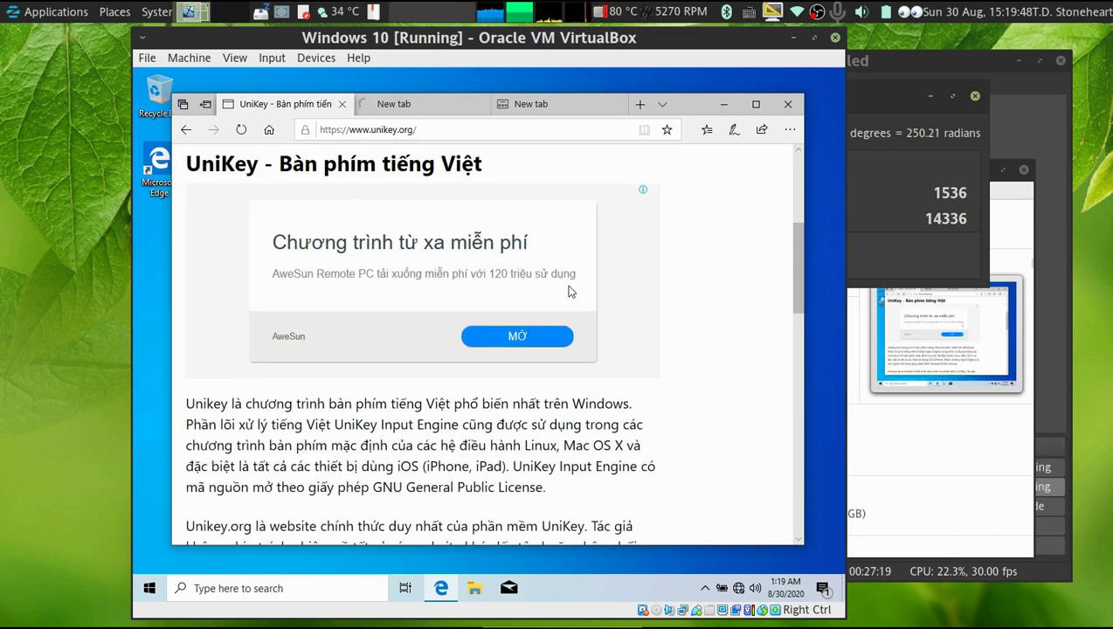
scroll(617, 427, "down", 5)
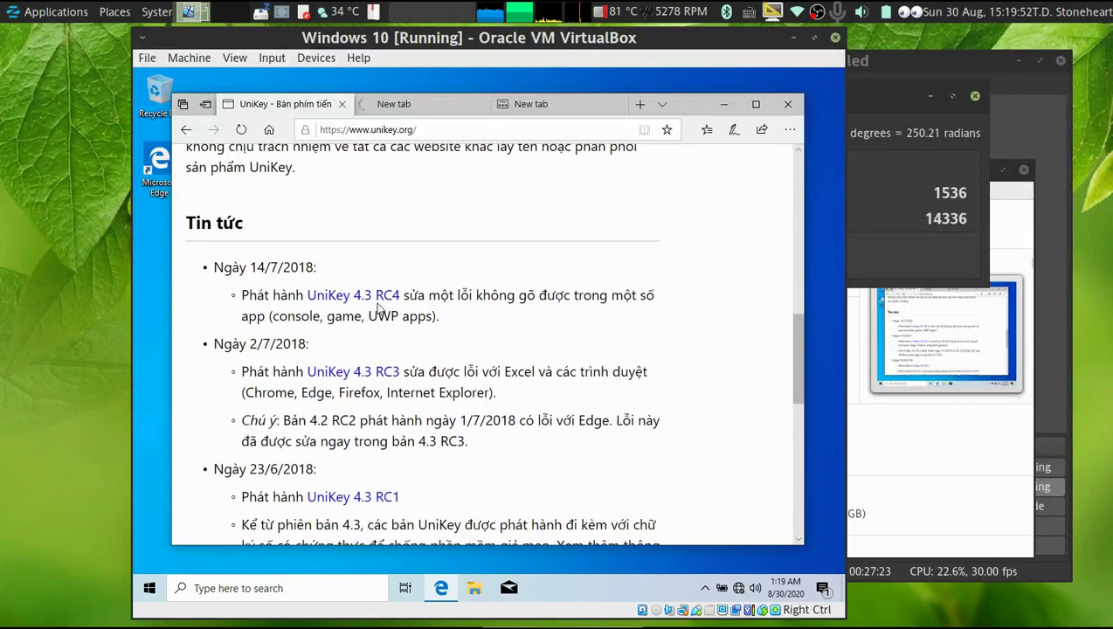
left_click(377, 301)
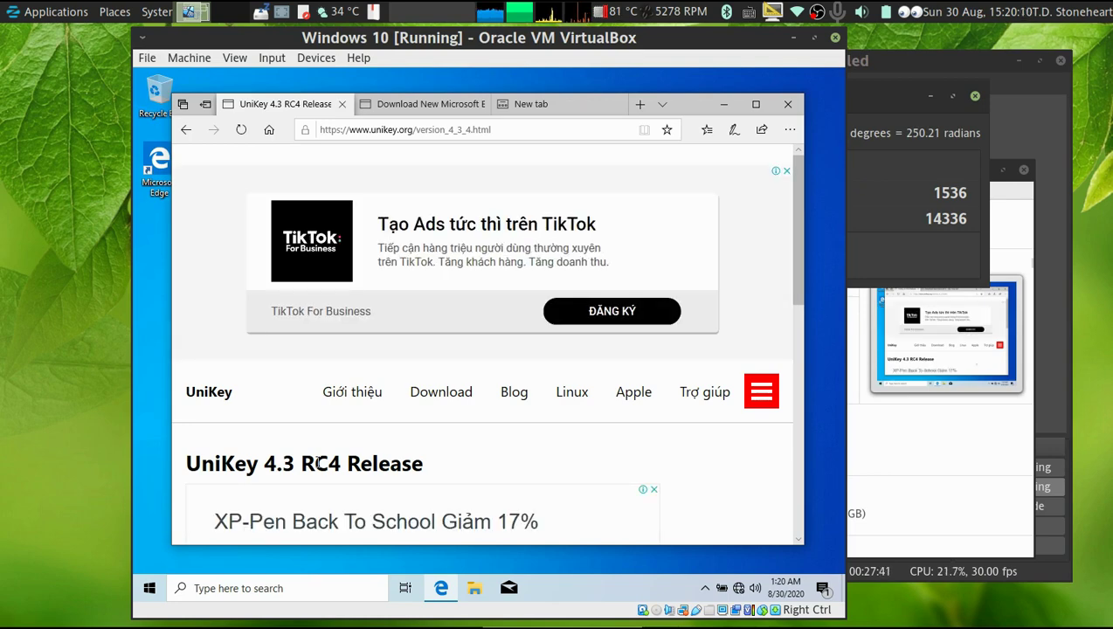
Go from the release page to the UniKey download page and request the UniKey 4.3 RC4, 32 bit, ZIP file
scroll(801, 250, "down", 4)
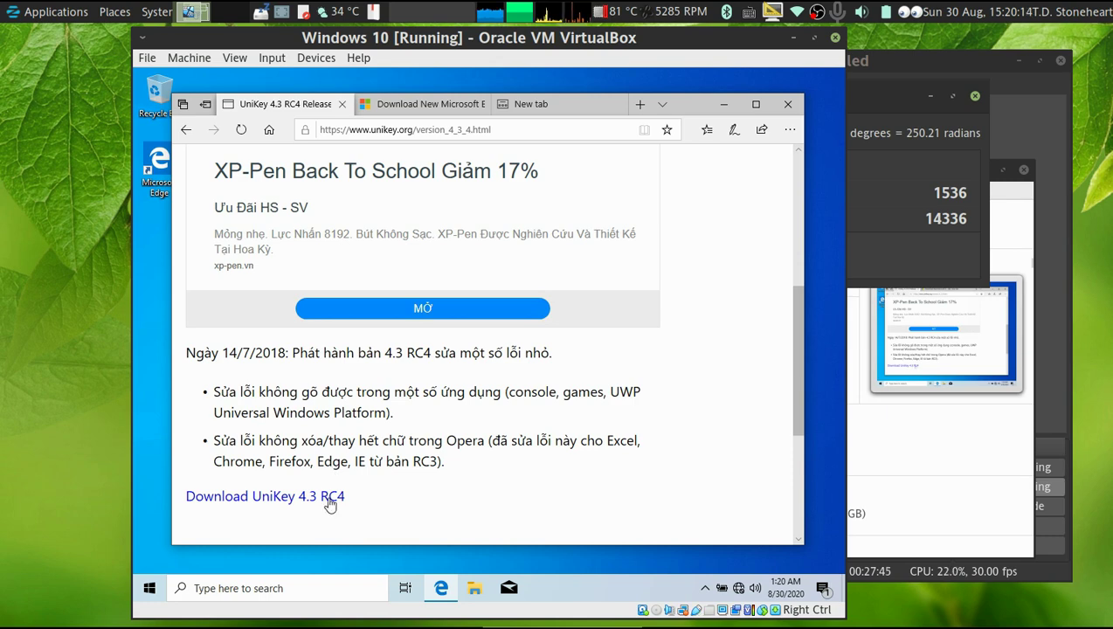
scroll(330, 502, "down", 2)
left_click(338, 350)
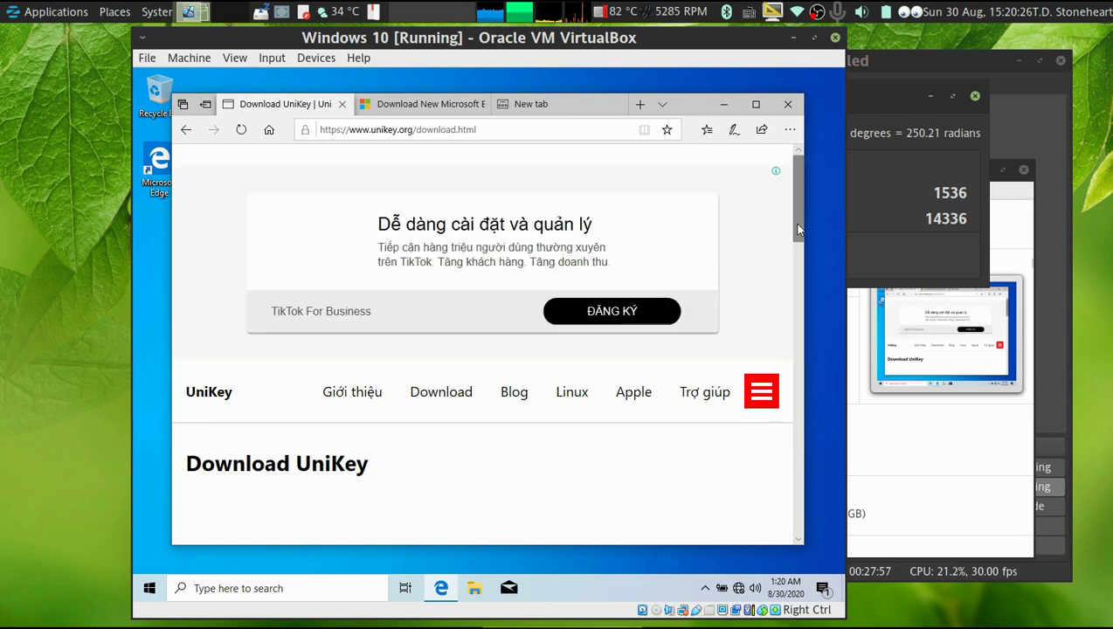
left_click_drag(797, 227, 812, 335)
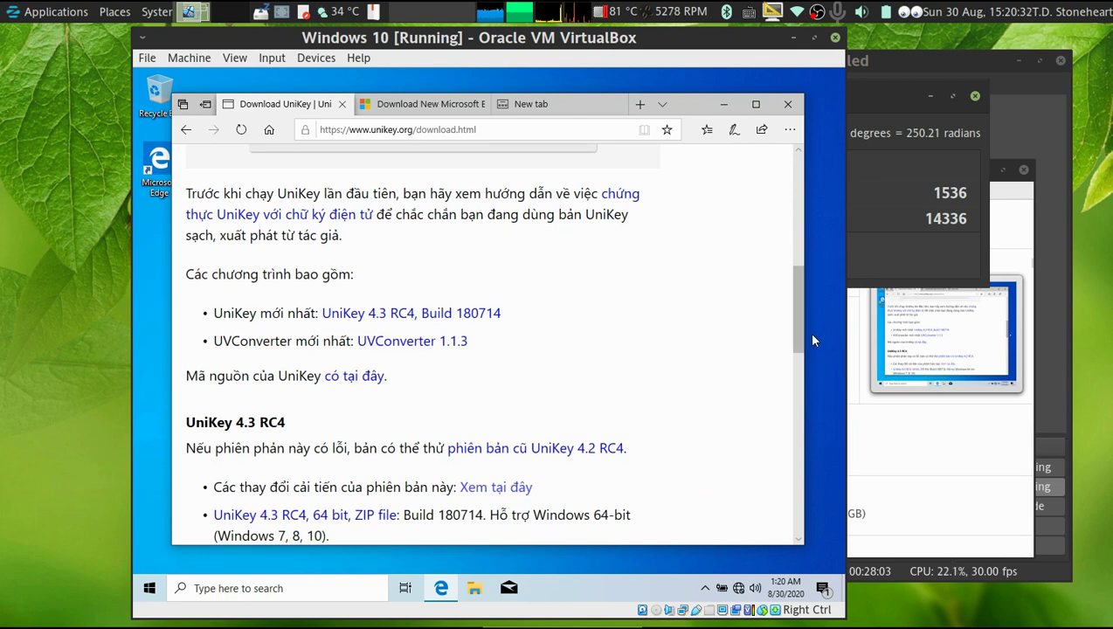
left_click_drag(799, 336, 802, 357)
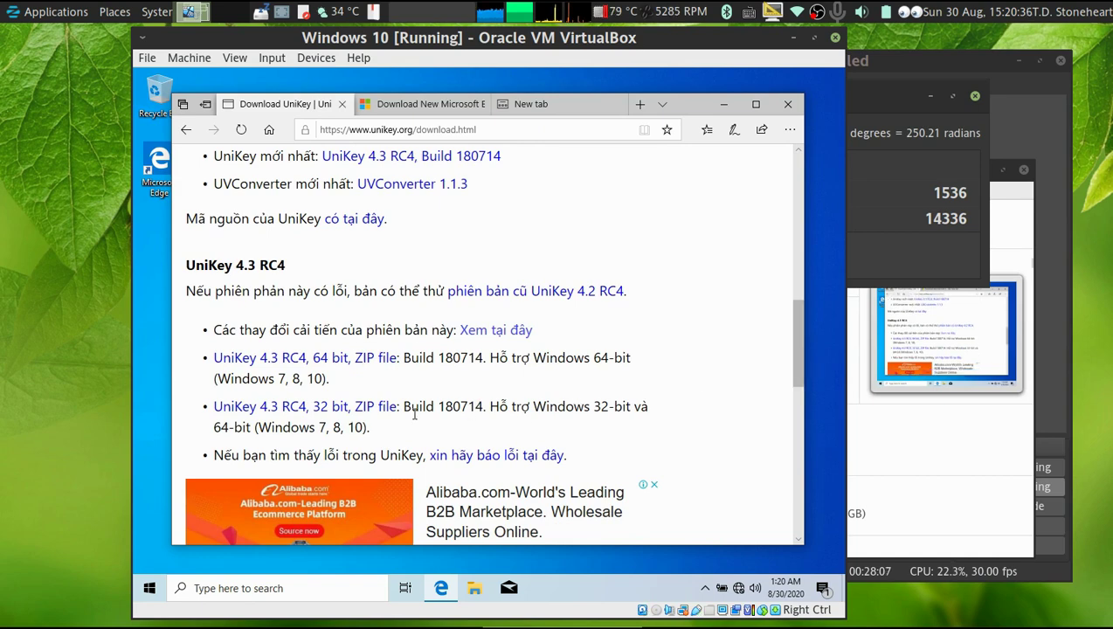
left_click(466, 427)
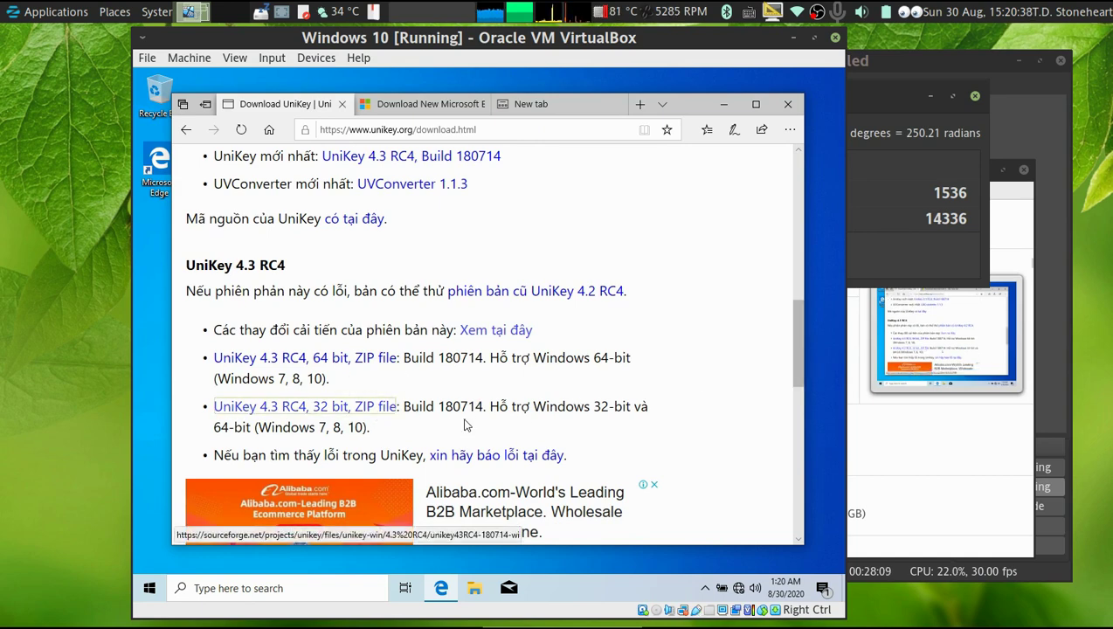
On the Microsoft Edge page, accept the license terms for the new Edge, download MicrosoftEdgeSetup.exe and run it
left_click(421, 111)
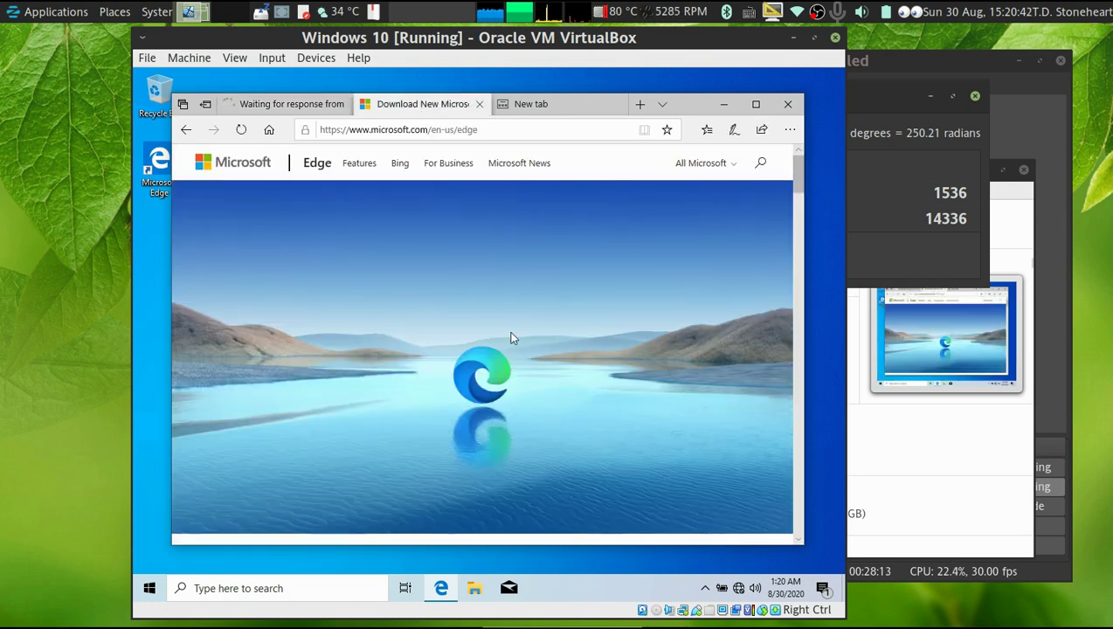
scroll(614, 338, "down", 5)
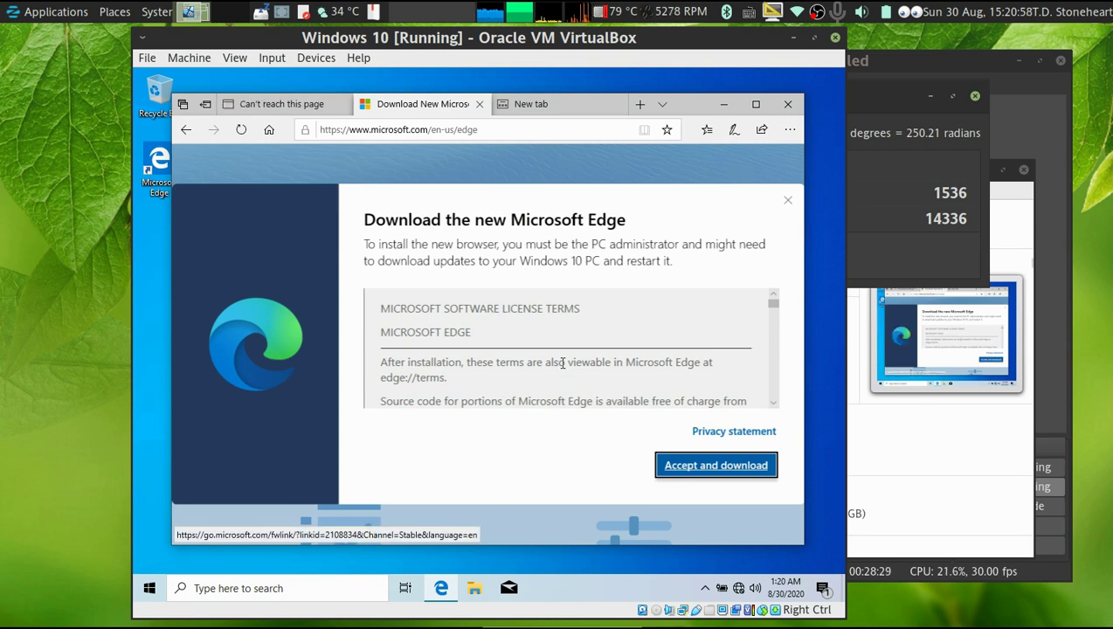
left_click(716, 467)
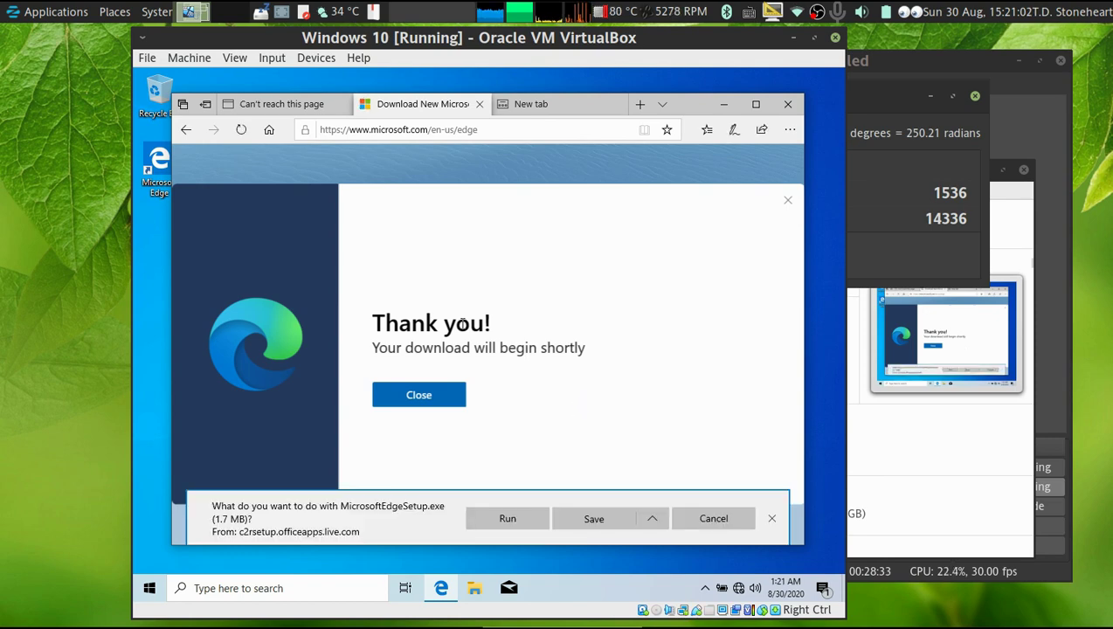
left_click(499, 521)
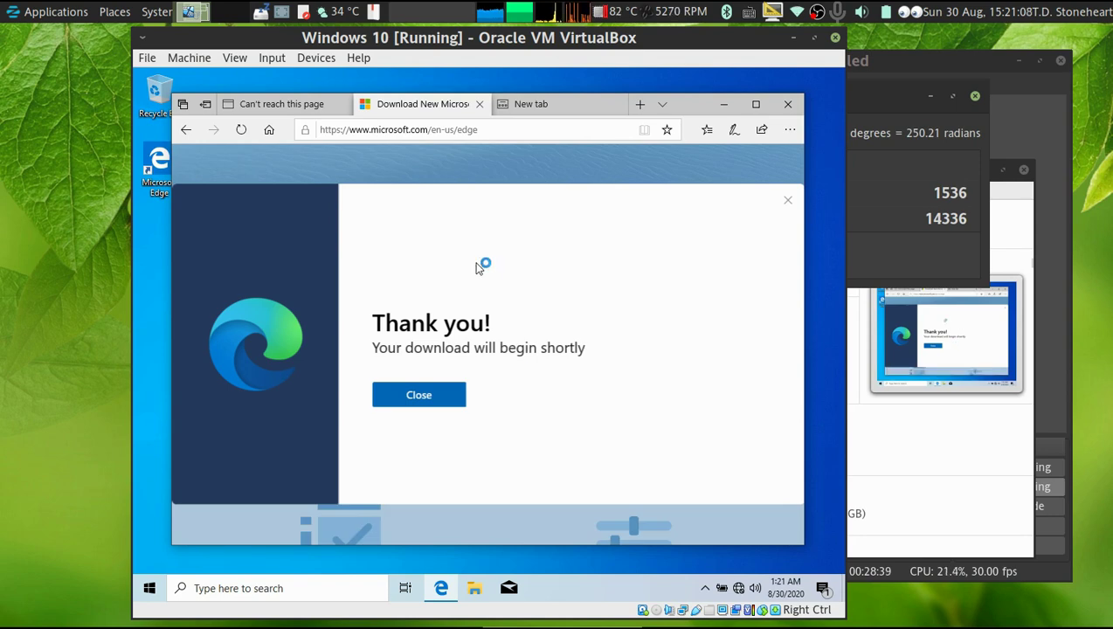
Reload the unreachable SourceForge page for UniKey and allow Microsoft Edge Update to make changes to the device
left_click(280, 104)
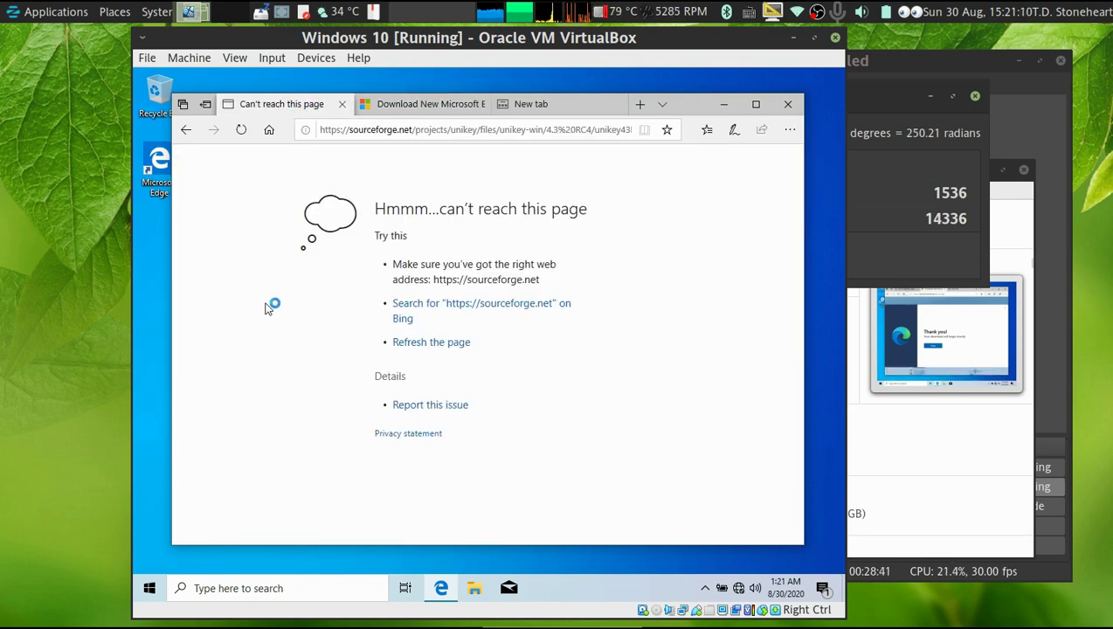
left_click(241, 130)
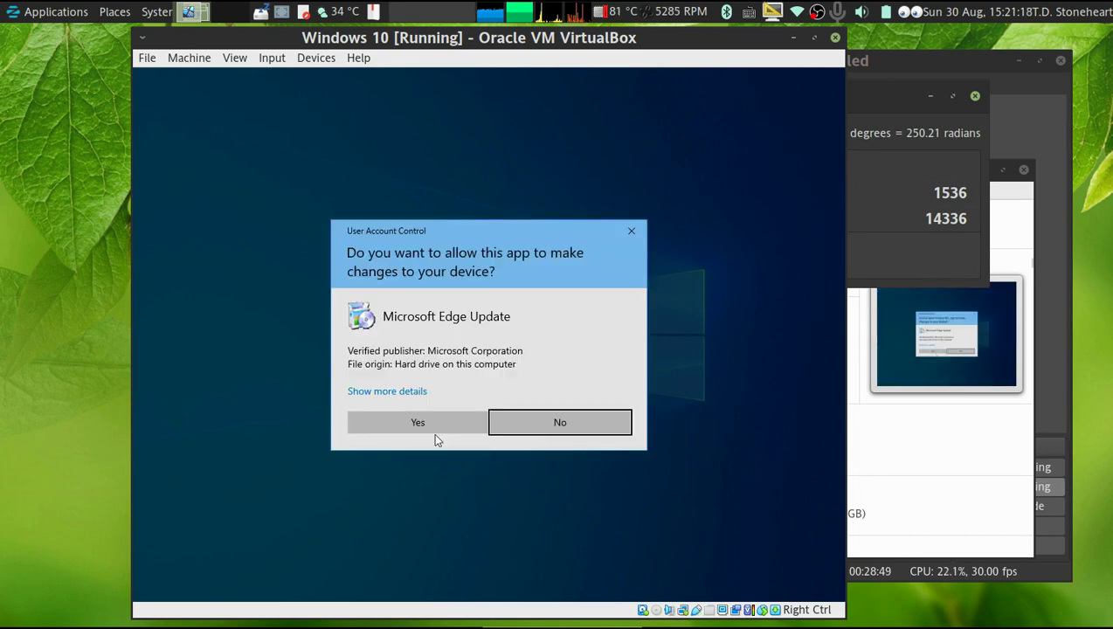
left_click(414, 423)
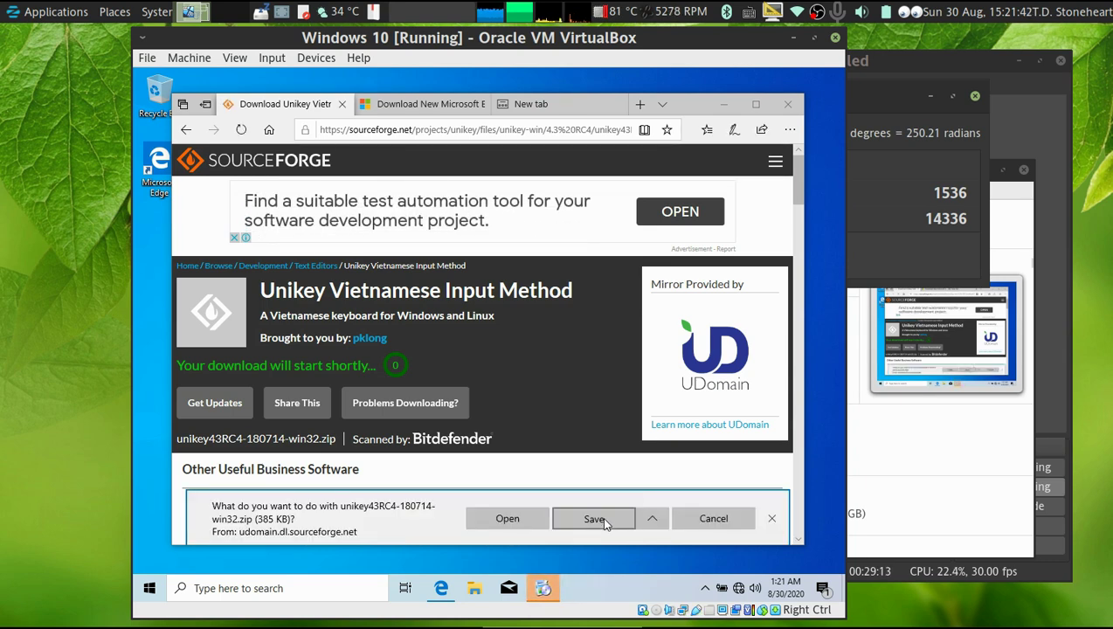
Save unikey43RC4-180714-win32.zip and open the downloaded archive
left_click(601, 522)
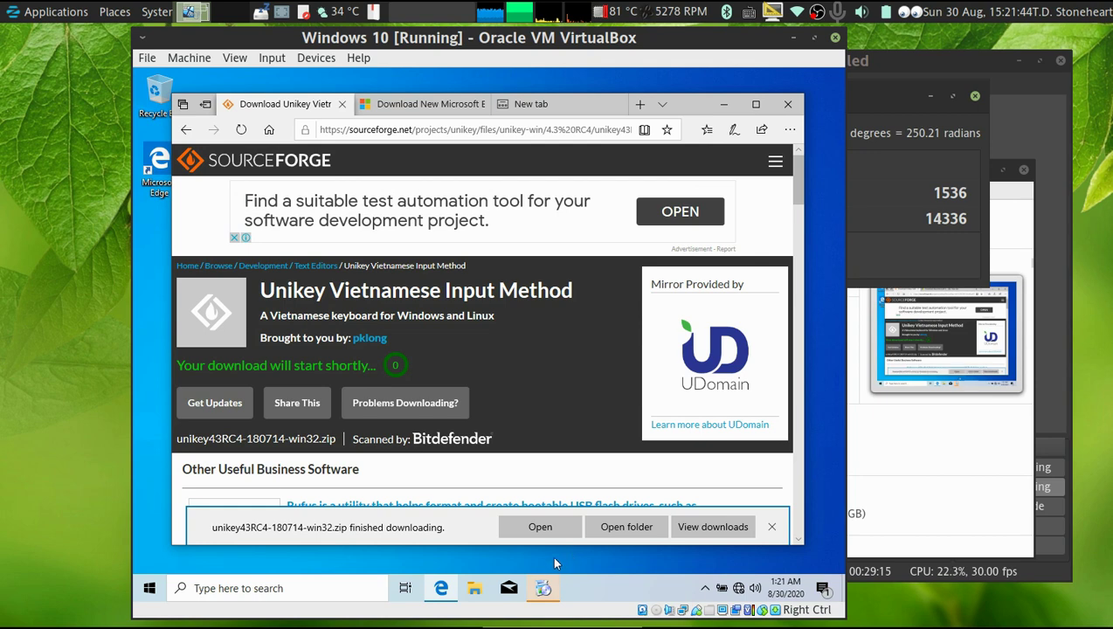
left_click(540, 528)
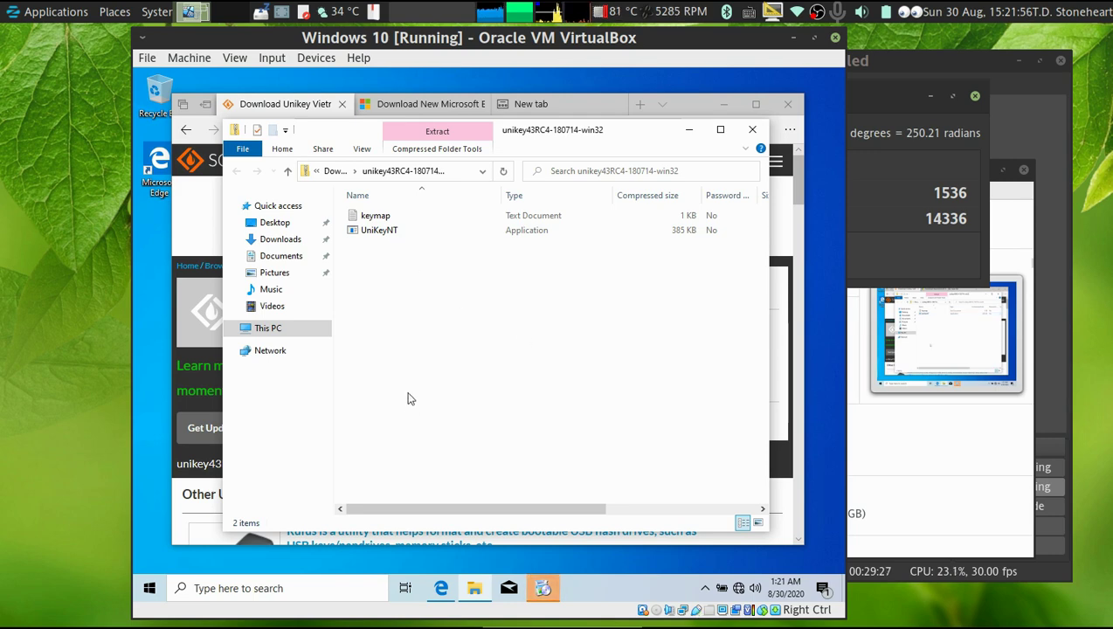
Open a second File Explorer window and turn on the display of file name extensions
left_click(483, 583)
right_click(482, 584)
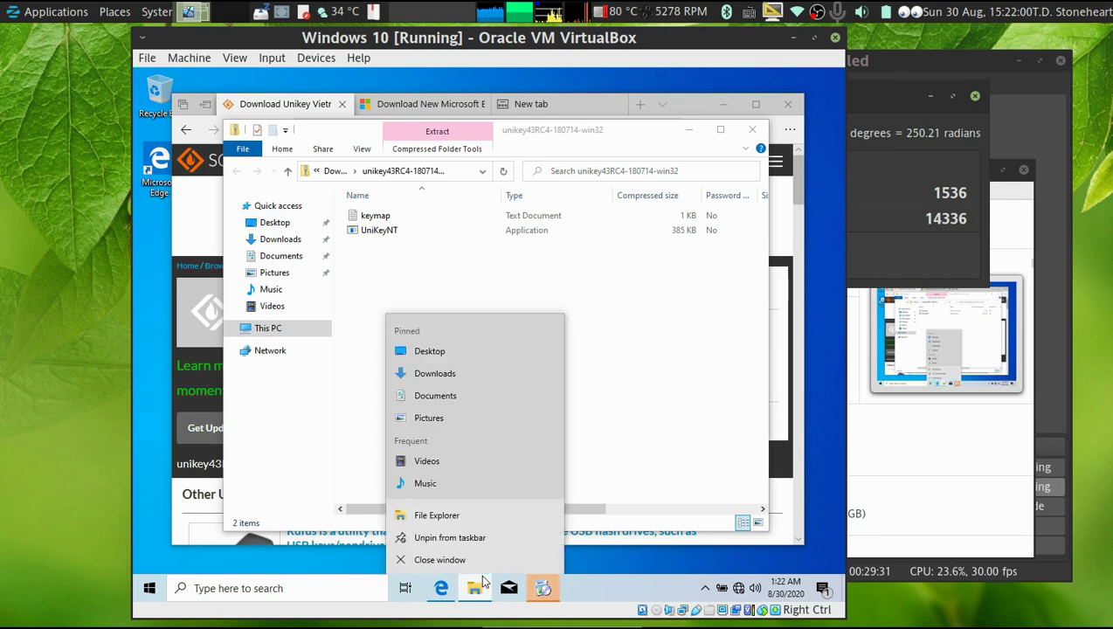
left_click(607, 354)
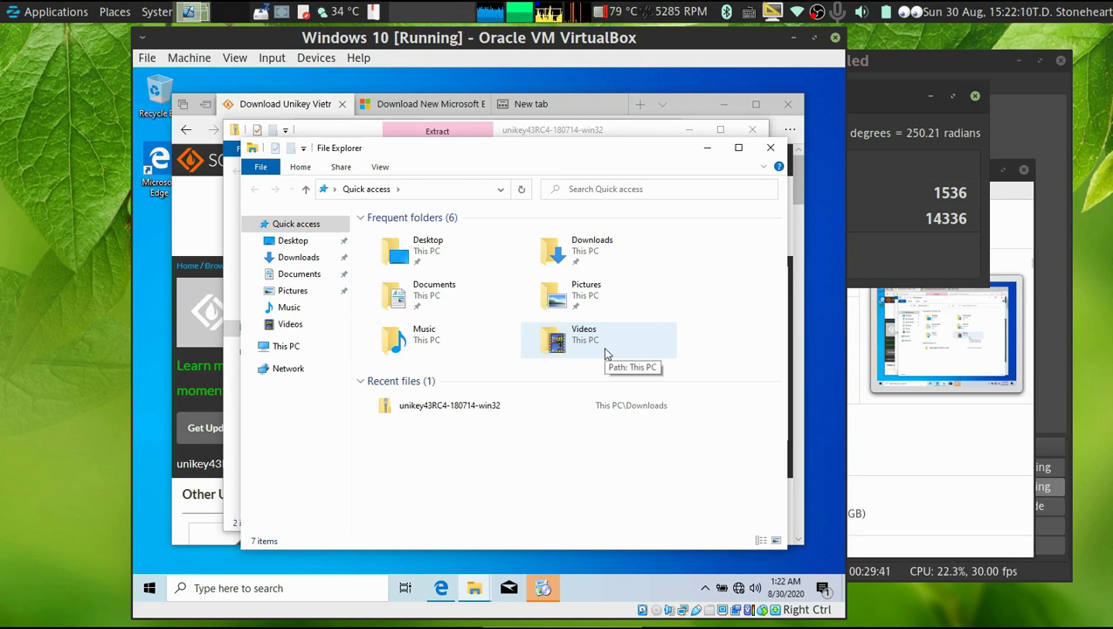
left_click(377, 167)
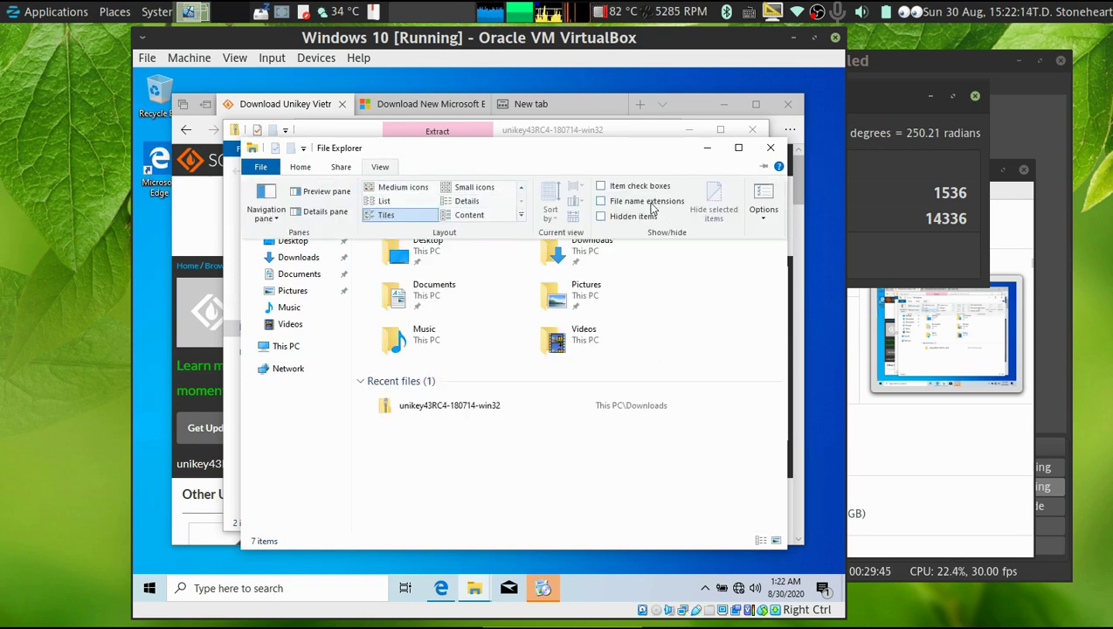
left_click(650, 204)
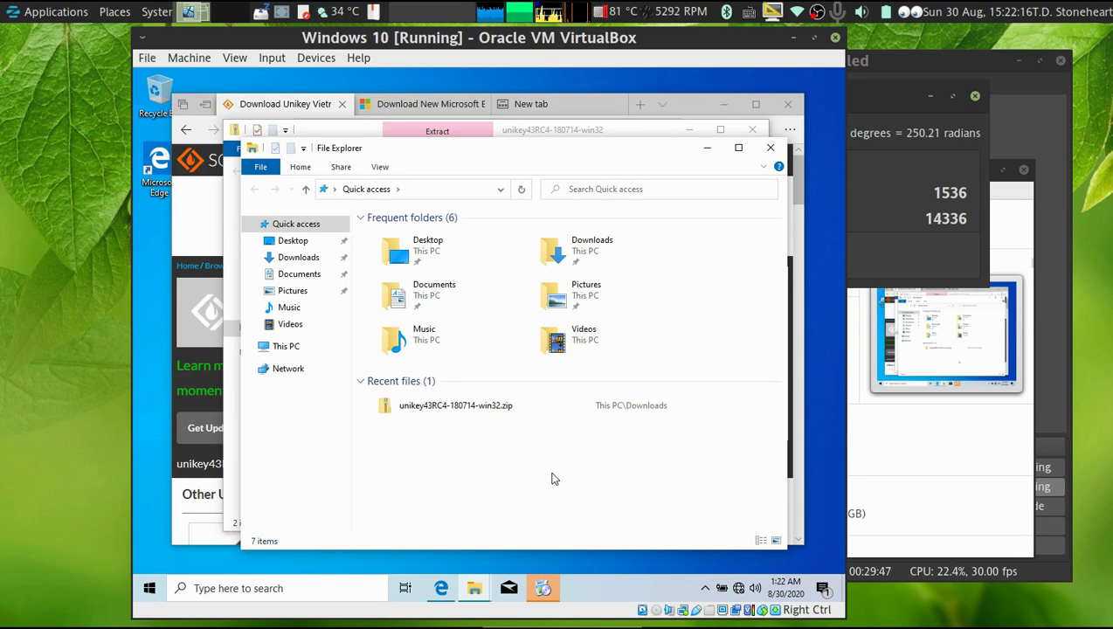
Copy UniKeyNT.exe from the unikey43RC4-180714-win32 archive
left_click(570, 128)
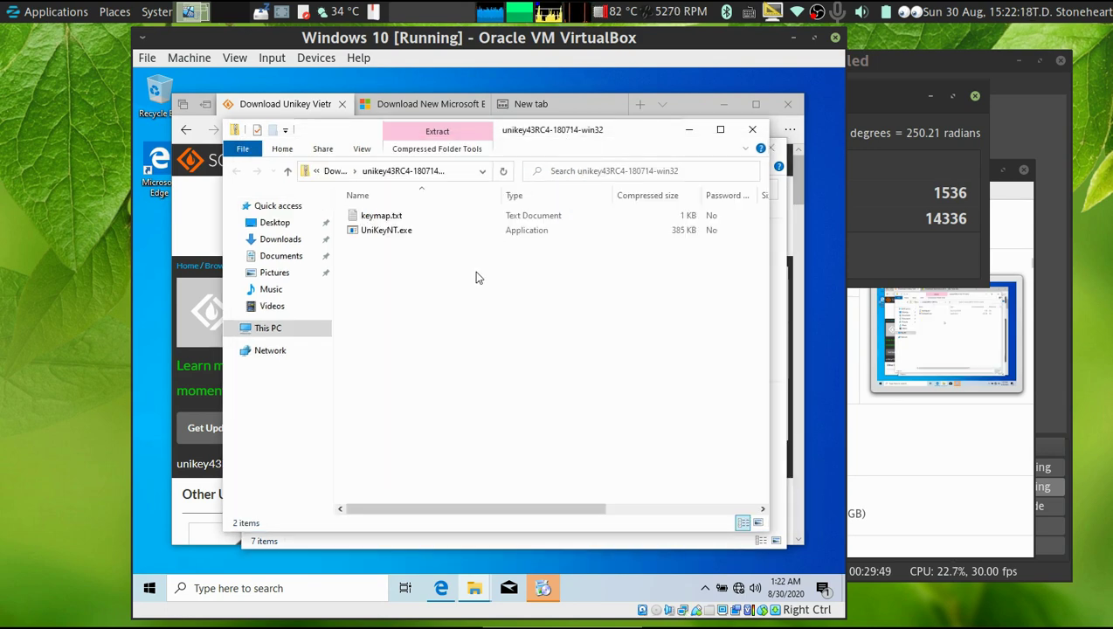
left_click(403, 231)
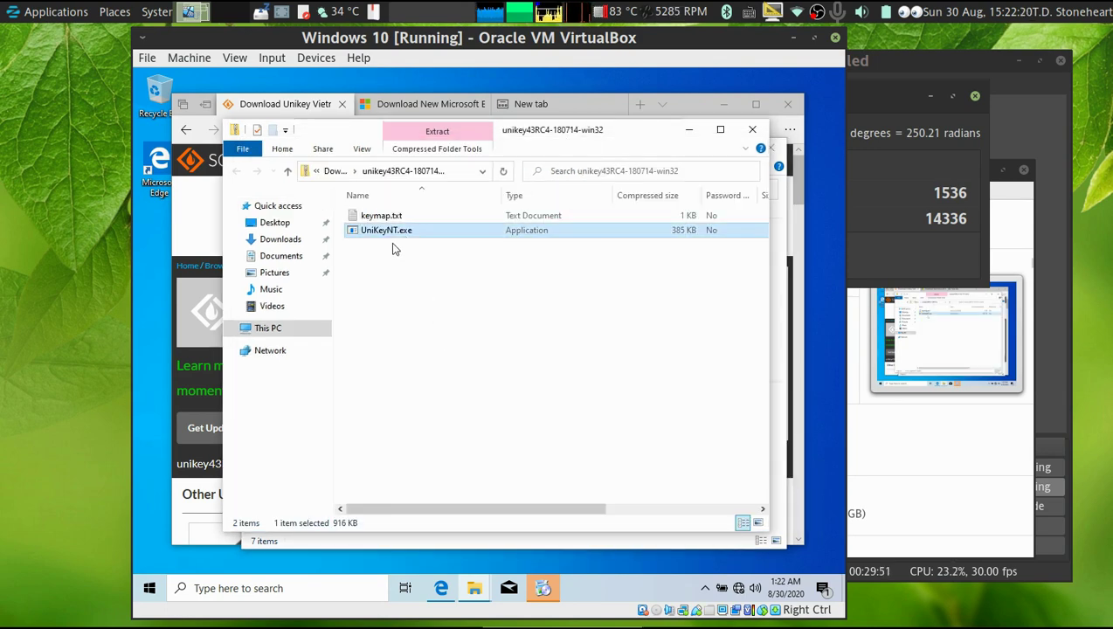
right_click(390, 238)
left_click(427, 447)
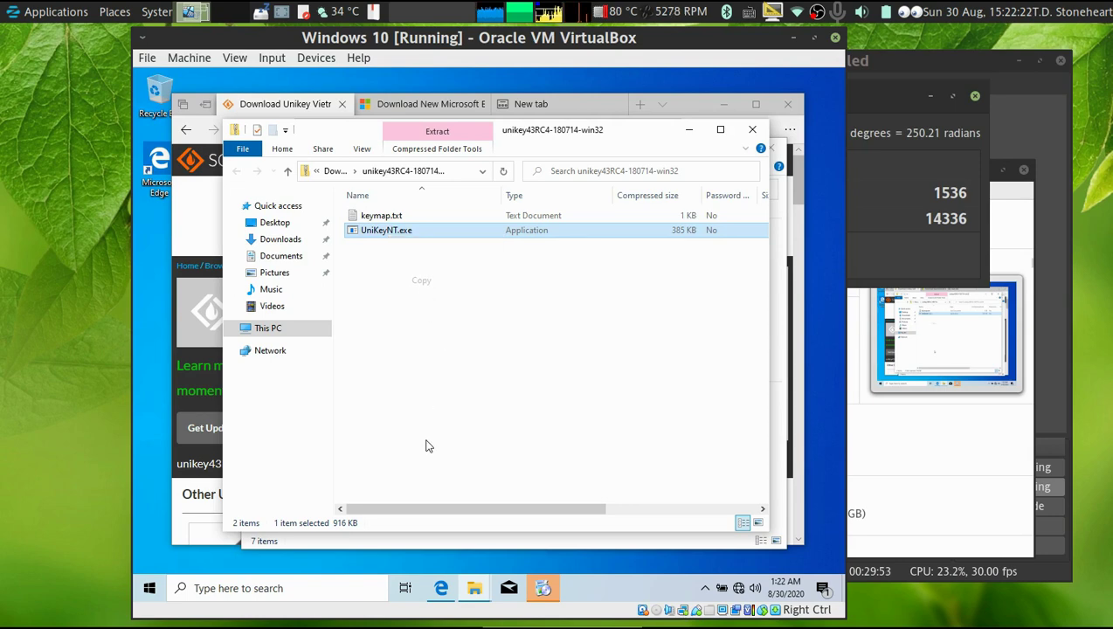
Paste UniKeyNT.exe into the root of Local Disk (C:) with administrator permission
left_click(486, 546)
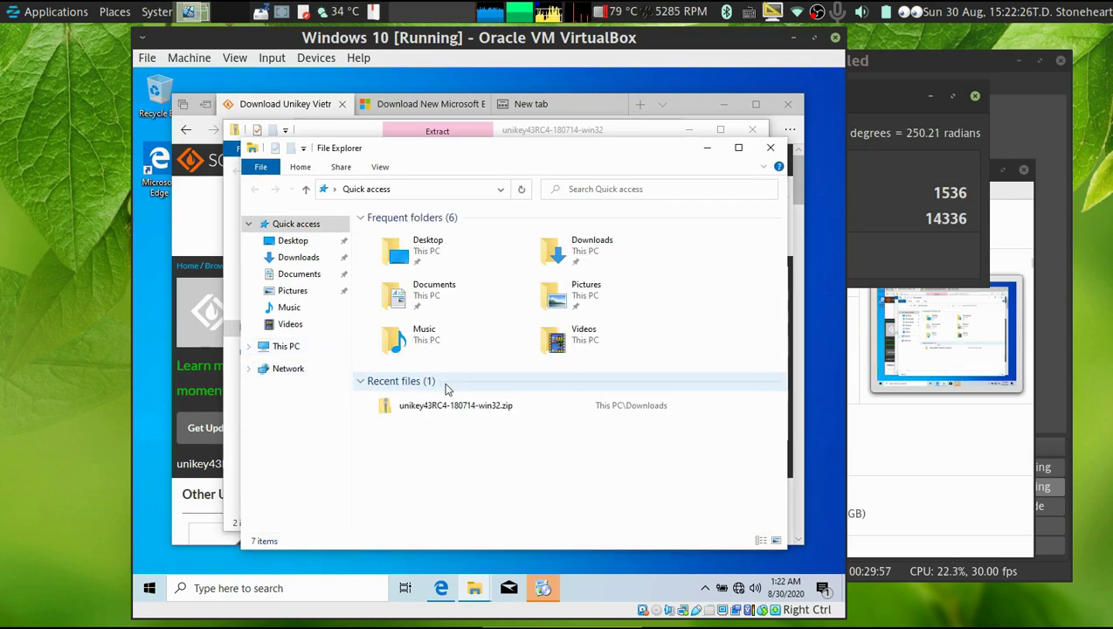
left_click(324, 350)
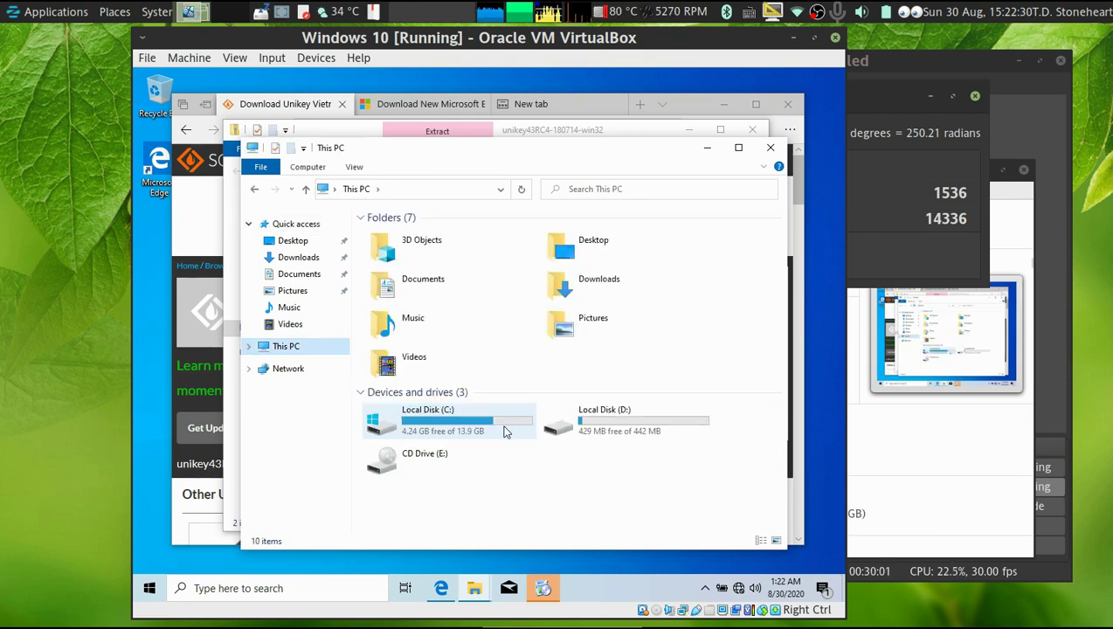
left_click(513, 434)
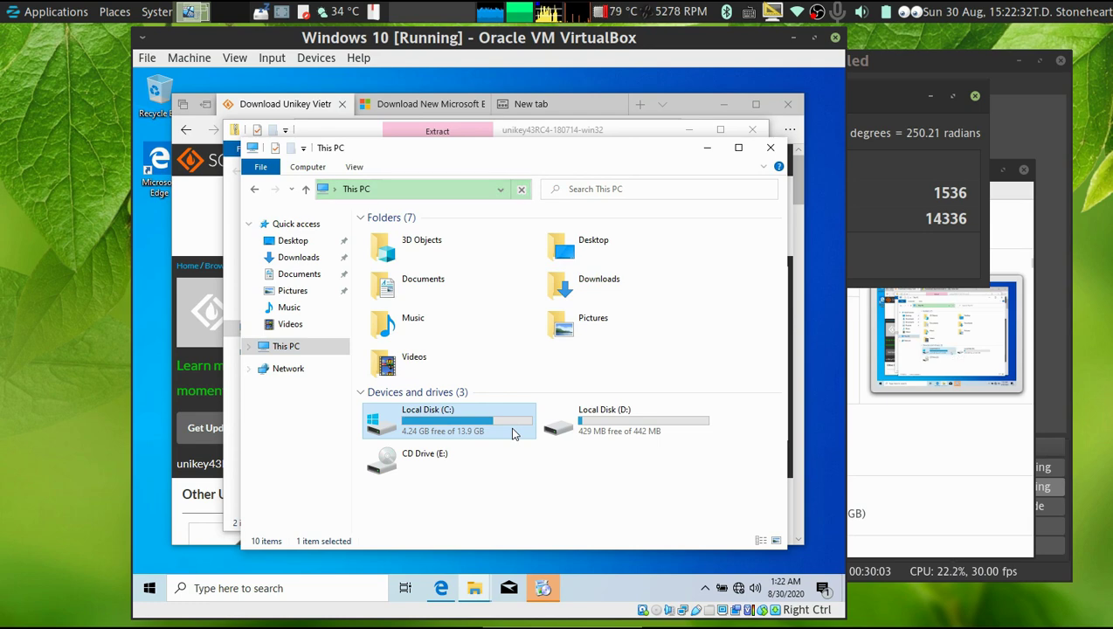
double_click(513, 432)
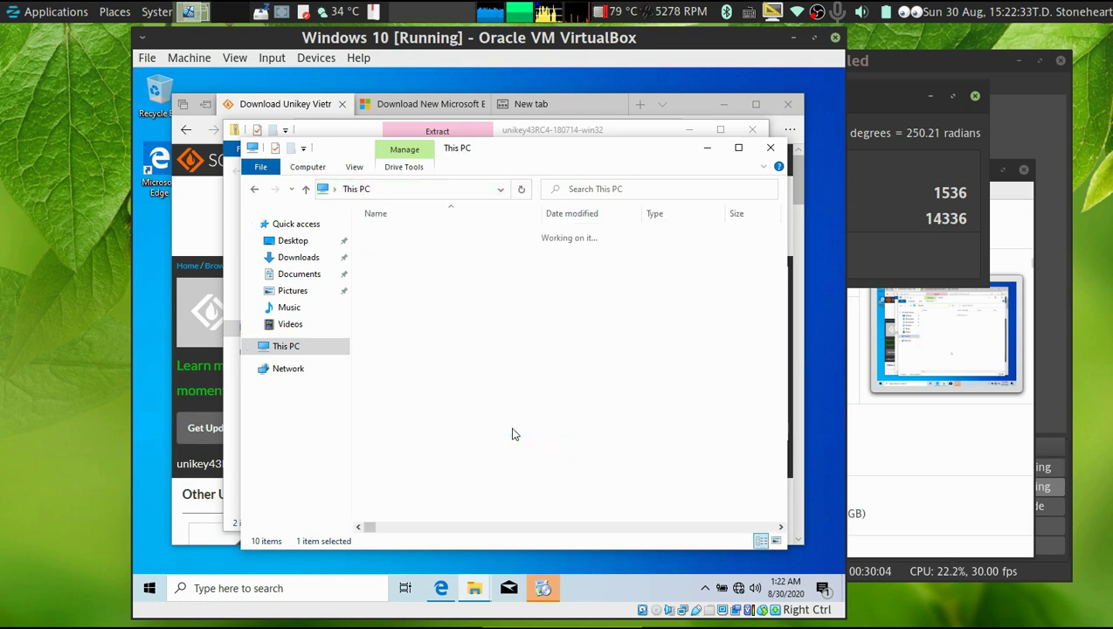
right_click(590, 460)
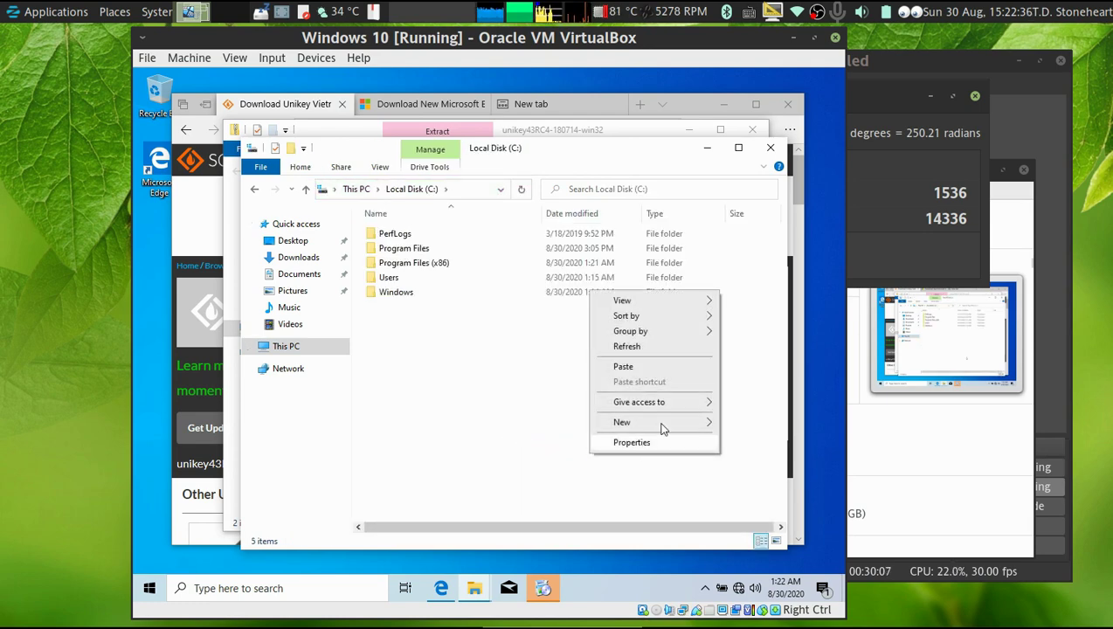
left_click(649, 366)
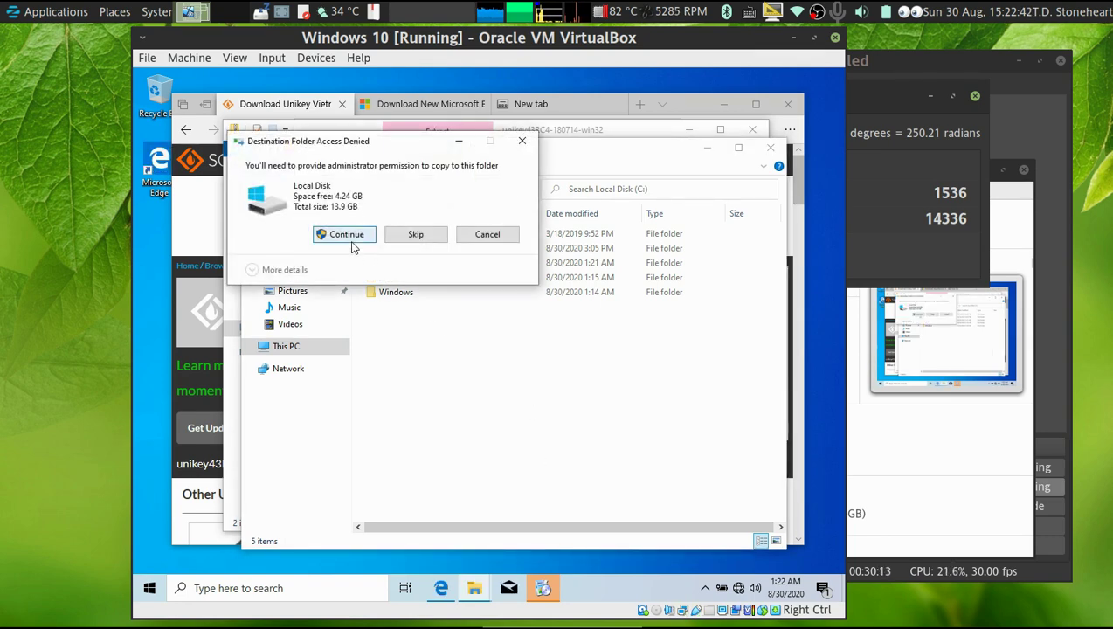
left_click(349, 240)
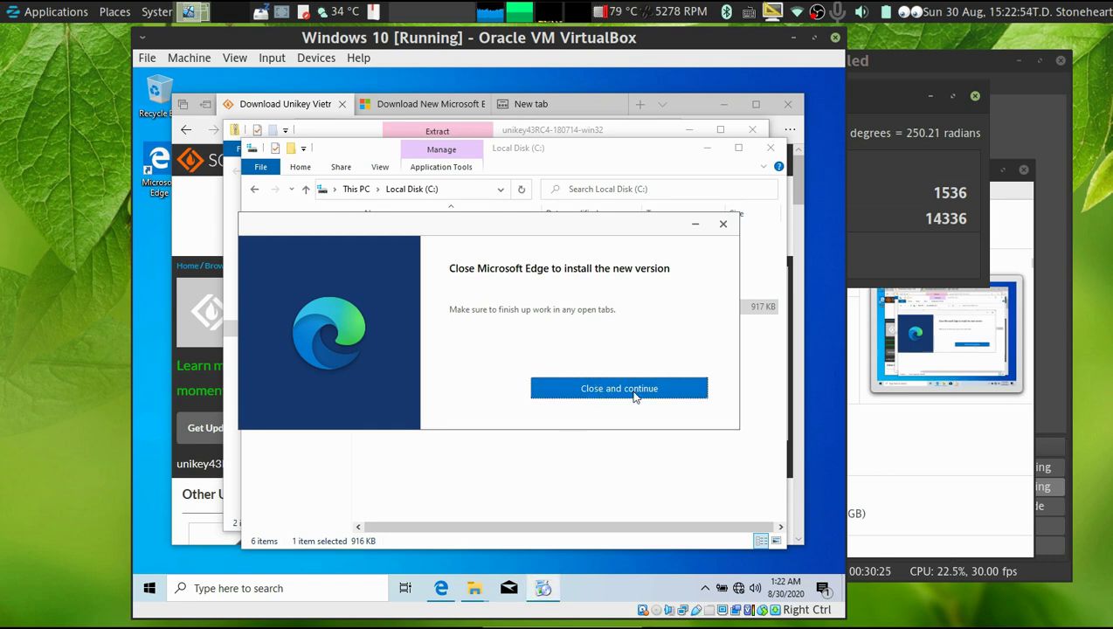
Open 7-zip.org in the browser's new tab and save the 64-bit 7-Zip 19.00 installer, 7z1900-x64.exe
left_click(621, 390)
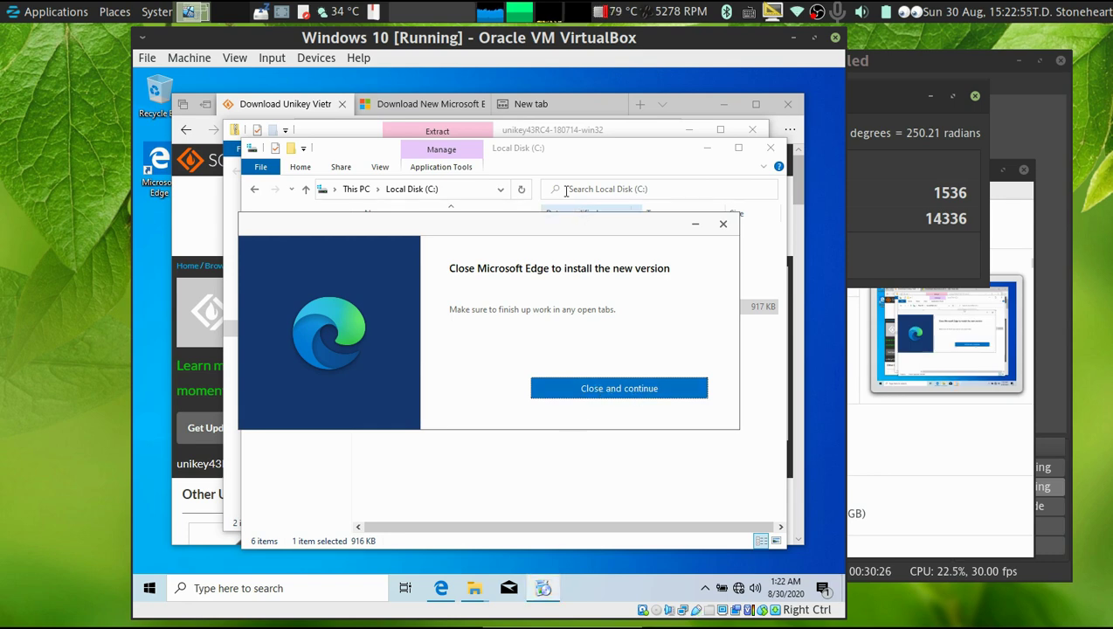
left_click(550, 103)
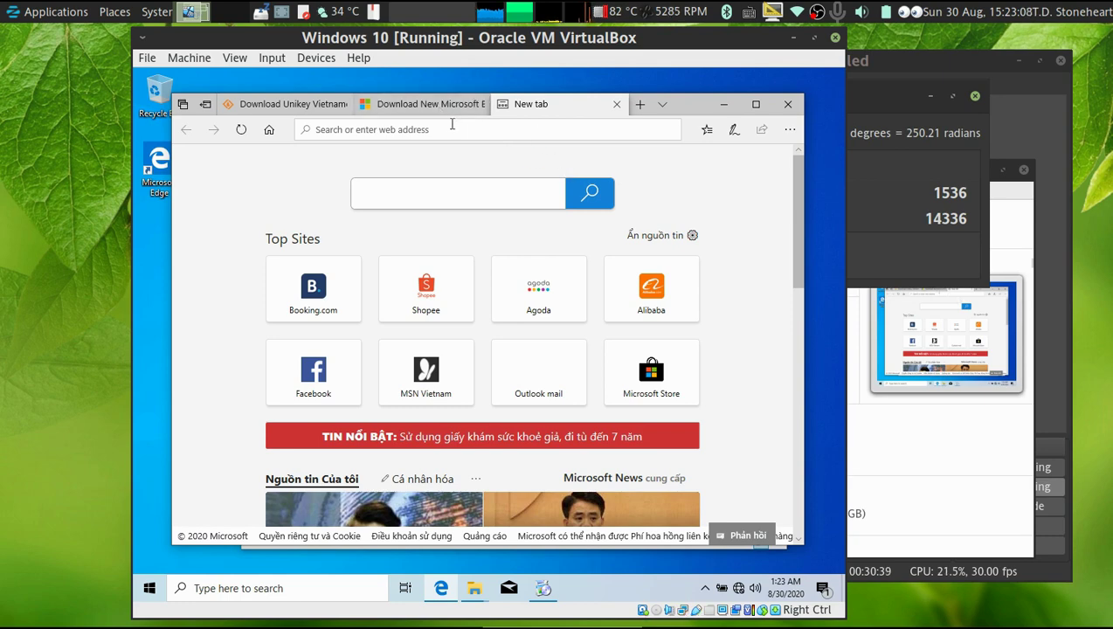
left_click(602, 133)
type("7")
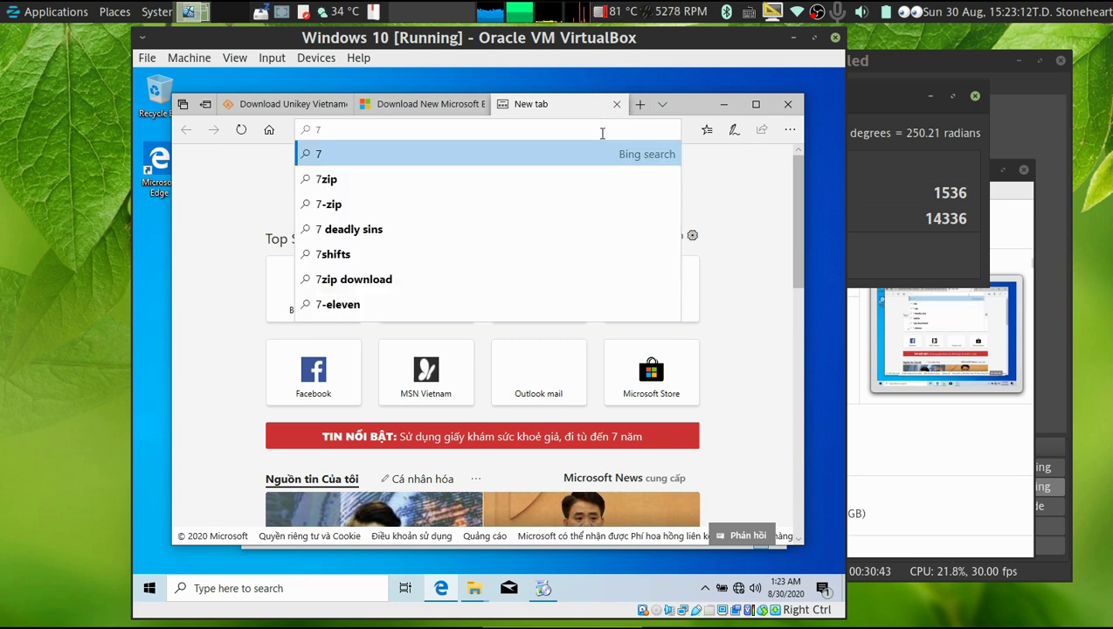
type("-zip.org")
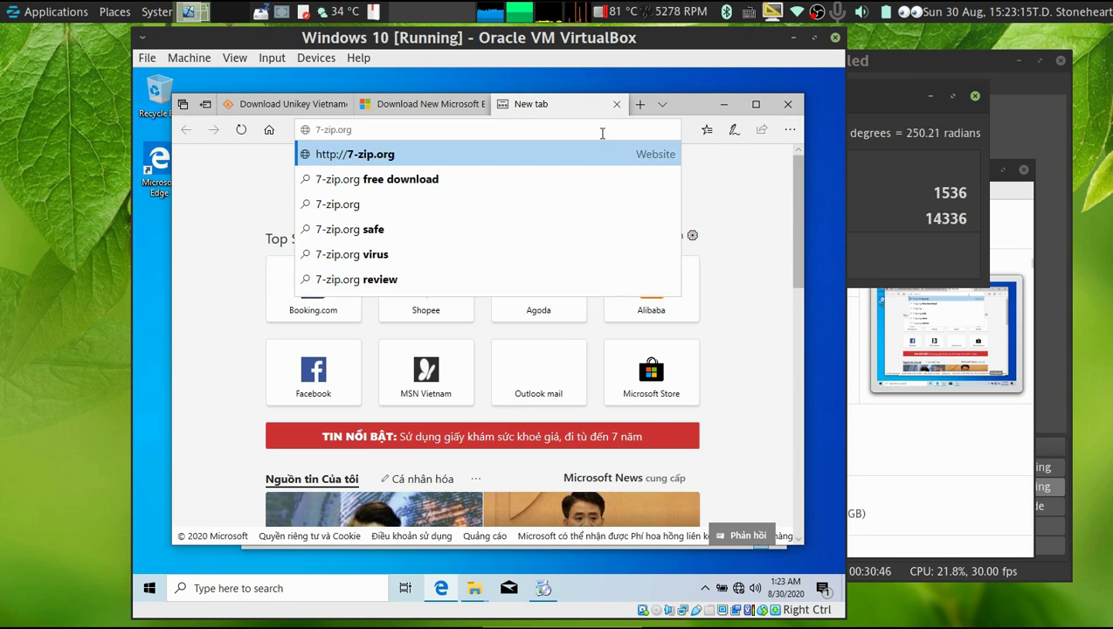
key("Return")
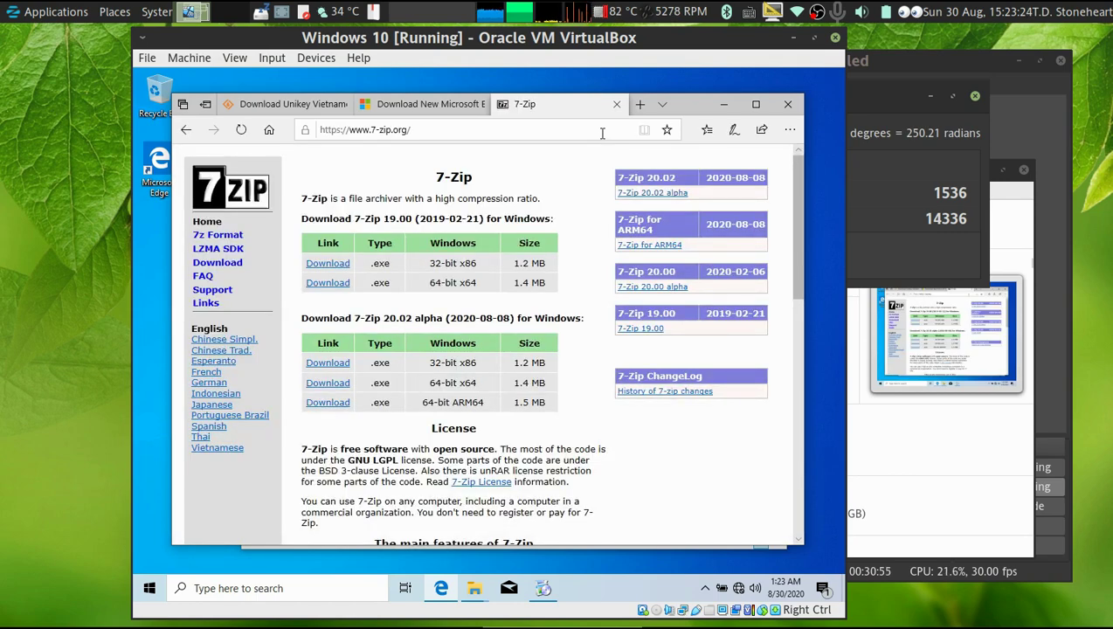
left_click(323, 283)
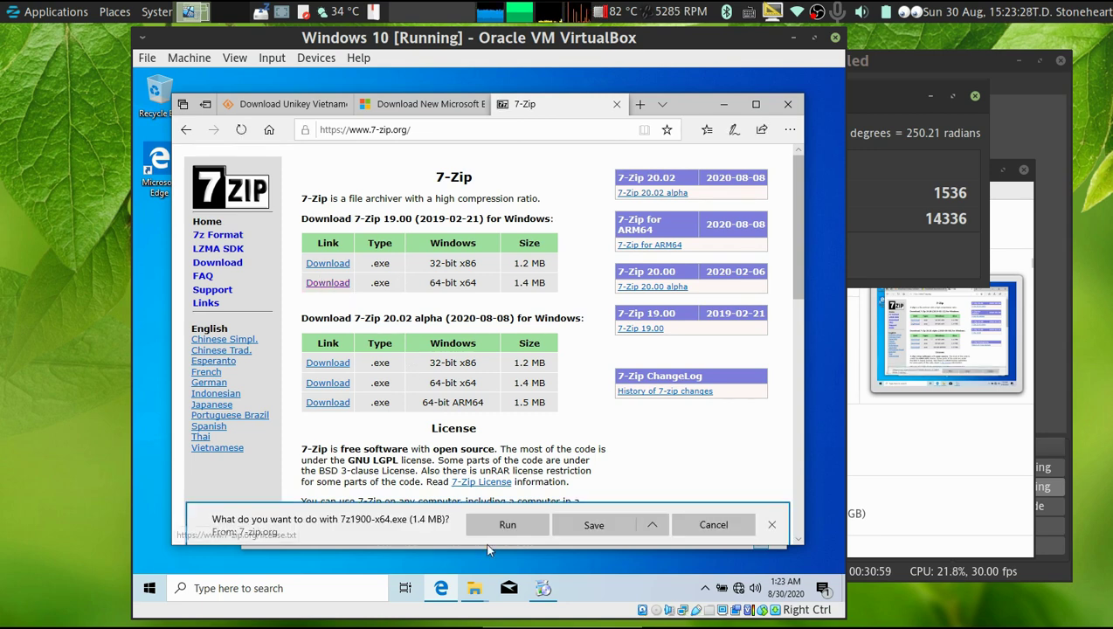
left_click(594, 528)
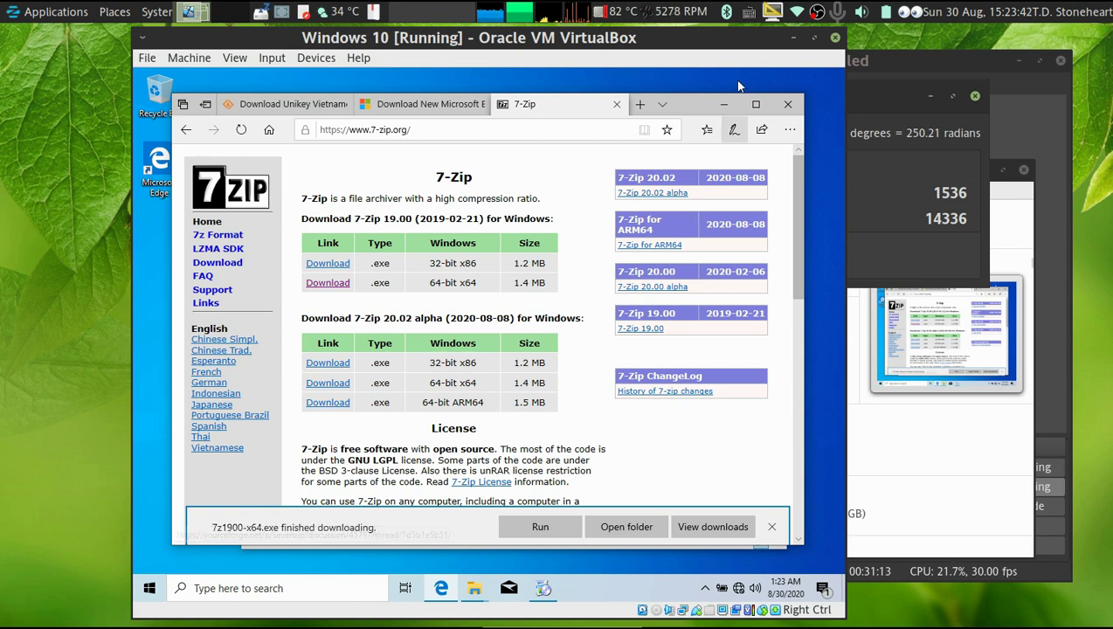
Close the old Edge with all its tabs and continue installing the new Microsoft Edge
left_click(785, 106)
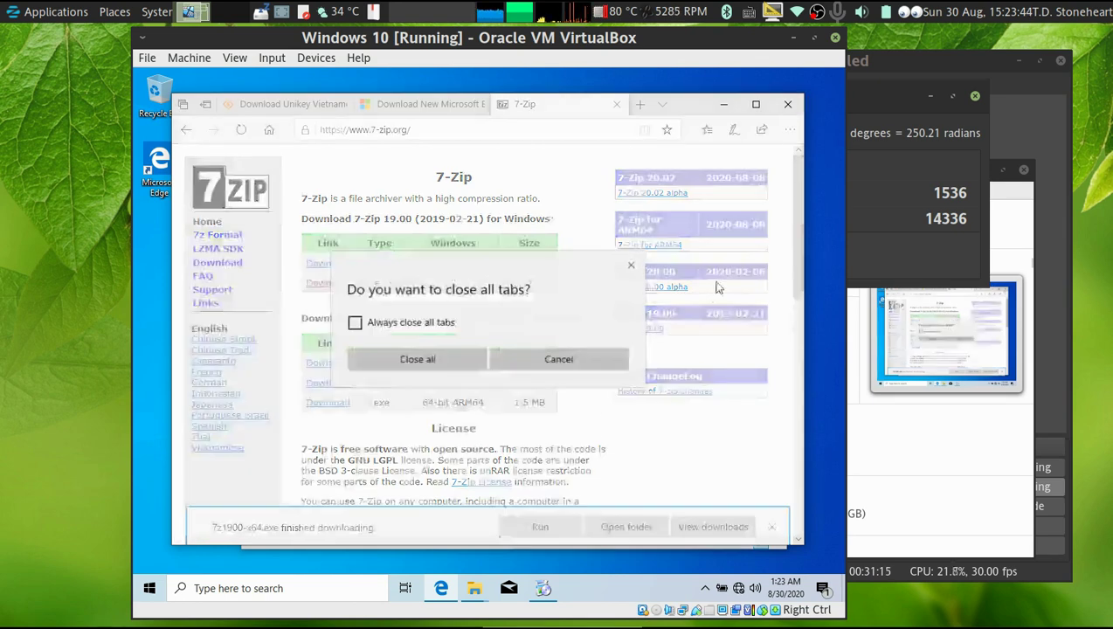
left_click(469, 362)
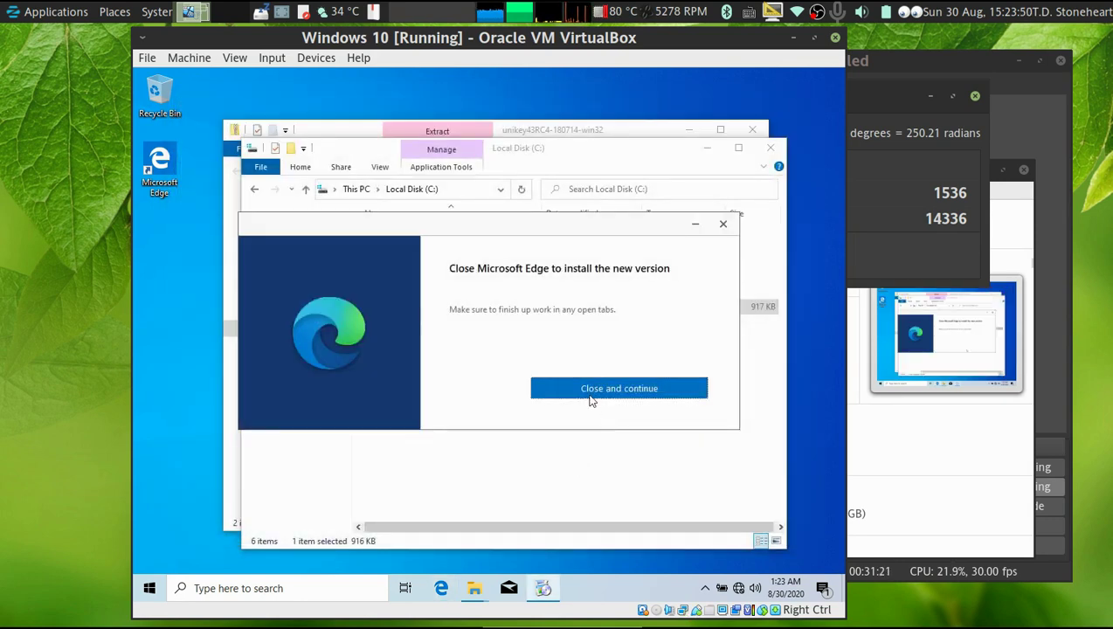
left_click(590, 399)
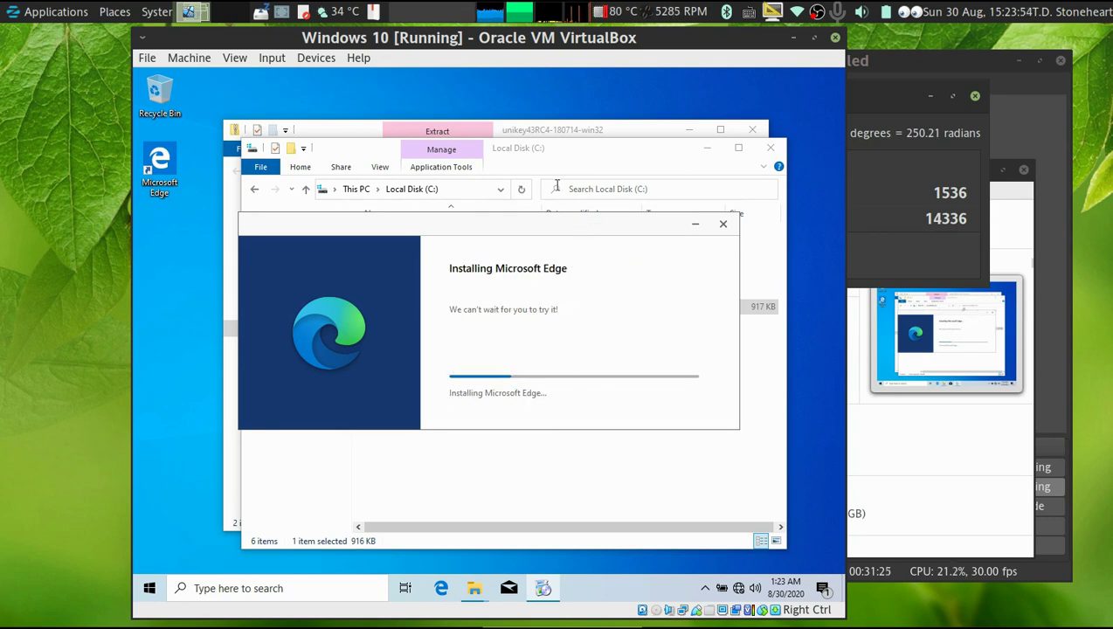
Go from the UniKey archive up to the Downloads folder and launch 7z1900-x64.exe
left_click(579, 132)
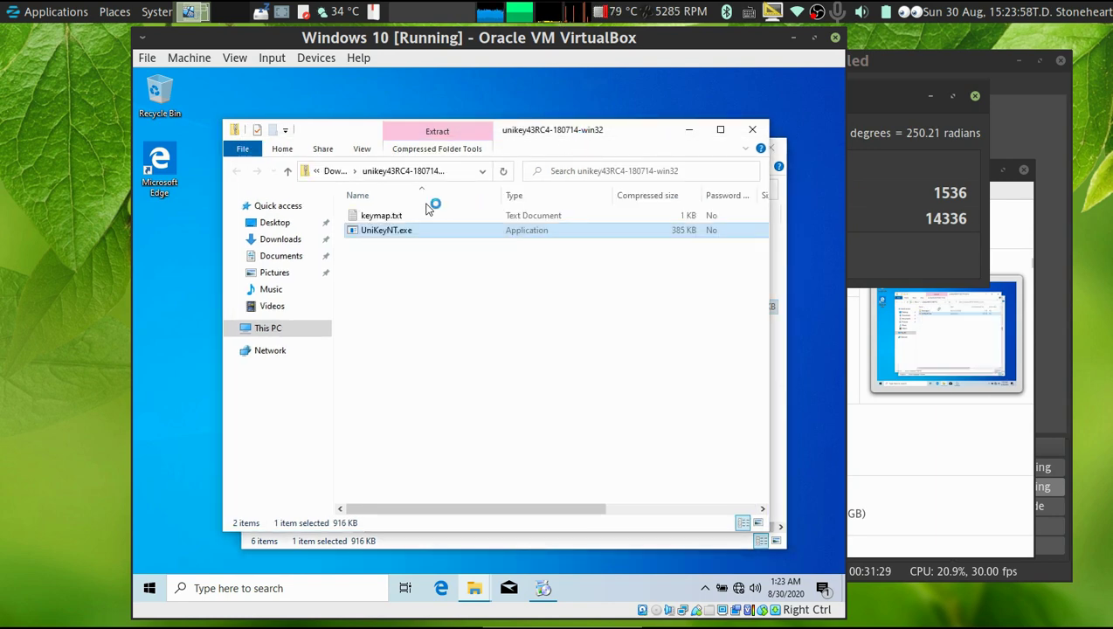
left_click(335, 173)
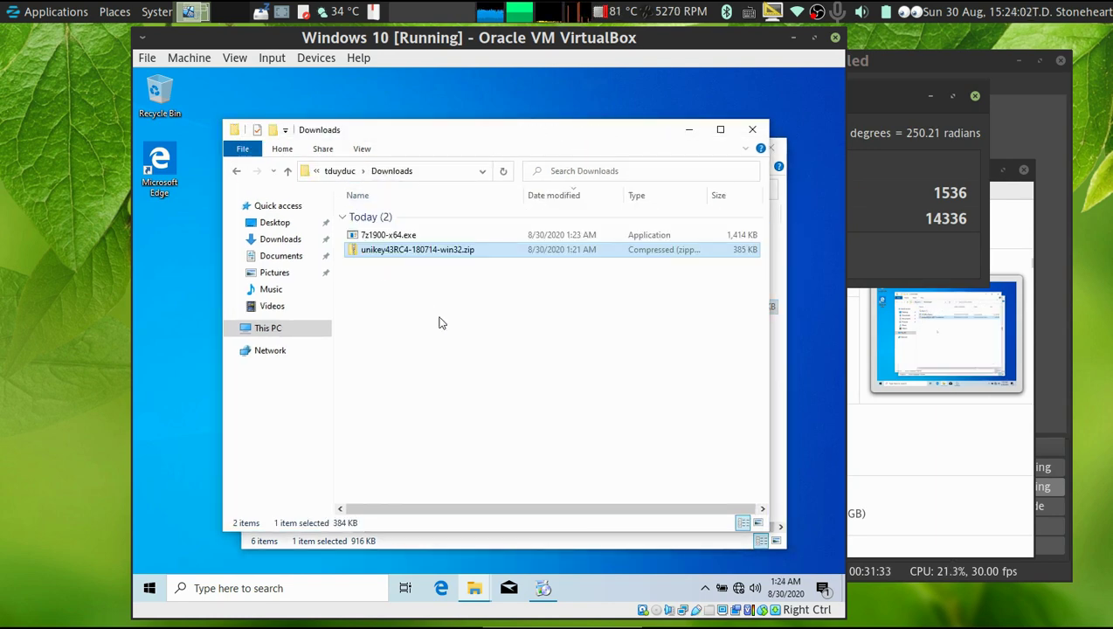
double_click(395, 235)
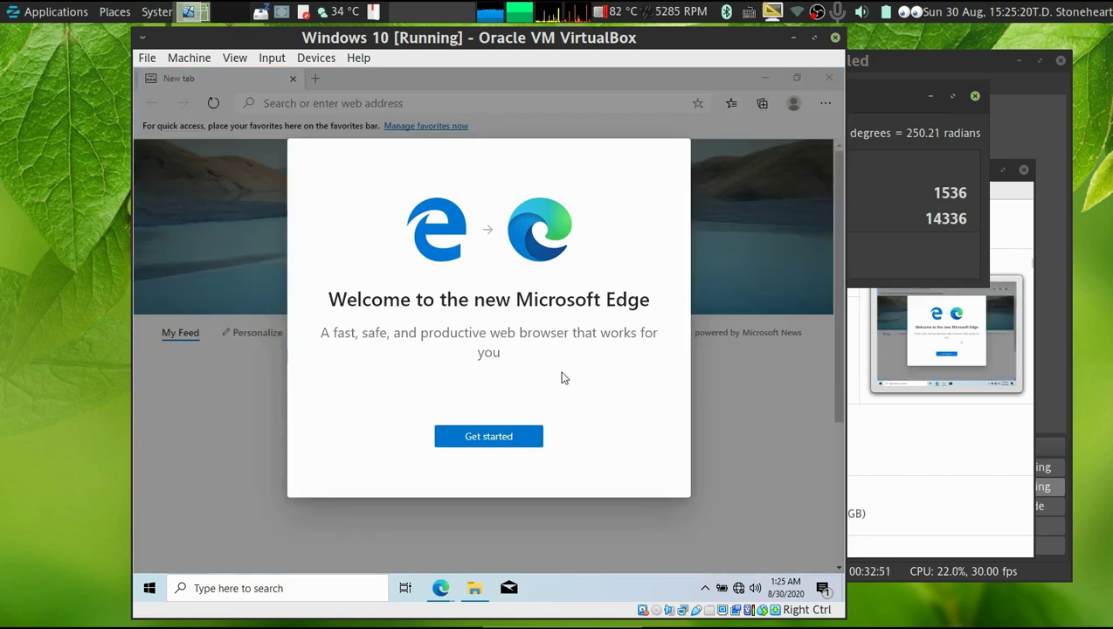
Get through the new Microsoft Edge welcome screens without signing in, and close the browser
left_click(496, 444)
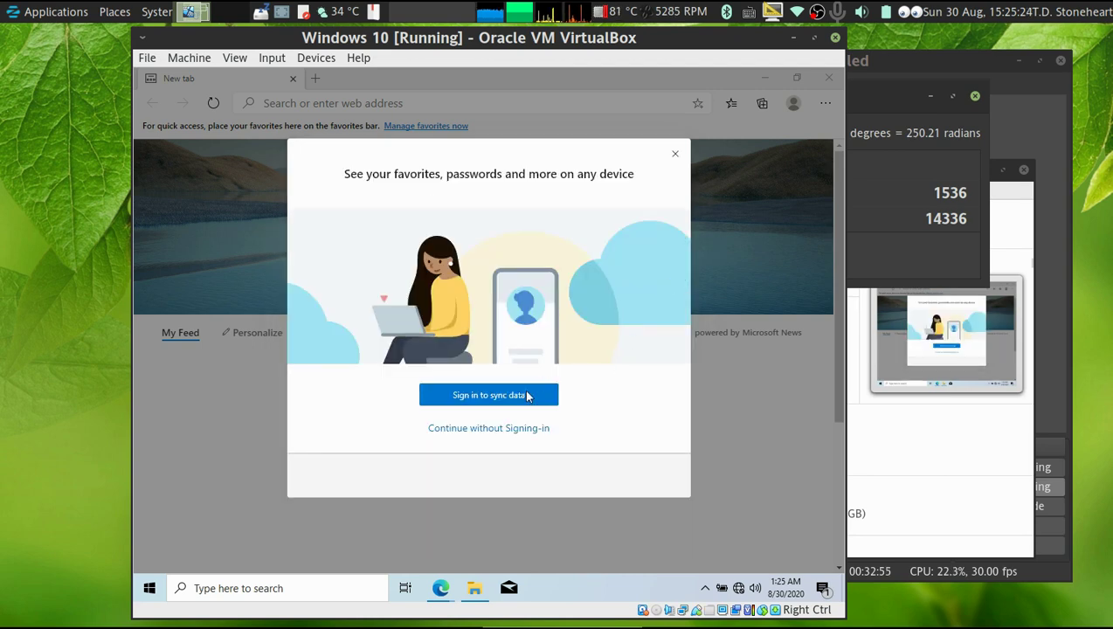
left_click(527, 430)
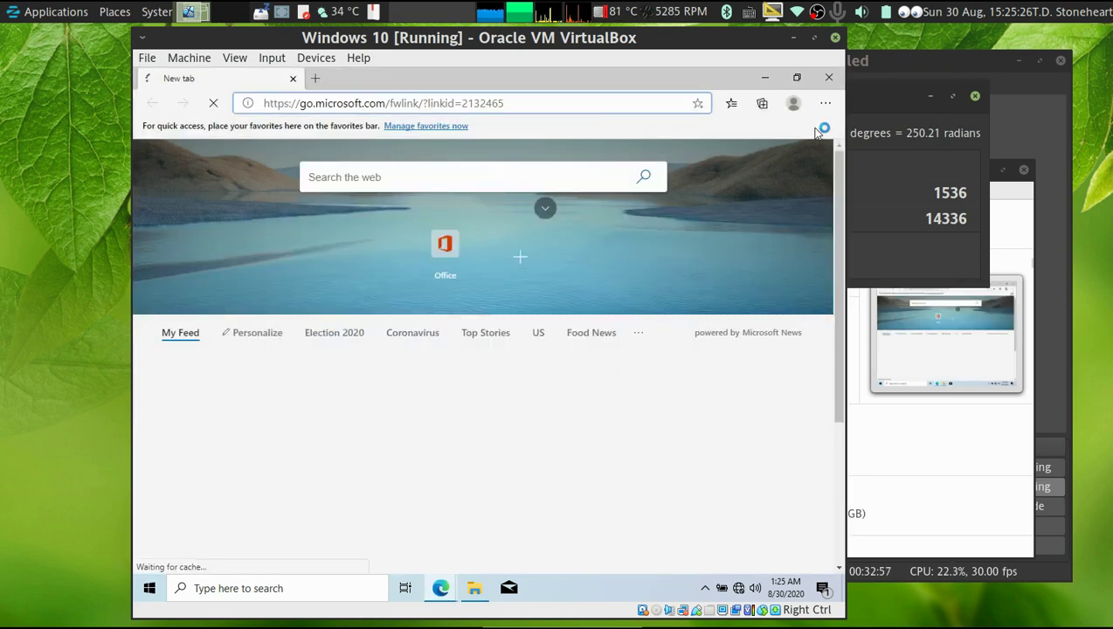
left_click(829, 78)
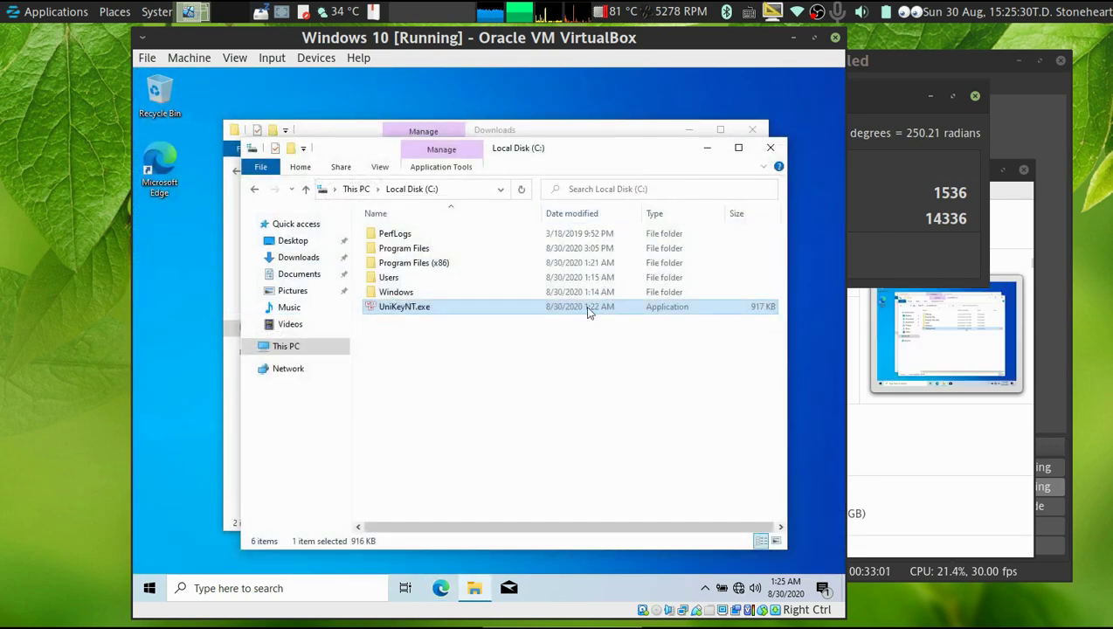
Minimize the Local Disk (C:) window to uncover the Downloads window
left_click(530, 424)
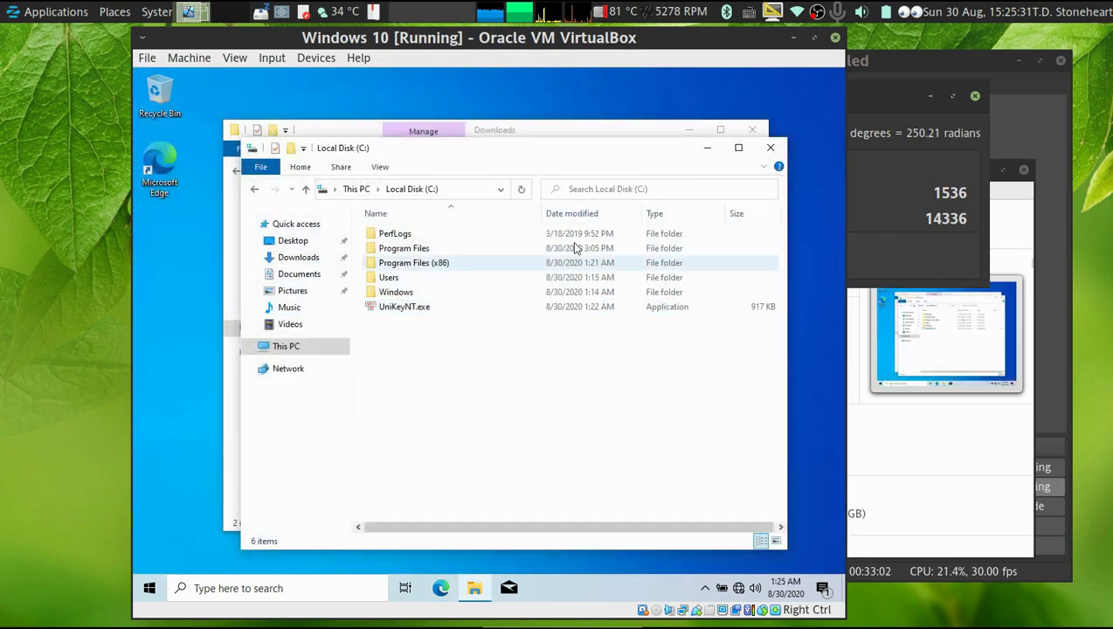
left_click(547, 131)
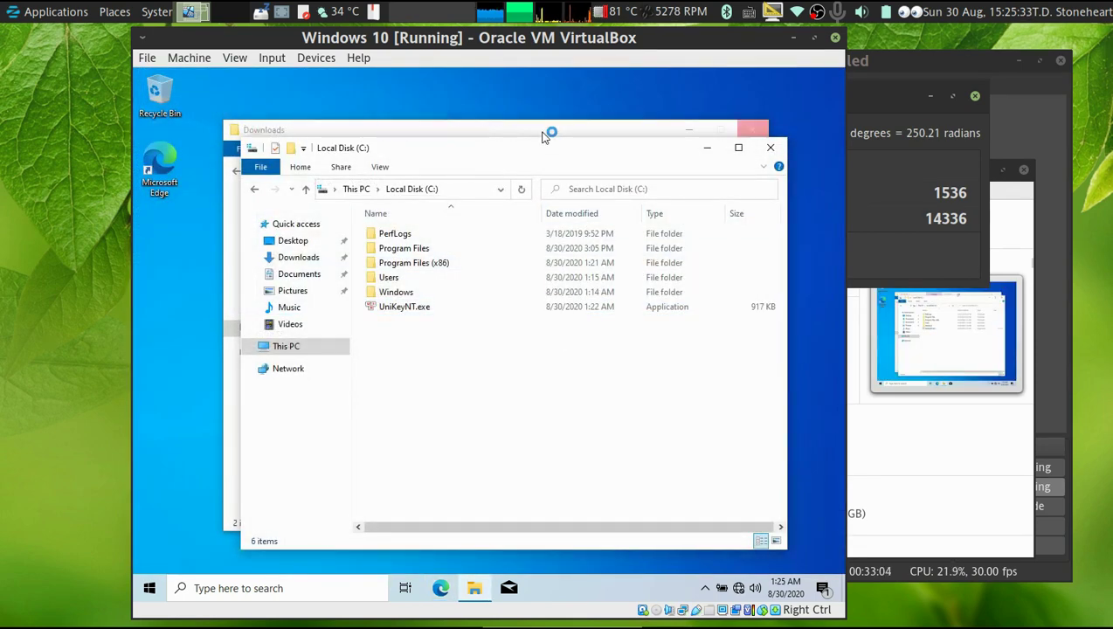
left_click(707, 147)
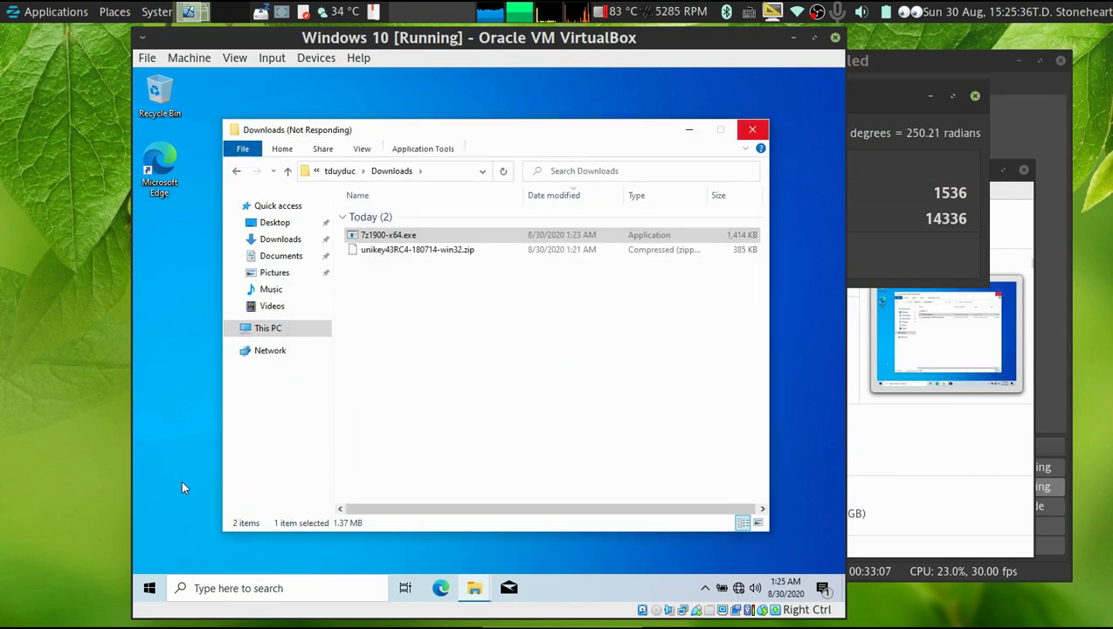
Unpin two pending-download tiles from Explore and one from Productivity in Start, and move the Microsoft Store tile into Productivity
left_click(150, 590)
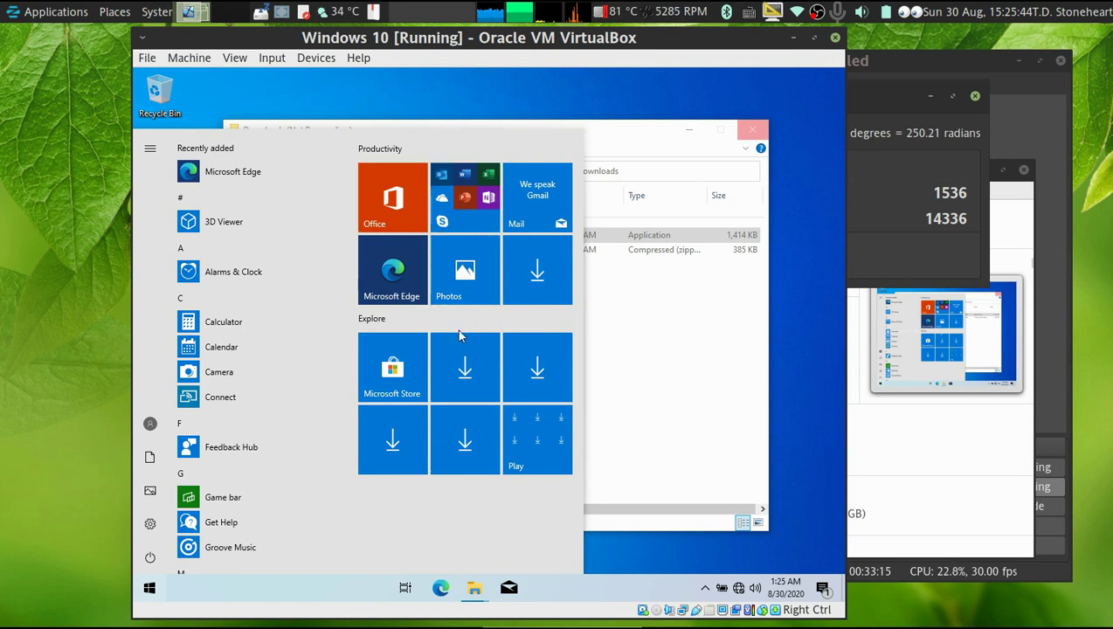
right_click(479, 367)
left_click(549, 383)
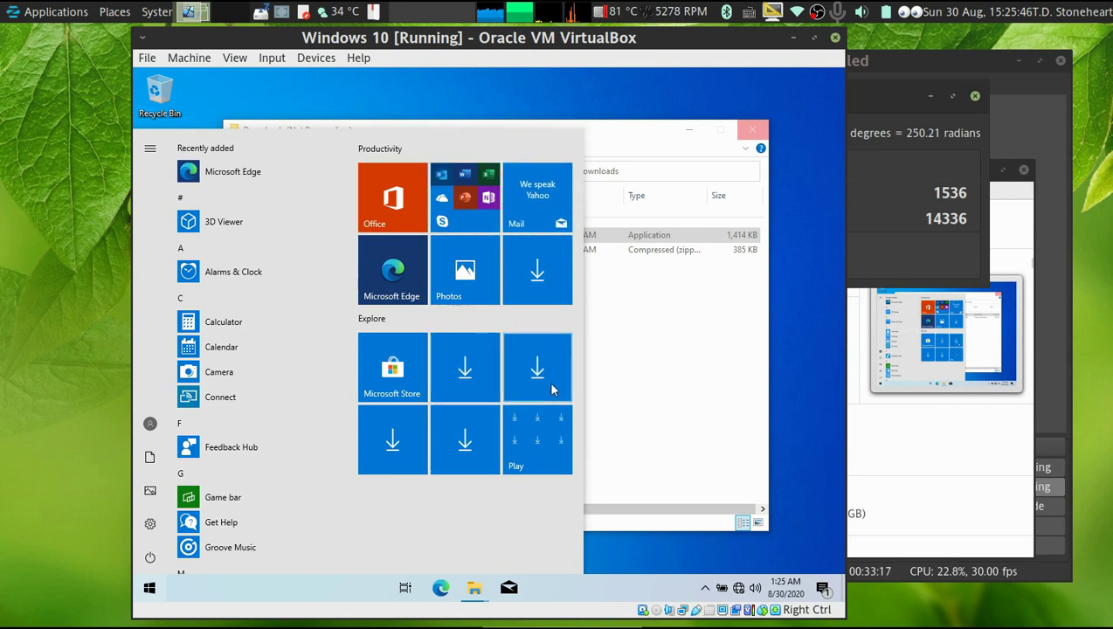
right_click(524, 365)
left_click(561, 380)
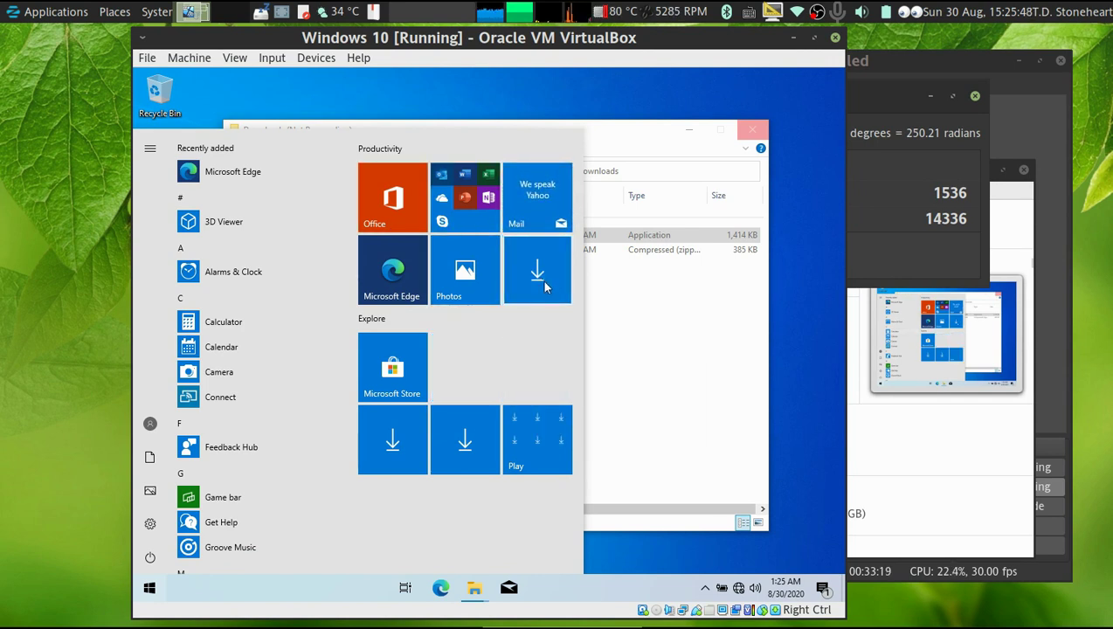
right_click(535, 289)
left_click(559, 292)
left_click_drag(402, 373, 548, 278)
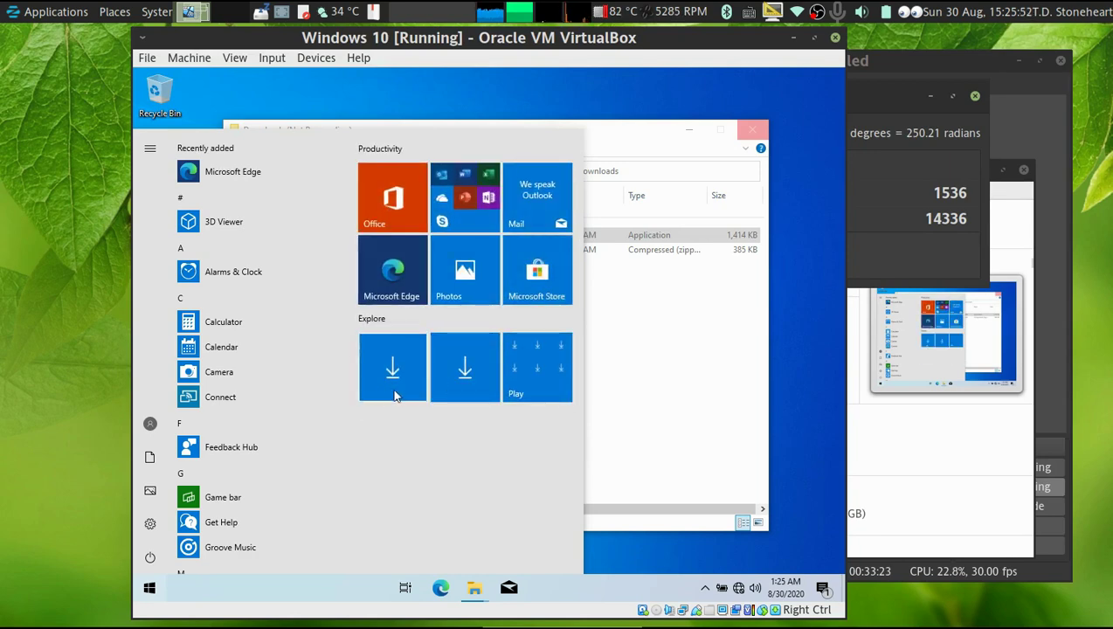
Unpin the remaining pending-download tiles and the Play folder from the Explore group in Start
right_click(411, 389)
left_click(437, 399)
right_click(460, 395)
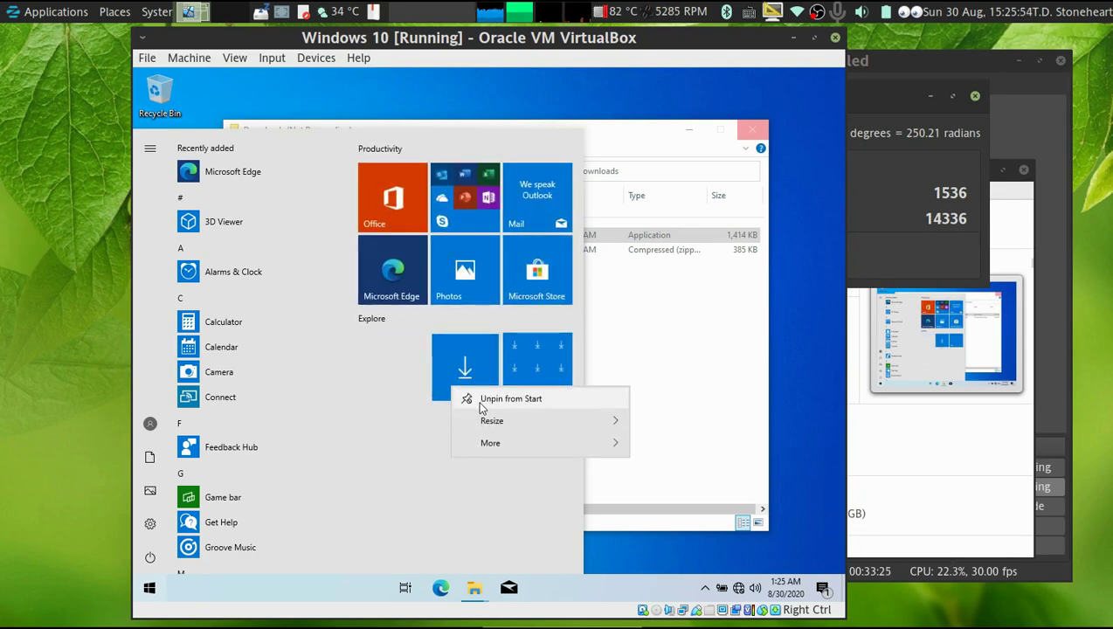
right_click(528, 377)
left_click(549, 391)
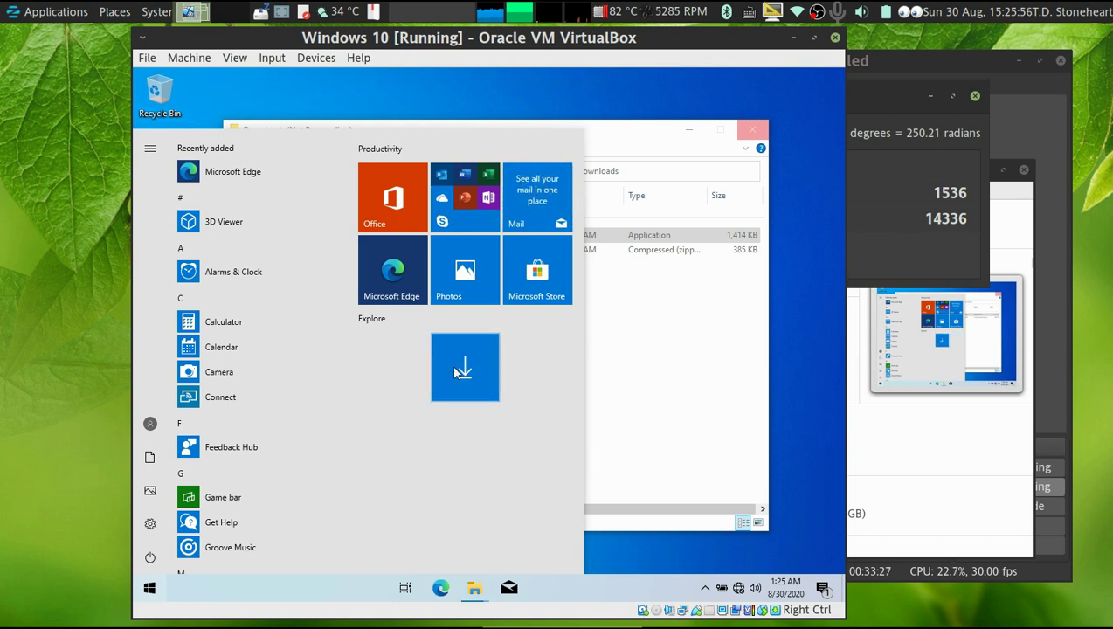
right_click(456, 373)
left_click(567, 383)
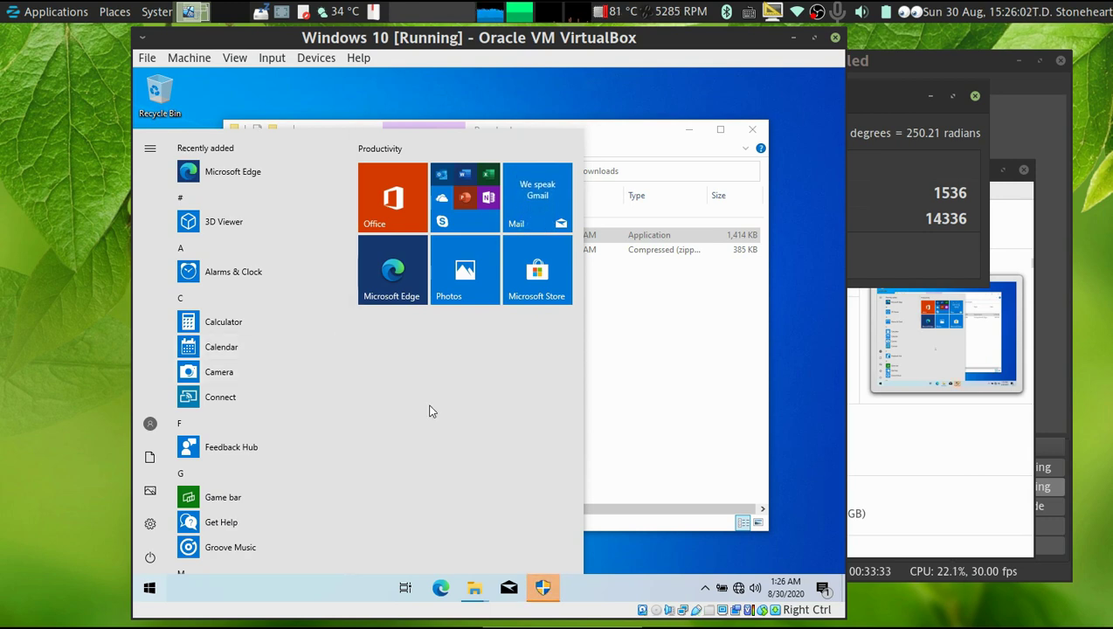
Bring up the pending permission request and allow the 7-Zip installer to make changes to the device
left_click(547, 590)
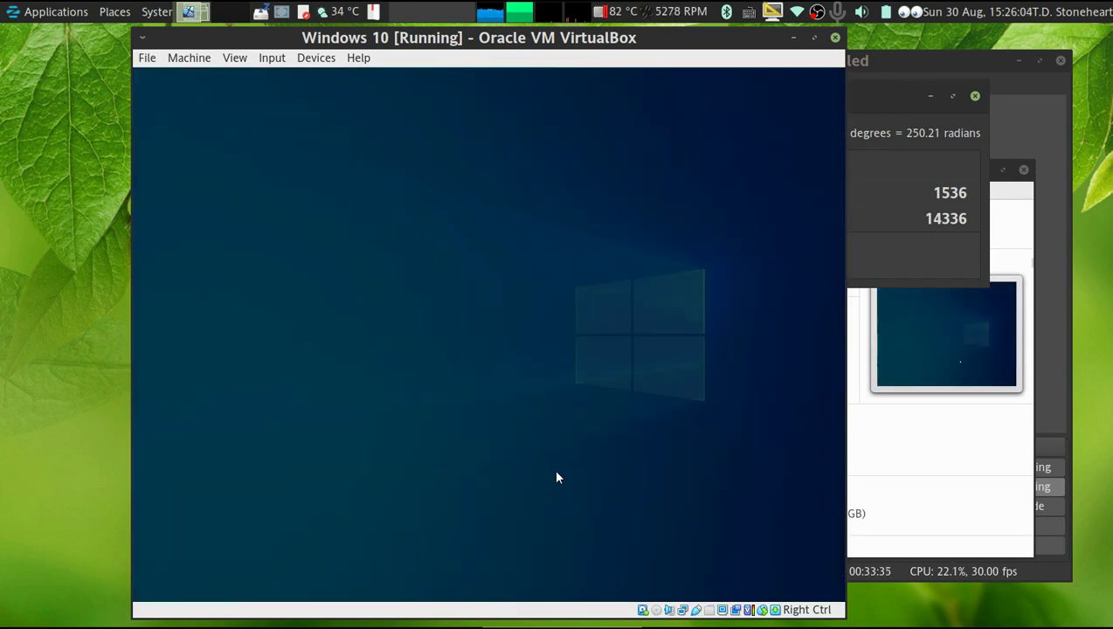
left_click(468, 429)
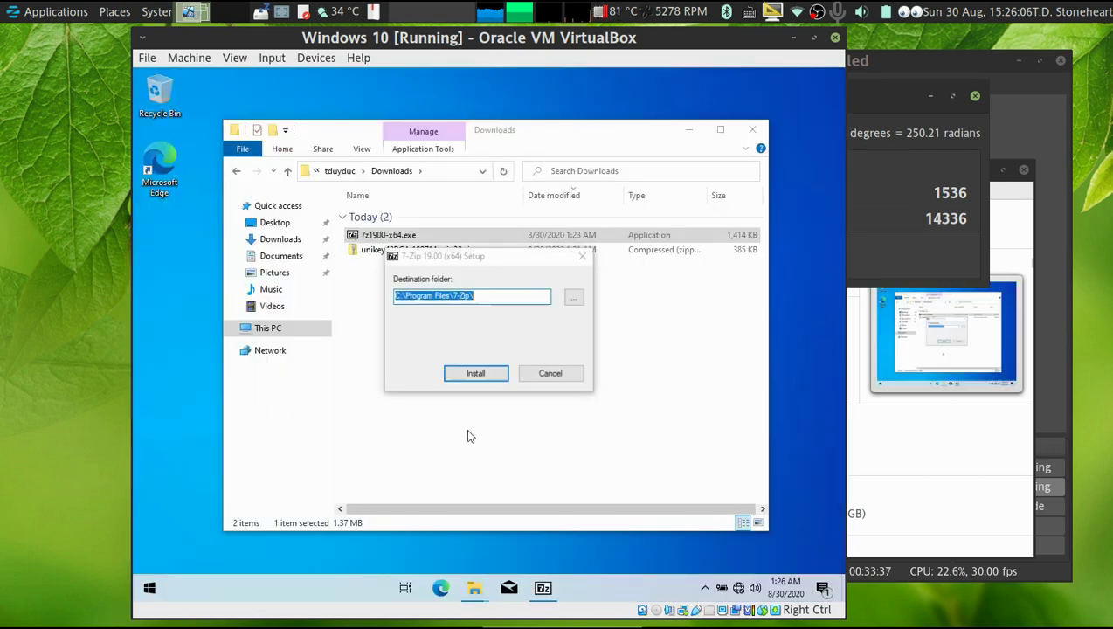
Install 7-Zip into C:\Program Files\7-Zip\, then close the finished installer and the Downloads window
left_click(473, 375)
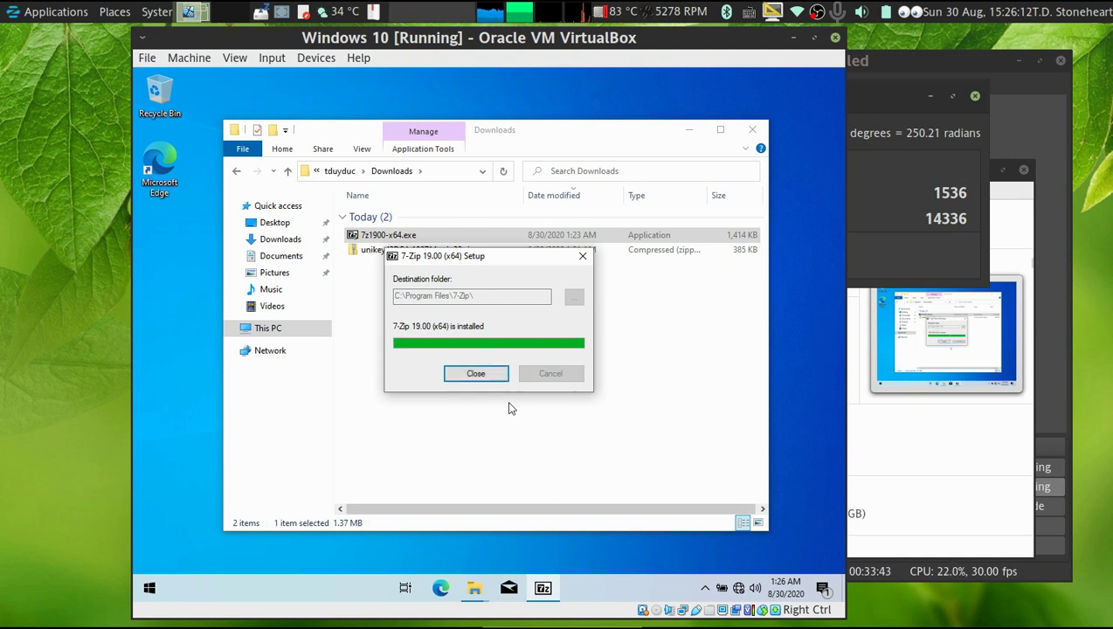
left_click(480, 377)
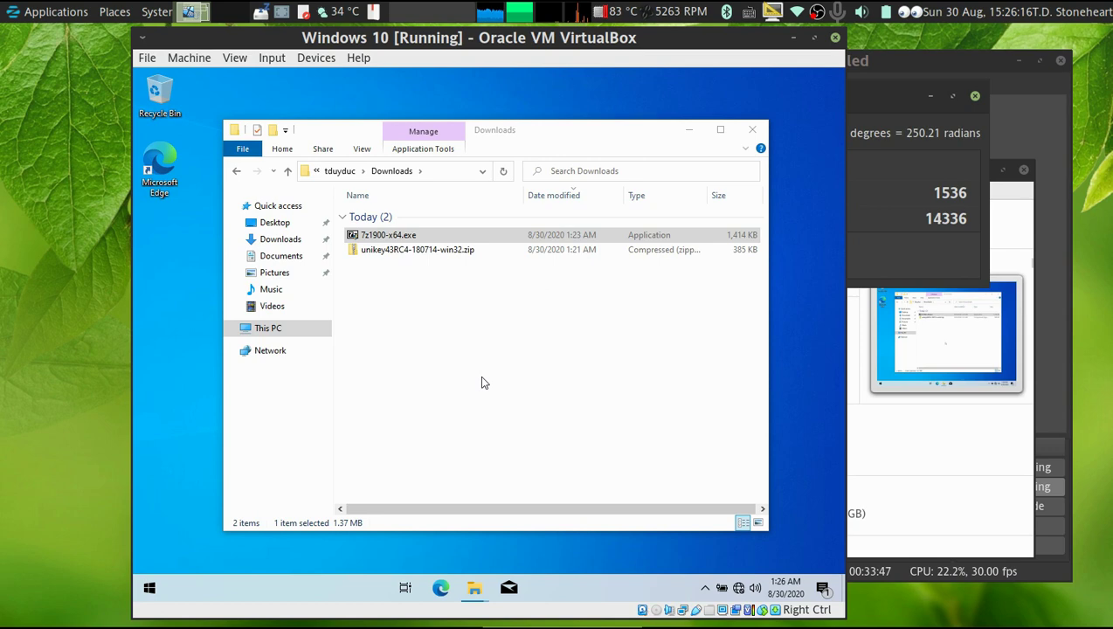
left_click(753, 131)
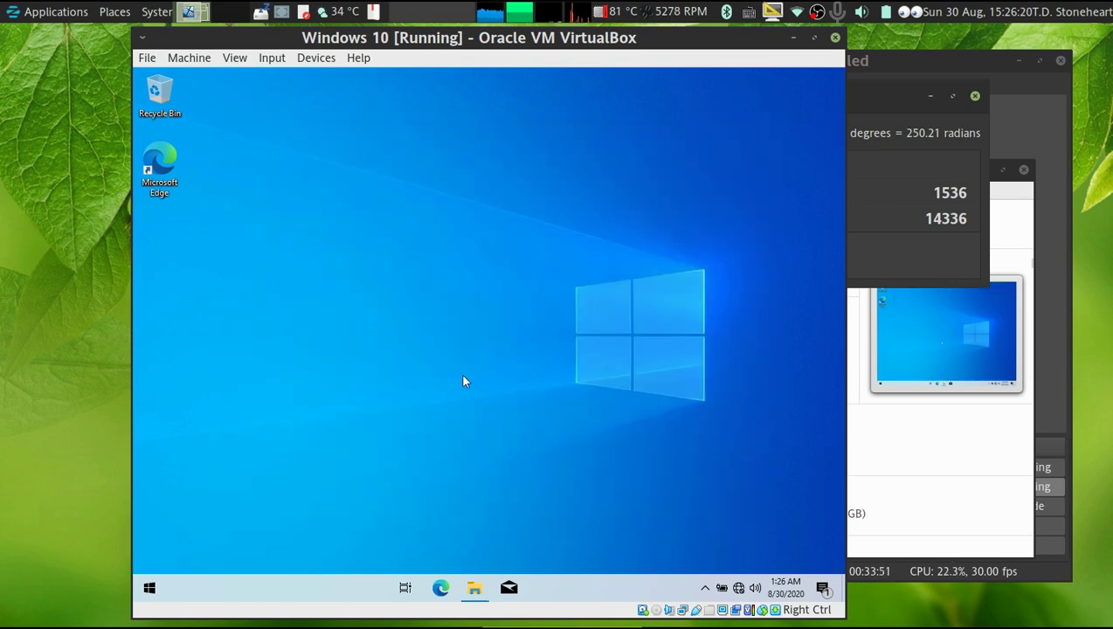
Search Windows for "control" and open Control Panel
left_click(150, 587)
key("Escape")
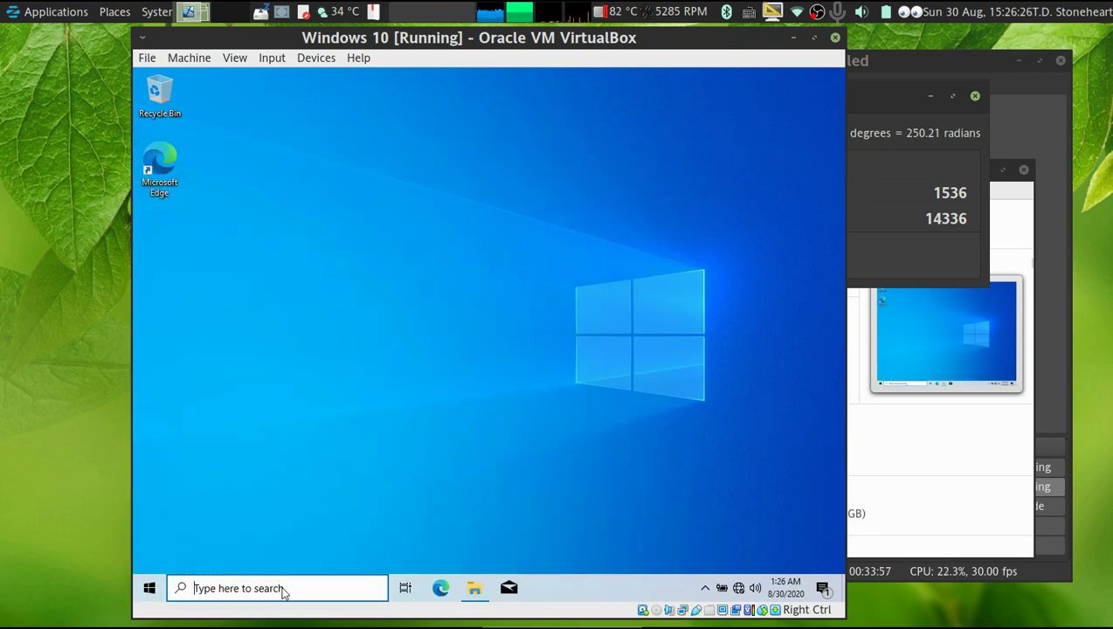
type("co")
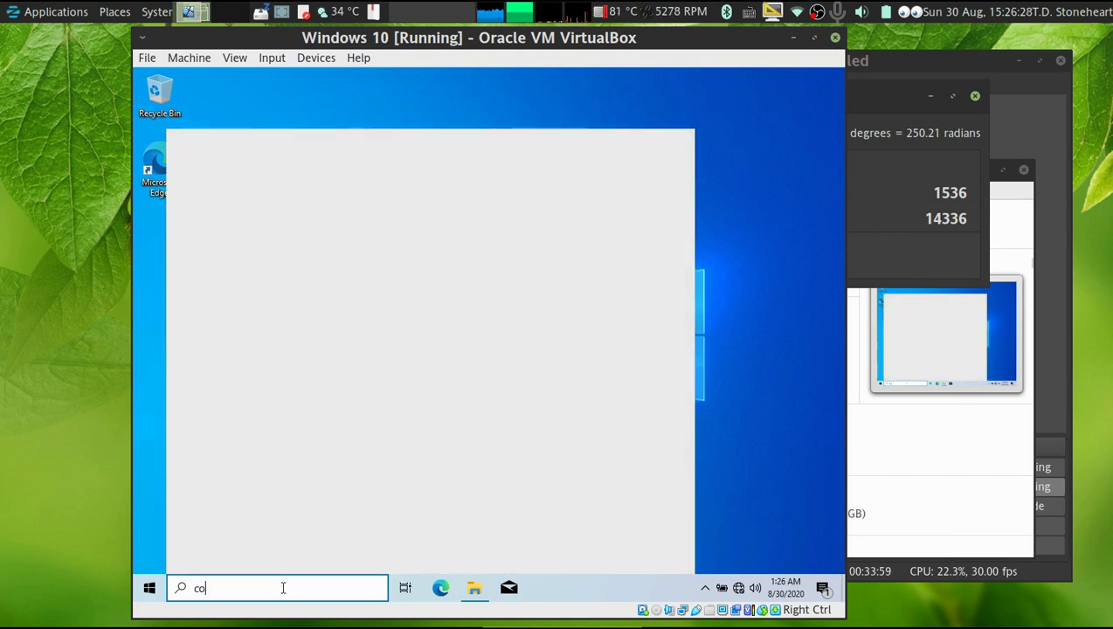
type("ntrol")
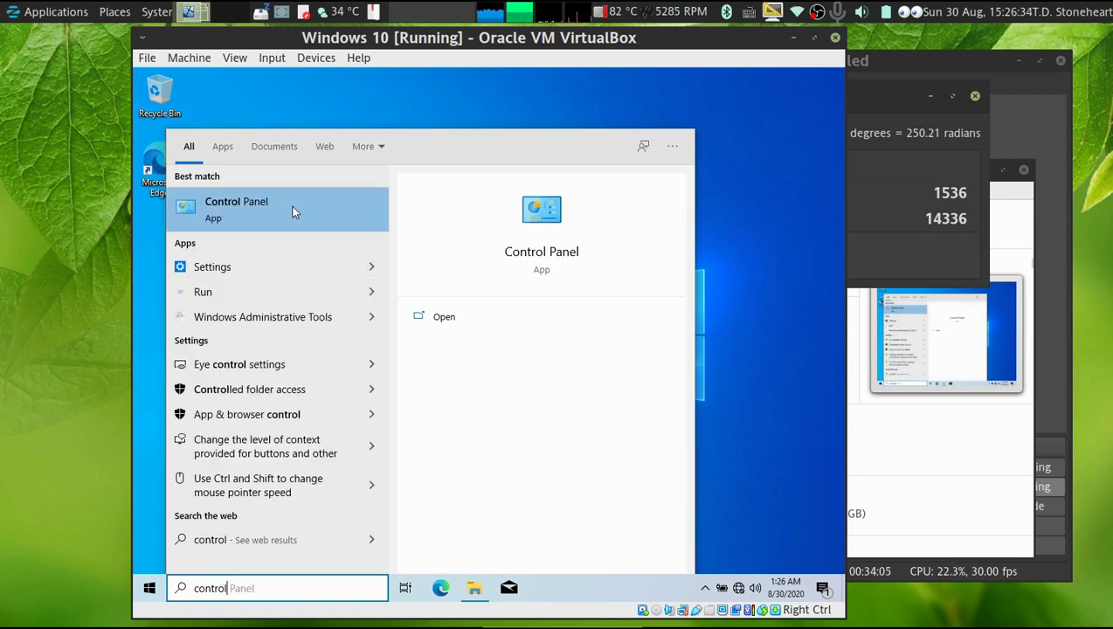
left_click(290, 204)
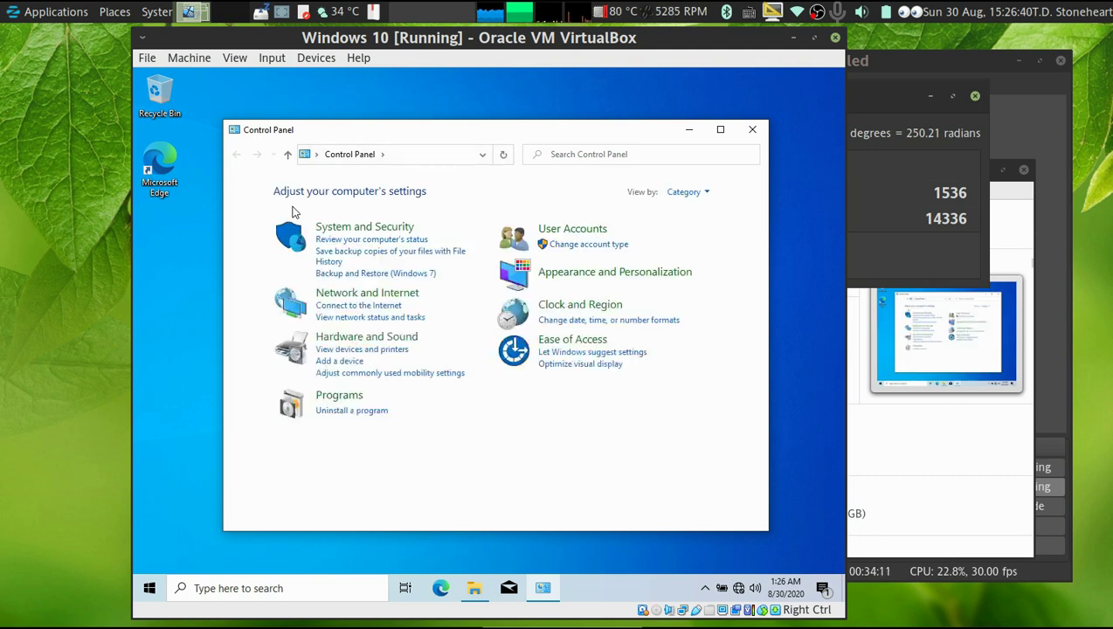
Show the Control Panel items as large icons and open the Region settings
left_click(686, 192)
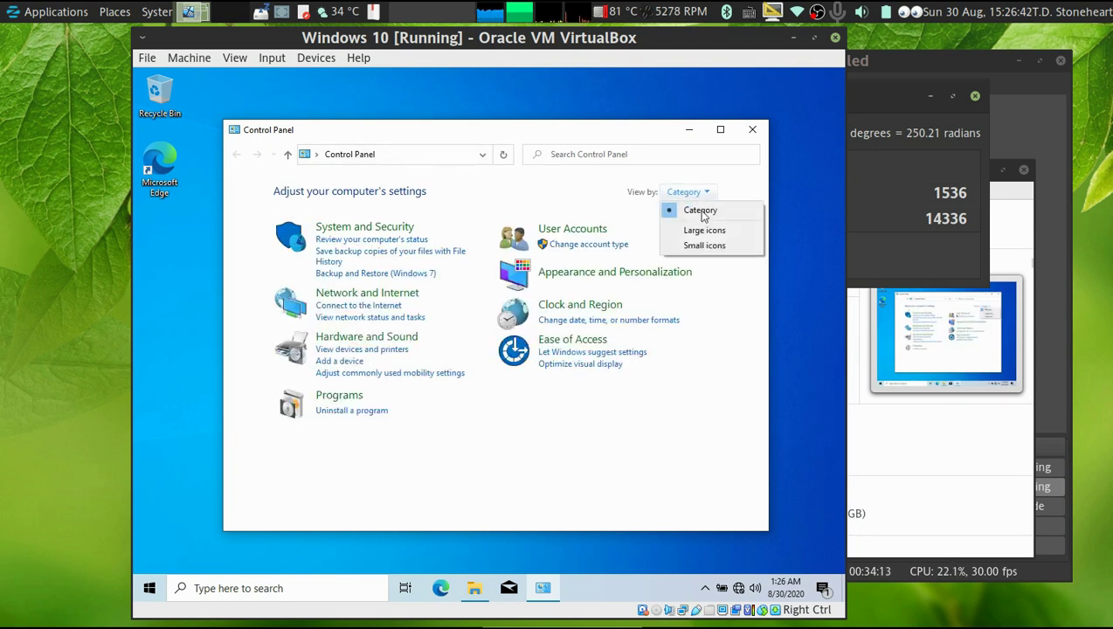
left_click(692, 229)
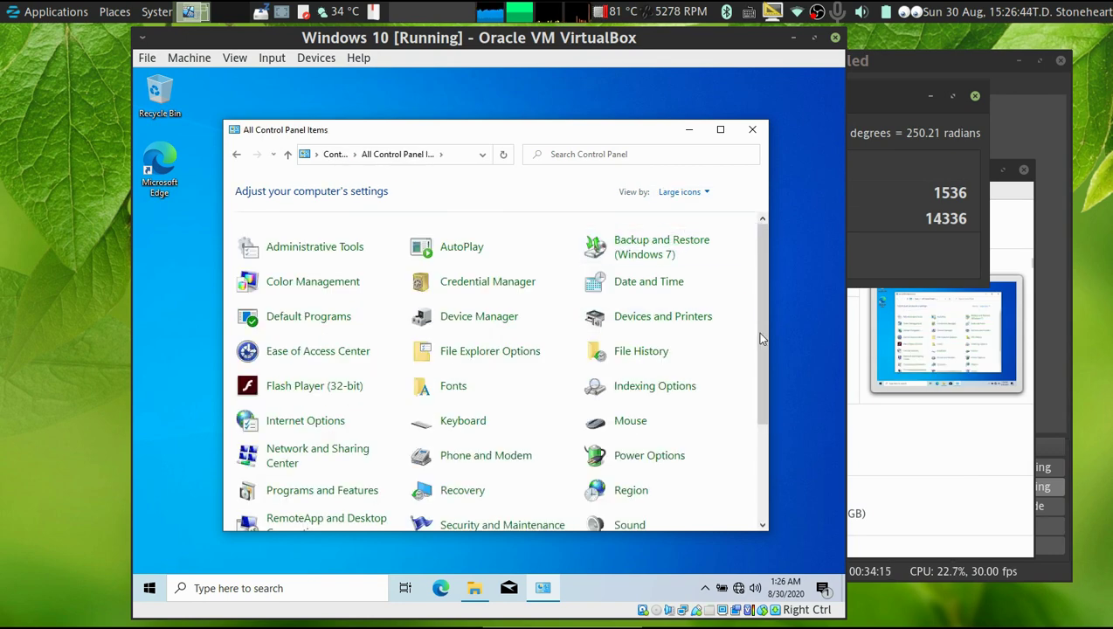
left_click_drag(758, 332, 762, 480)
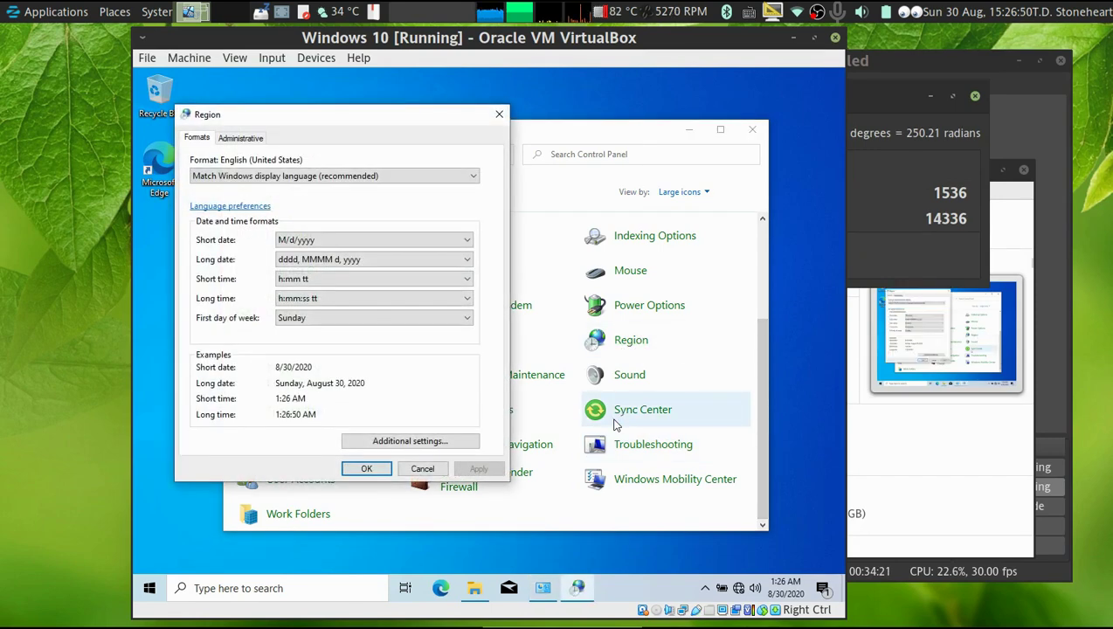
Choose English (World) as the regional format
left_click(387, 177)
left_click(387, 187)
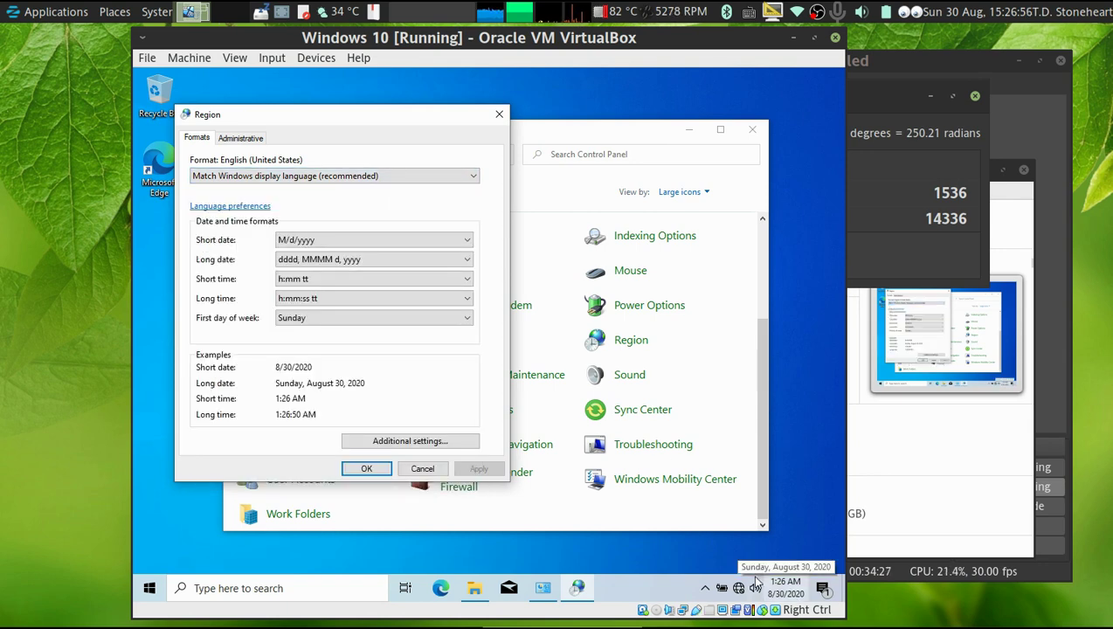
left_click(475, 177)
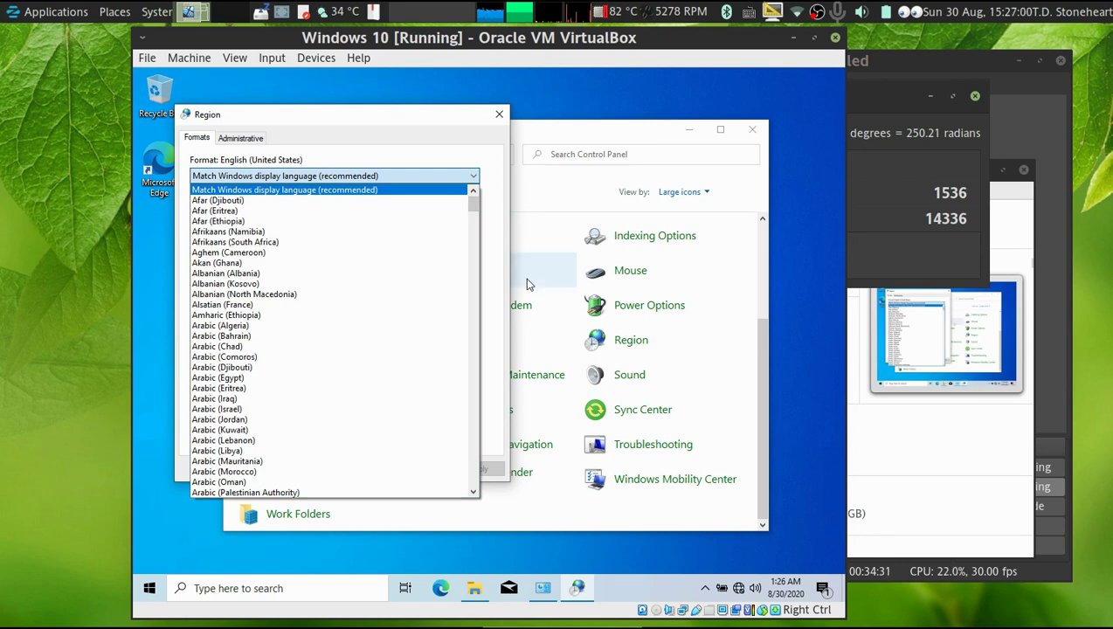
key("n")
key("e")
key("Down")
key("Down")
key("Down")
key("Down")
key("Down")
key("Down")
key("Down")
key("Down")
key("Down")
key("Down")
key("Down")
key("Down")
key("Down")
key("Down")
key("Down")
key("Down")
key("Down")
key("Down")
key("Down")
key("Down")
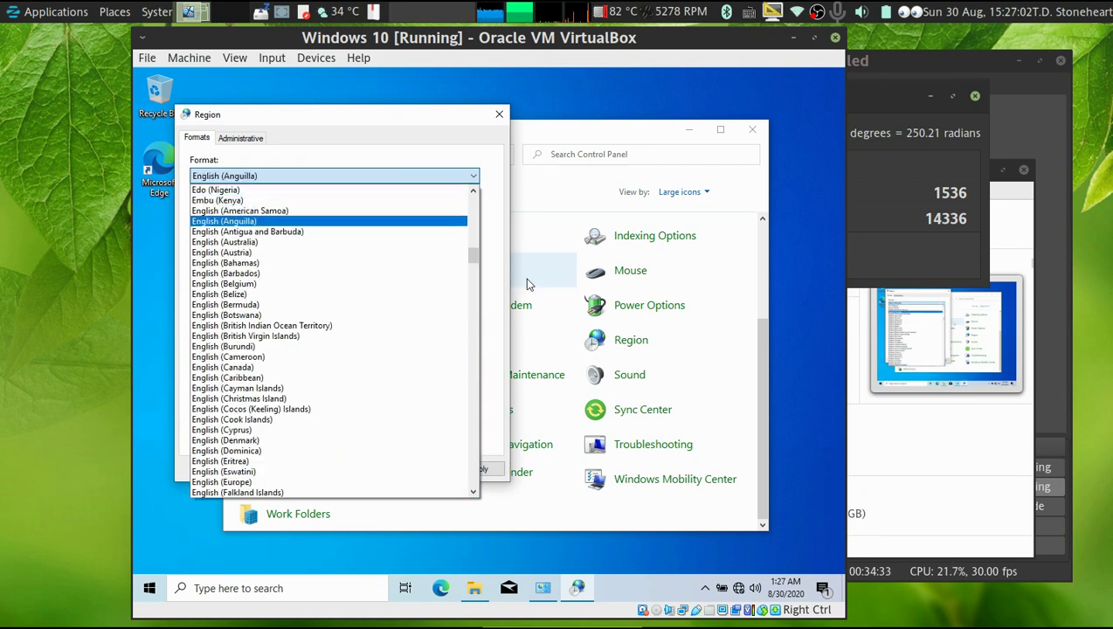
key("Down")
key("Down")
key("Down")
key("Down")
key("Down")
key("Down")
key("Down")
key("Down")
key("Down")
key("Down")
key("Down")
key("Down")
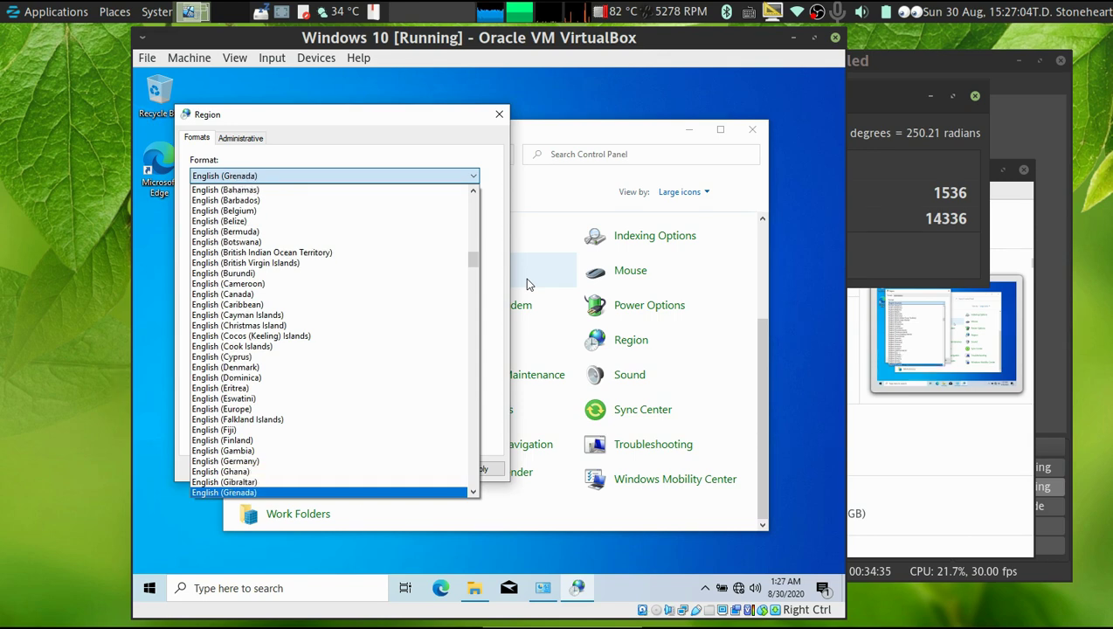
key("Down")
key("Down")
key("Down")
key("Down")
key("Down")
key("Down")
key("Down")
key("Down")
key("Down")
key("Down")
key("Down")
key("Down")
key("Down")
key("Down")
key("Down")
key("Down")
key("Down")
key("Down")
key("Down")
key("Down")
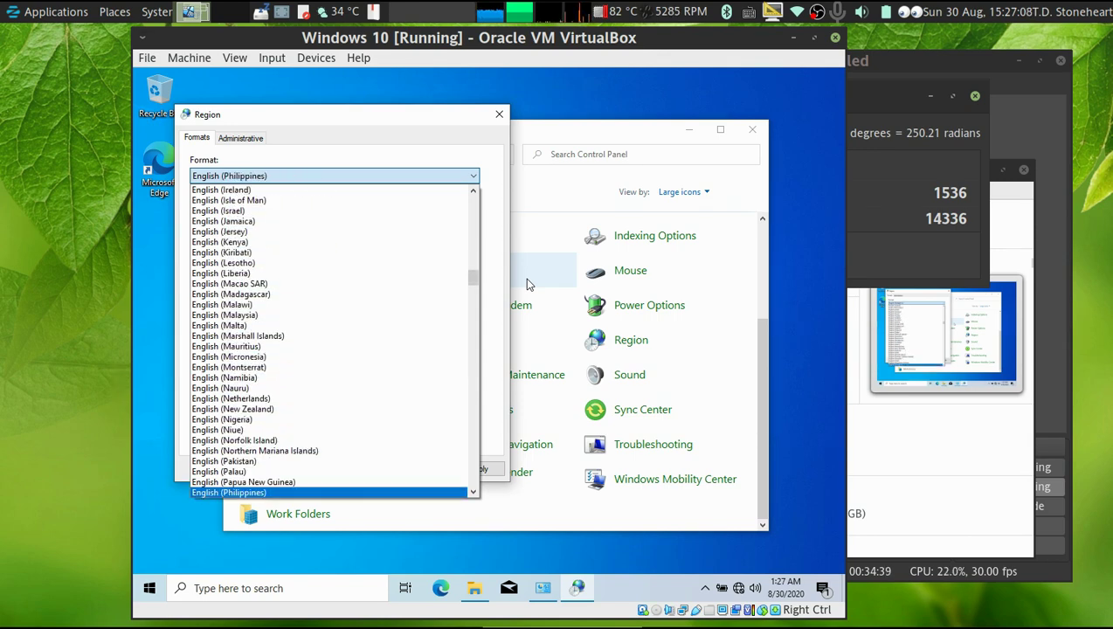
key("Down")
key("Down")
key("Down")
key("Down")
key("Down")
key("Down")
key("Down")
key("Down")
key("Down")
key("Down")
key("Down")
key("Down")
key("Down")
key("Down")
key("Down")
key("Down")
key("Down")
key("Down")
key("Down")
key("Down")
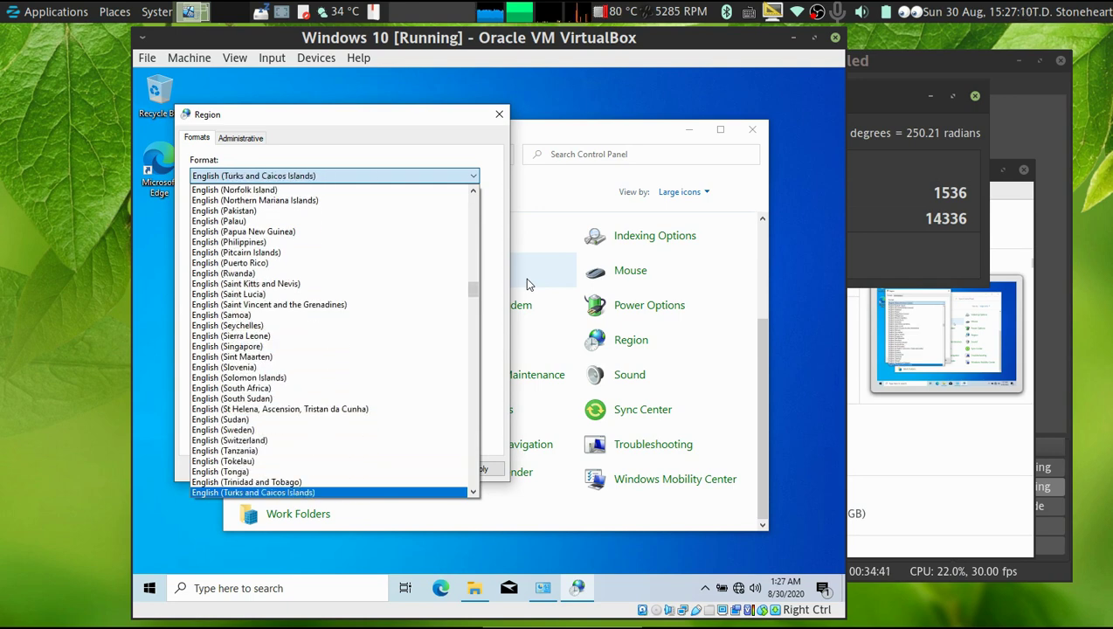
key("Down")
key("Down")
key("Down")
key("Down")
key("Down")
key("Down")
key("Down")
key("Down")
key("Down")
key("Down")
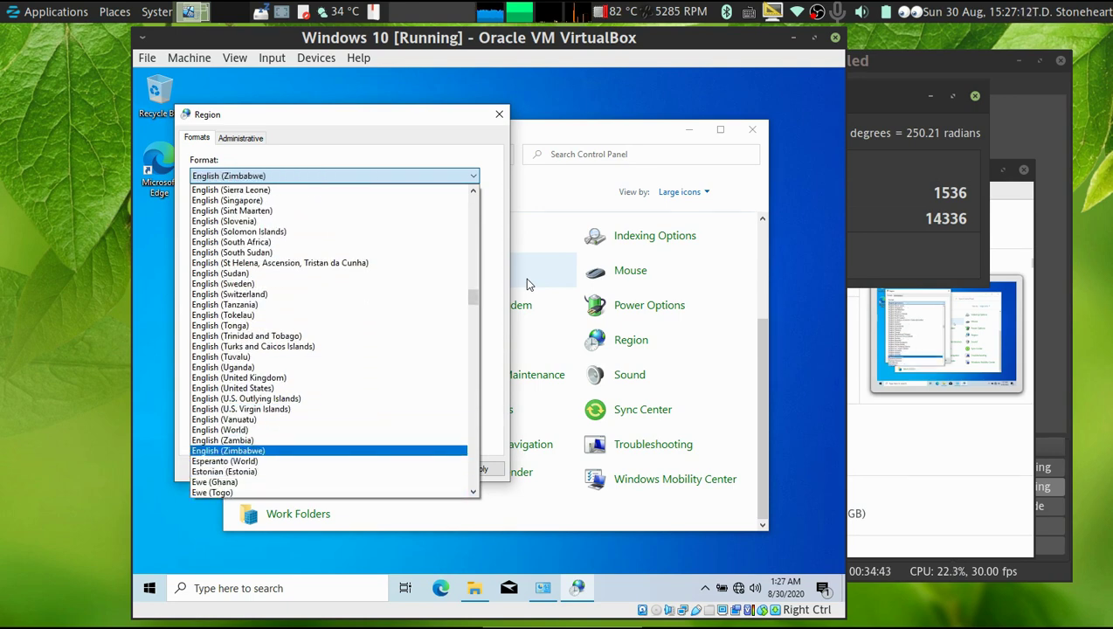
key("Up")
key("Up")
key("Return")
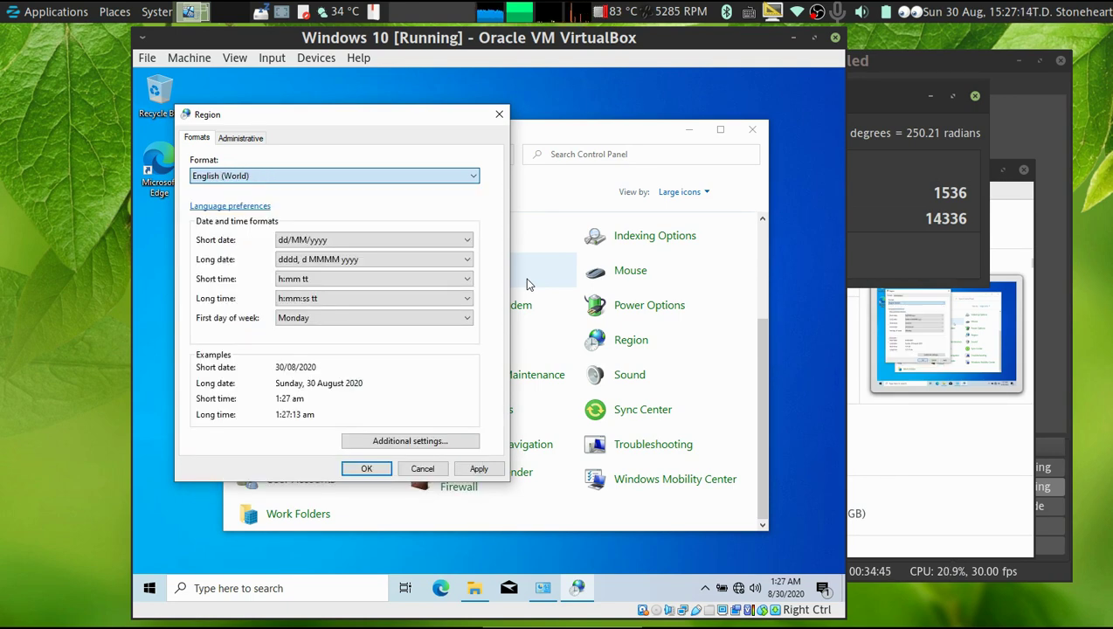
Switch the regional format selection to English (United Kingdom)
left_click(418, 175)
key("Up")
key("Up")
key("Up")
key("Up")
key("Up")
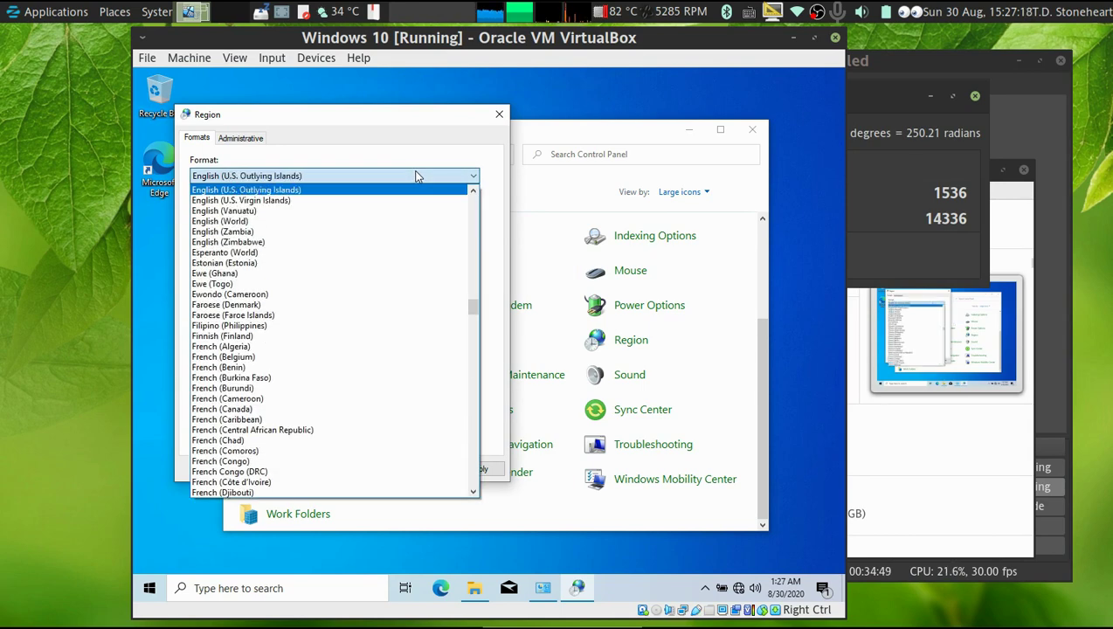
key("Return")
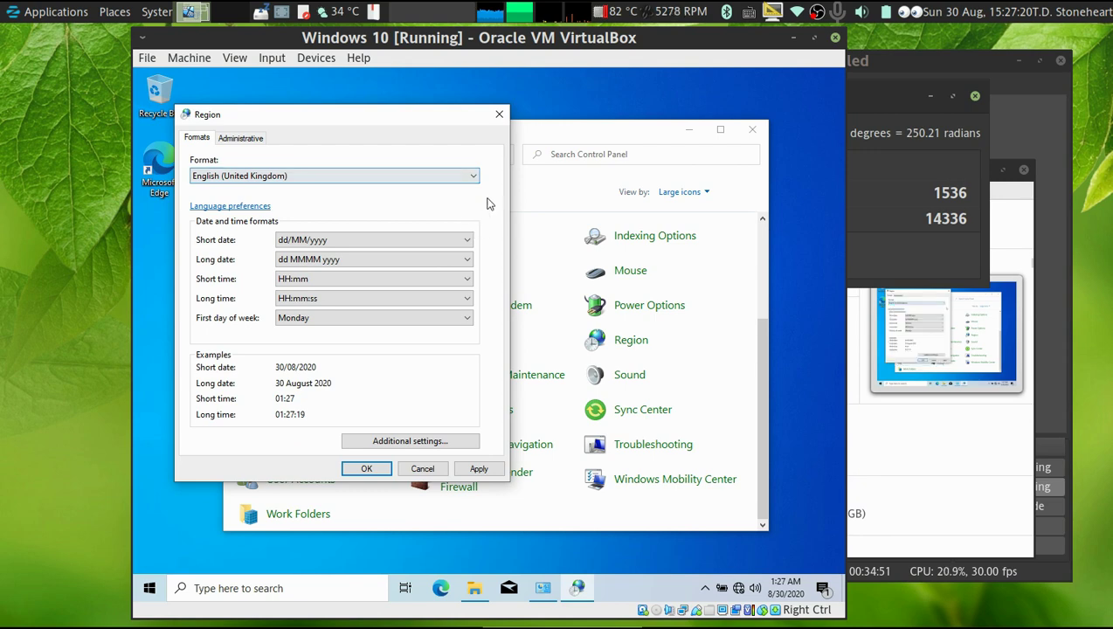
Set the regional format to Vietnamese (Vietnam) and apply it to see its date and time formats
left_click(467, 177)
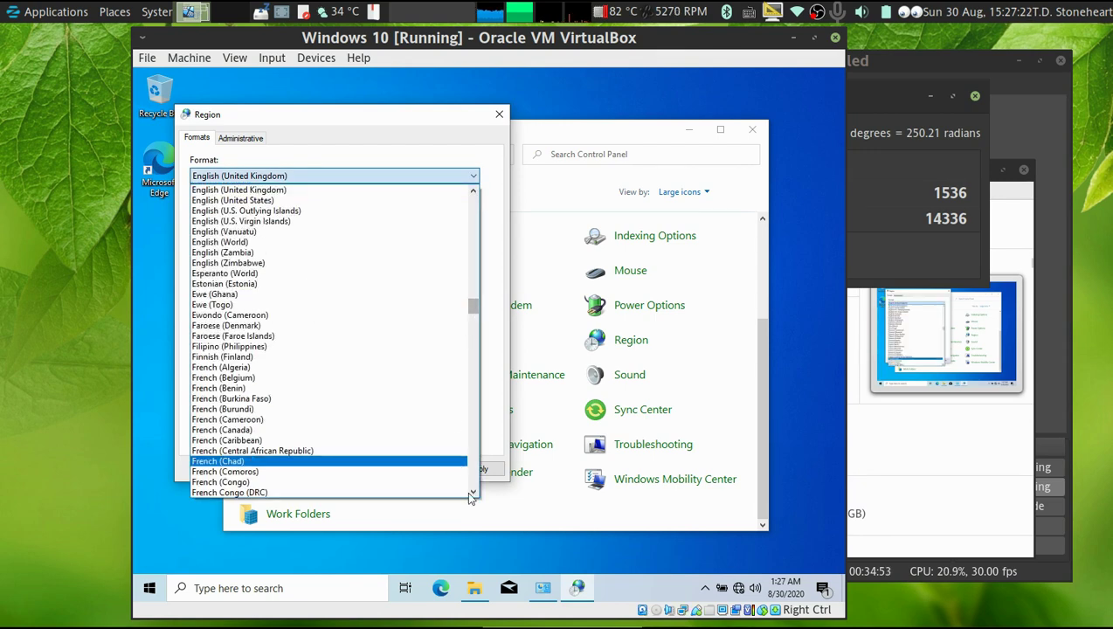
left_click(464, 335)
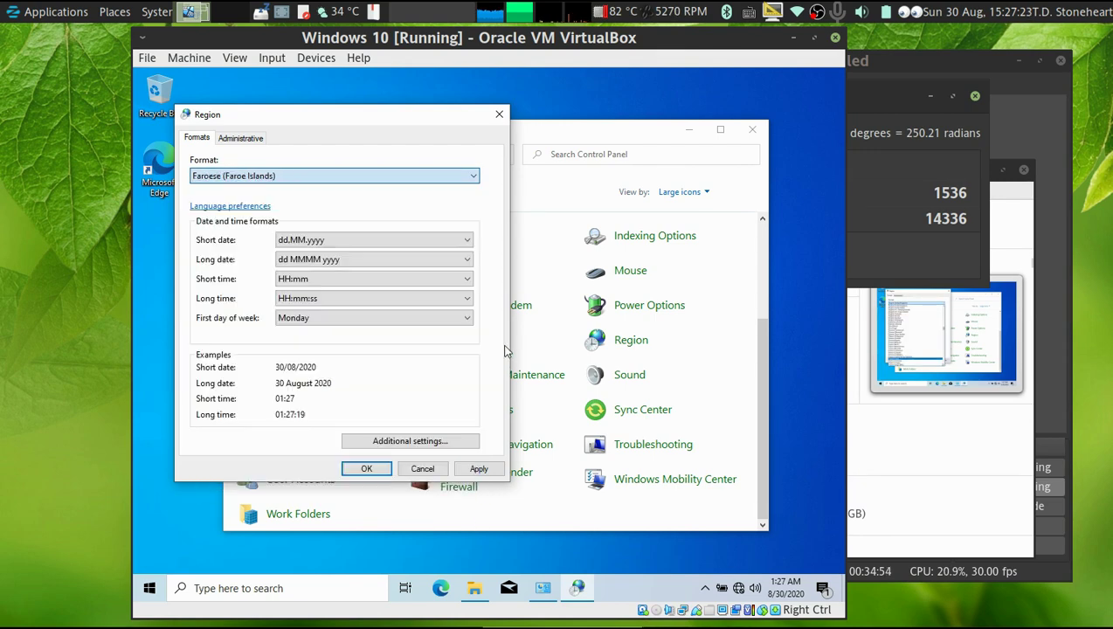
left_click(450, 182)
key("v")
key("Down")
key("Down")
key("Down")
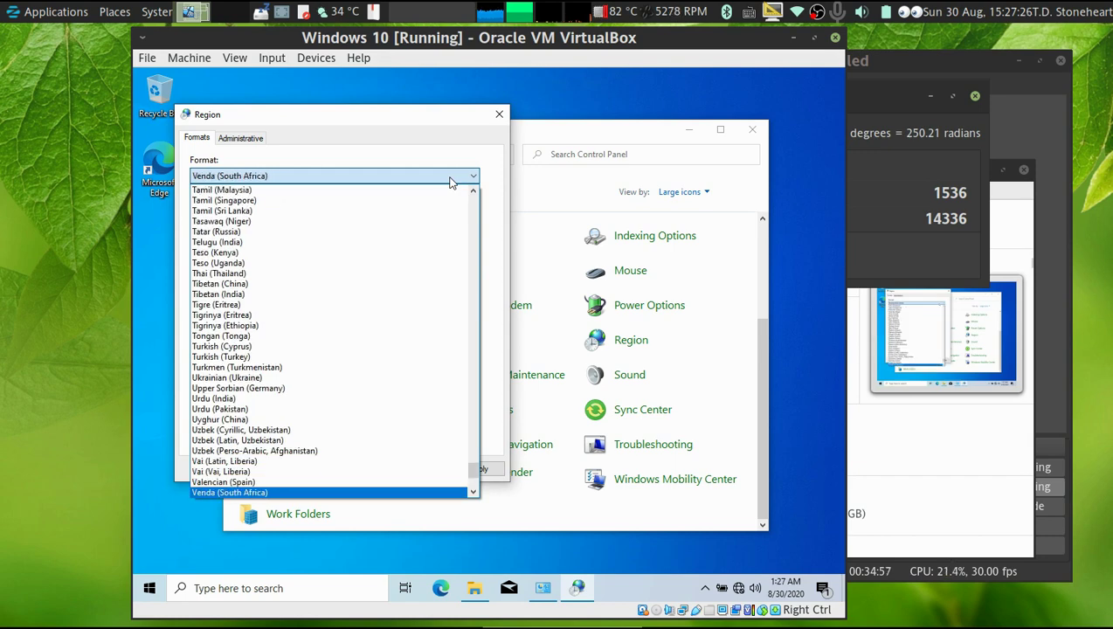
key("Return")
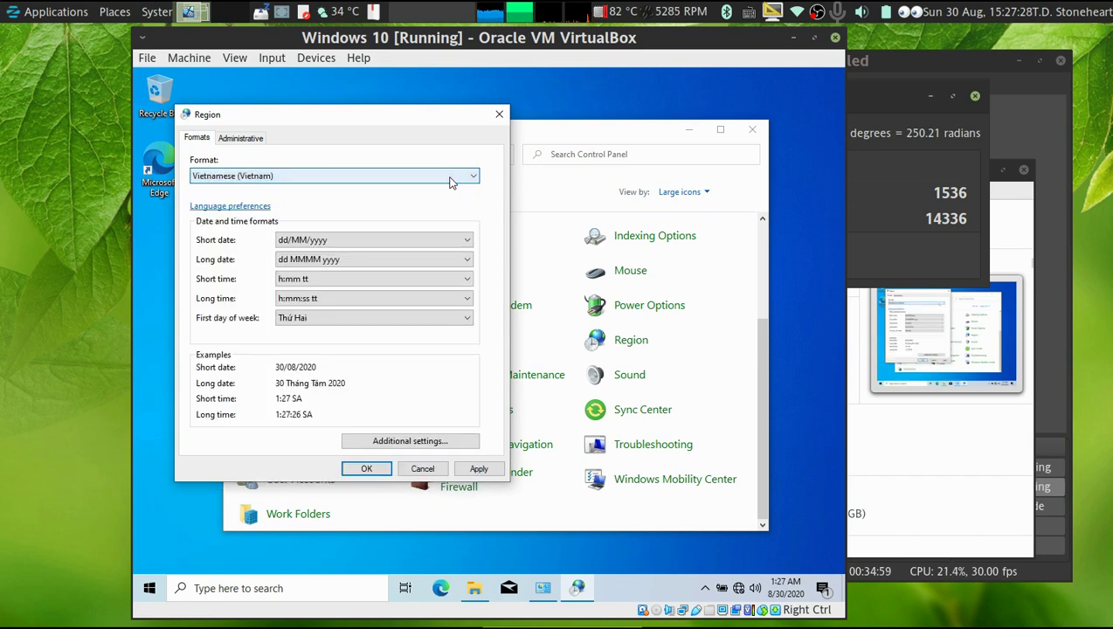
left_click(490, 467)
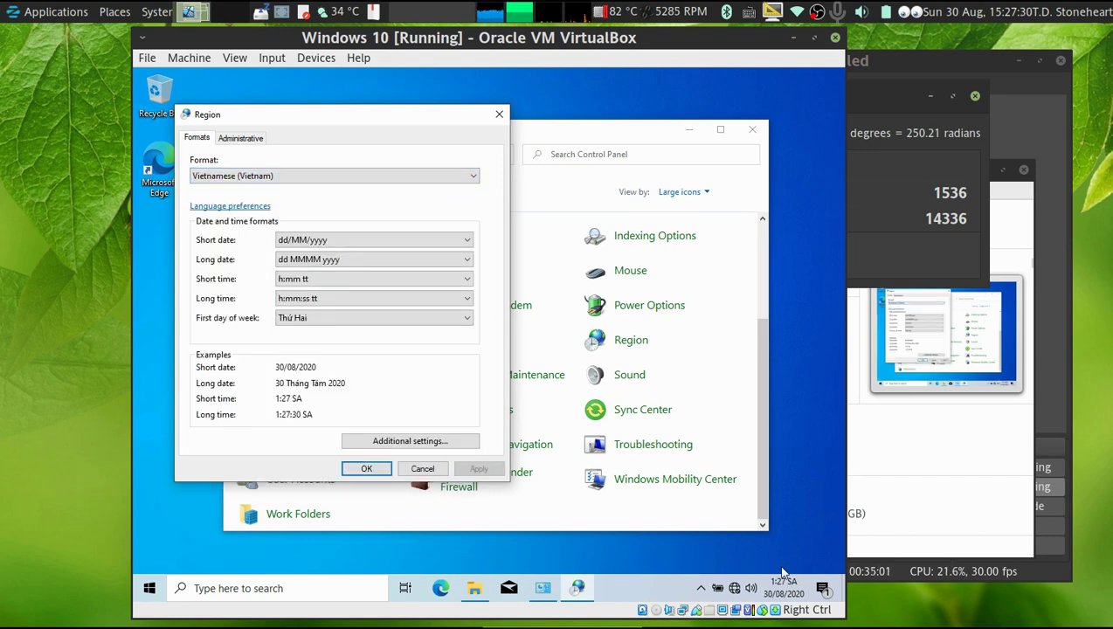
Set the regional format to English (United Kingdom) and apply the change
left_click(402, 179)
key("e")
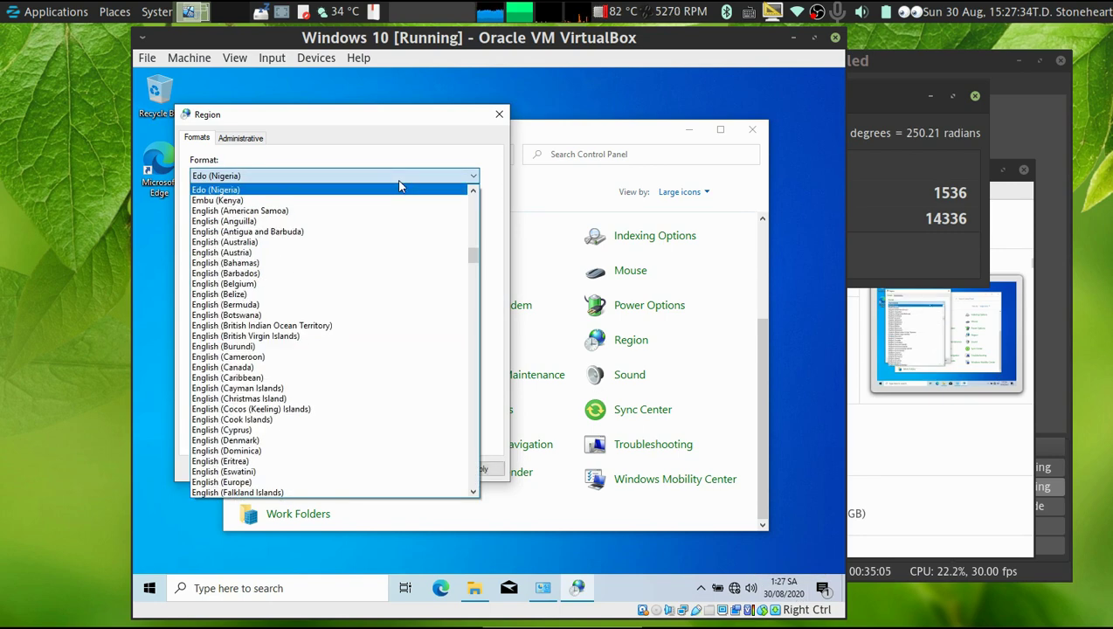
key("Page_Down")
key("Page_Down")
key("Page_Down")
key("Page_Down")
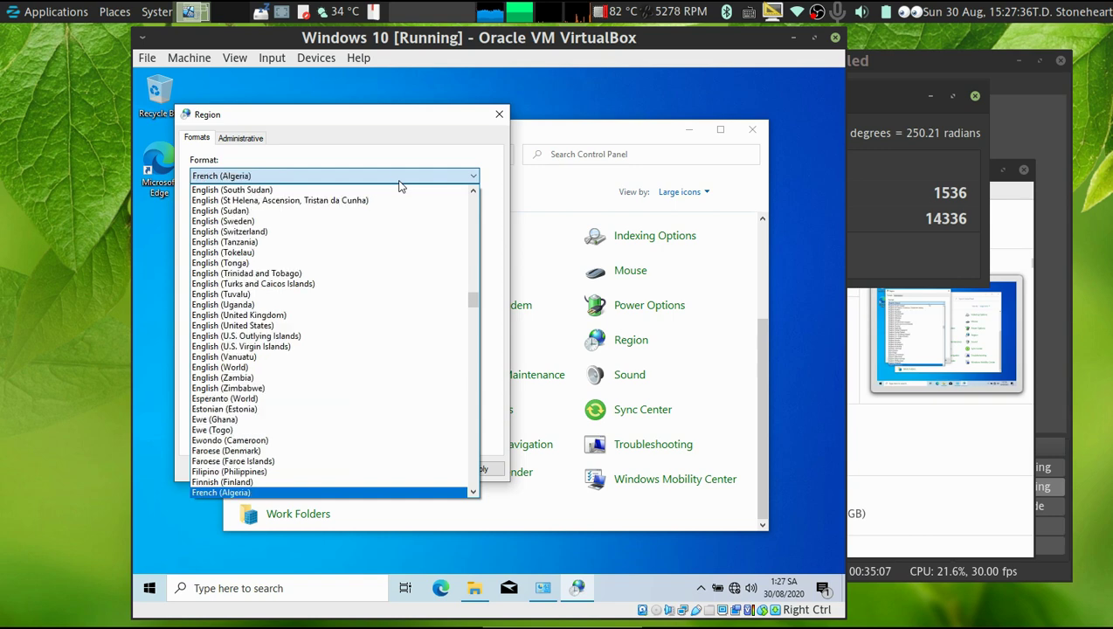
key("Up")
key("Up")
key("Up")
key("Up")
key("Up")
key("Up")
key("Up")
key("Up")
key("Up")
key("Up")
key("Up")
key("Up")
key("Up")
key("Up")
key("Up")
key("Up")
key("Up")
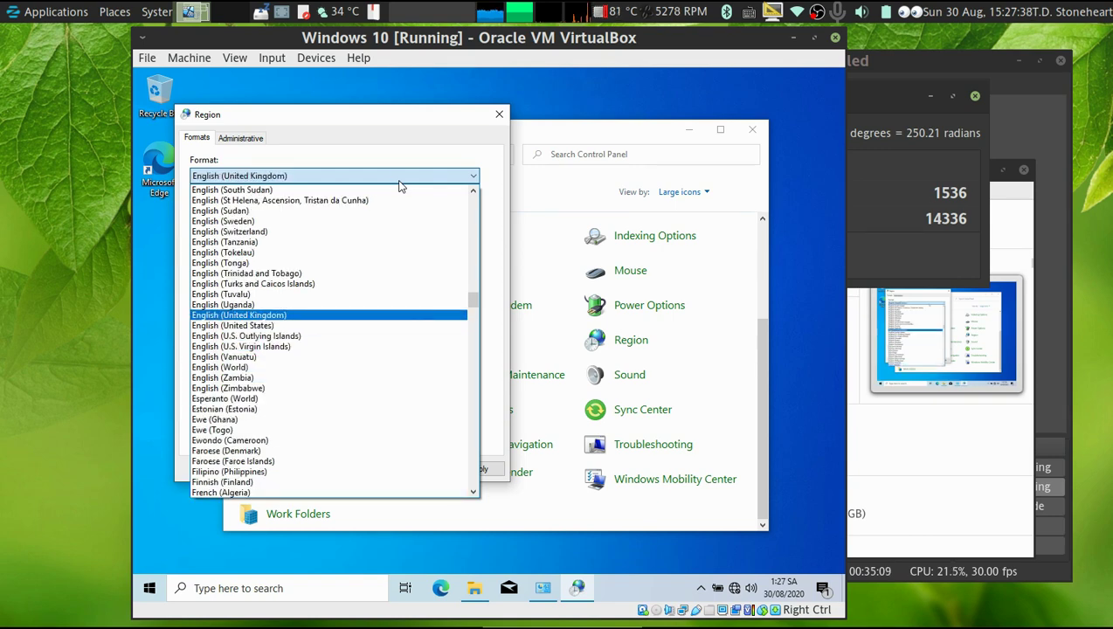
key("Return")
left_click(480, 470)
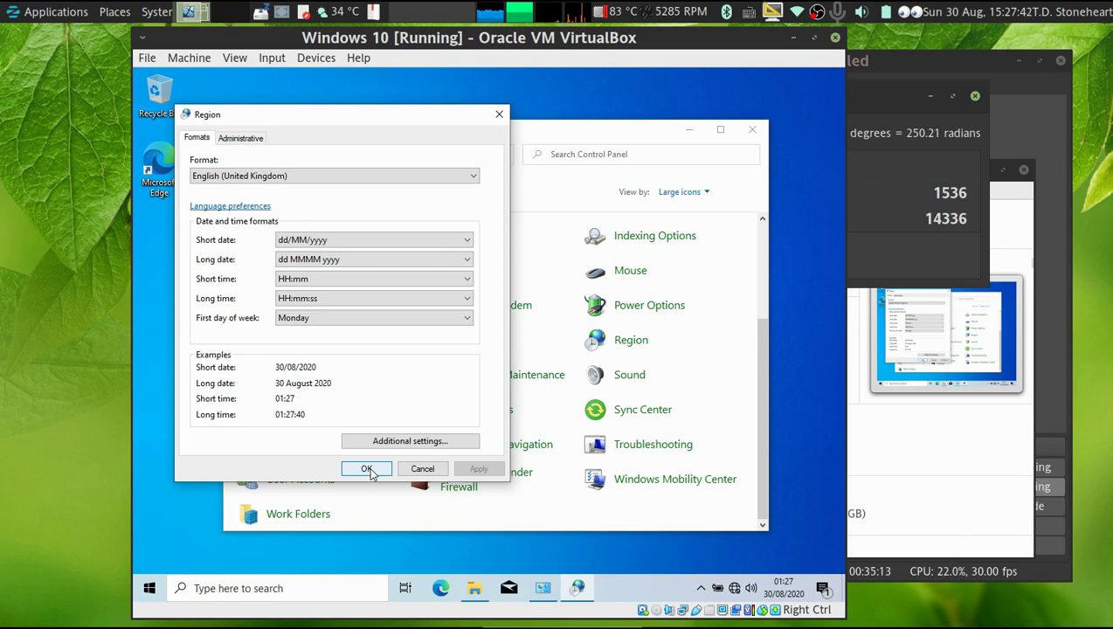
Open the administrative settings for copying the current regional settings to the welcome screen and new user accounts
left_click(245, 138)
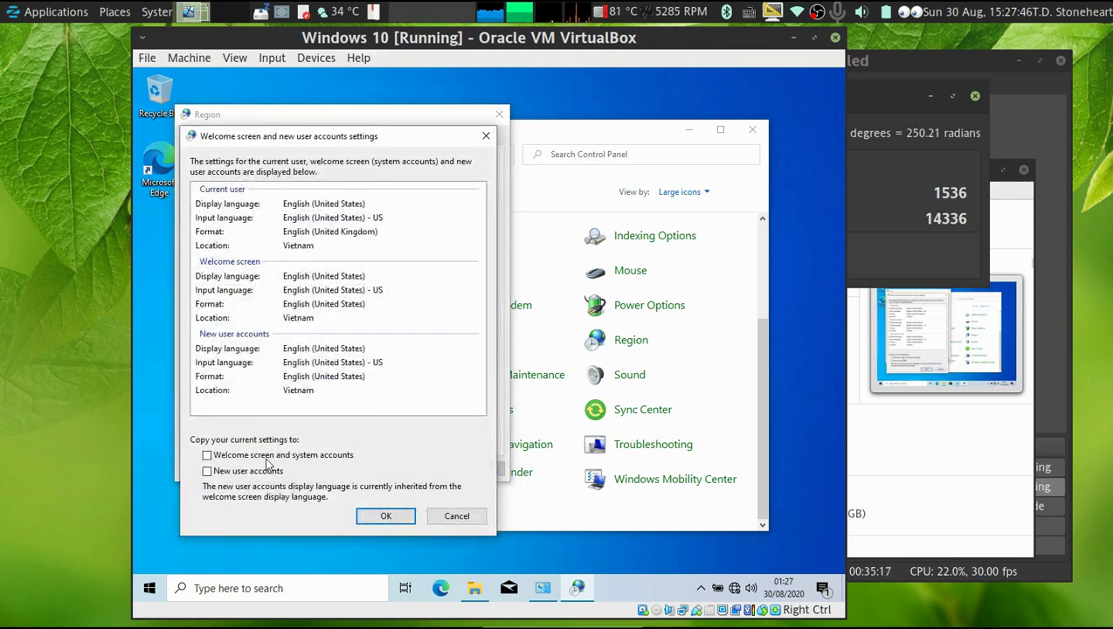
Copy the current regional settings to the welcome screen, system accounts and new user accounts, and close the Region dialog
left_click(267, 457)
left_click(271, 471)
left_click(390, 517)
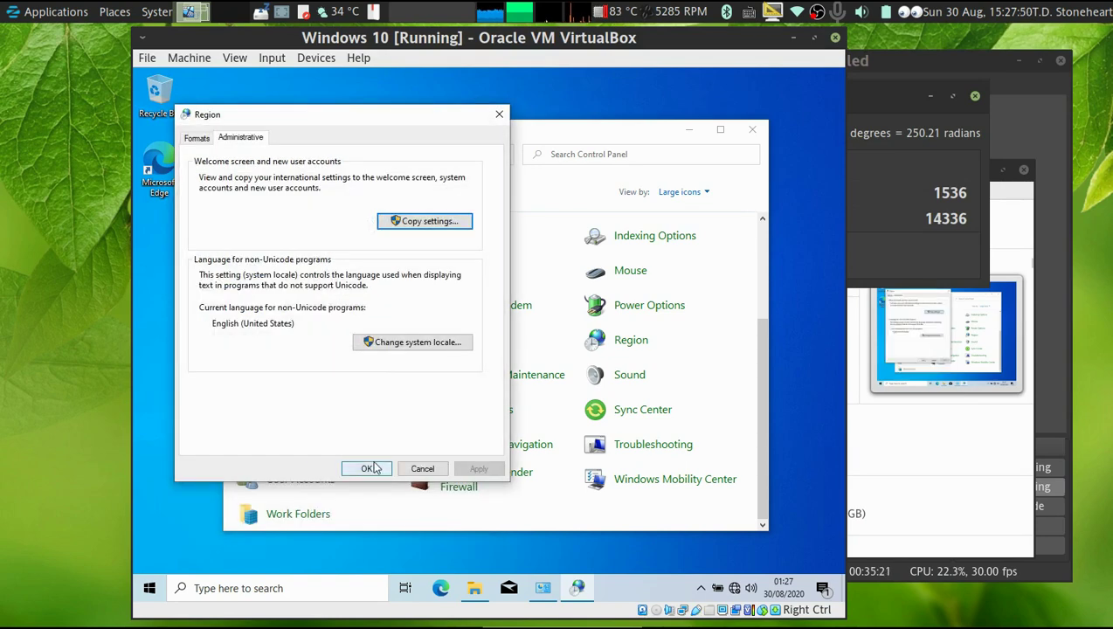
left_click(369, 469)
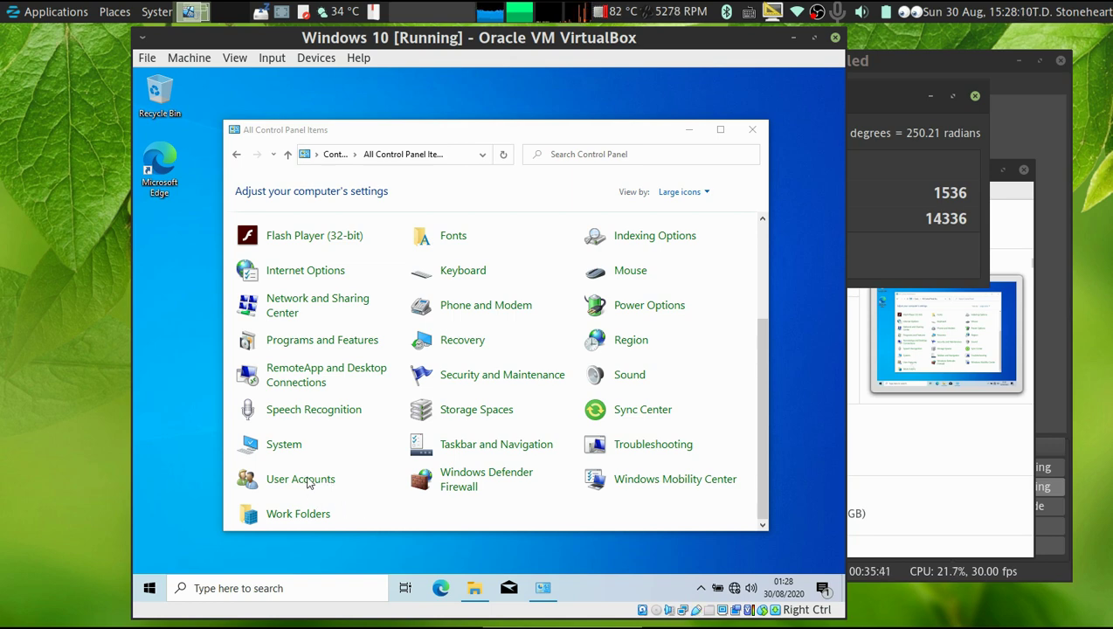
Open the current user's profile folder inside C:\Users to check its folder name
left_click(474, 588)
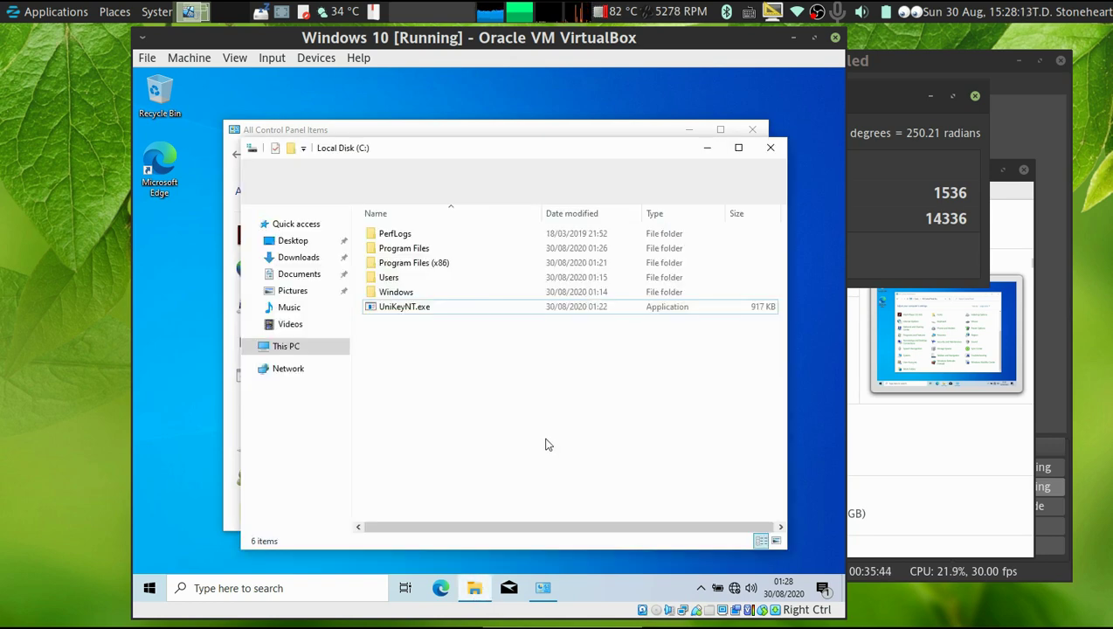
double_click(388, 278)
left_click(408, 265)
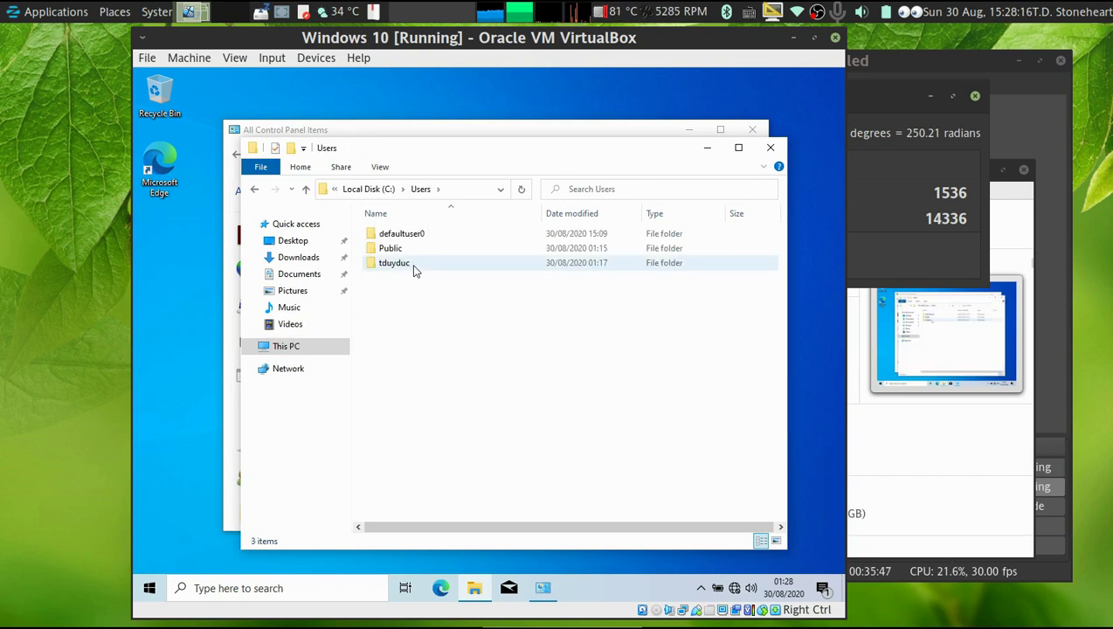
left_click(527, 137)
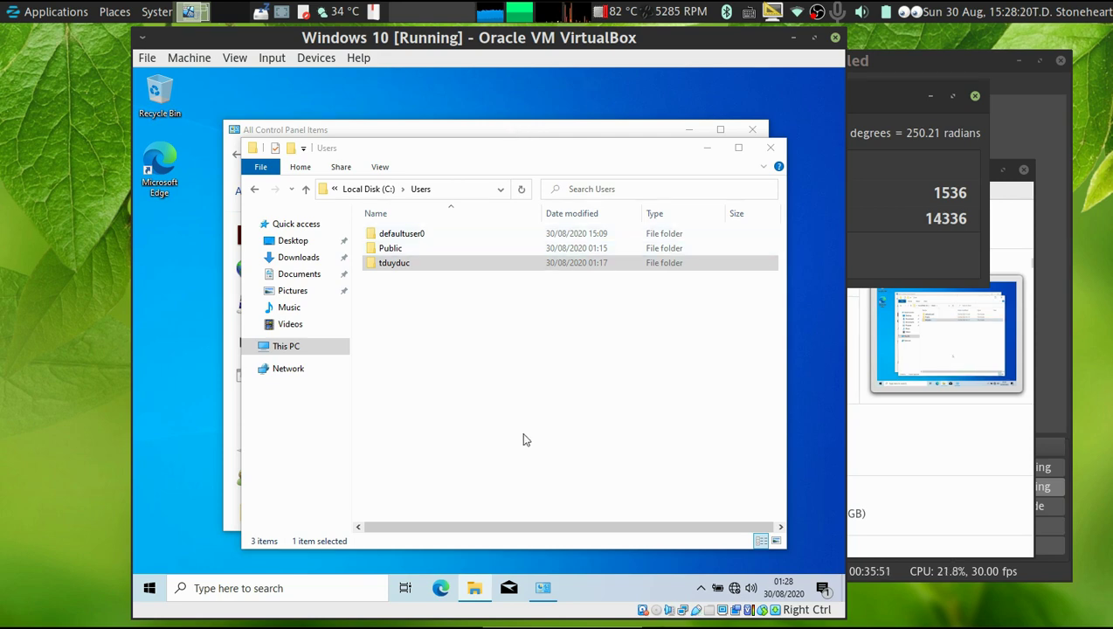
double_click(495, 265)
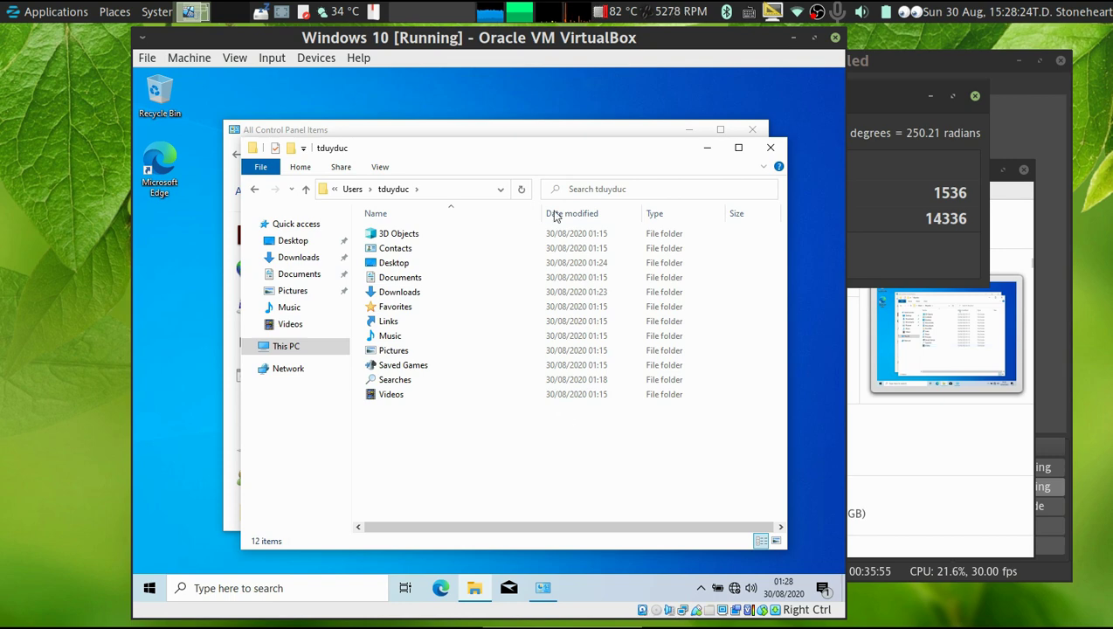
left_click(497, 131)
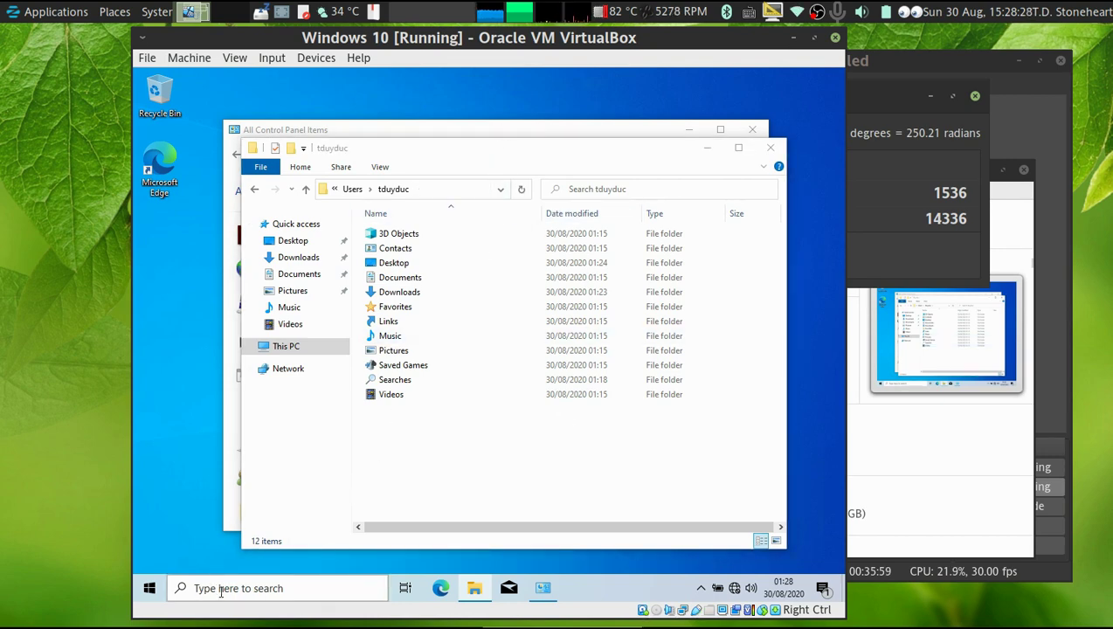
Dismiss the display driver notification and minimize the profile folder window
left_click(830, 591)
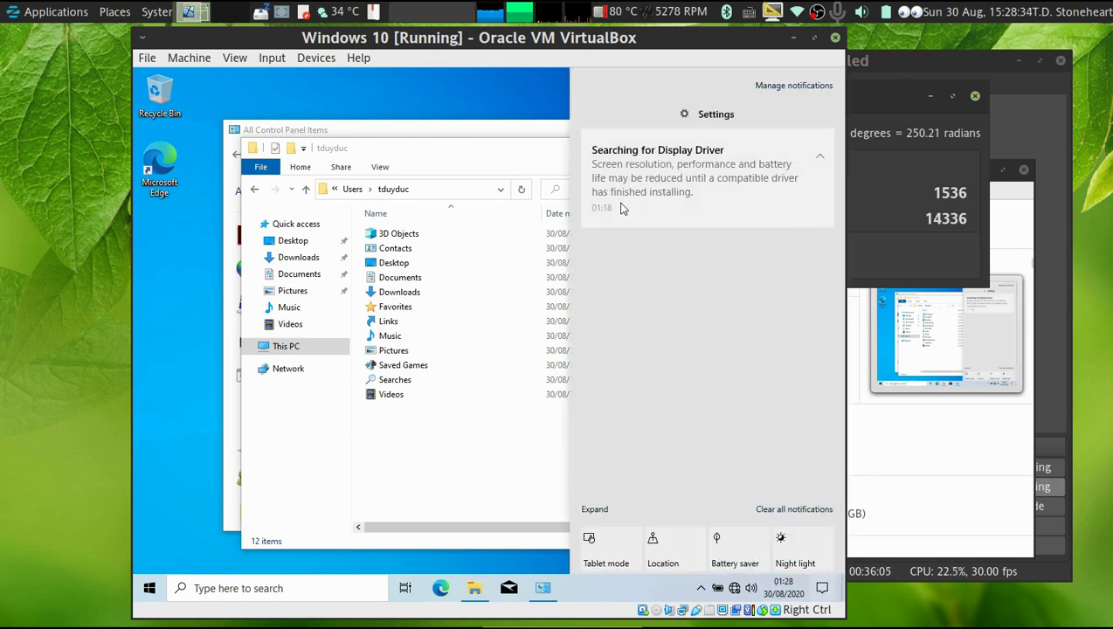
left_click_drag(621, 209, 769, 210)
left_click(485, 452)
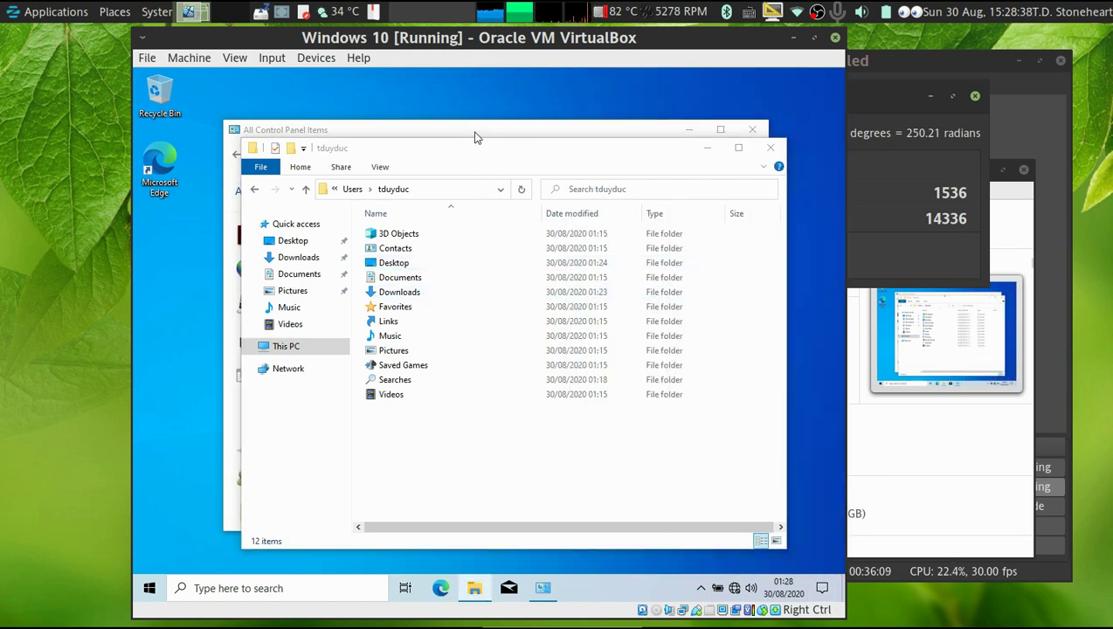
left_click(709, 150)
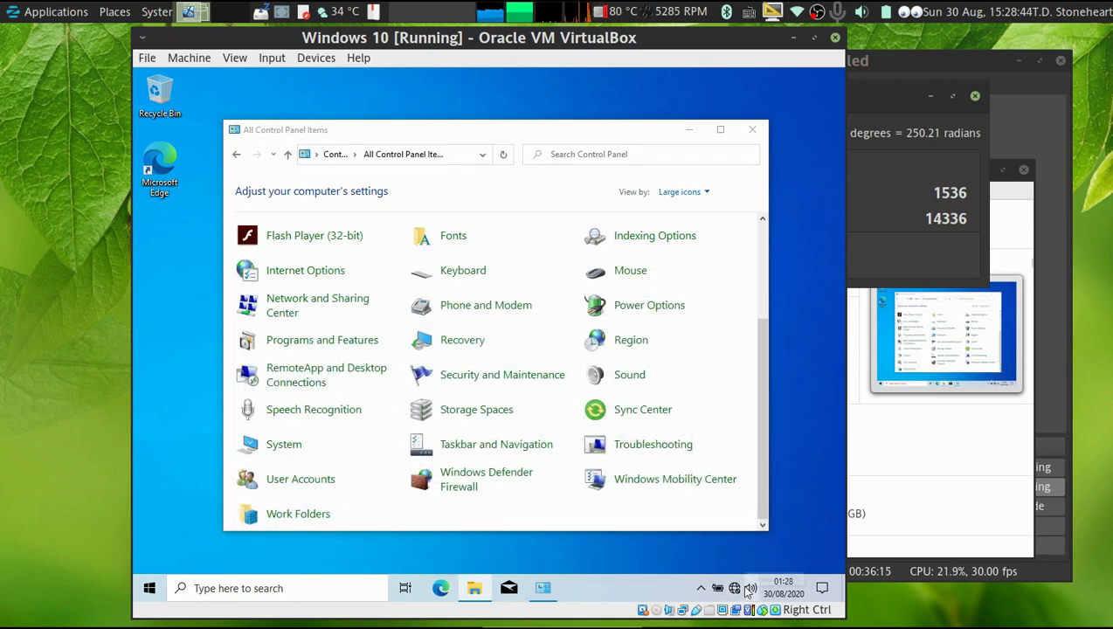
Change the local administrator account's name to the owner's display name in User Accounts, and close the window
left_click(300, 479)
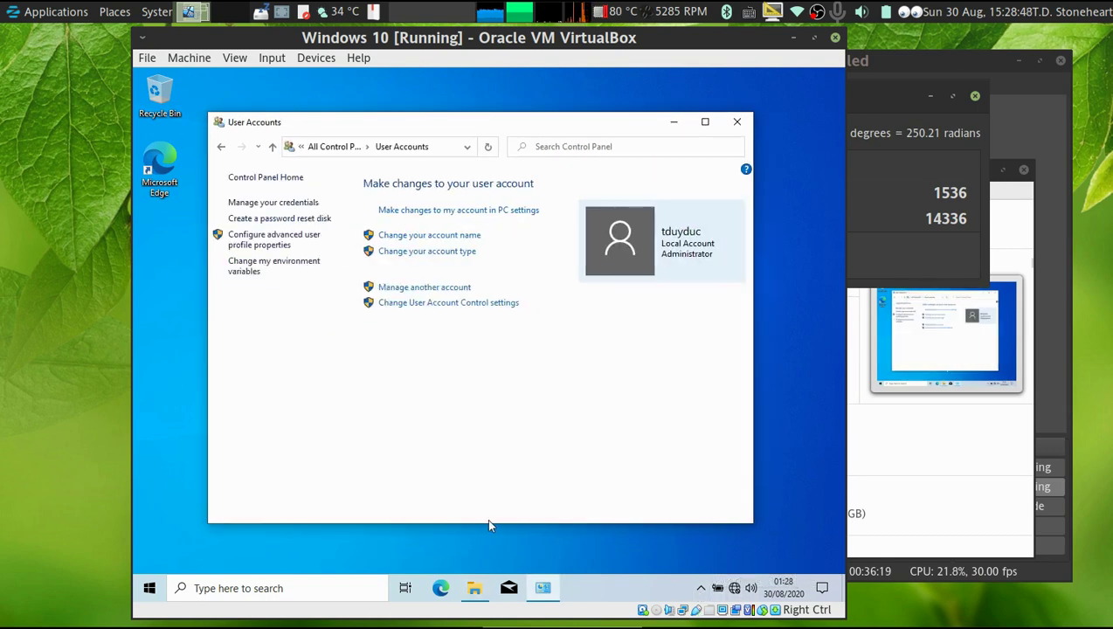
left_click(450, 237)
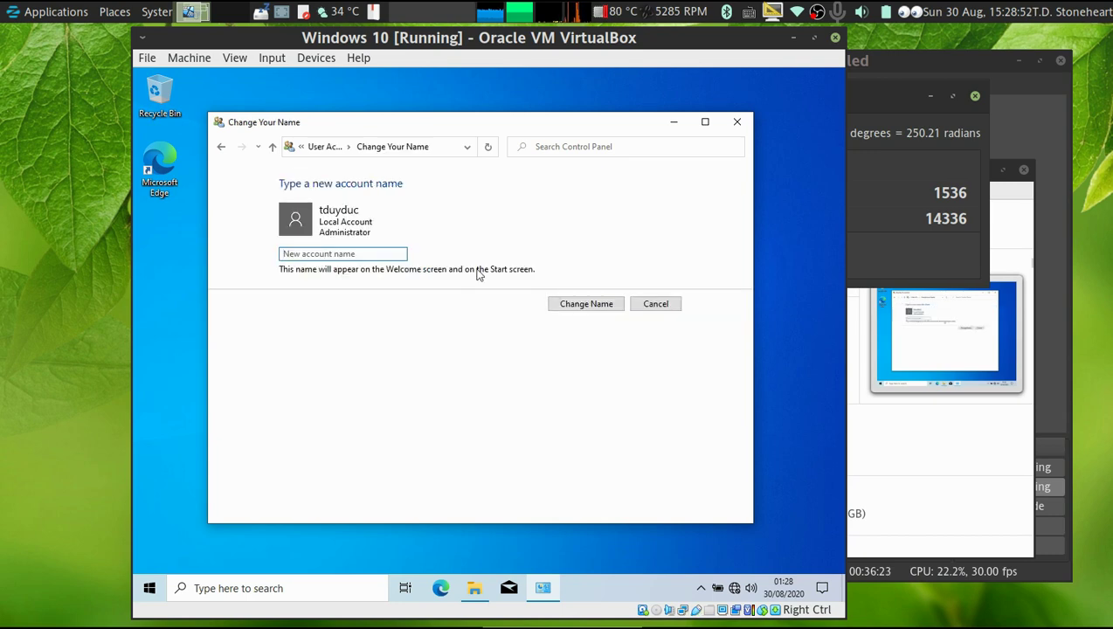
type("T.D. Stoneheart")
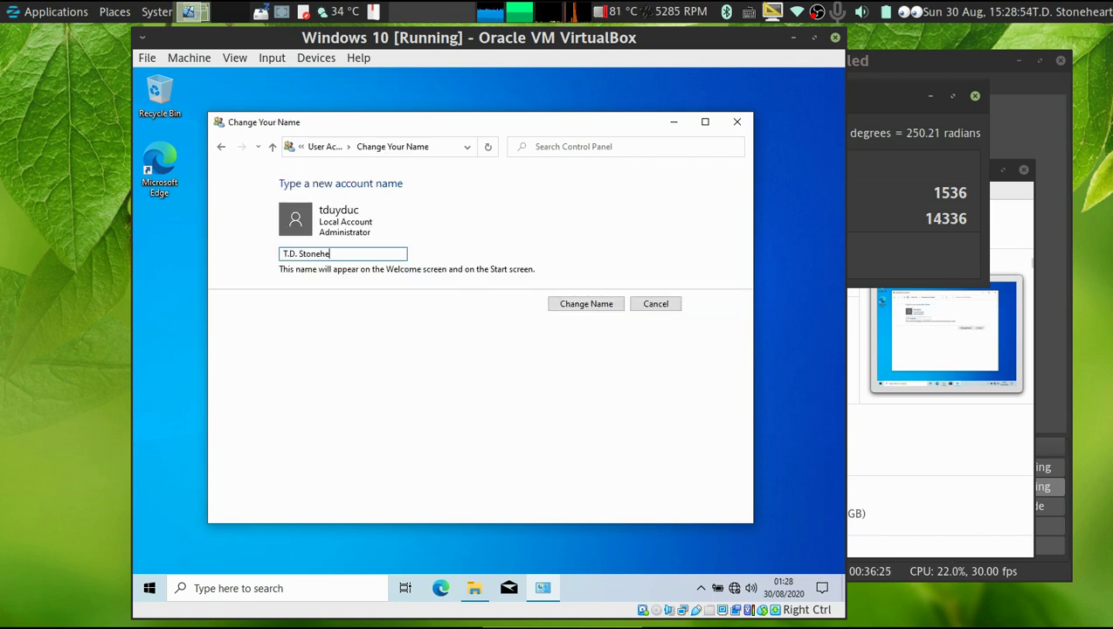
left_click(588, 305)
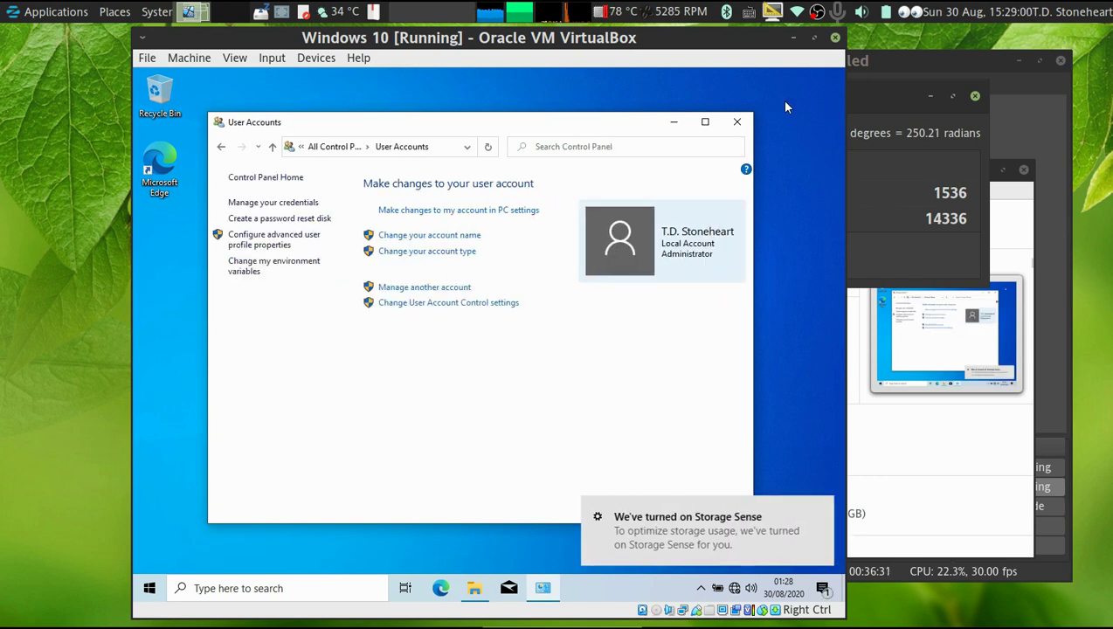
left_click(736, 127)
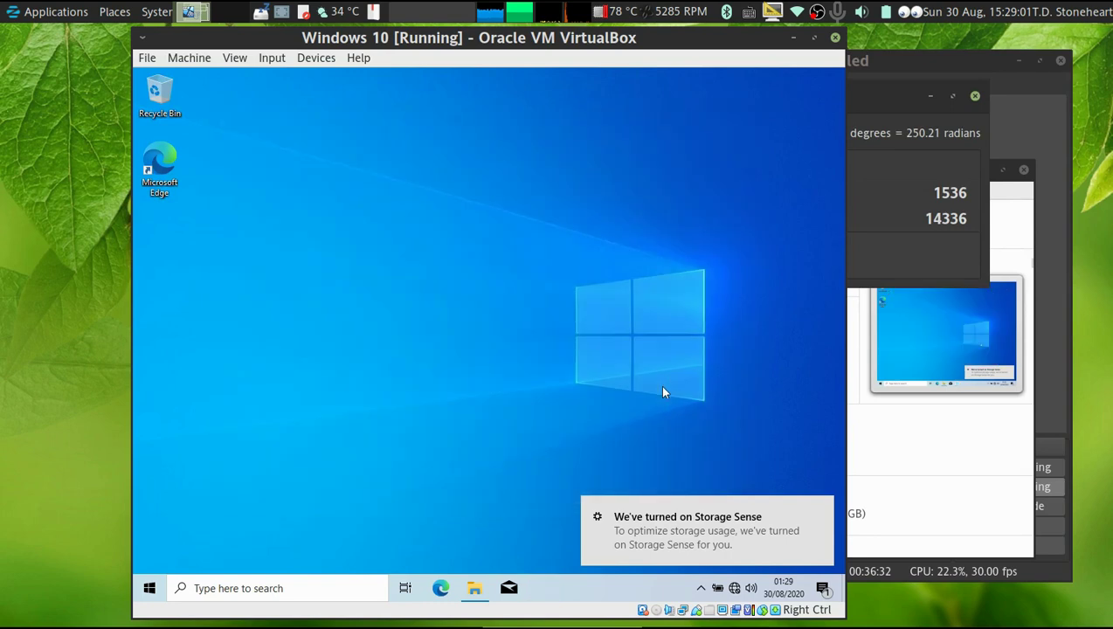
Dismiss the Storage Sense notification, and recheck the user's profile folder before closing its window
left_click(821, 513)
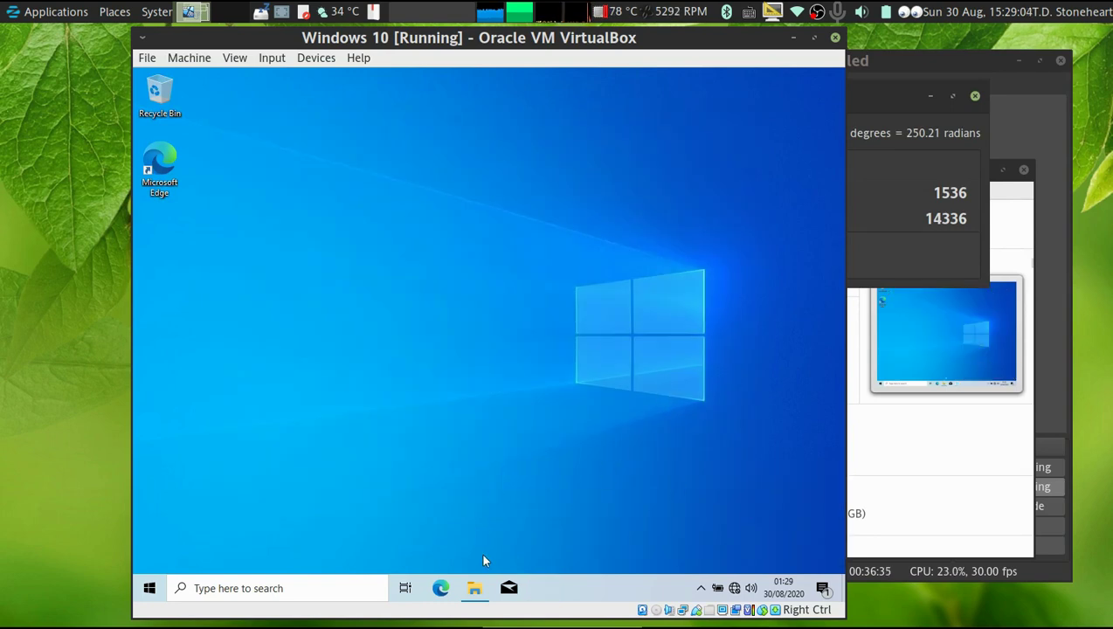
left_click(475, 592)
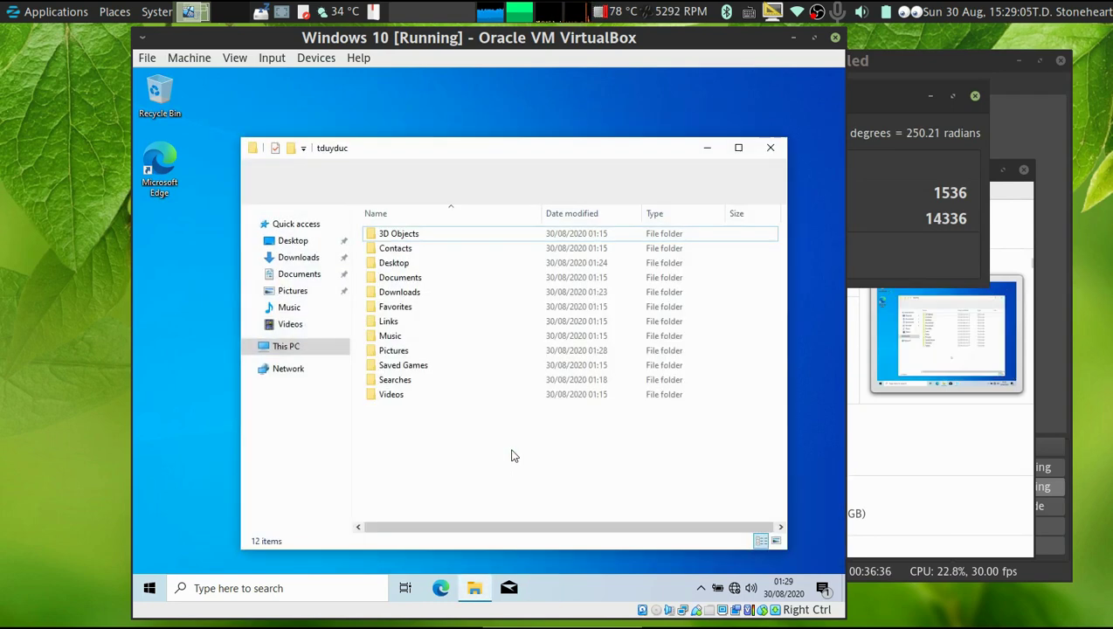
right_click(554, 423)
left_click(556, 423)
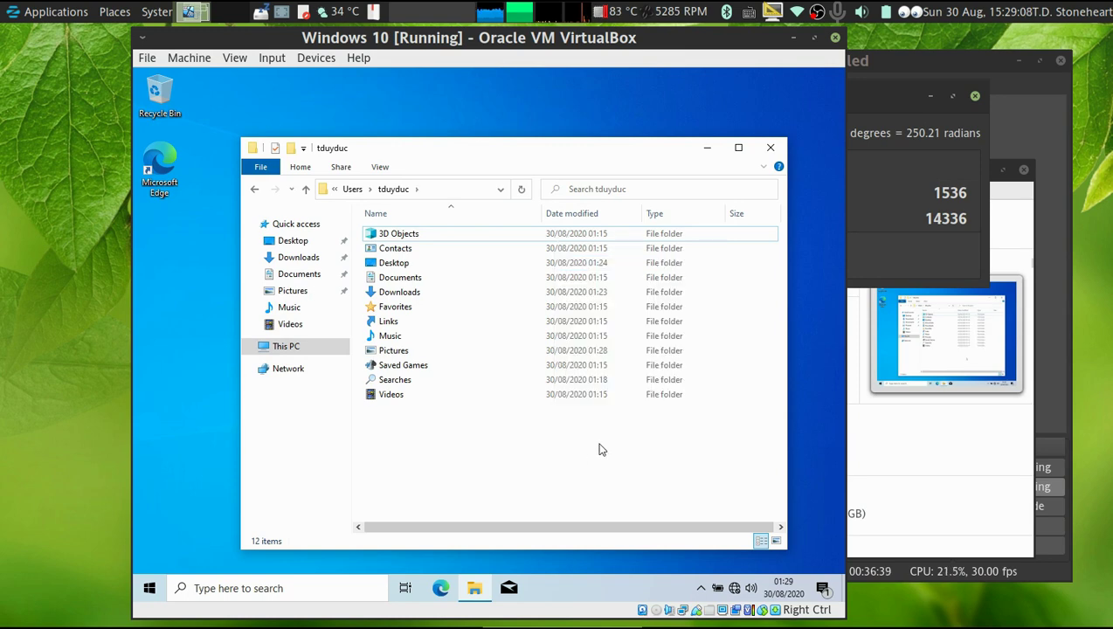
left_click(770, 147)
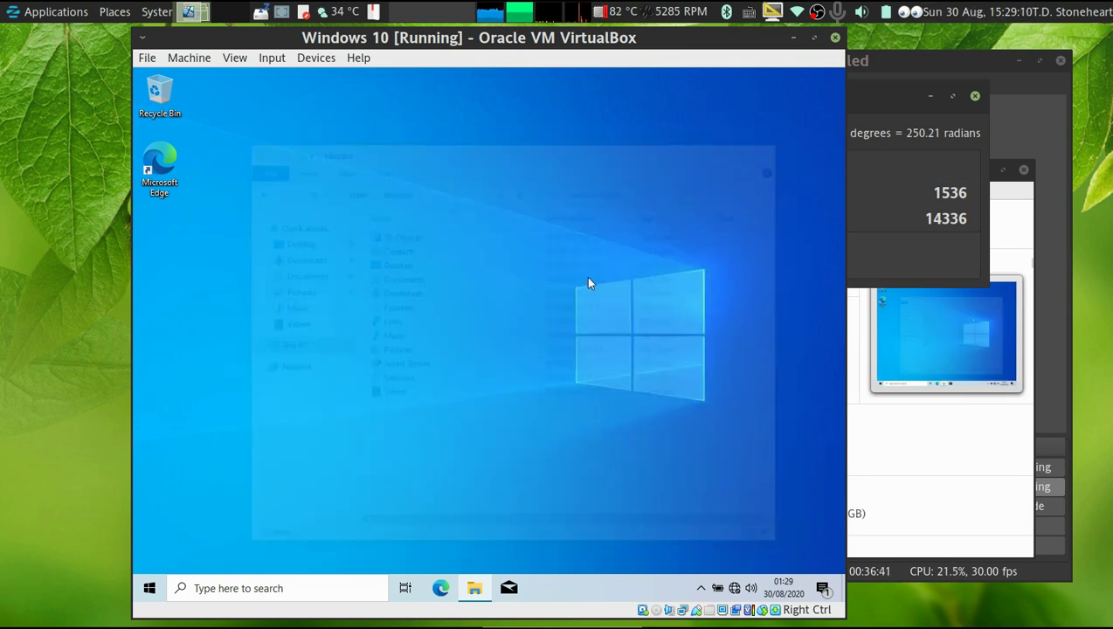
Open Windows Settings and go to the Language page under Time & Language
left_click(149, 588)
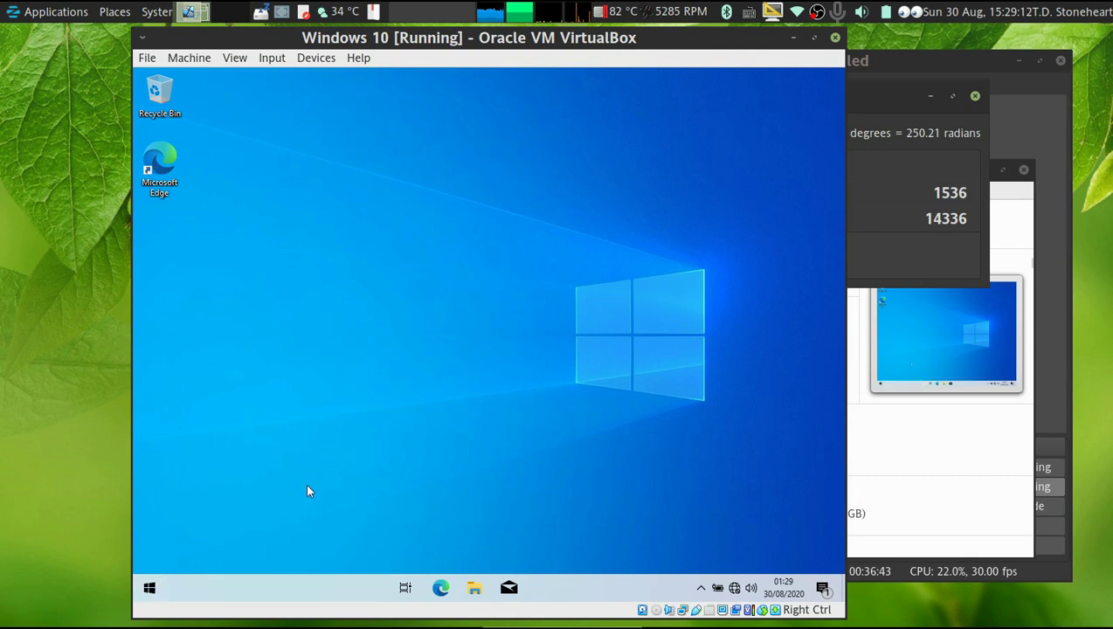
mouse_move(160, 524)
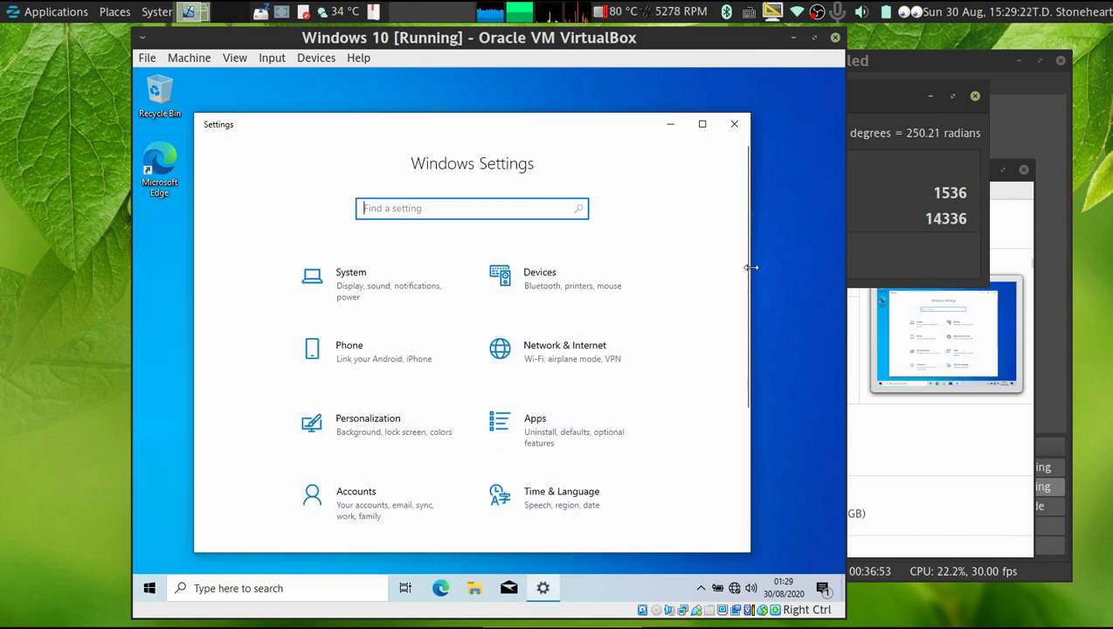
left_click_drag(745, 263, 753, 355)
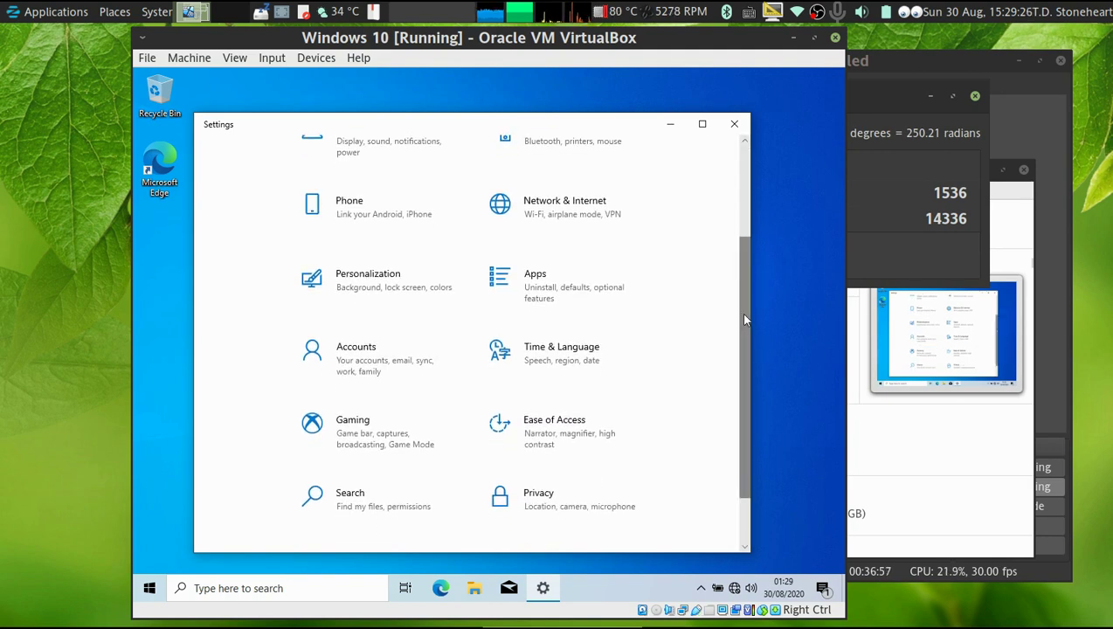
left_click_drag(742, 323, 742, 366)
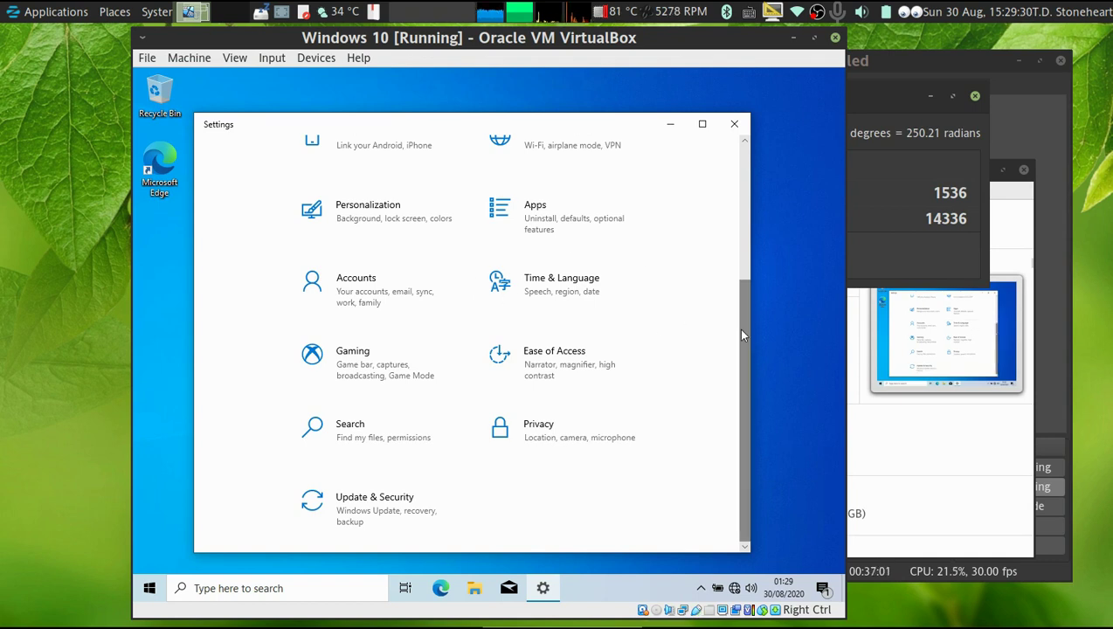
left_click(590, 297)
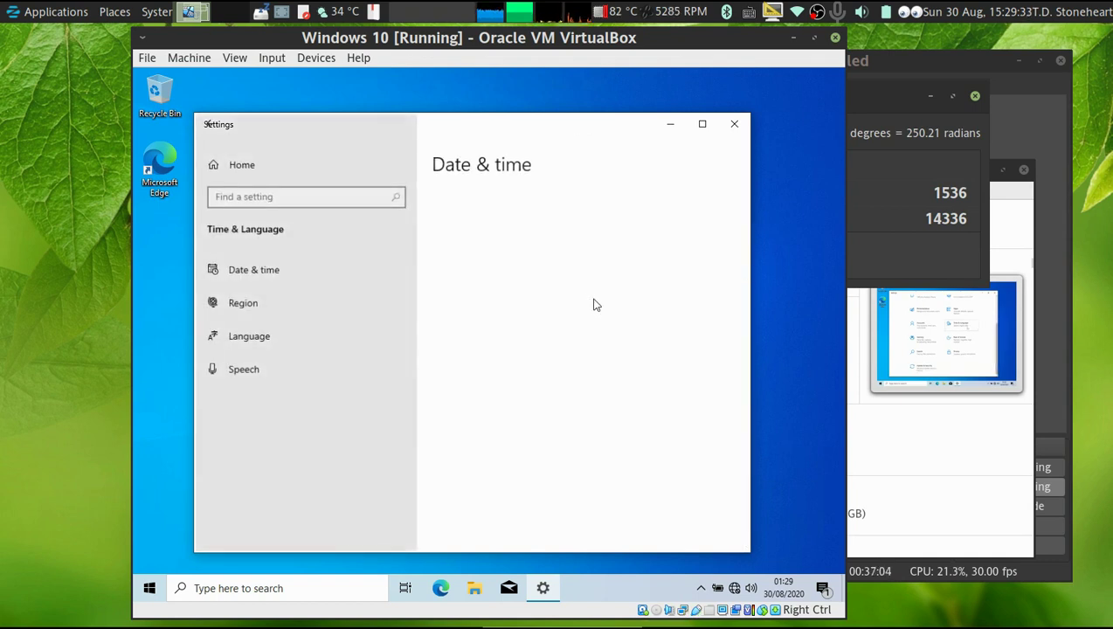
left_click(346, 335)
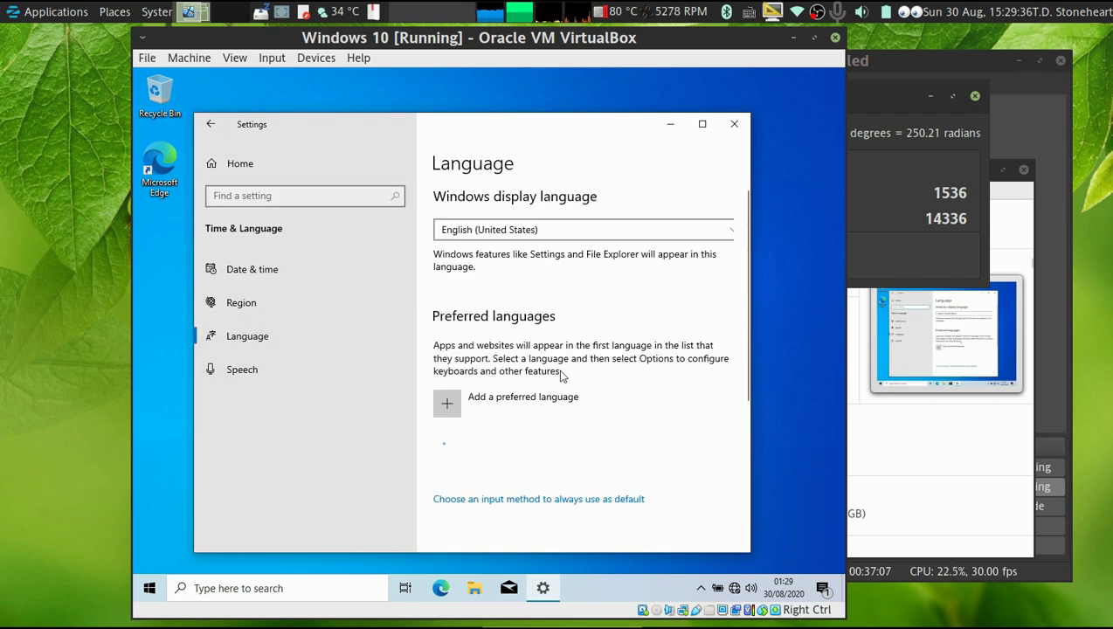
Set the Windows time zone to (UTC+07:00) Bangkok, Hanoi, Jakarta in the Date & time settings
left_click(341, 278)
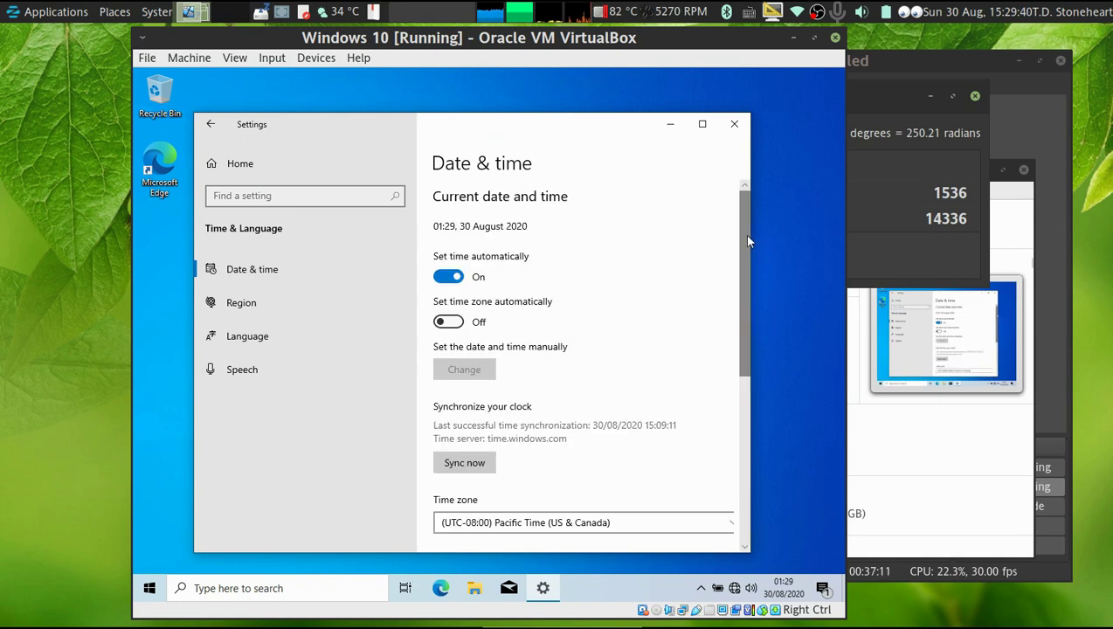
left_click_drag(744, 234, 742, 317)
left_click(611, 331)
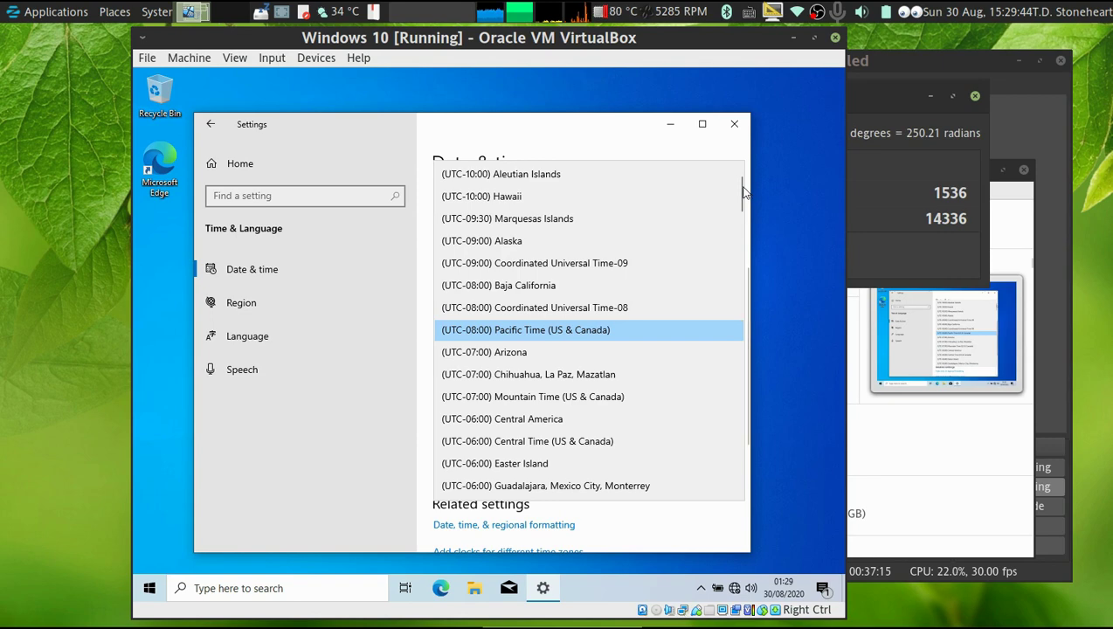
left_click_drag(736, 188, 724, 404)
left_click(647, 385)
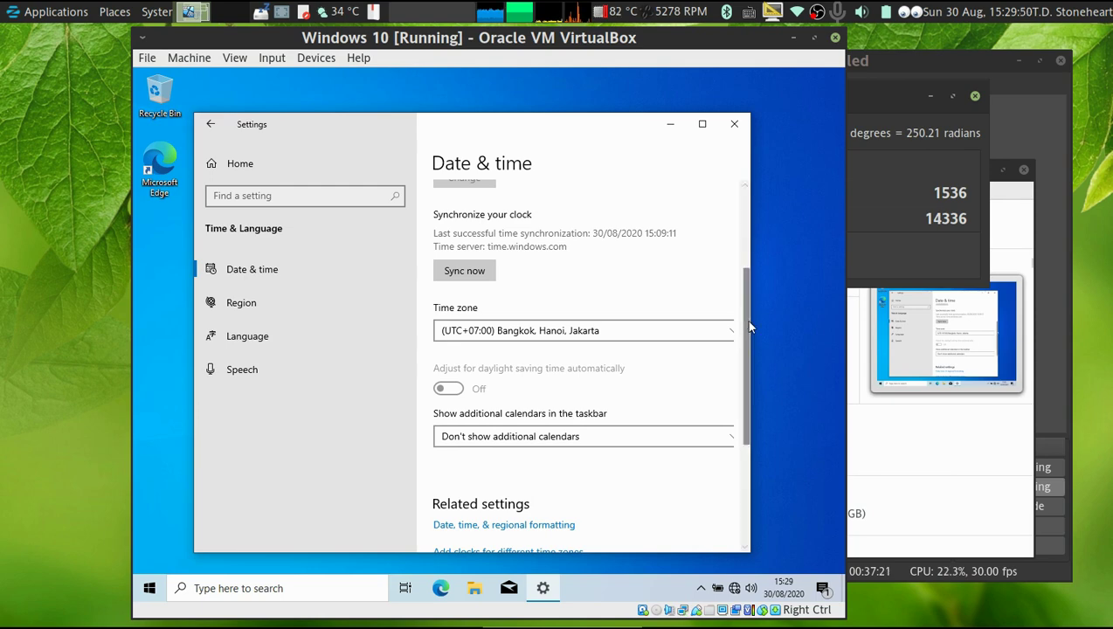
scroll(742, 300, "up", 3)
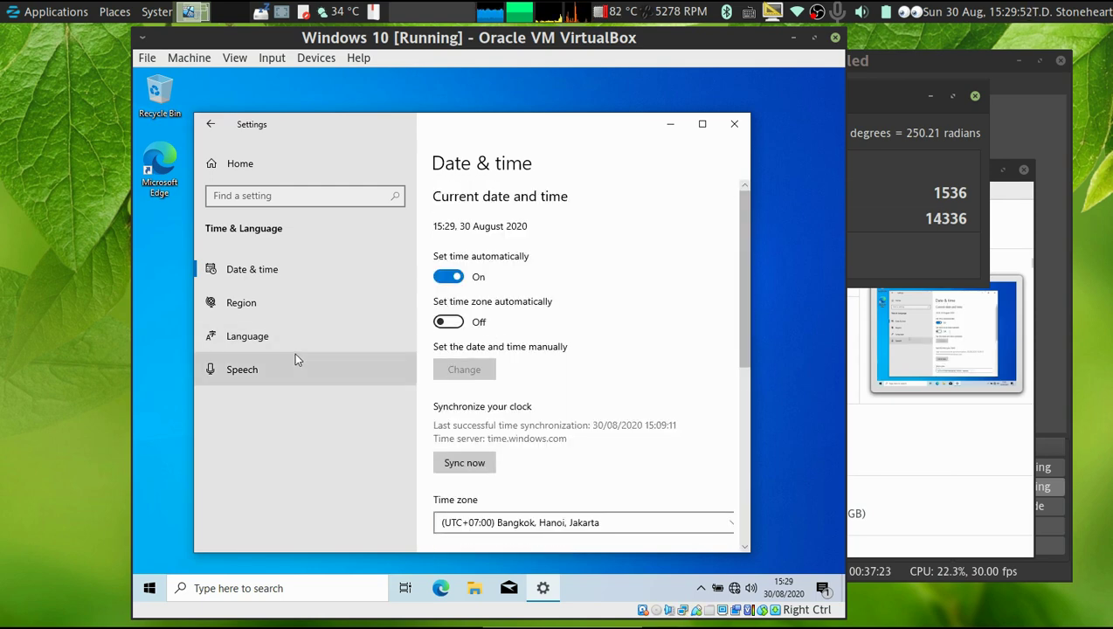
Add Vietnamese (Tiếng Việt) to the preferred languages in the Language settings
left_click(365, 320)
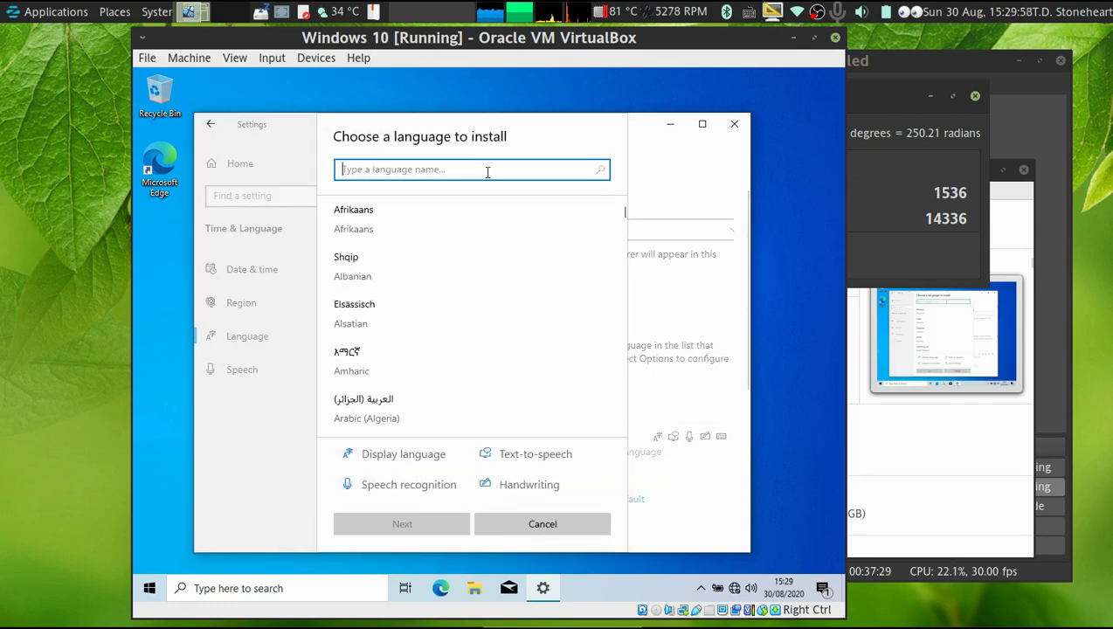
type("viet")
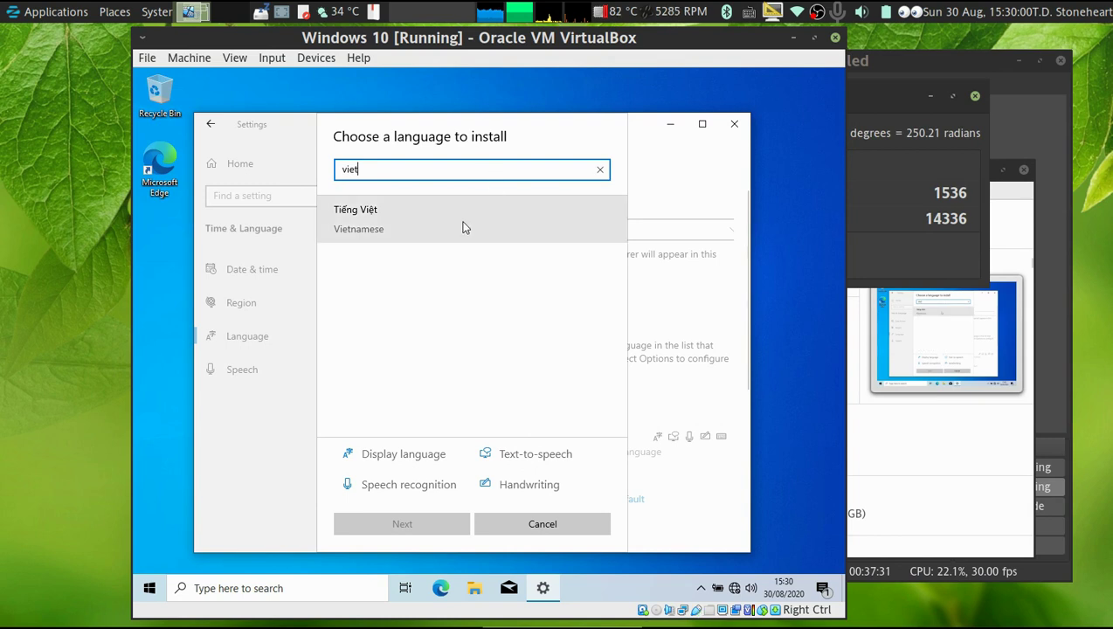
left_click(464, 227)
left_click(449, 527)
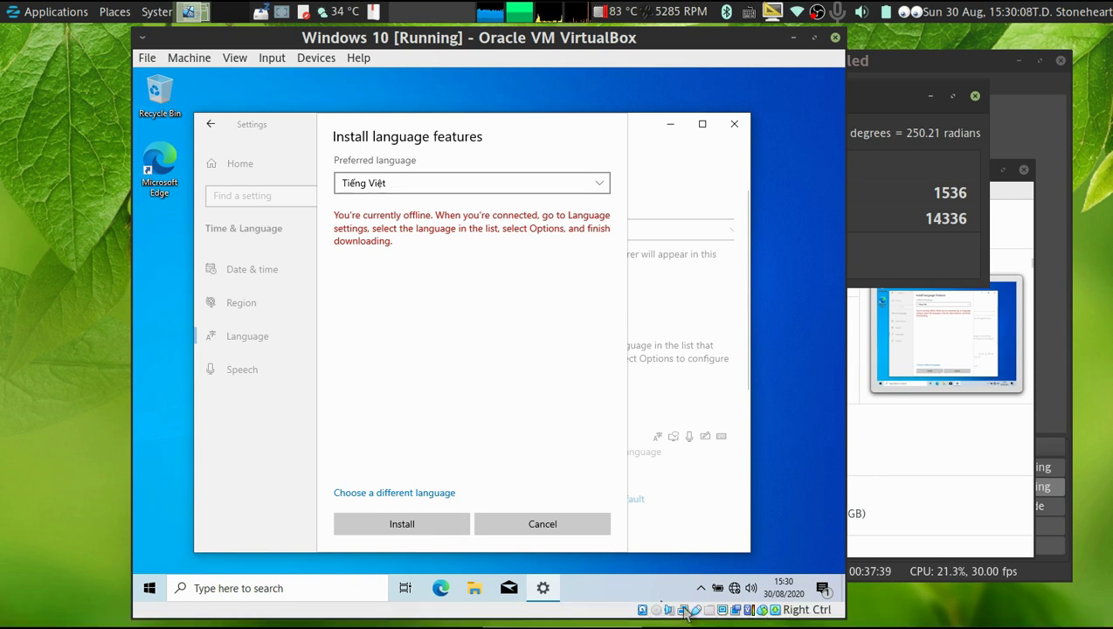
mouse_move(686, 612)
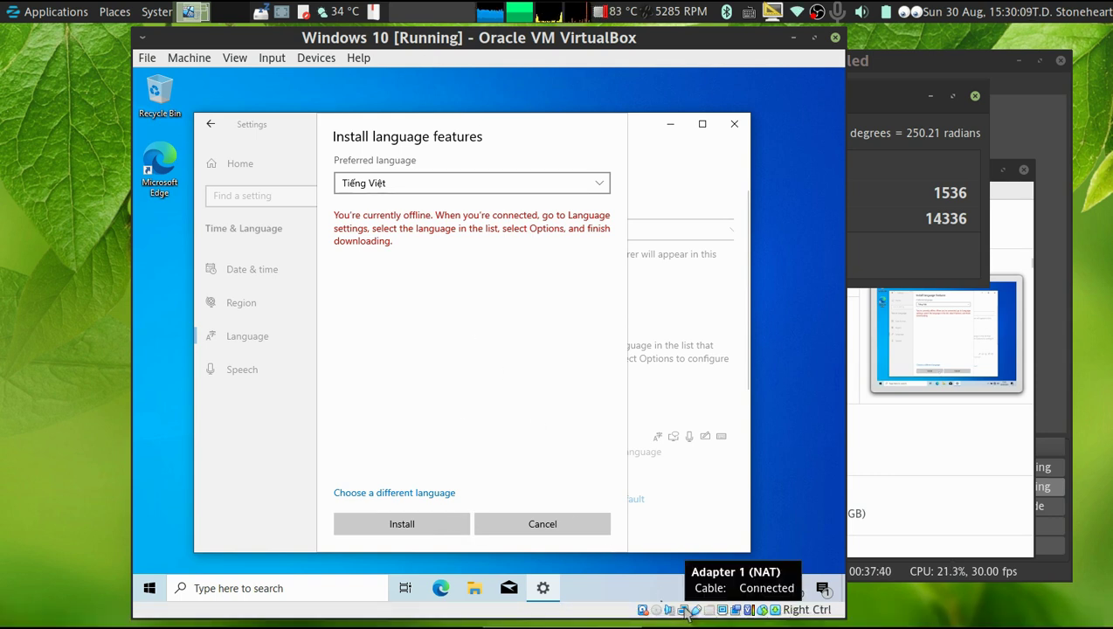
left_click(430, 524)
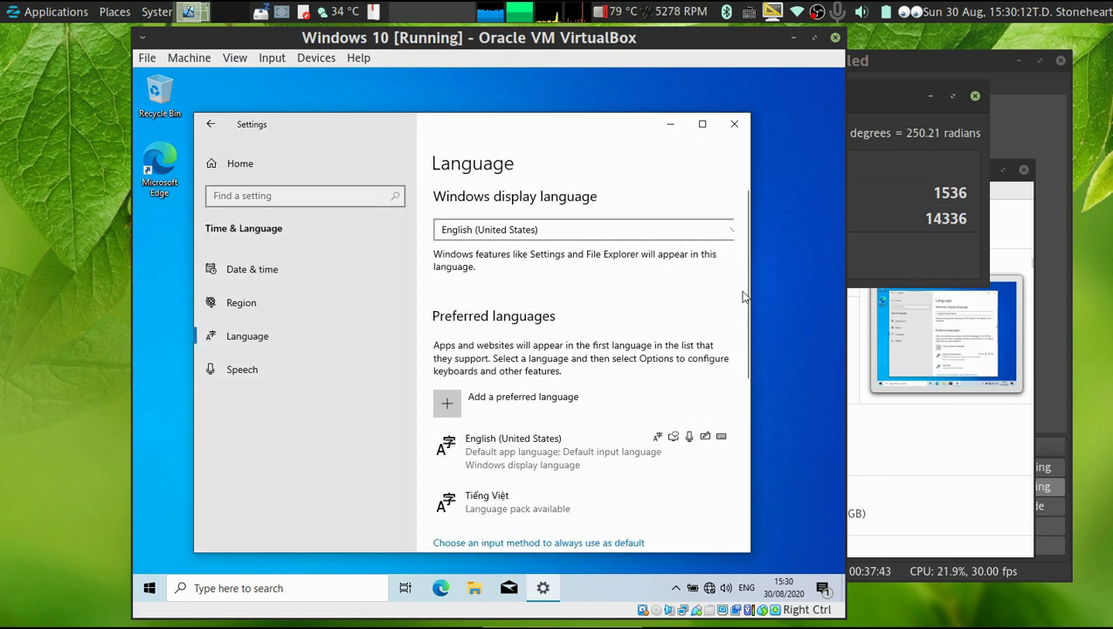
left_click_drag(743, 291, 745, 386)
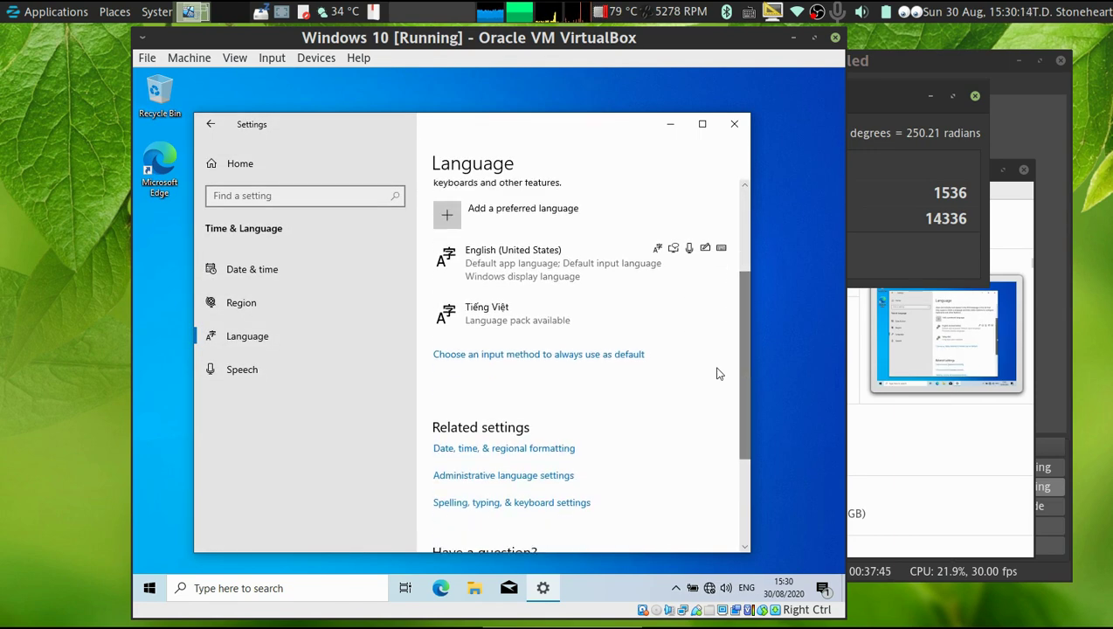
Open the Vietnamese language options, inspect the installed Telex keyboard and the keyboards available to add, and minimize Settings
left_click(599, 316)
left_click(626, 361)
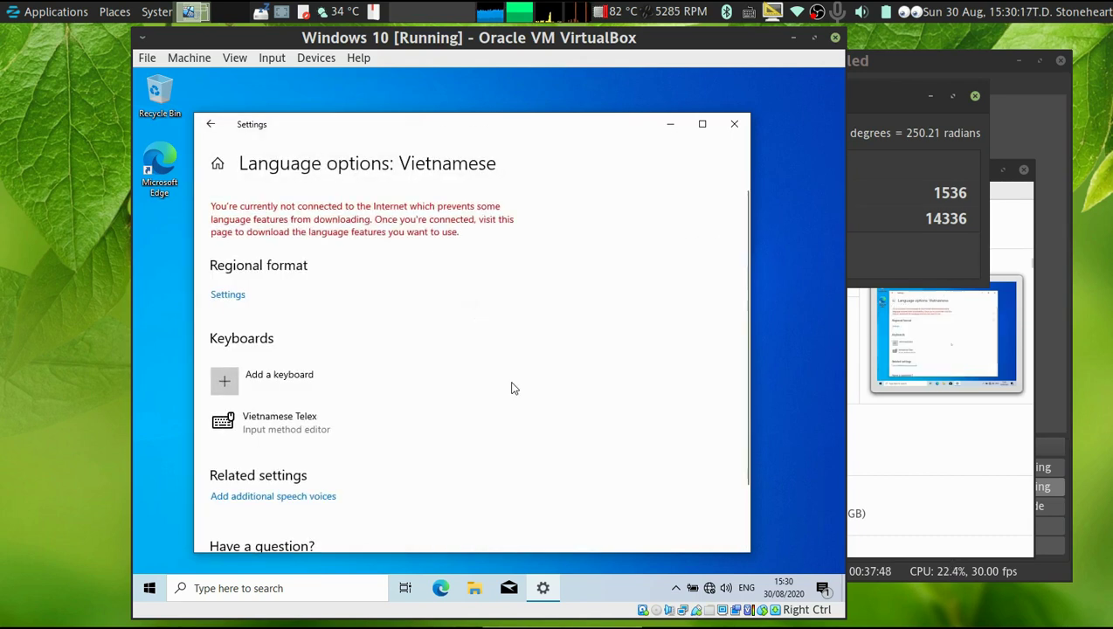
left_click(345, 427)
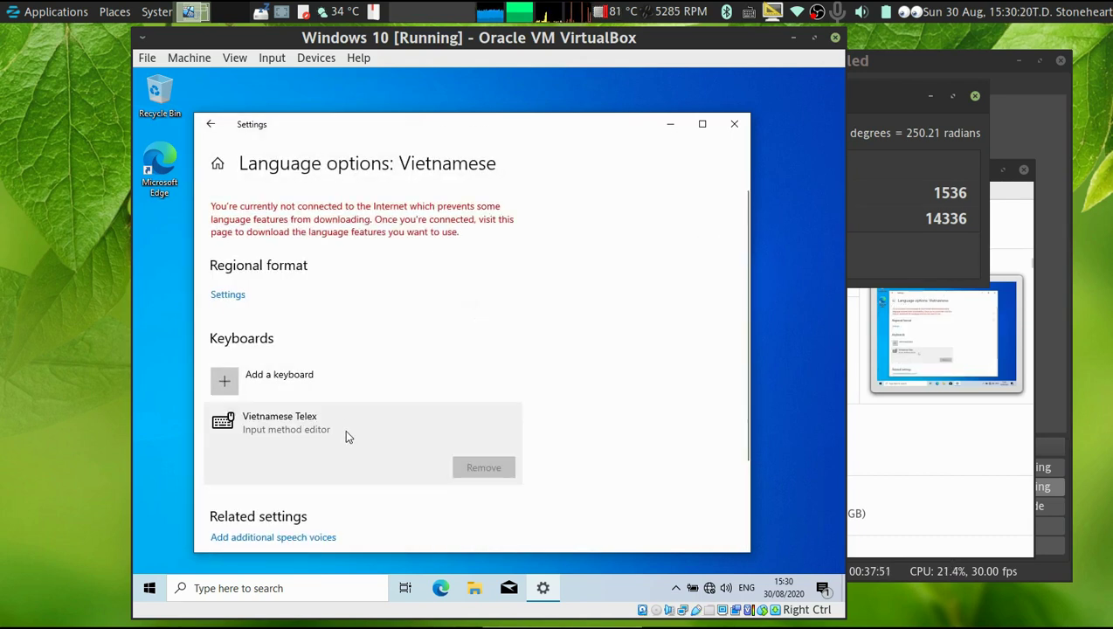
left_click(454, 378)
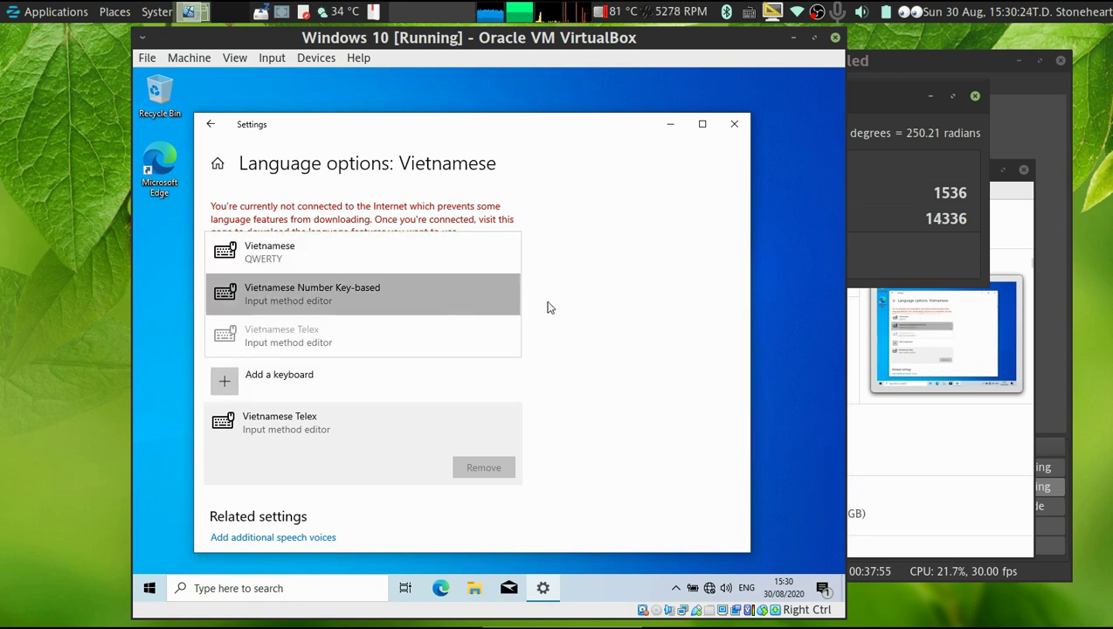
left_click(616, 312)
left_click(671, 124)
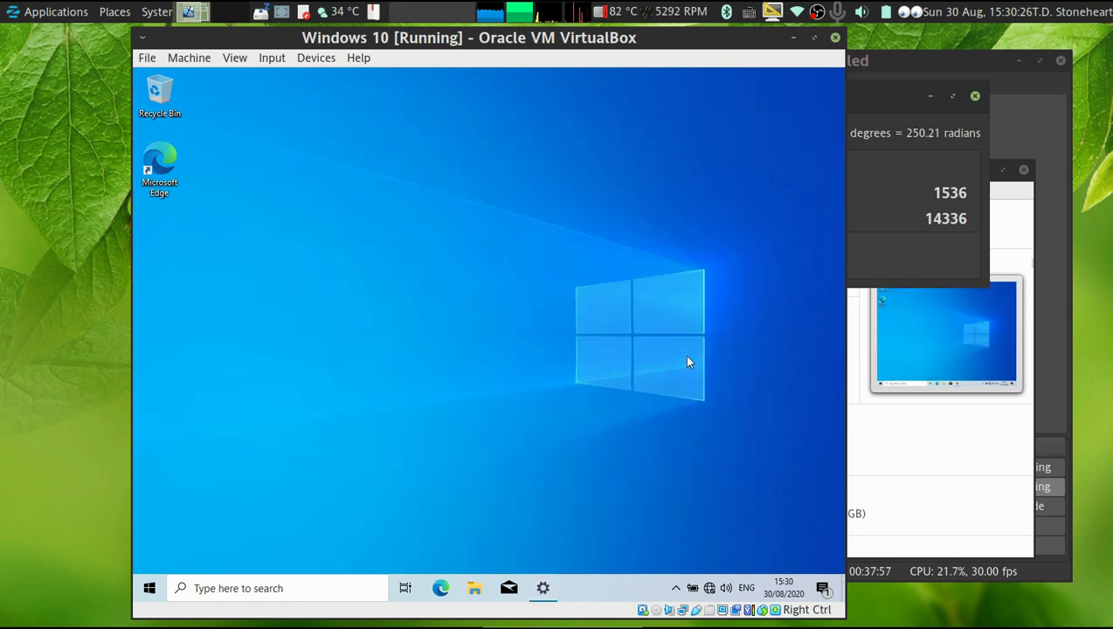
Open Notepad and switch the input method to Vietnamese Telex
left_click(316, 597)
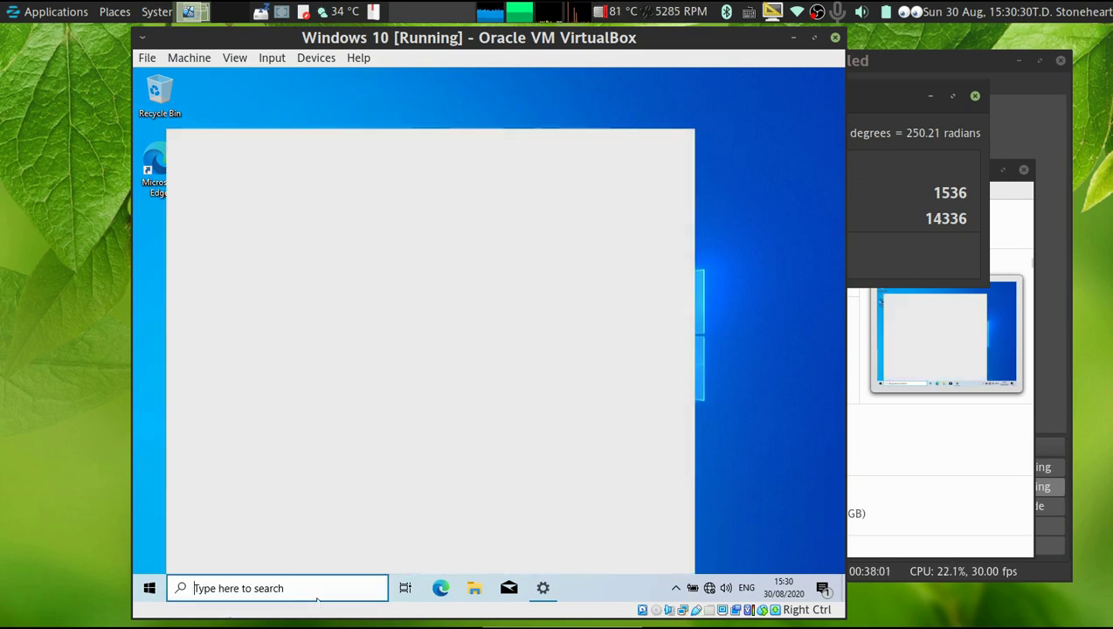
type("notepag")
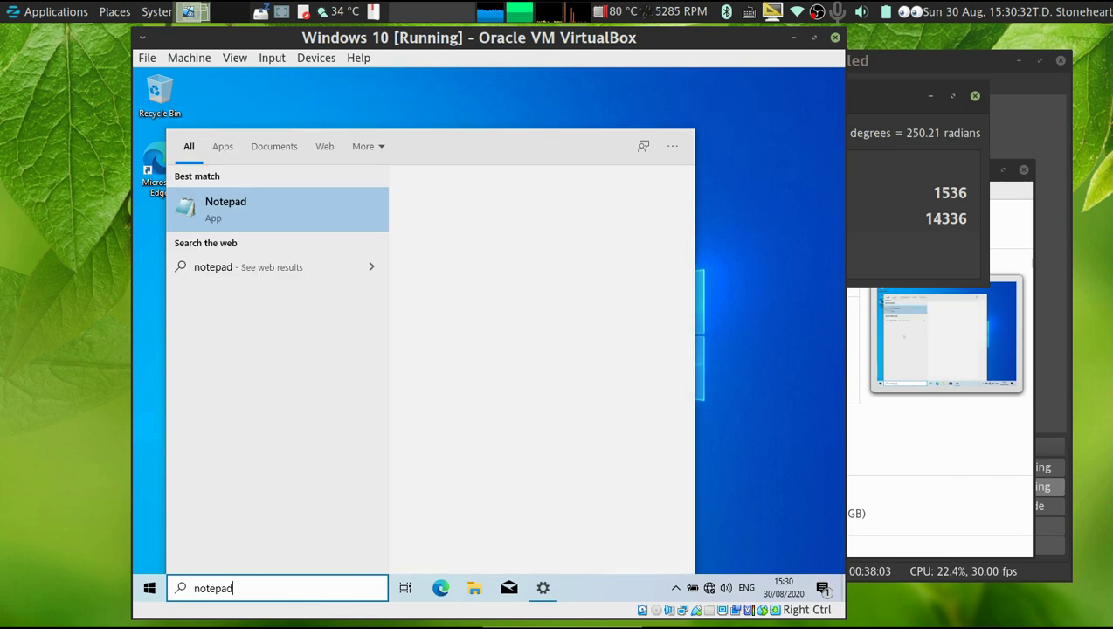
left_click(262, 209)
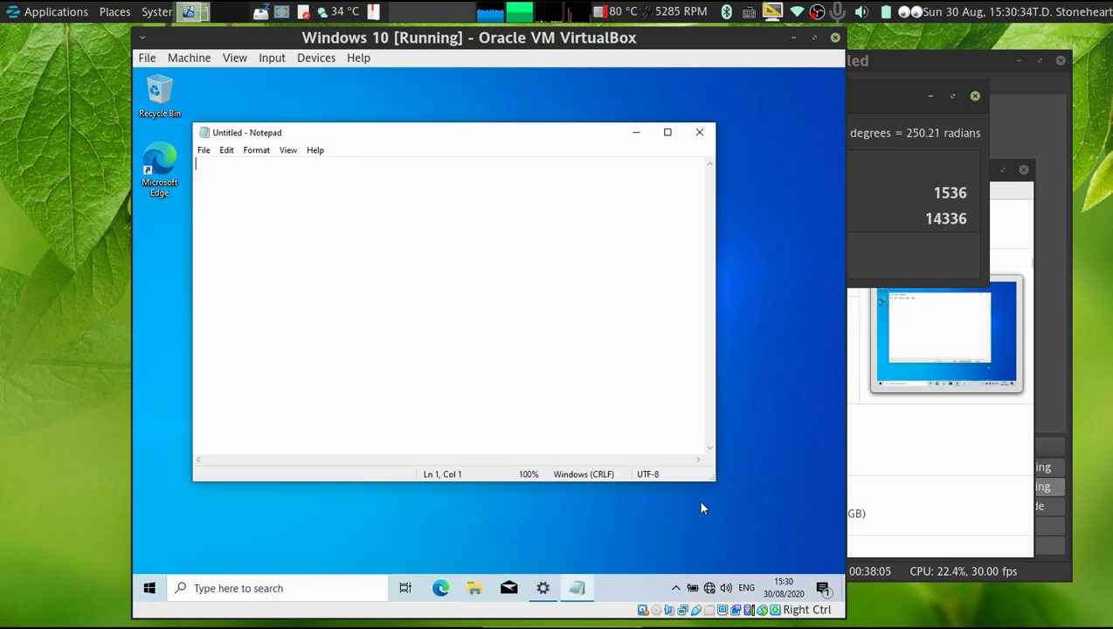
left_click(746, 588)
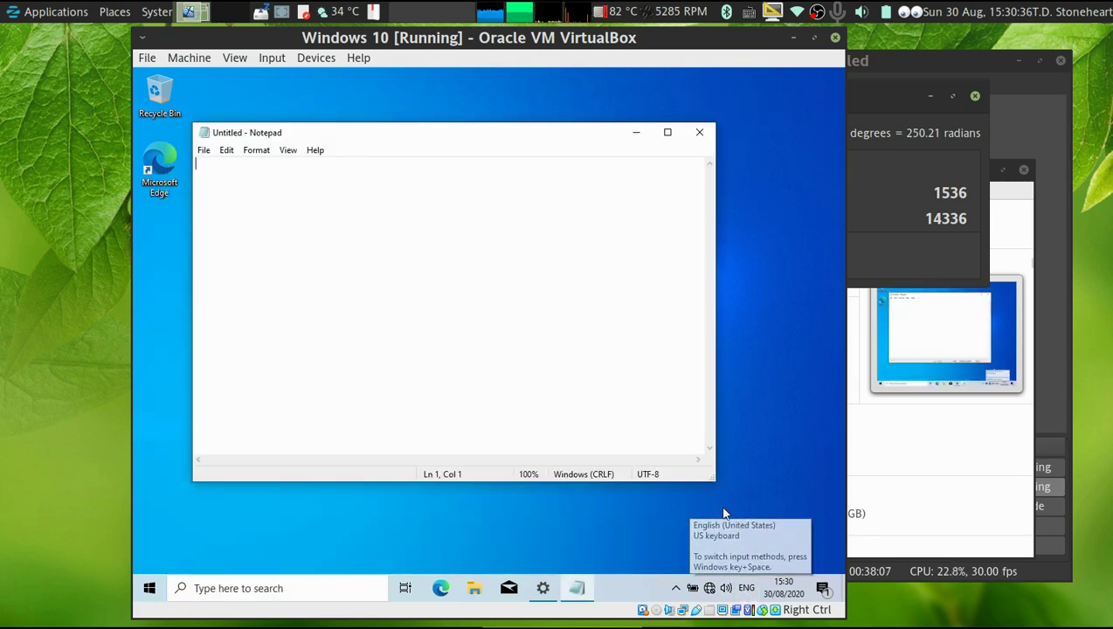
left_click(733, 522)
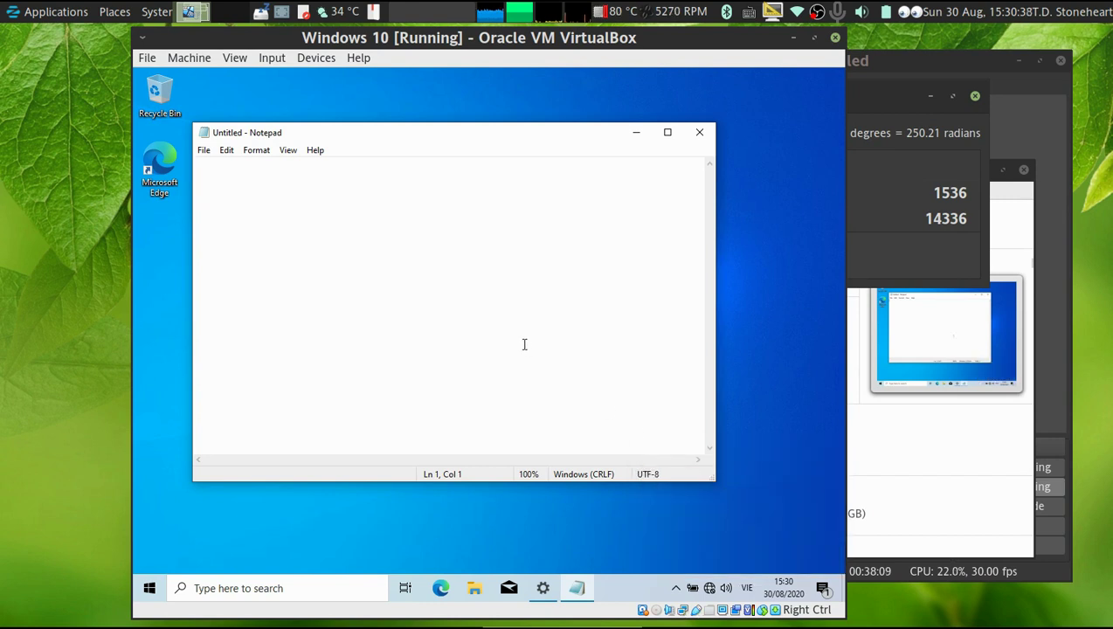
Test Vietnamese input in Notepad with "Bộ gõ tiếng Việt đang hoạt động bình thường." and clear the text
type("ộ gõ t")
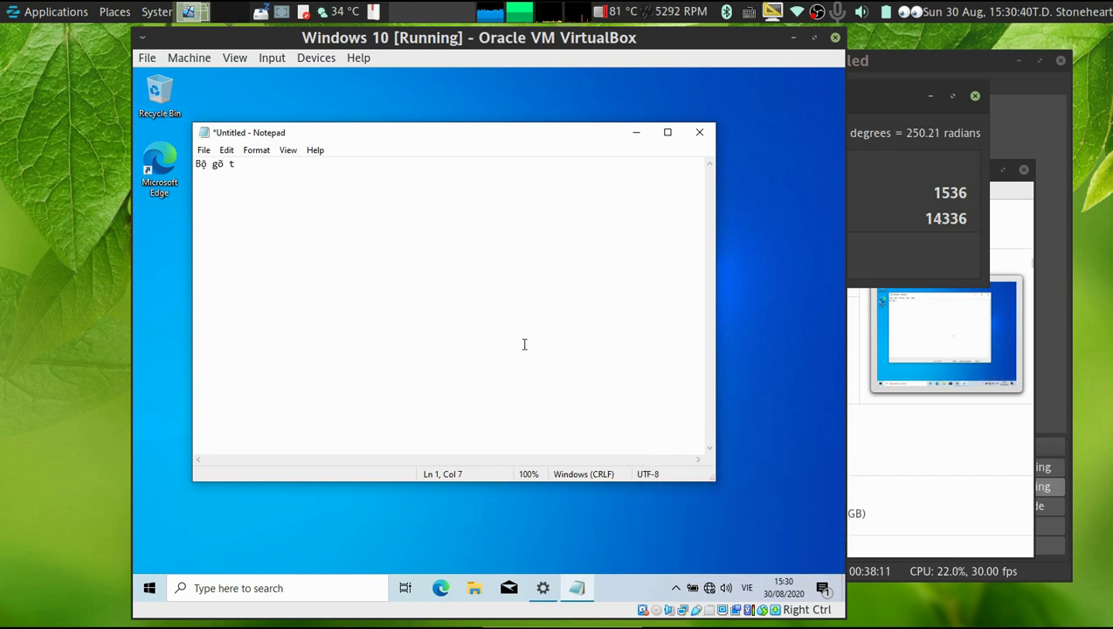
type("iếng Việt")
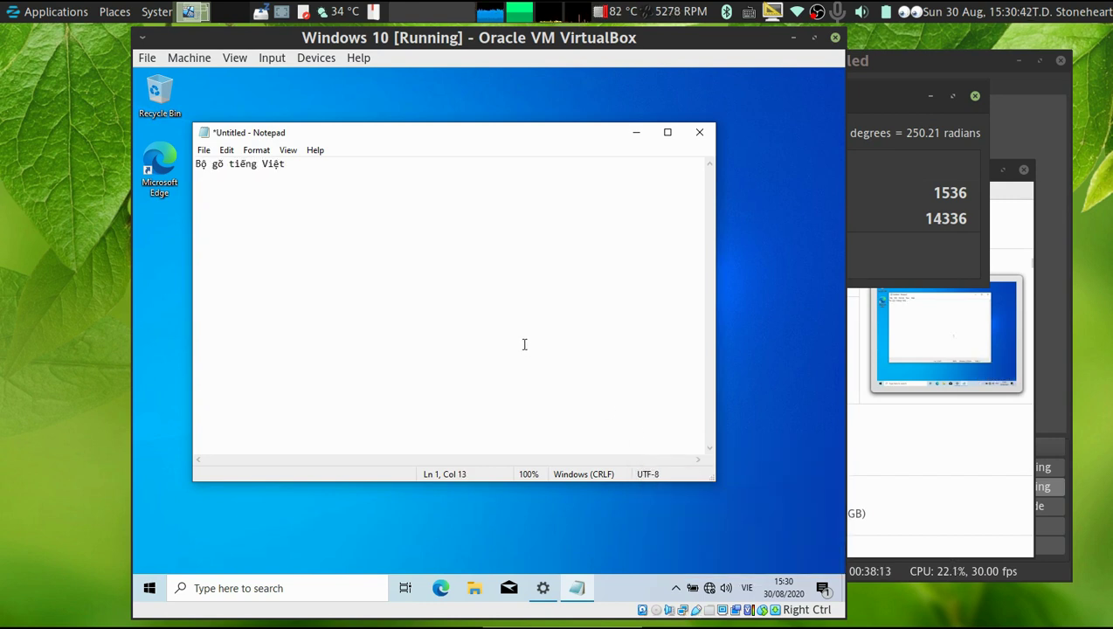
type(" đang hoạt động")
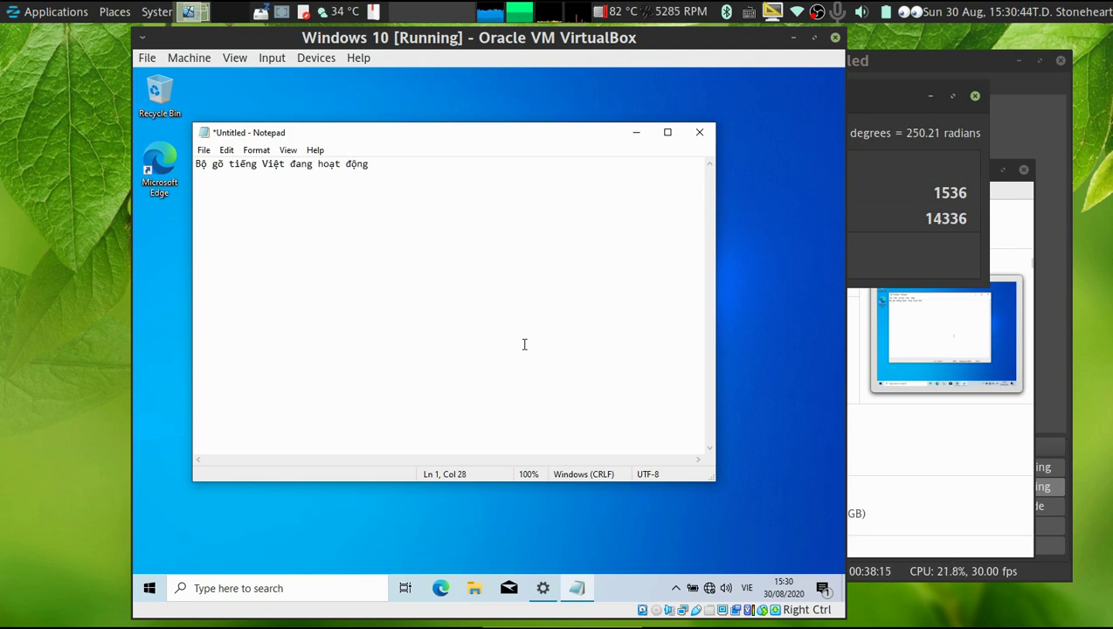
type(" bình th][")
type("ường.")
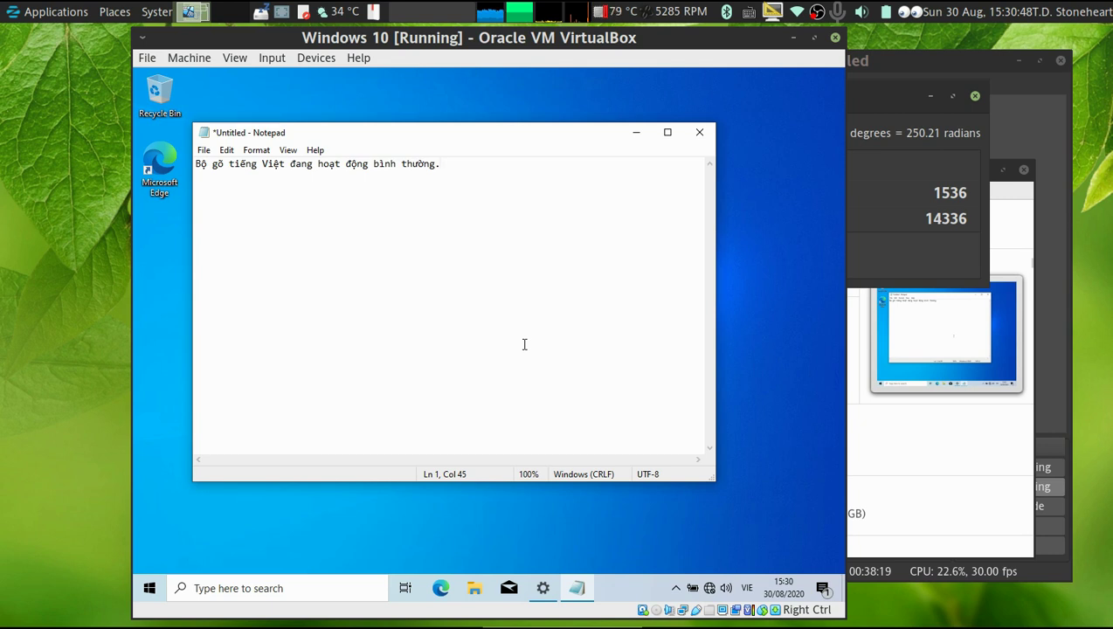
key("ctrl+a")
key("BackSpace")
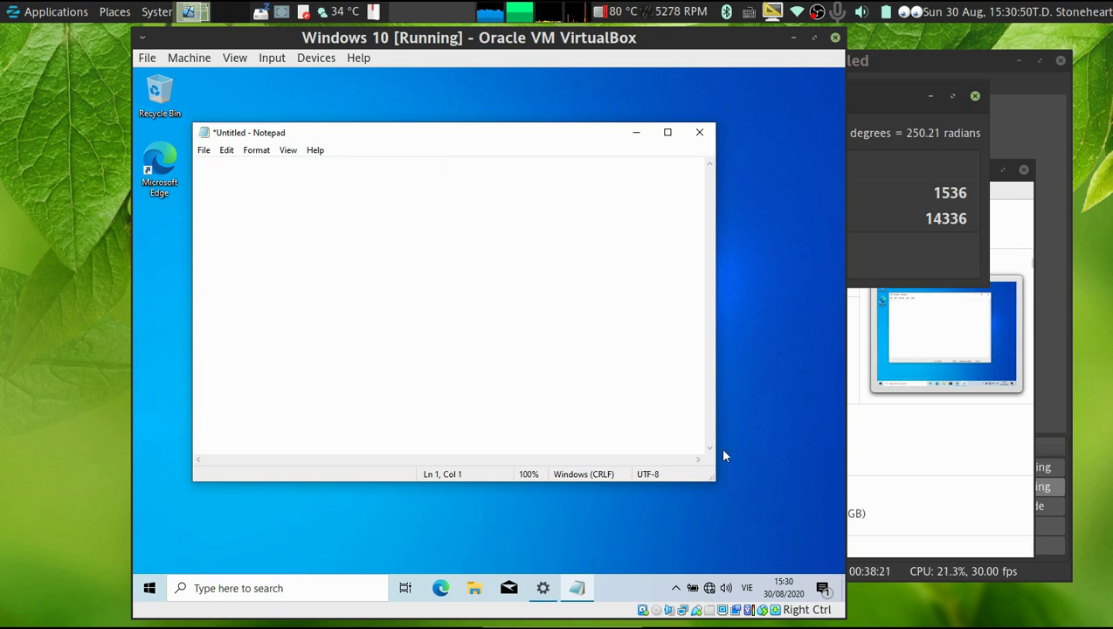
Switch the input method back to English (United States), US keyboard
left_click(753, 574)
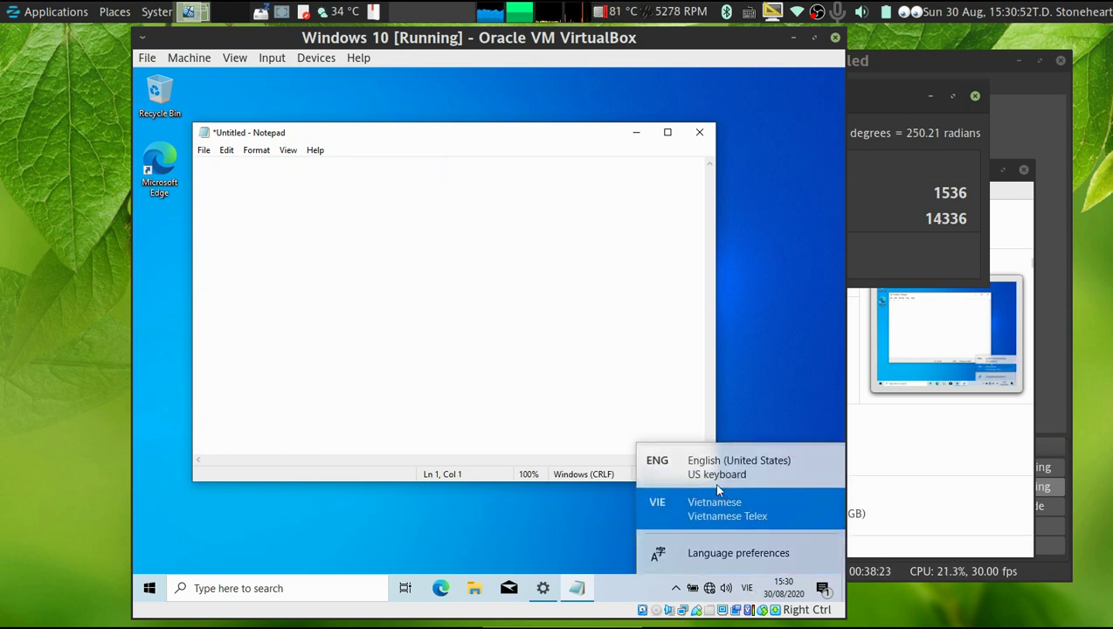
left_click(713, 479)
left_click(772, 387)
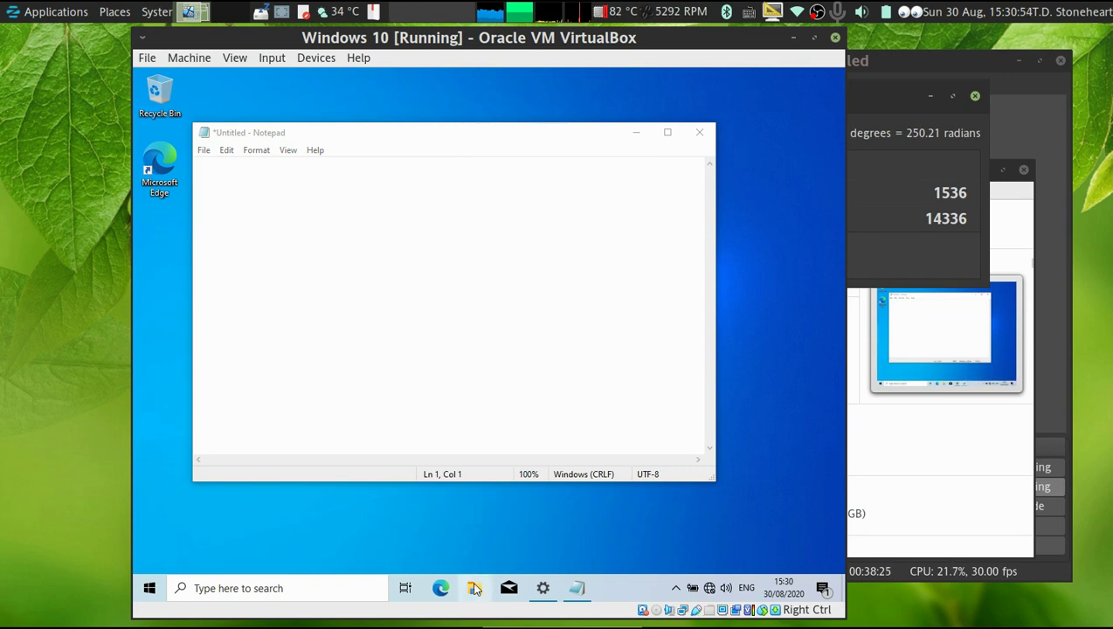
Open Local Disk (C:) in File Explorer and run UniKeyNT.exe
key("super+e")
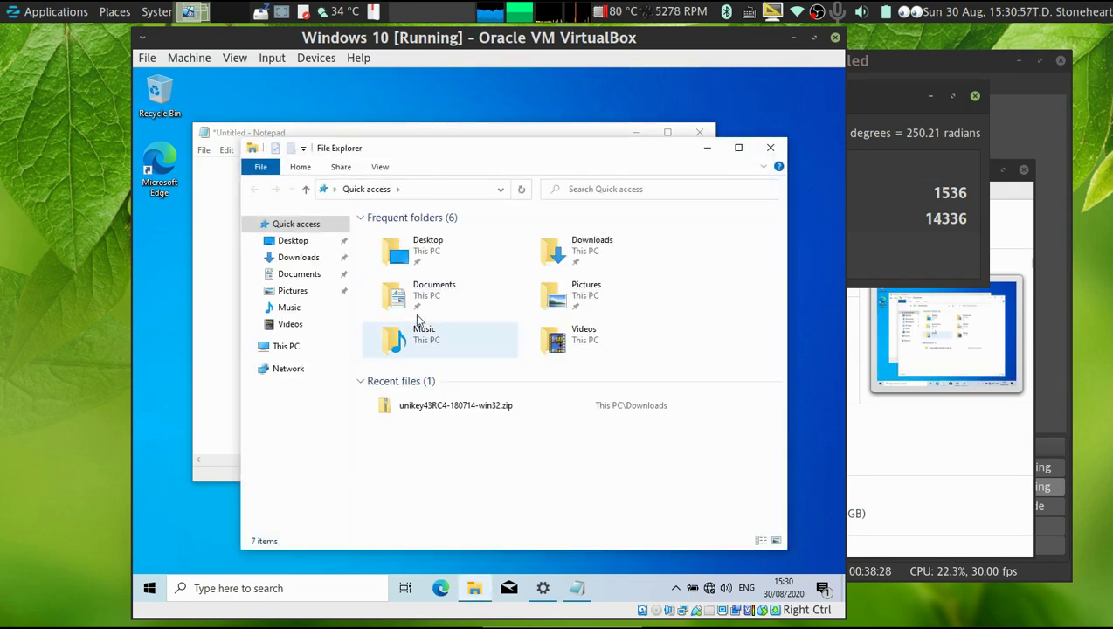
left_click(281, 347)
double_click(453, 409)
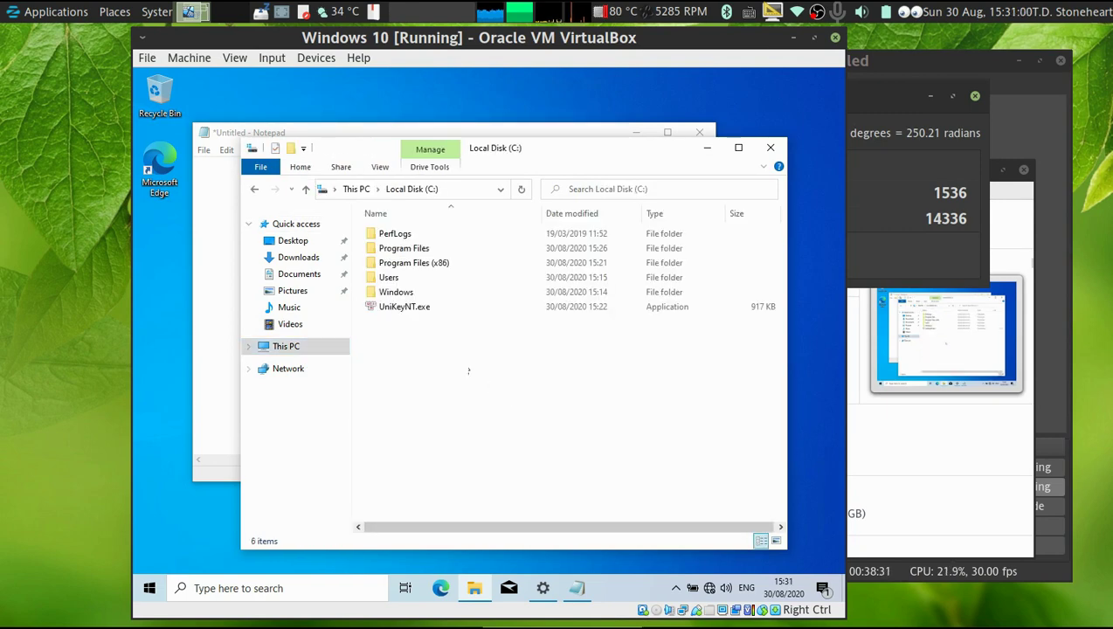
left_click(415, 311)
double_click(416, 311)
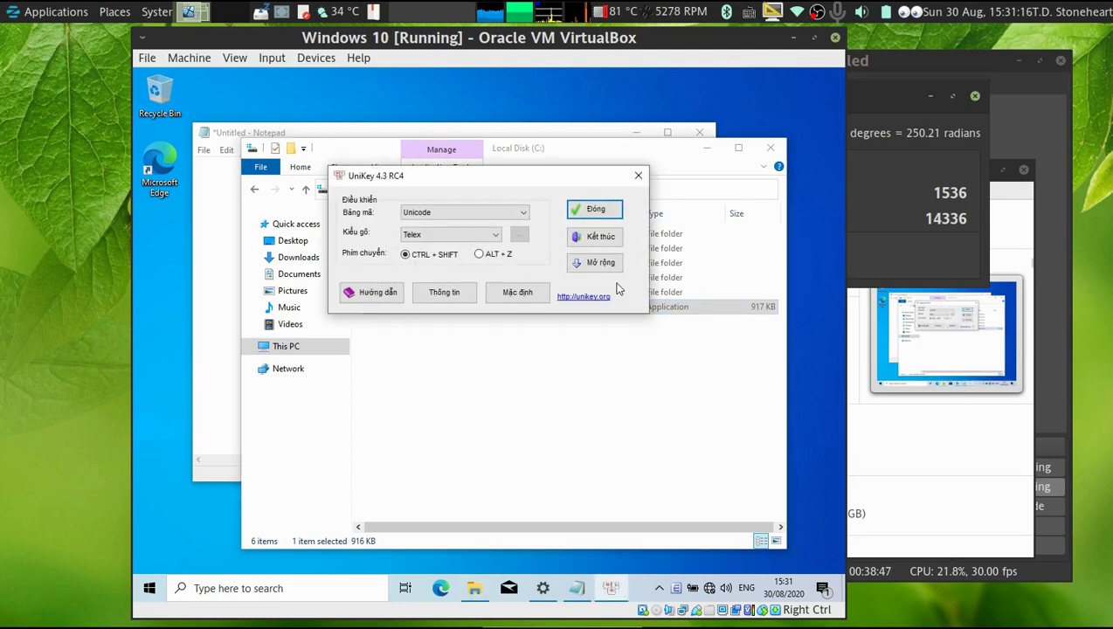
In UniKey's expanded options, turn off showing the dialog at startup, enable starting with Windows, and close the dialog
left_click(601, 263)
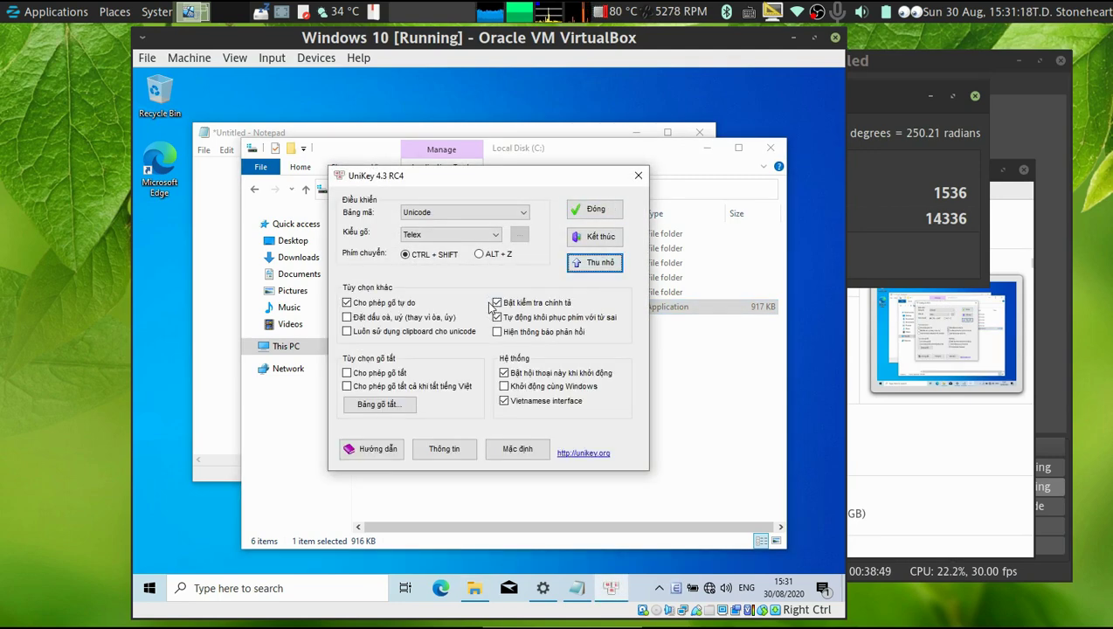
left_click(532, 375)
left_click(538, 387)
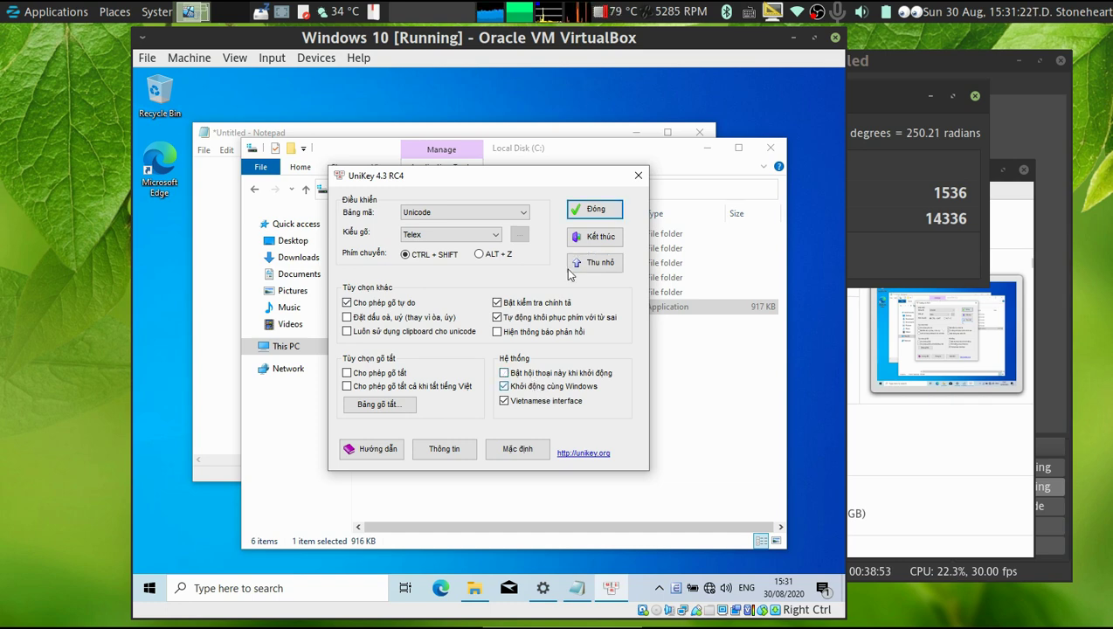
left_click(583, 209)
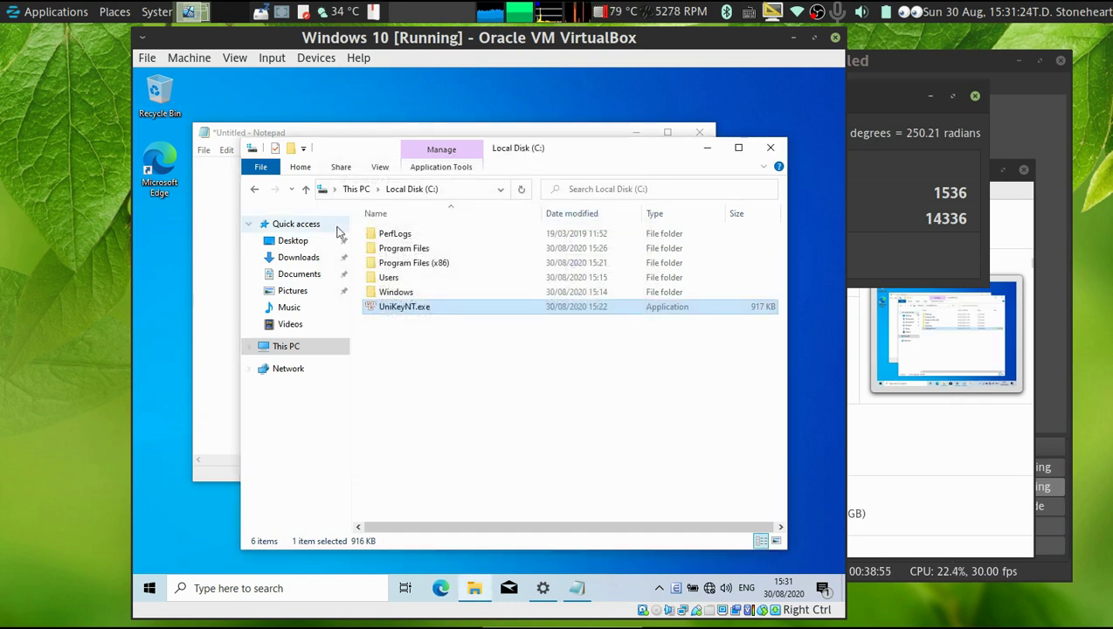
Test UniKey's Vietnamese typing in Notepad with the sentence "Bộ gõ tiếng Việt đang hoạt động bình thường", and clear it
left_click(210, 262)
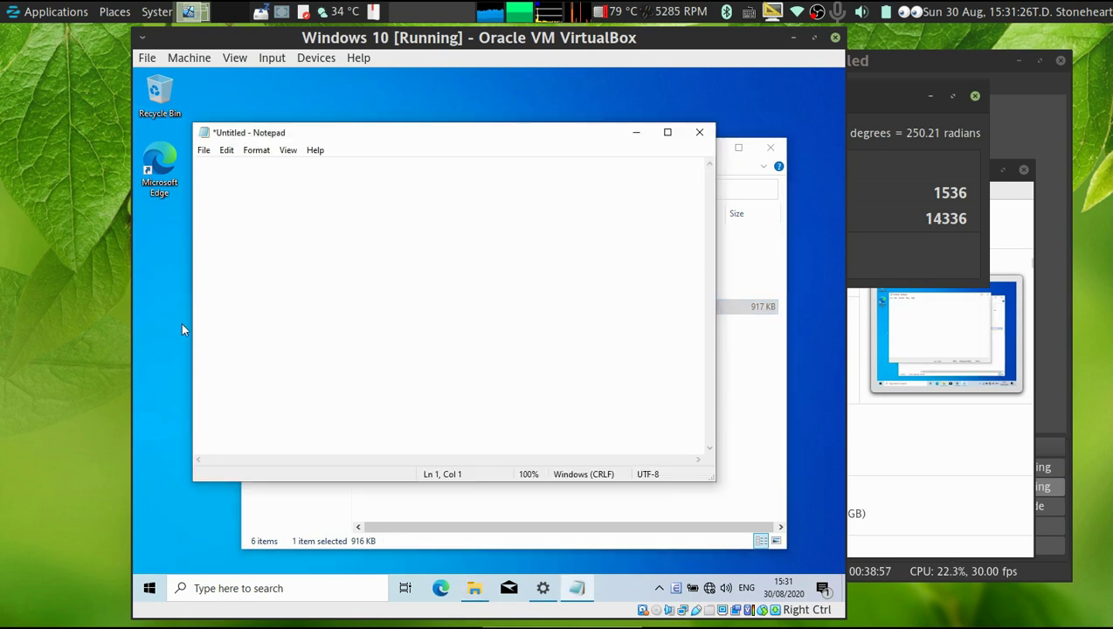
left_click(584, 373)
type("Bộ gõ ")
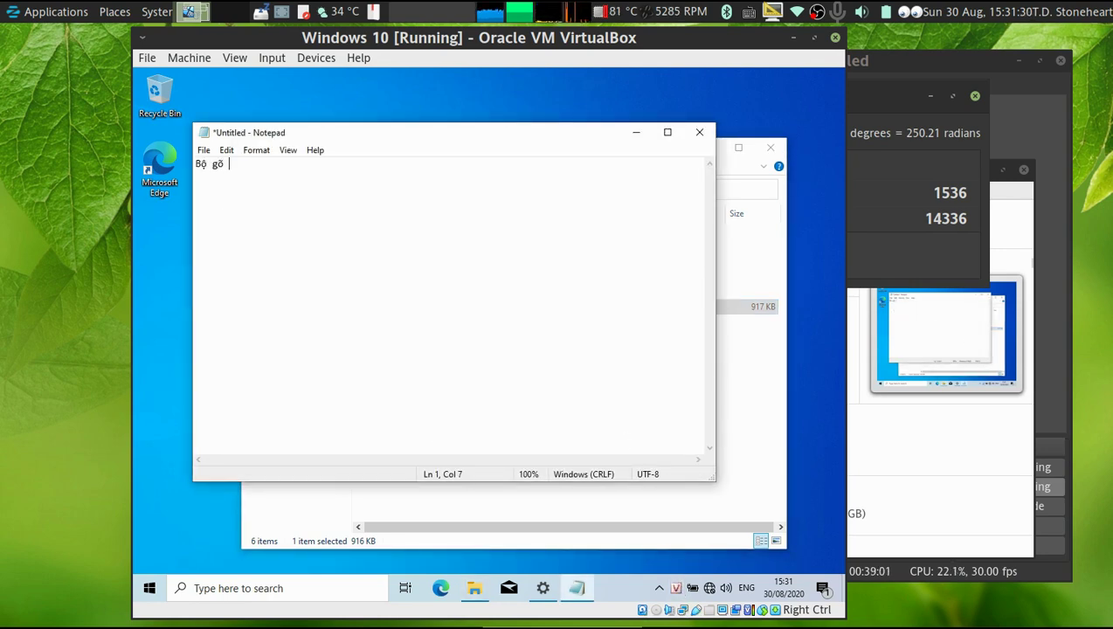
type("tieengs Vieetj")
key("BackSpace")
key("BackSpace")
key("BackSpace")
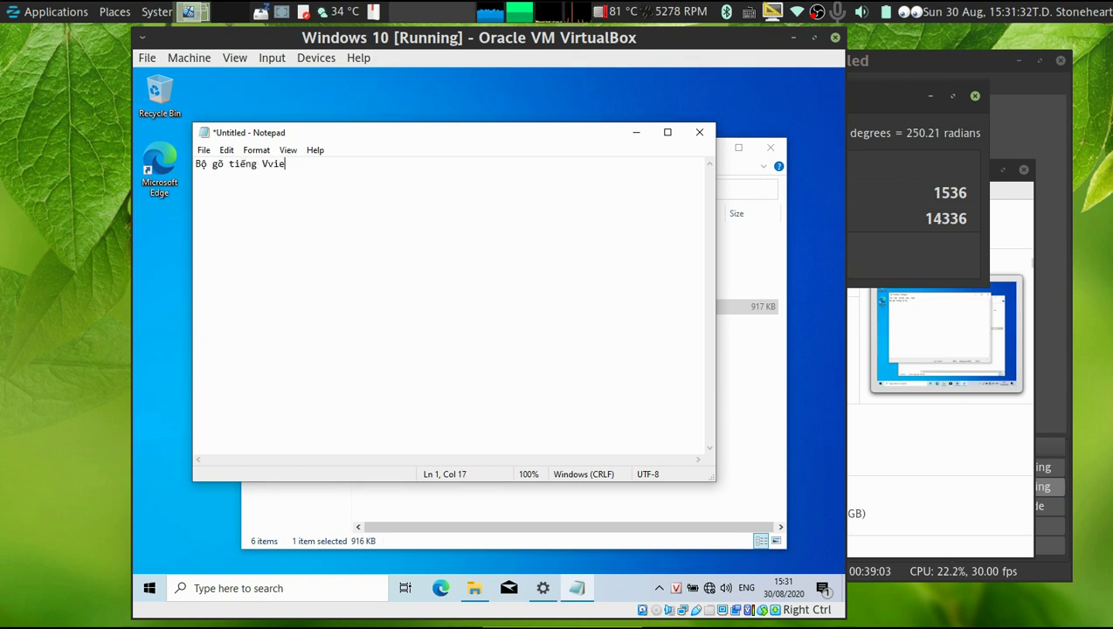
type("ieetj ddang hoatj dd")
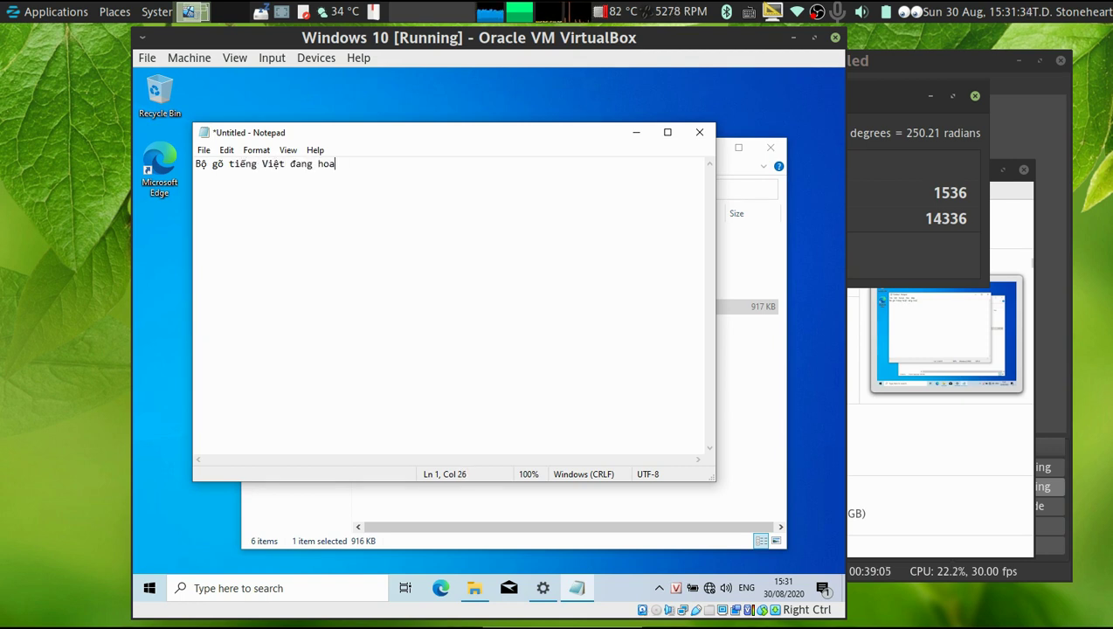
type("oongj binhf thuwowngf.")
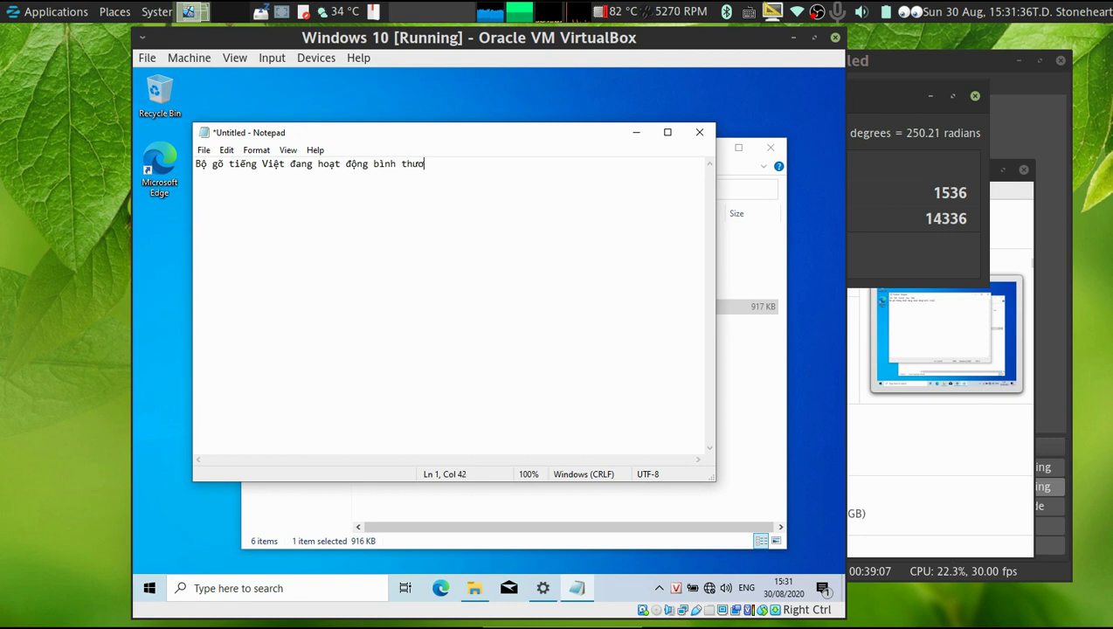
key("ctrl+a")
key("BackSpace")
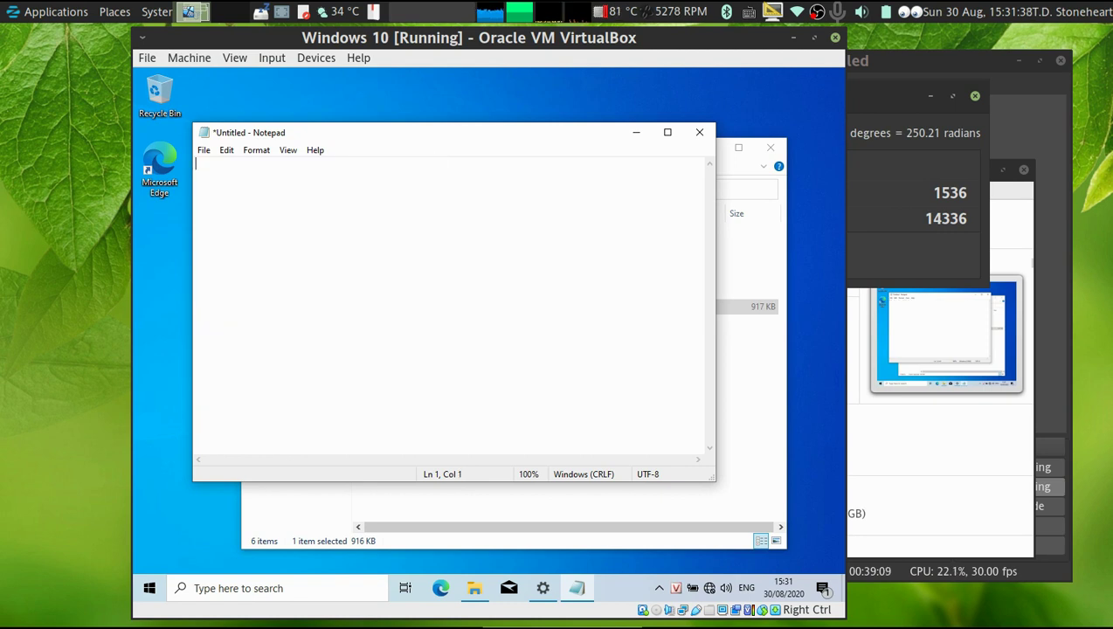
Close the Notepad, File Explorer and minimized Settings windows
left_click(700, 132)
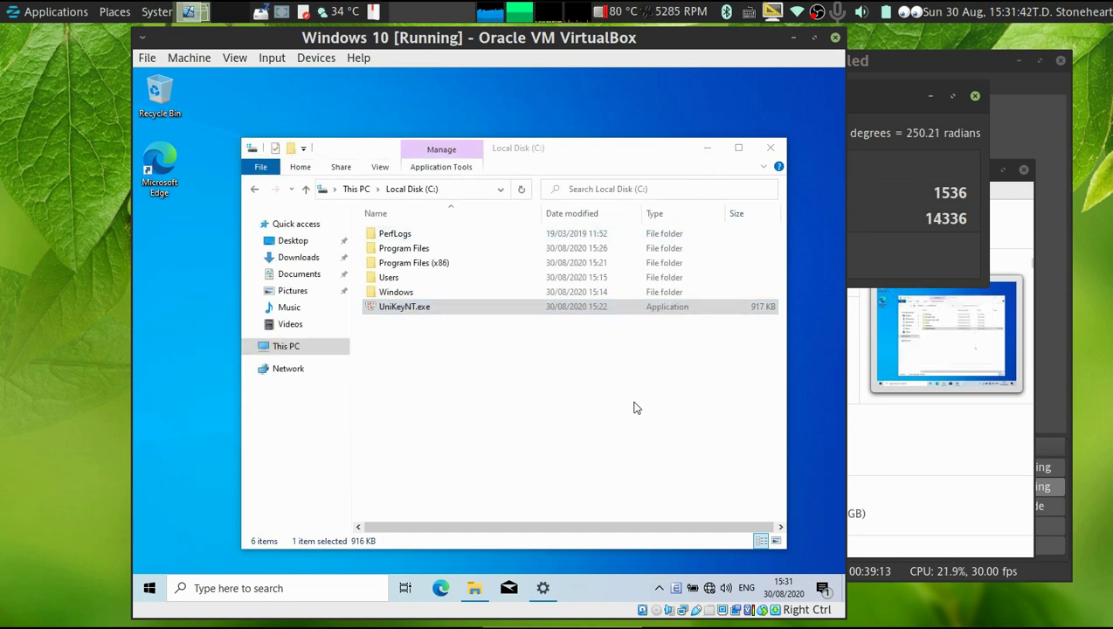
left_click(662, 419)
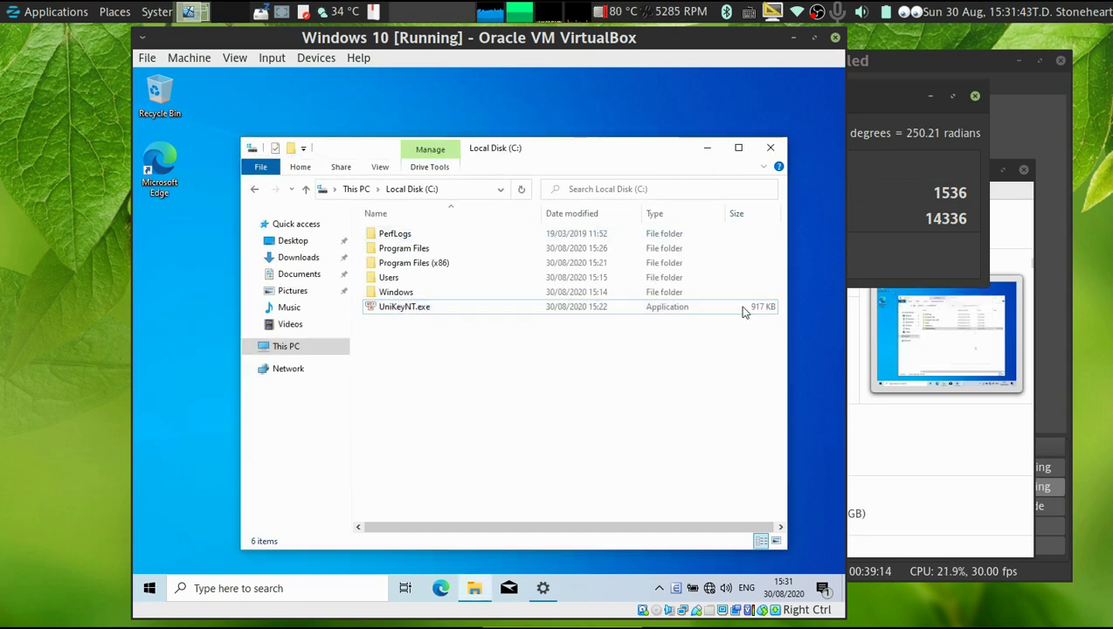
left_click(772, 152)
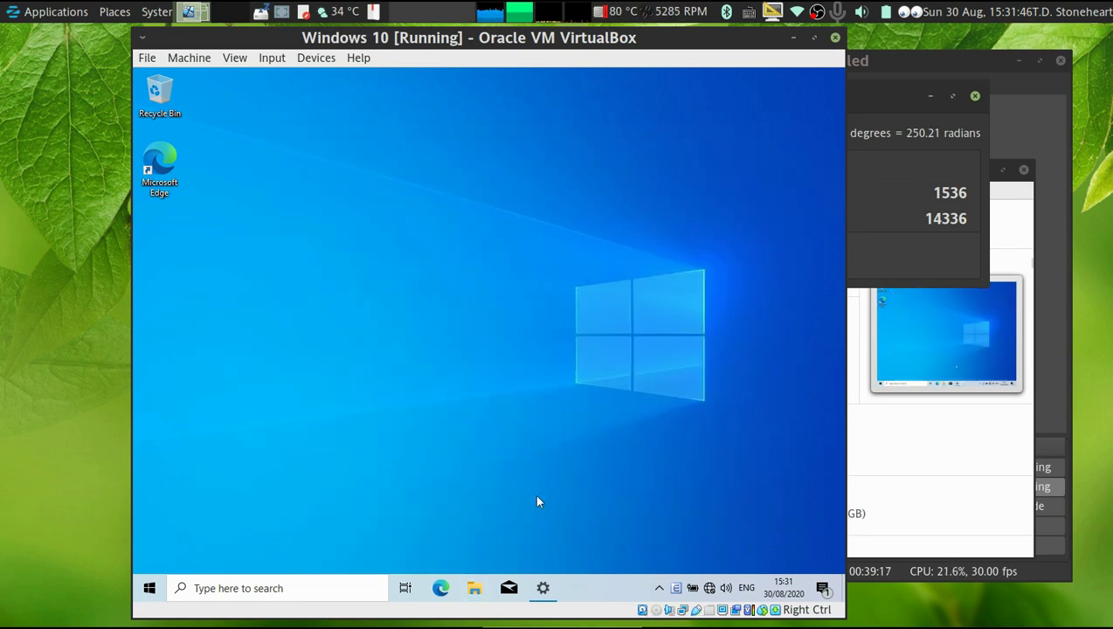
left_click(542, 588)
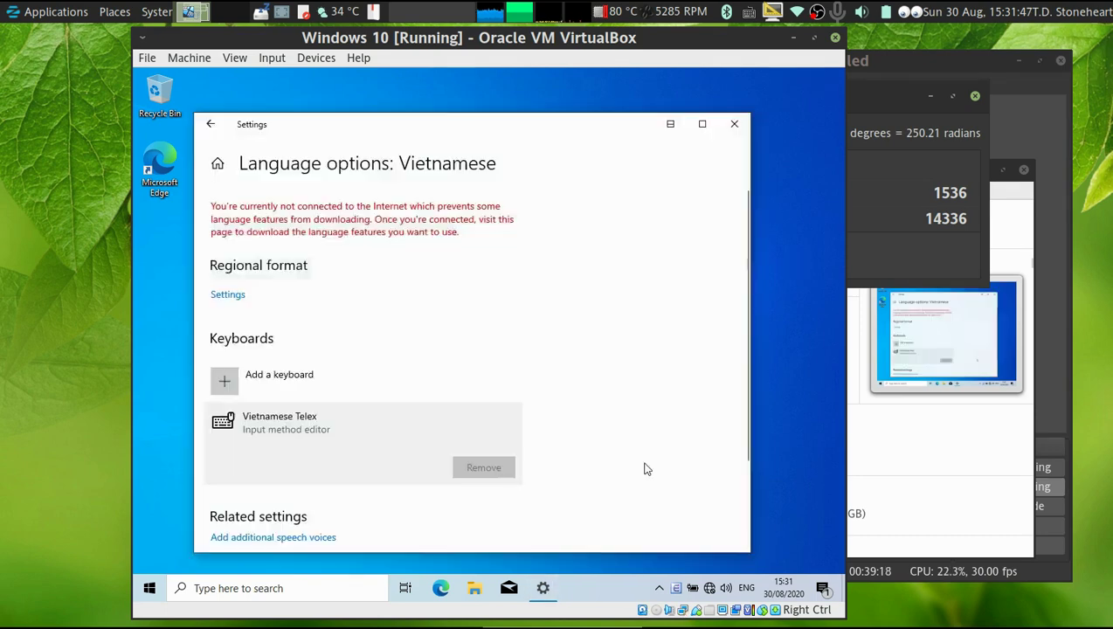
left_click(734, 123)
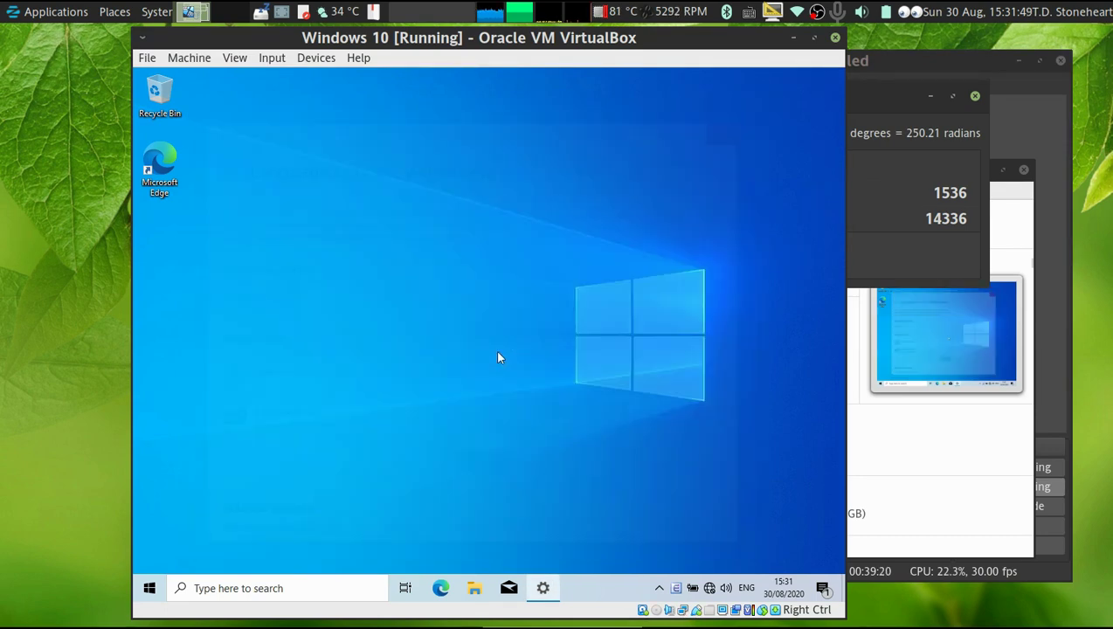
Open the Windows Update page under Update & Security in Windows Settings
left_click(149, 588)
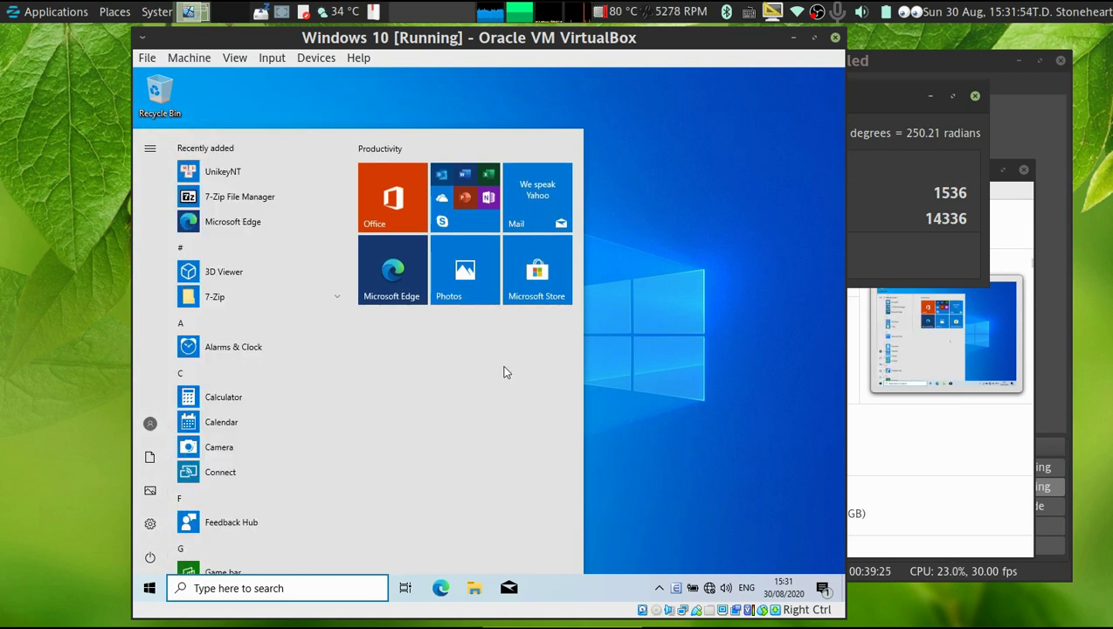
left_click(151, 523)
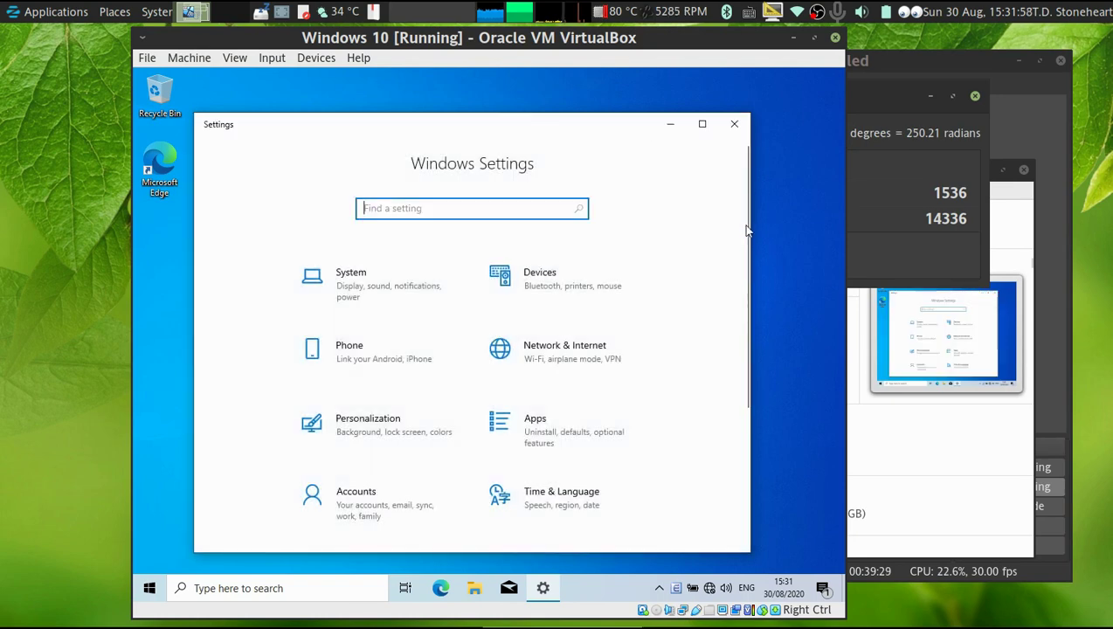
left_click_drag(737, 274, 733, 415)
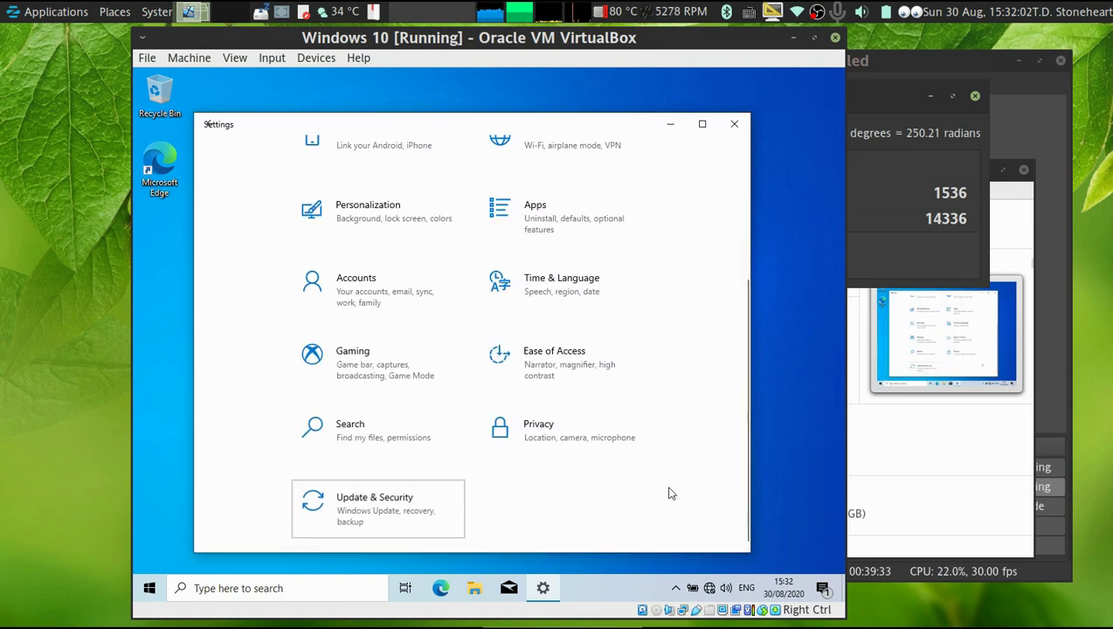
Open Control Panel's Programs and Features and bring up the list for turning Windows features on or off
left_click(330, 588)
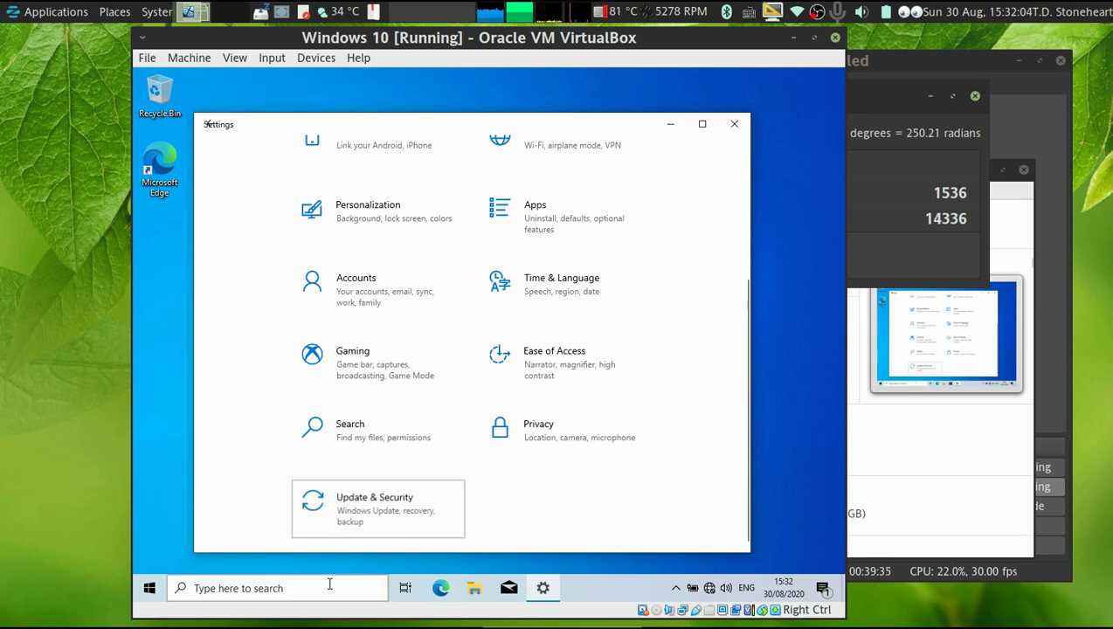
type("c")
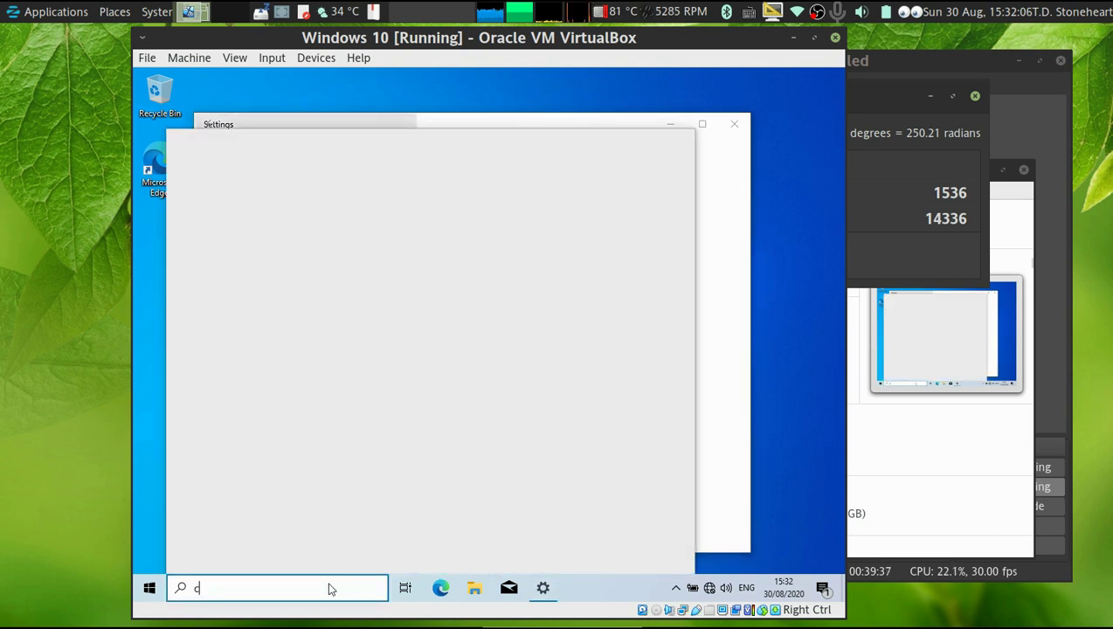
type("ontrol panel")
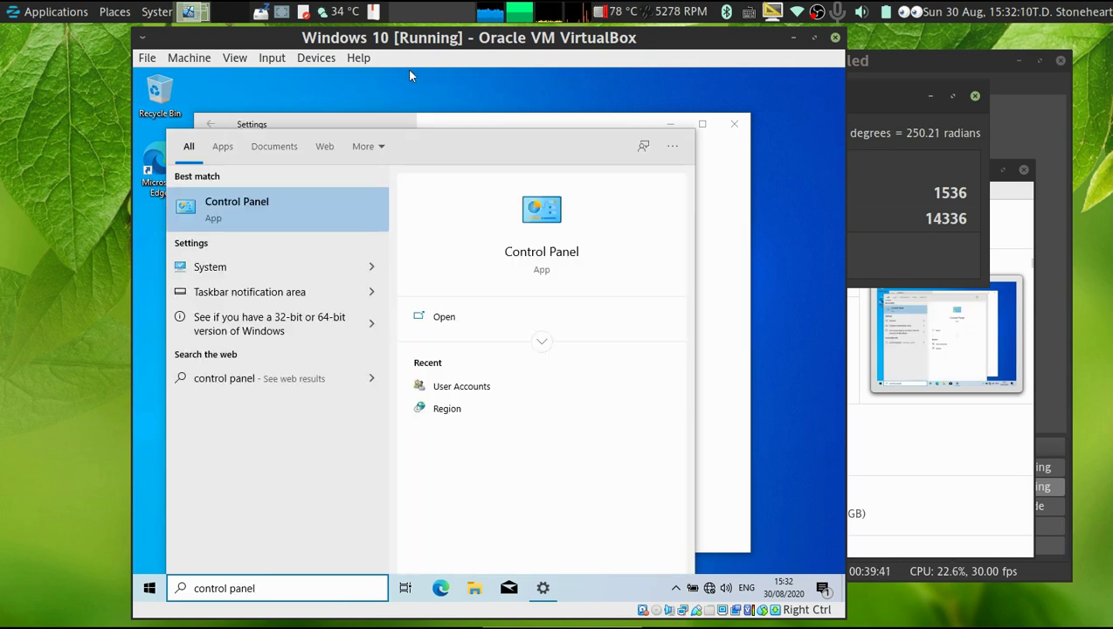
left_click(330, 199)
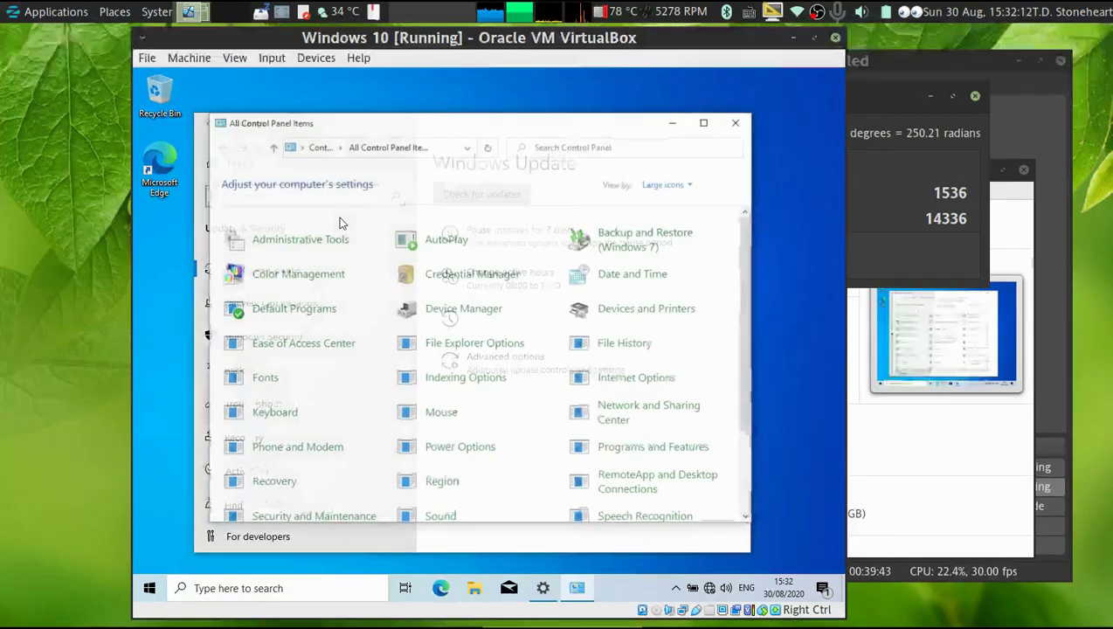
scroll(742, 283, "down", 3)
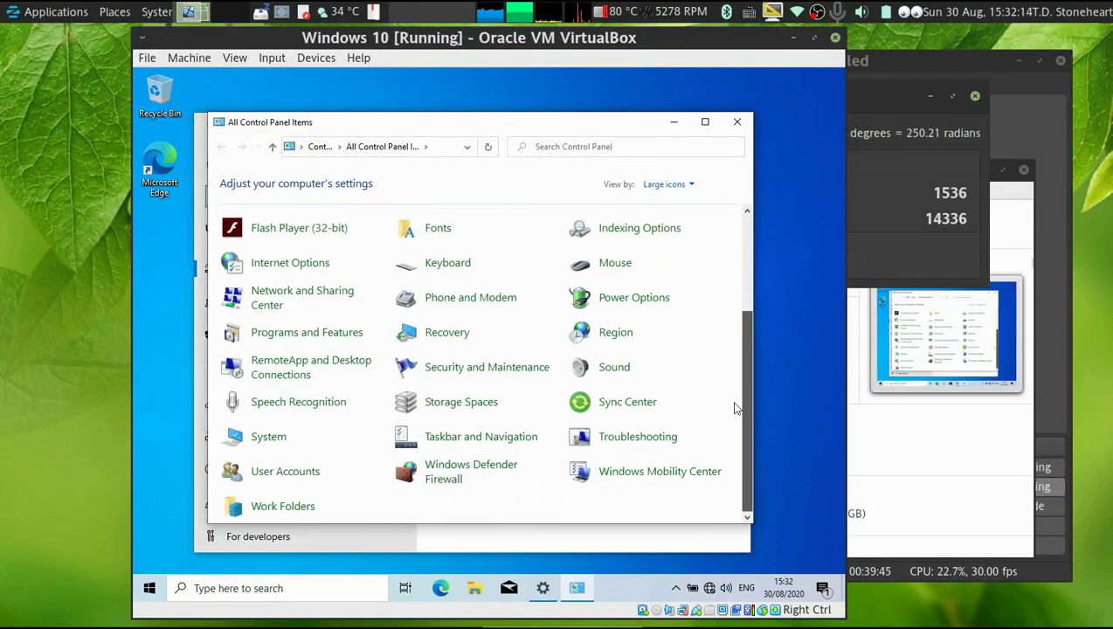
left_click(336, 337)
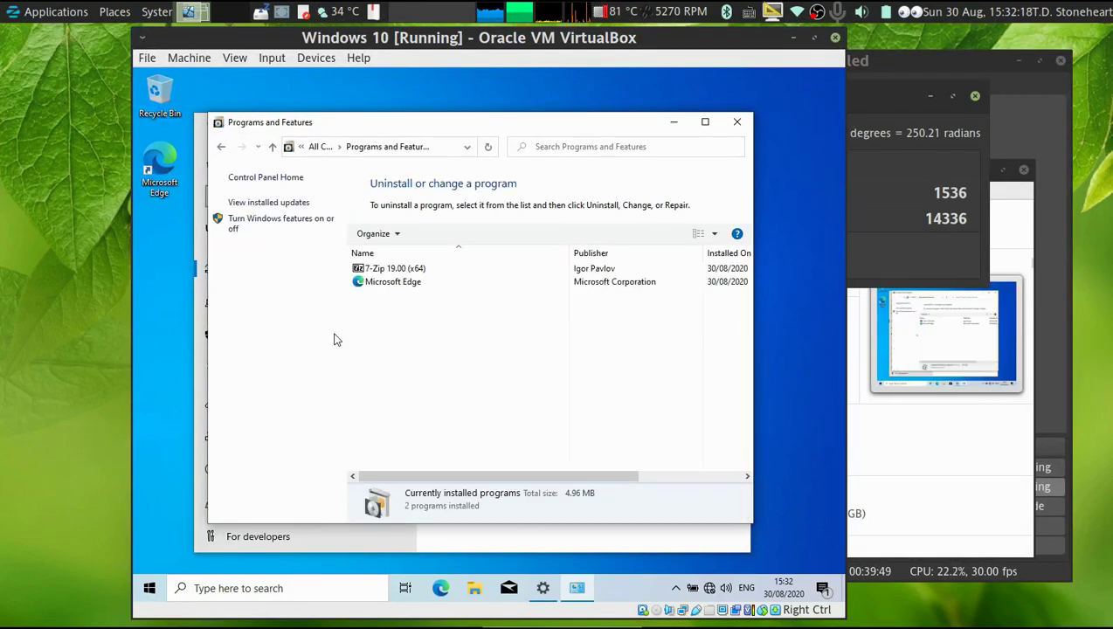
left_click(287, 220)
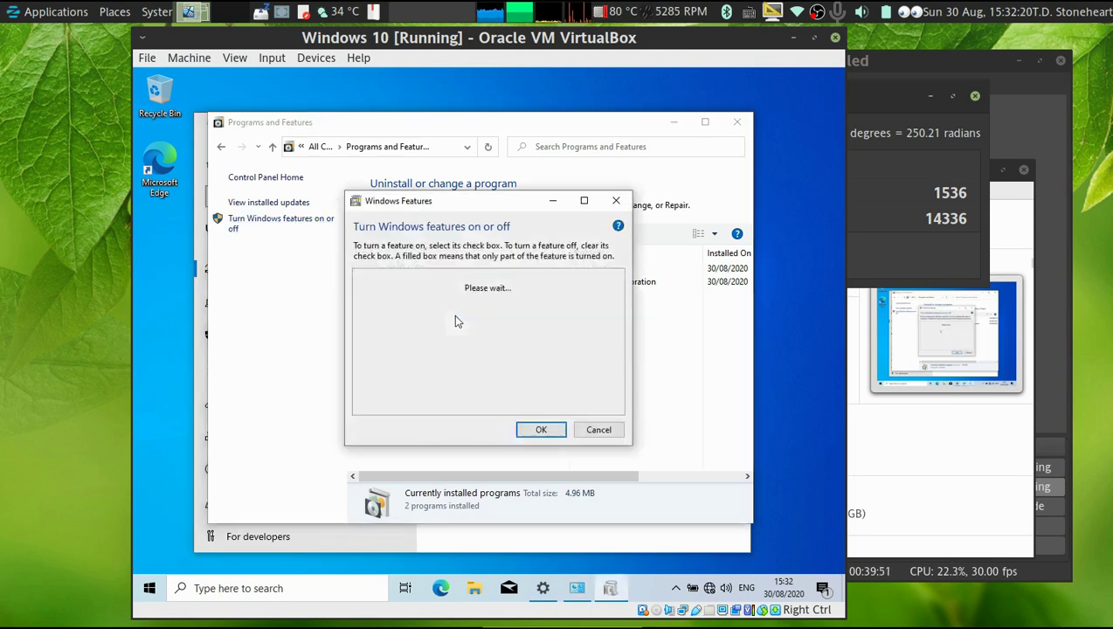
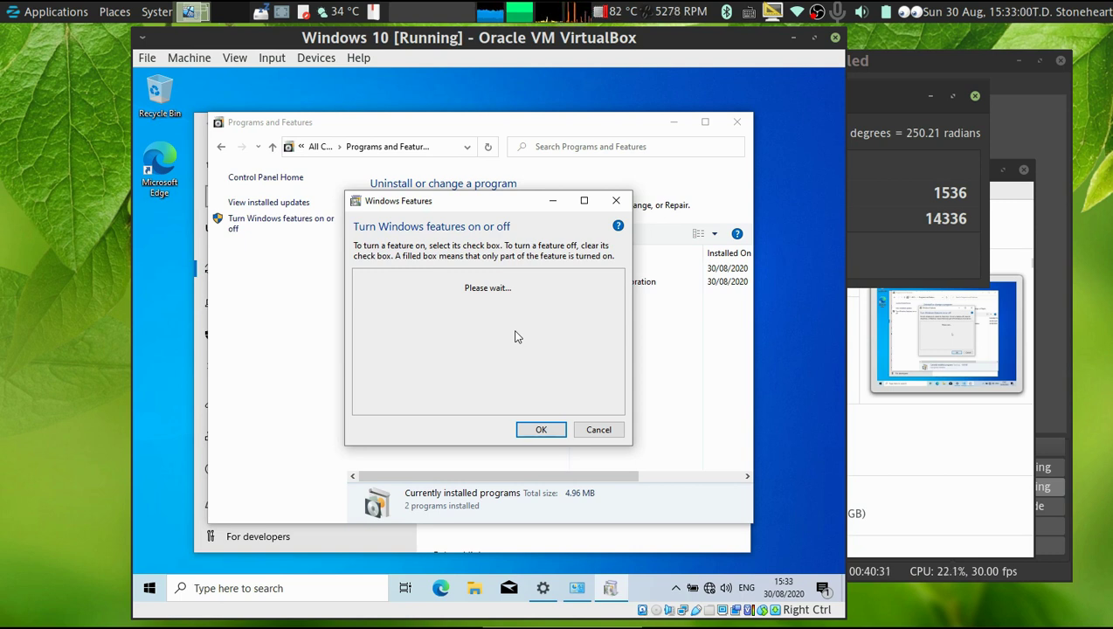
Open the properties of This PC from File Explorer and go to its System Protection settings
left_click(476, 591)
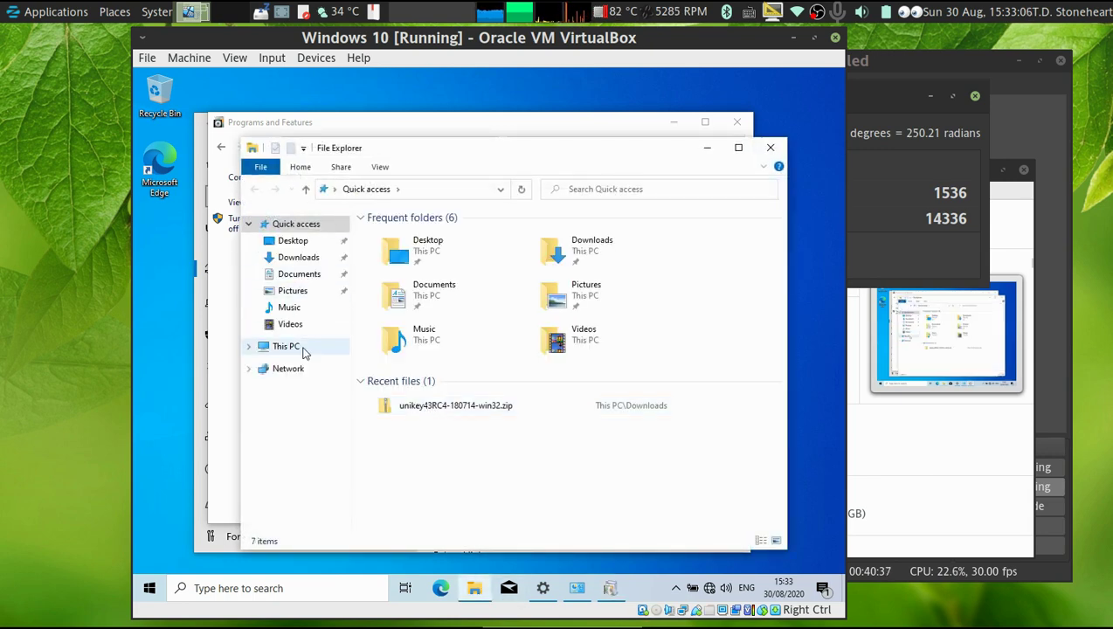
right_click(304, 352)
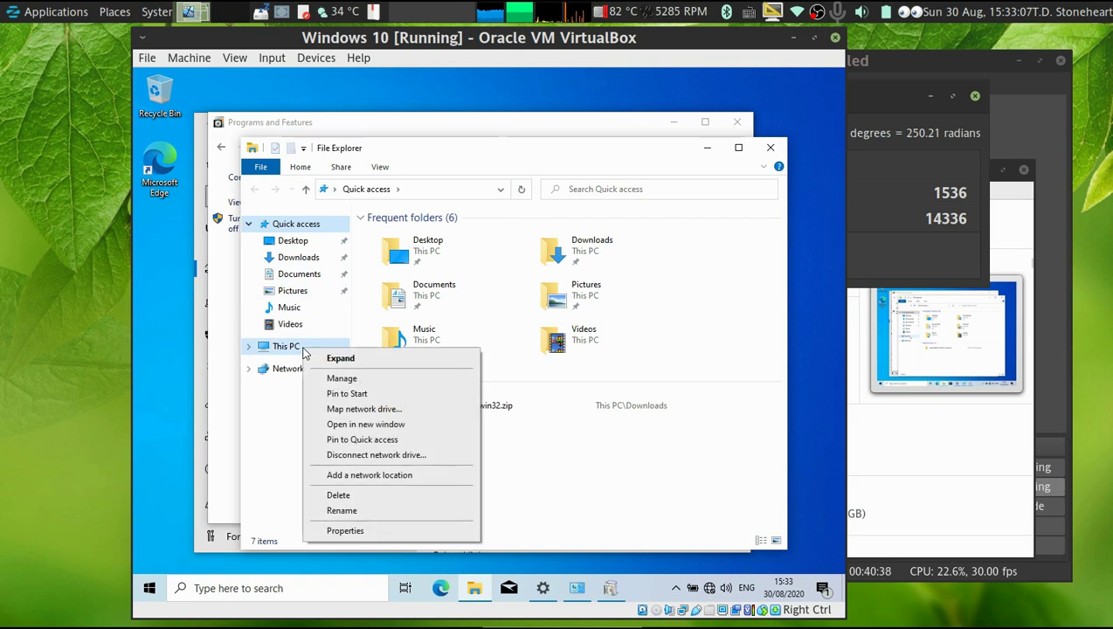
left_click(398, 533)
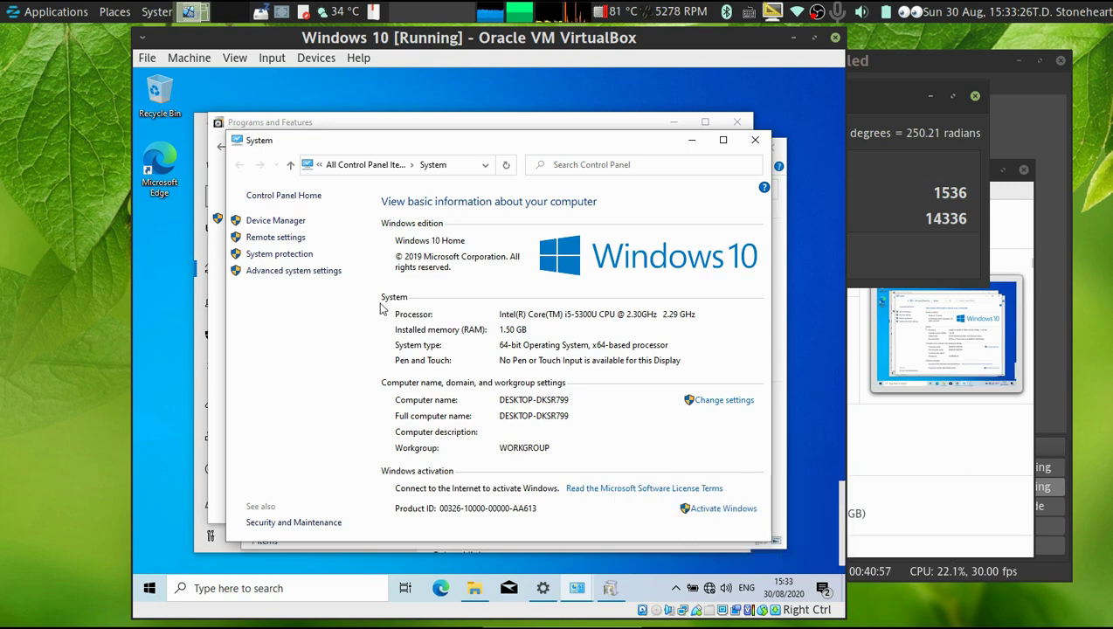
left_click(292, 255)
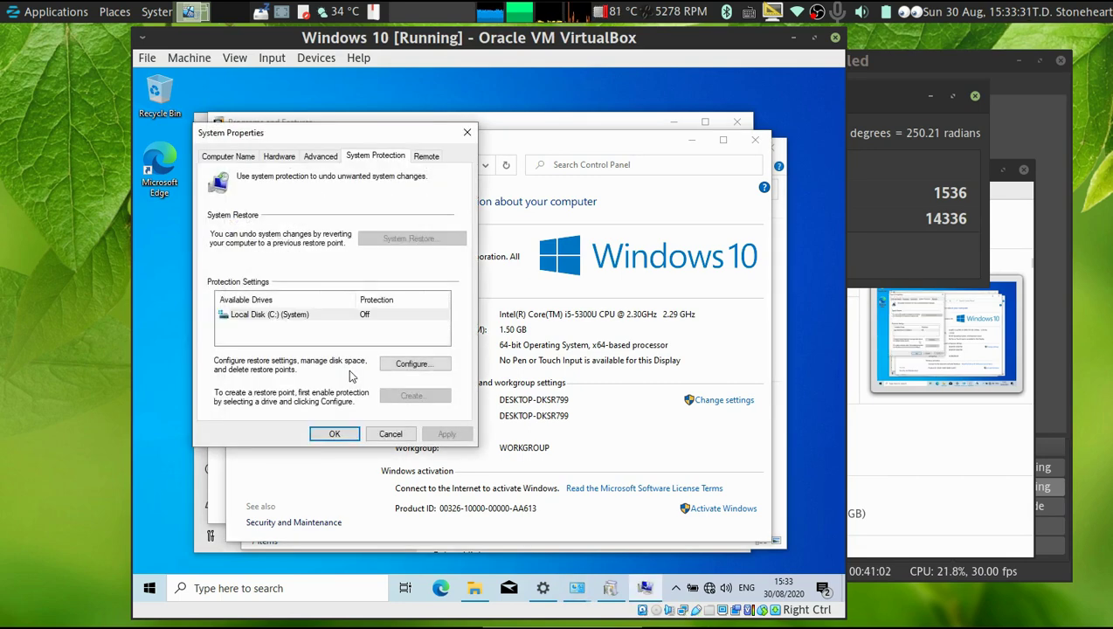
Turn on system protection for Local Disk (C:) with a maximum disk usage of 10% and close System Properties
left_click(373, 317)
left_click(441, 365)
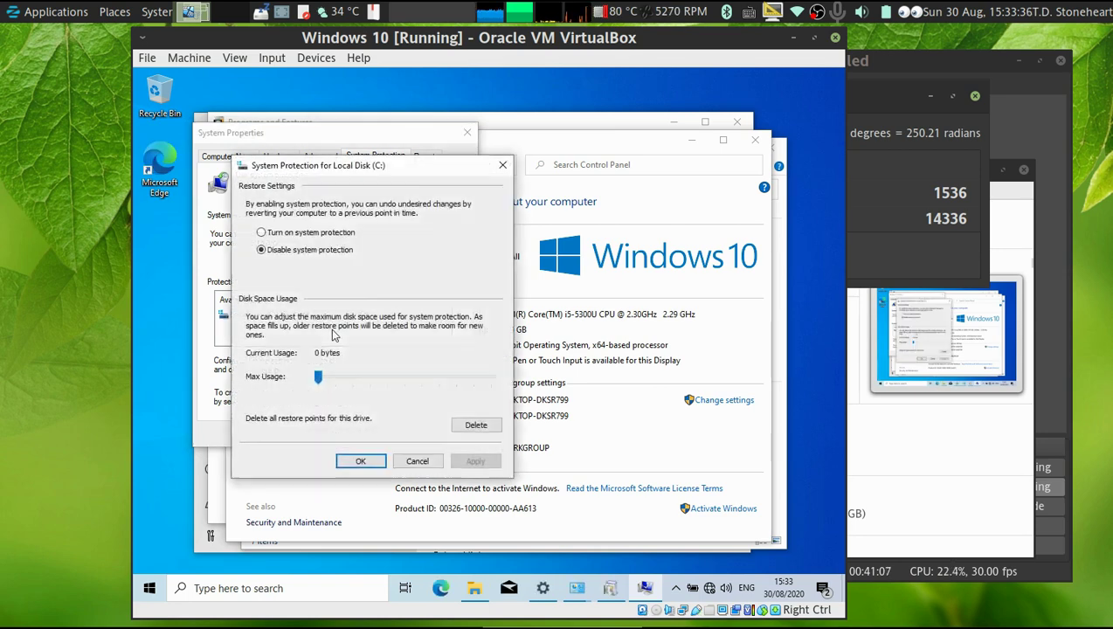
left_click(306, 233)
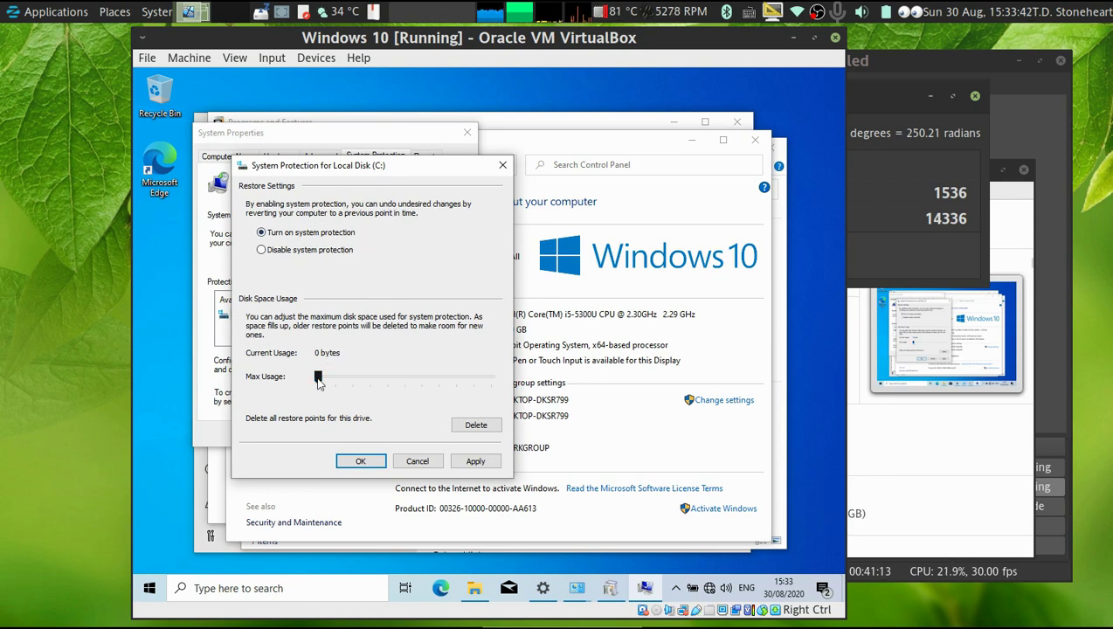
left_click_drag(320, 378, 327, 378)
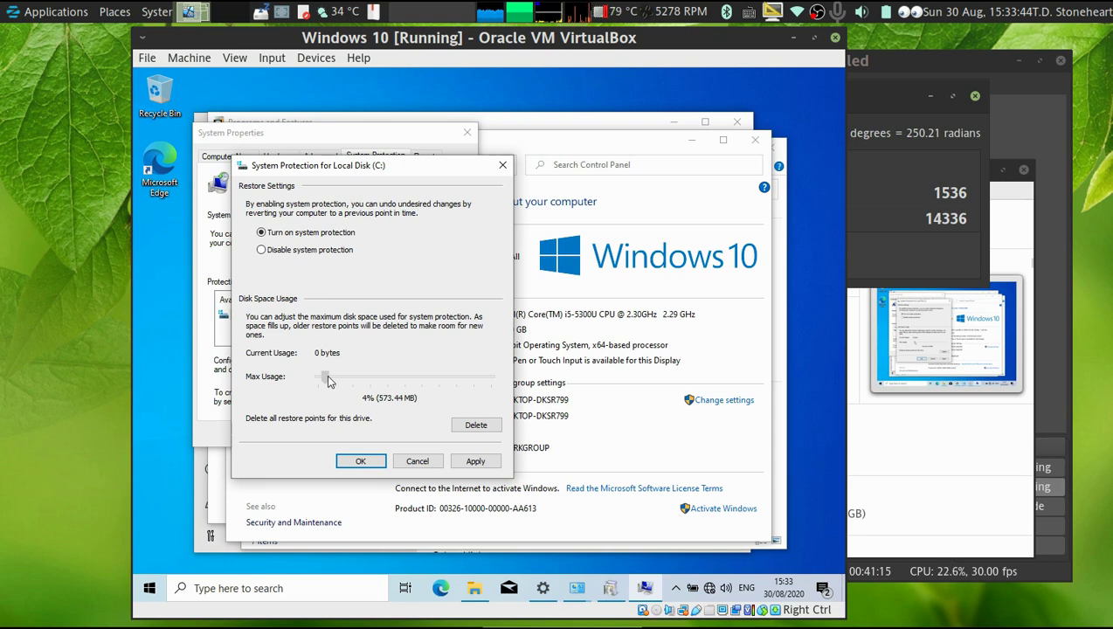
left_click_drag(329, 380, 336, 382)
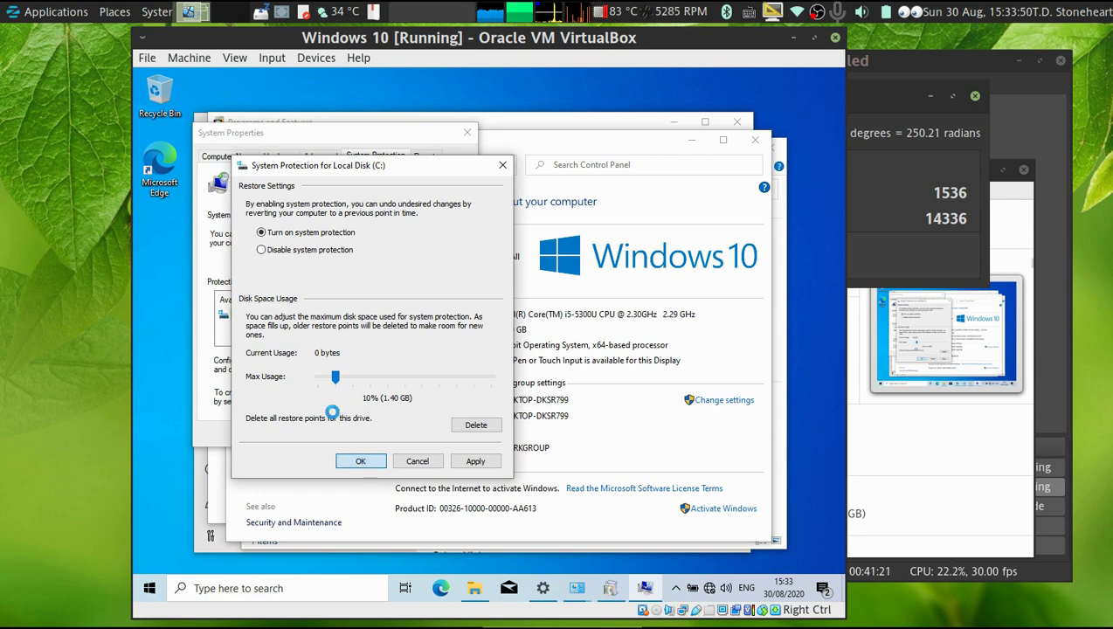
key("Return")
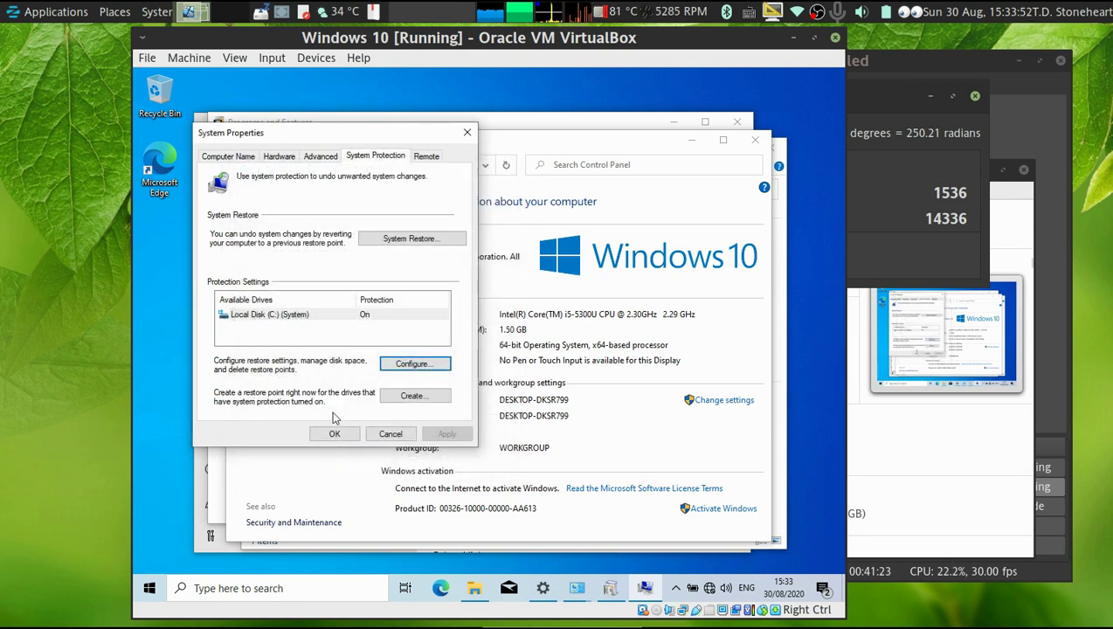
left_click(333, 433)
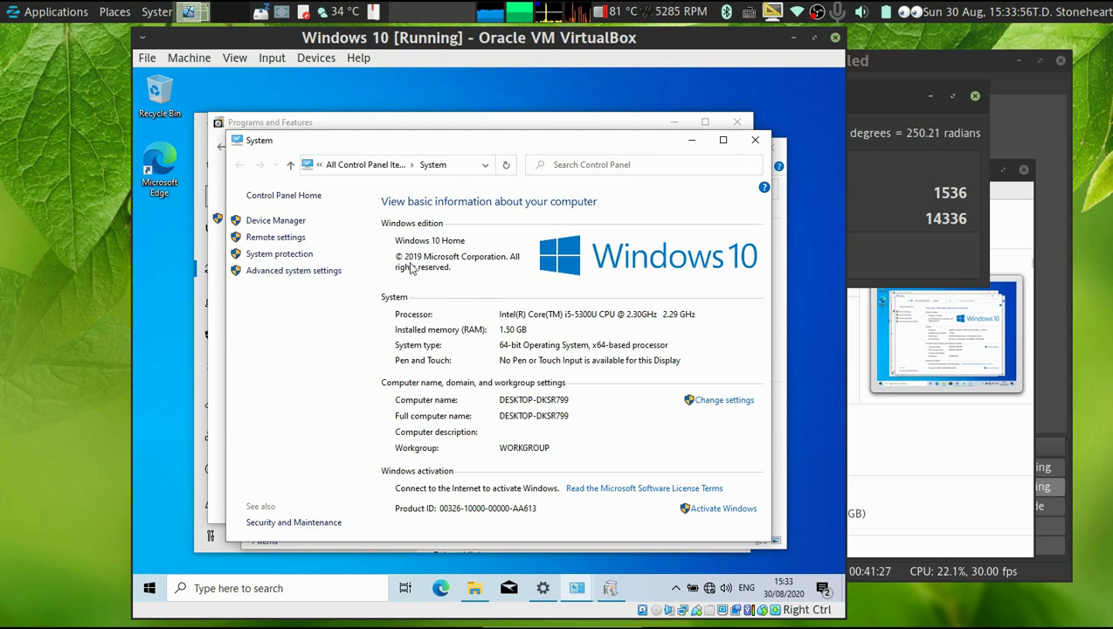
Reopen System Protection, create a restore point described as "A Fresh Installation", and close System Properties
left_click(294, 256)
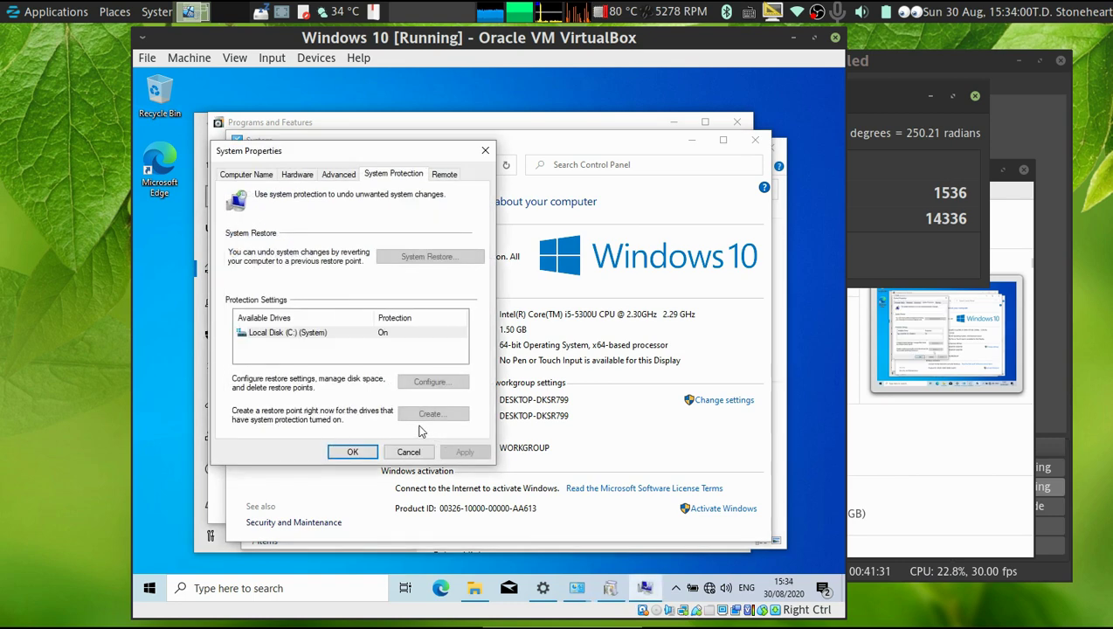
left_click(428, 414)
type("A ")
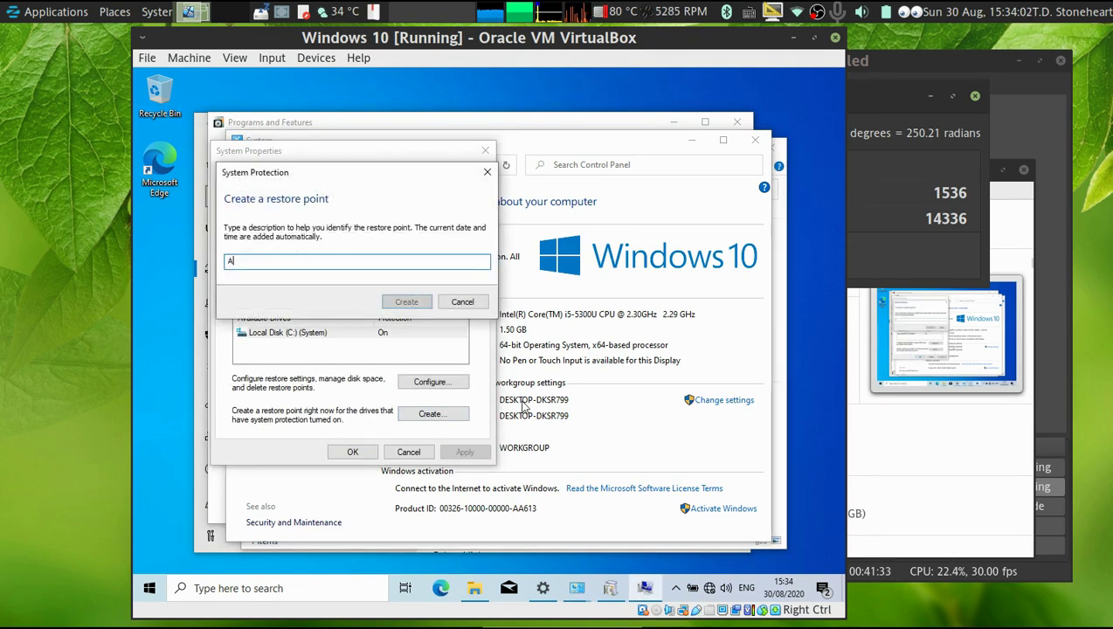
type("Fresh In")
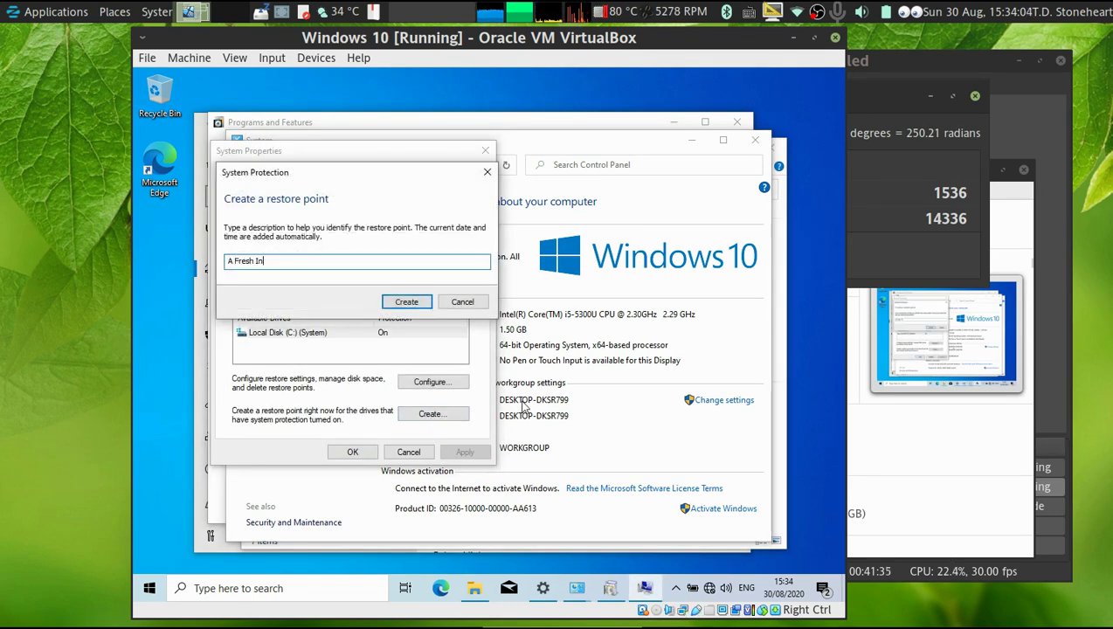
type("stall")
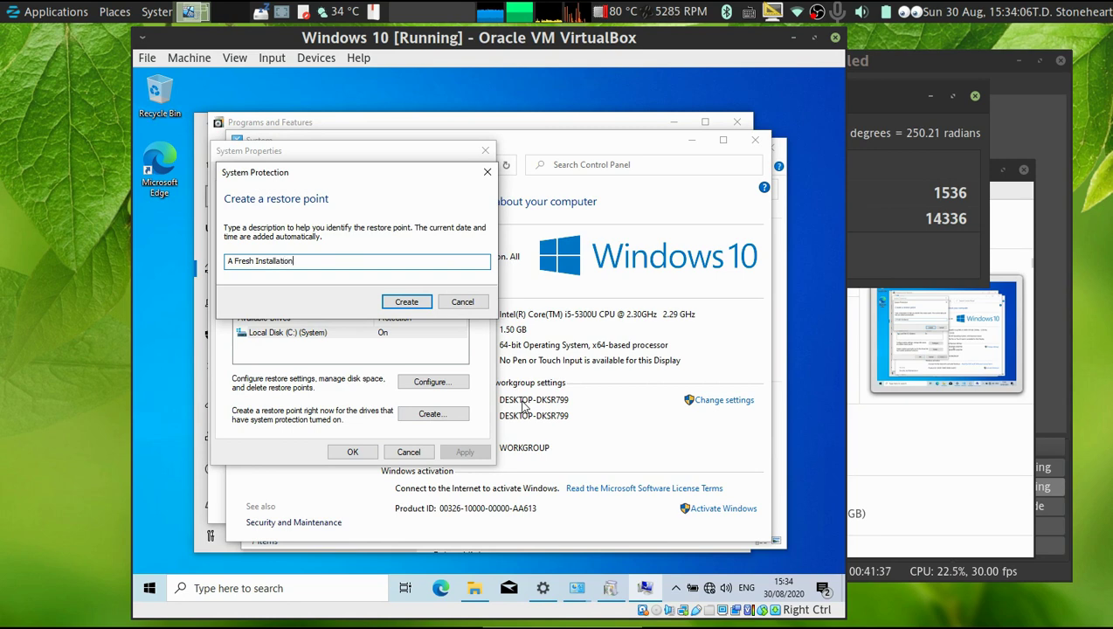
type("ation")
left_click(406, 301)
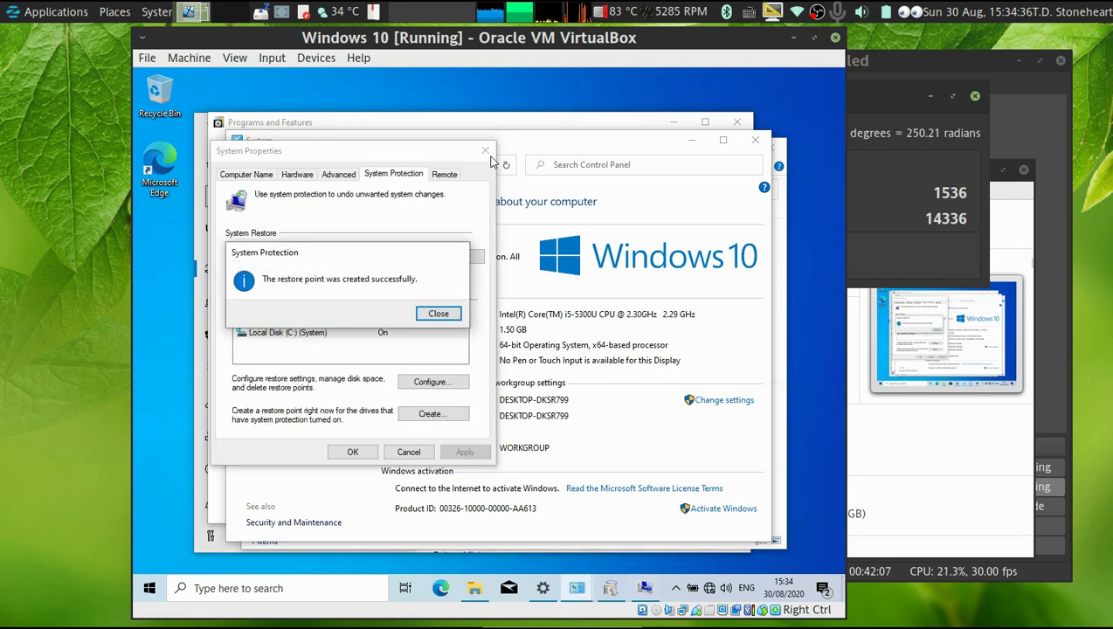
left_click(439, 314)
left_click(353, 451)
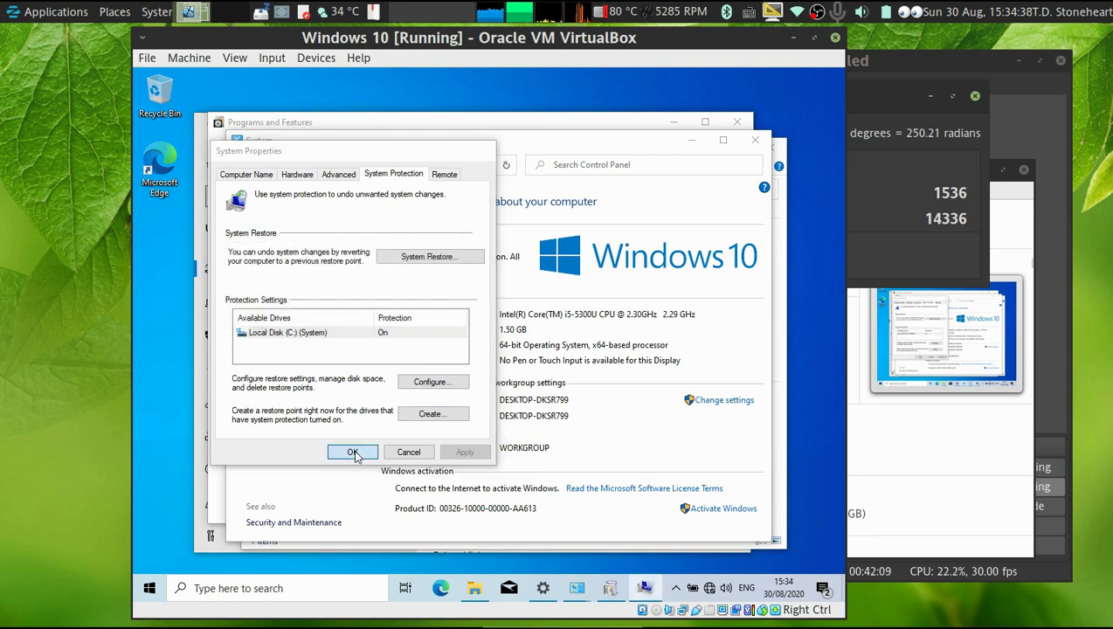
Close File Explorer and turn on the .NET Framework 3.5 Windows feature, letting Windows Update download the required files
key("super+e")
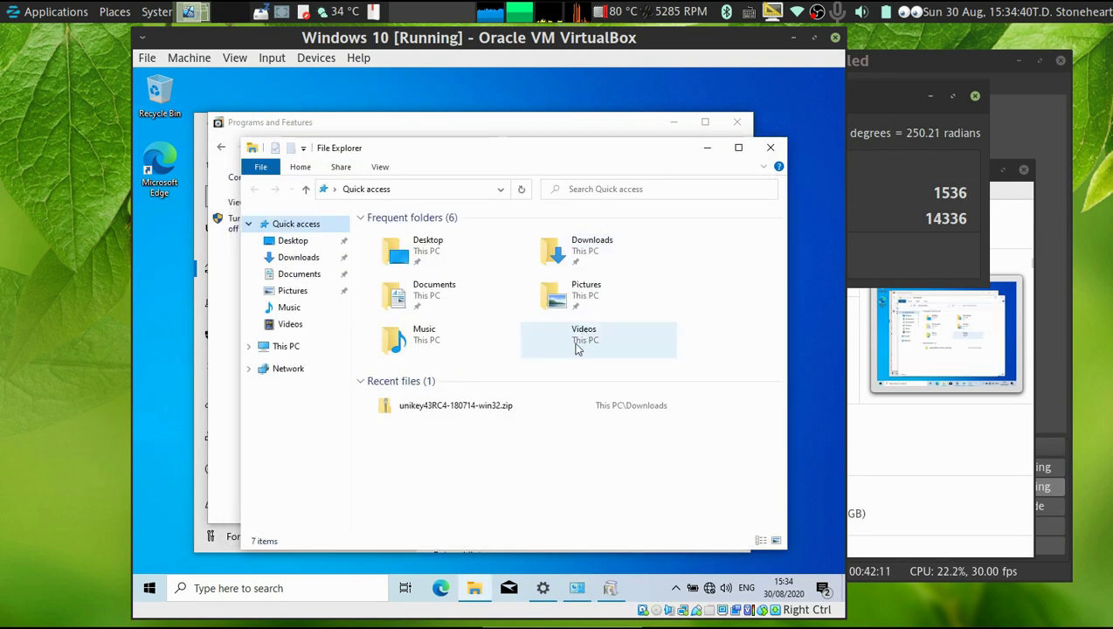
left_click(773, 153)
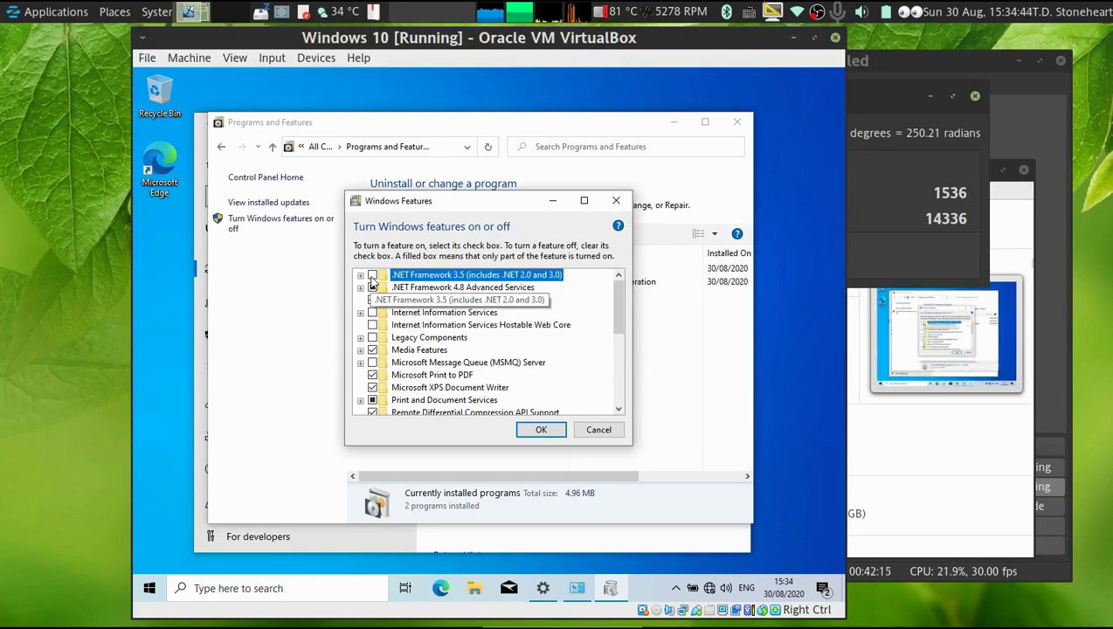
left_click(541, 428)
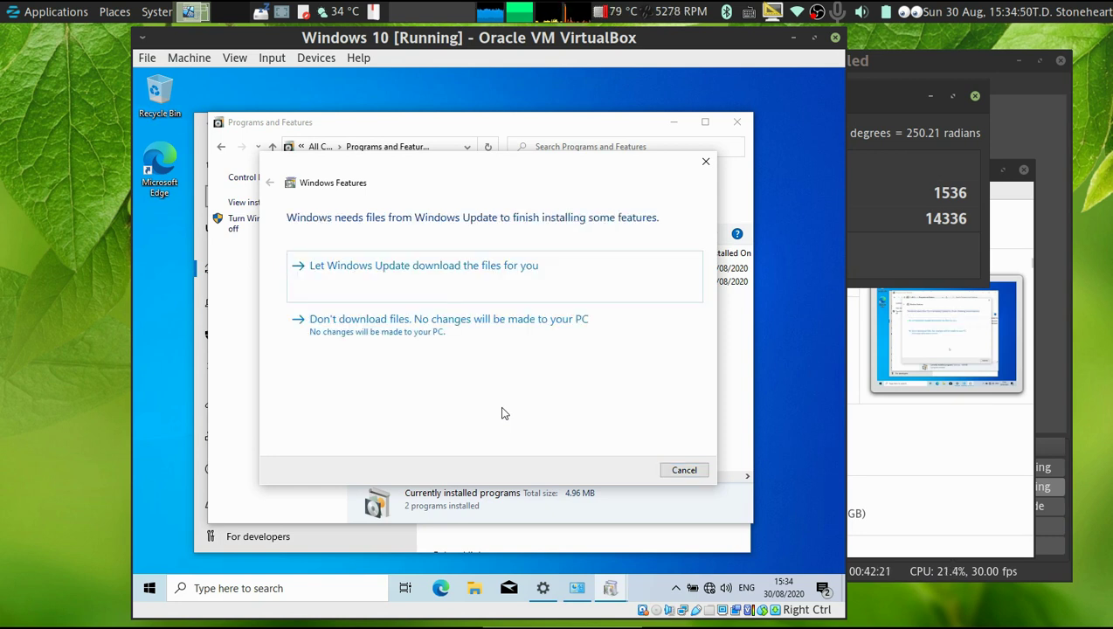
left_click(507, 288)
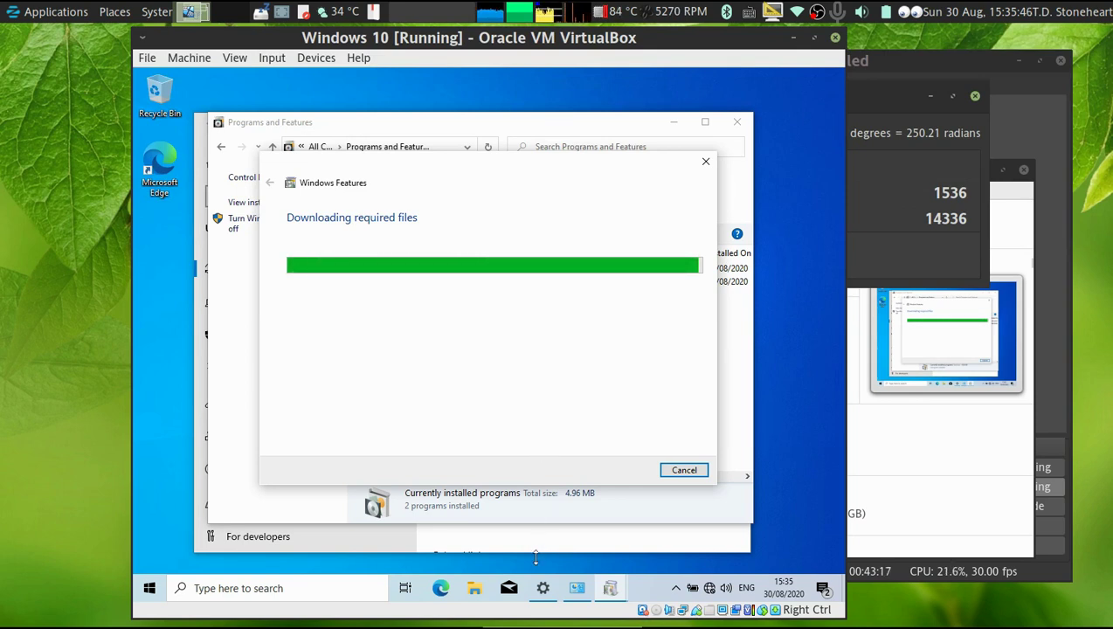
Check the Windows Update page in Settings and return to the Windows Features download progress
left_click(543, 588)
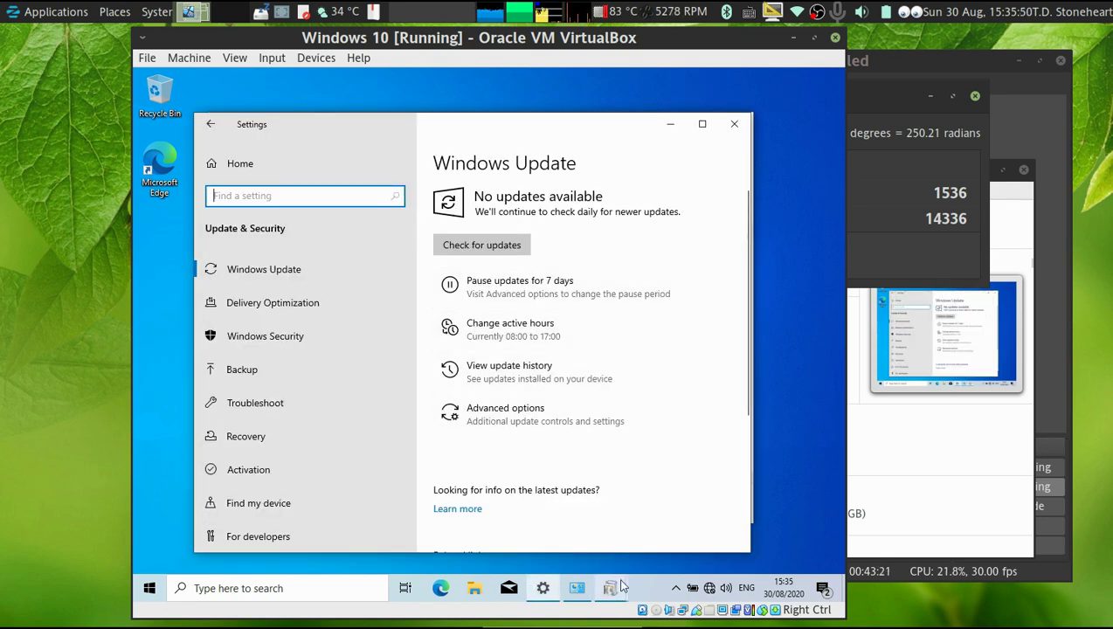
mouse_move(622, 592)
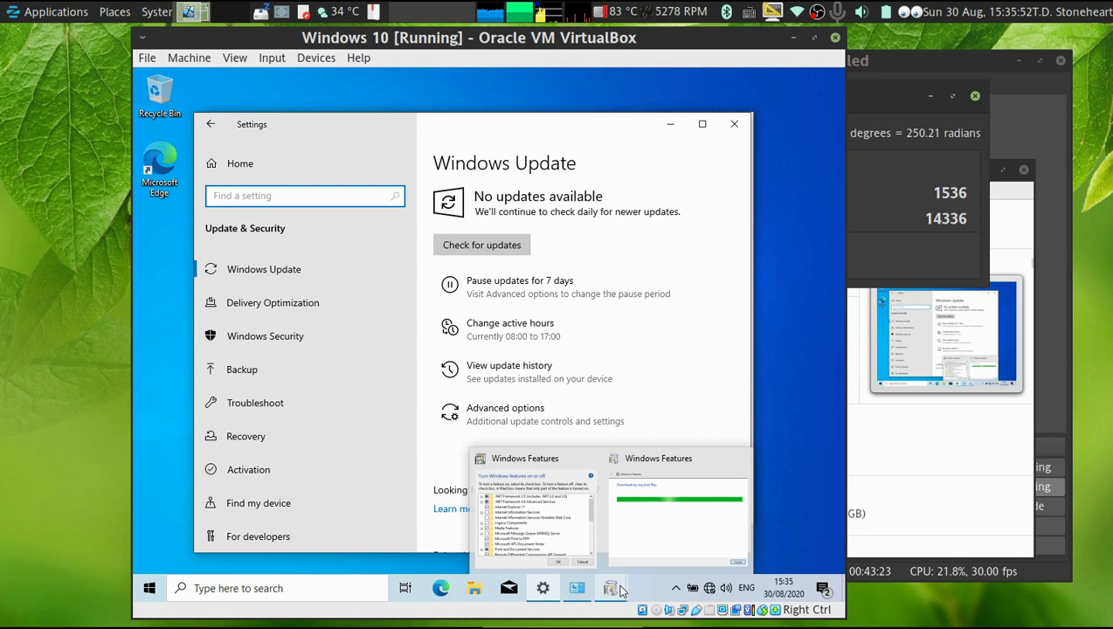
left_click(676, 548)
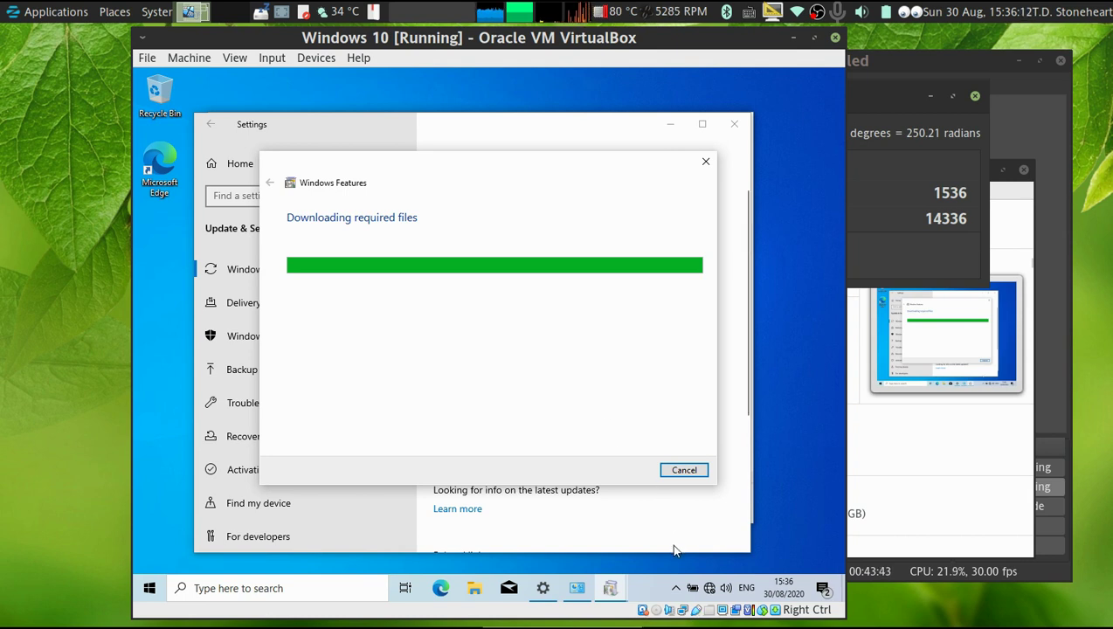
Check the running processes and CPU performance in Task Manager with full details shown, and close it
right_click(646, 587)
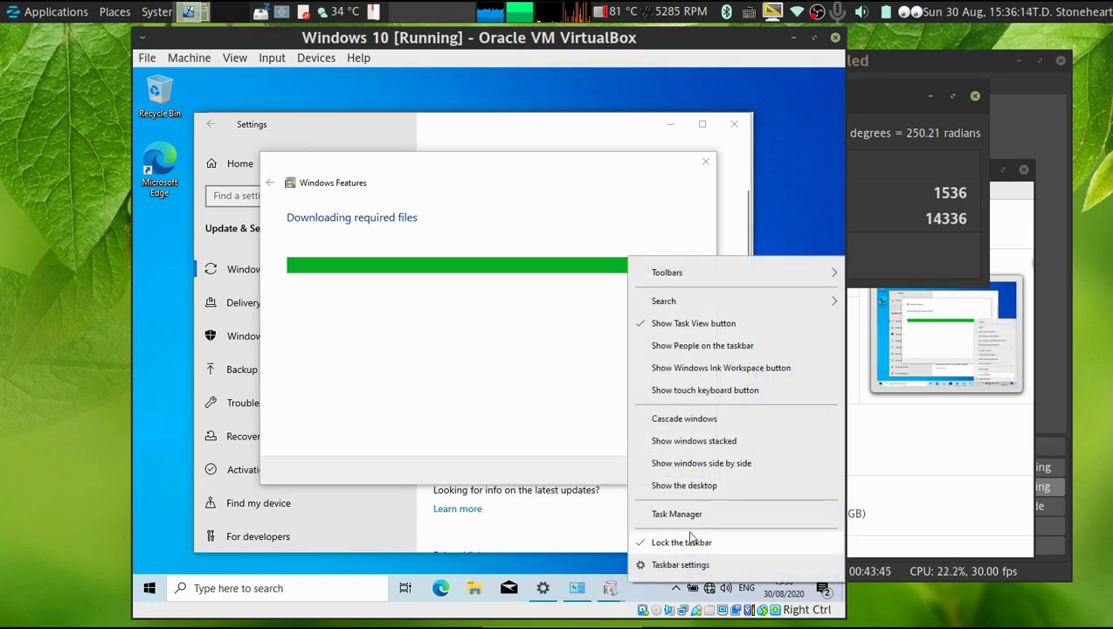
left_click(682, 517)
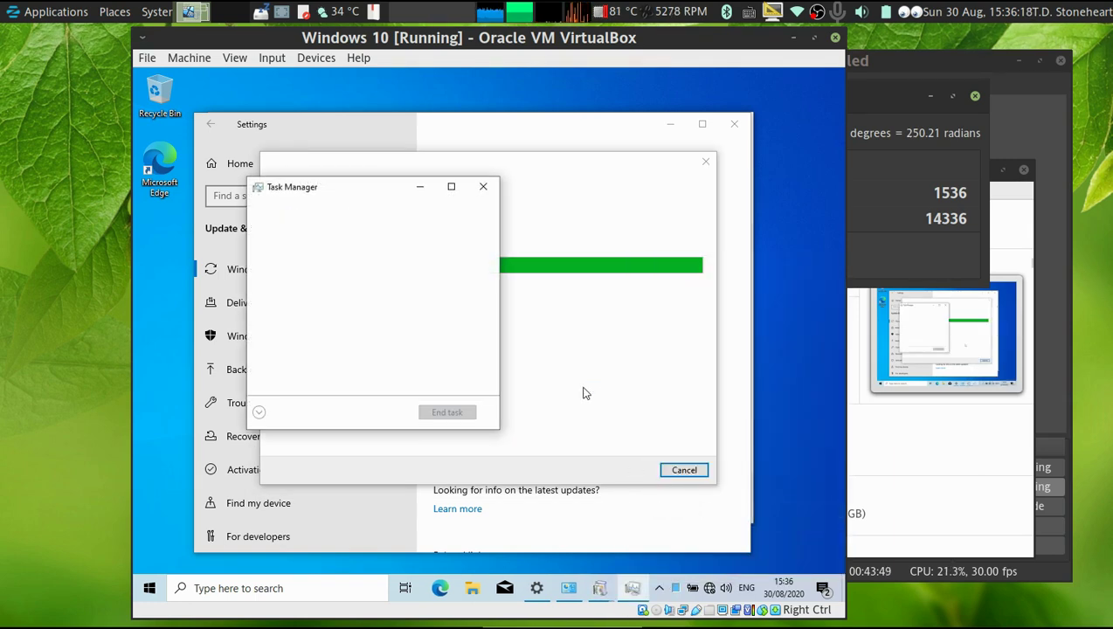
left_click(294, 415)
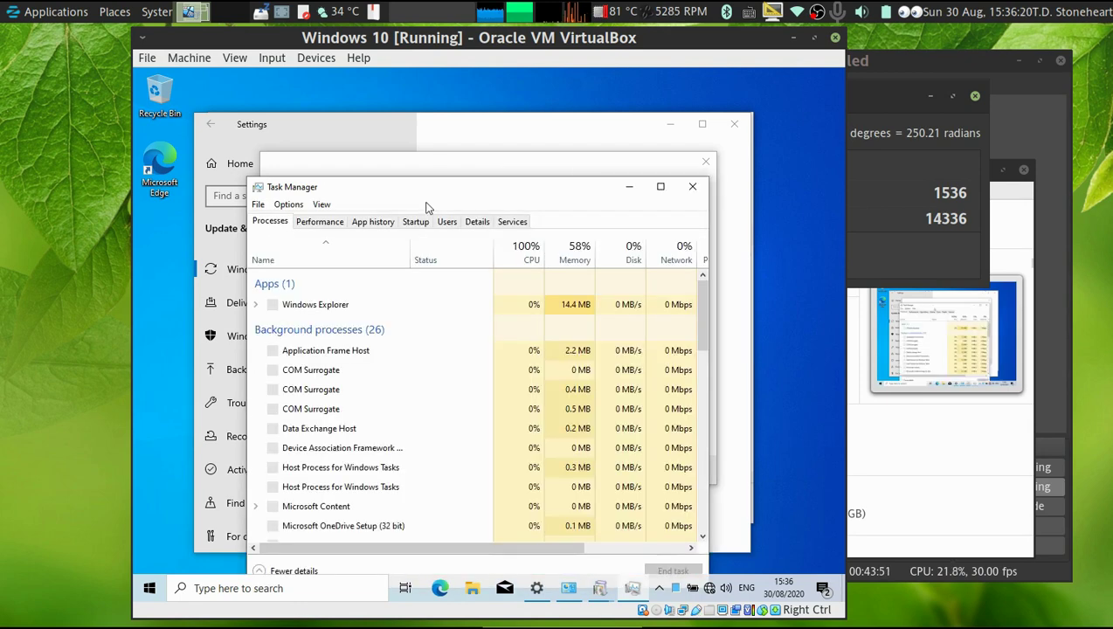
left_click_drag(433, 197, 393, 151)
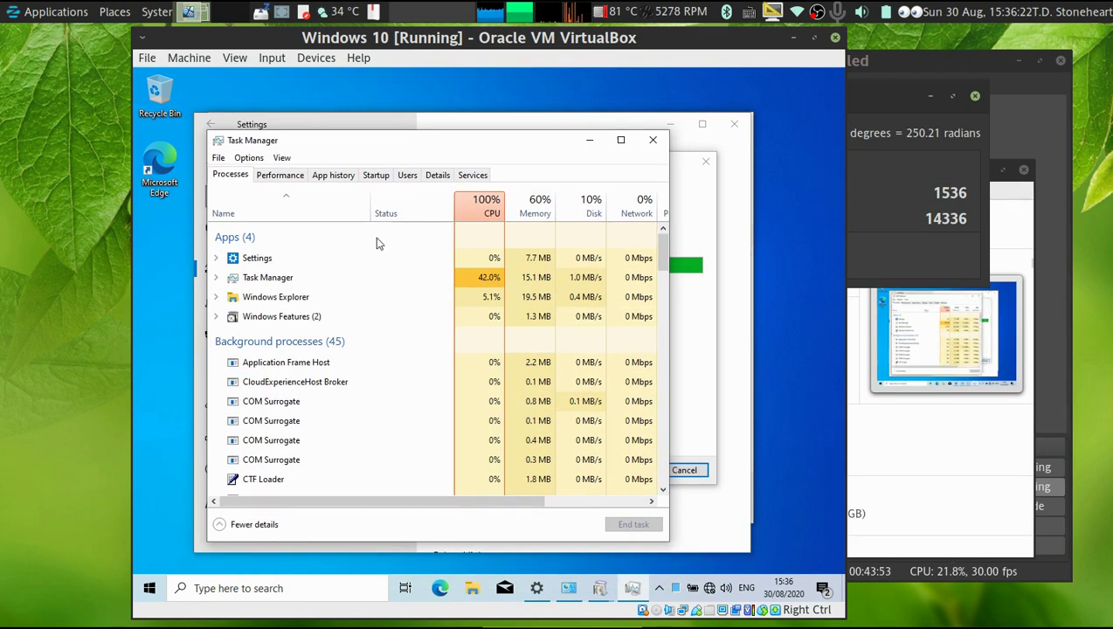
left_click_drag(390, 502, 522, 515)
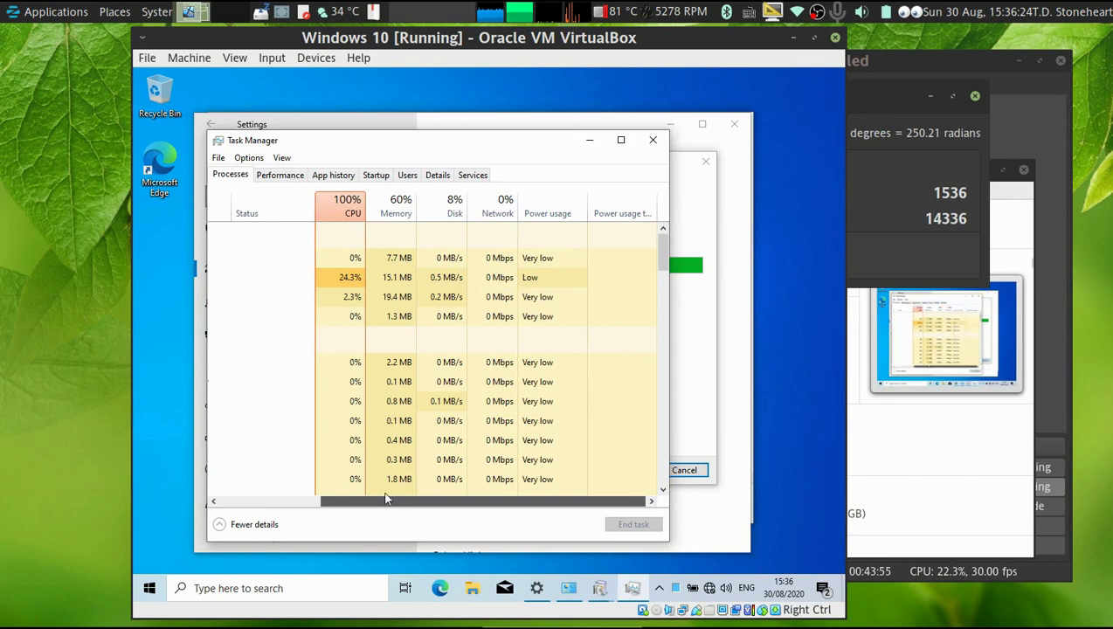
left_click_drag(387, 497, 330, 497)
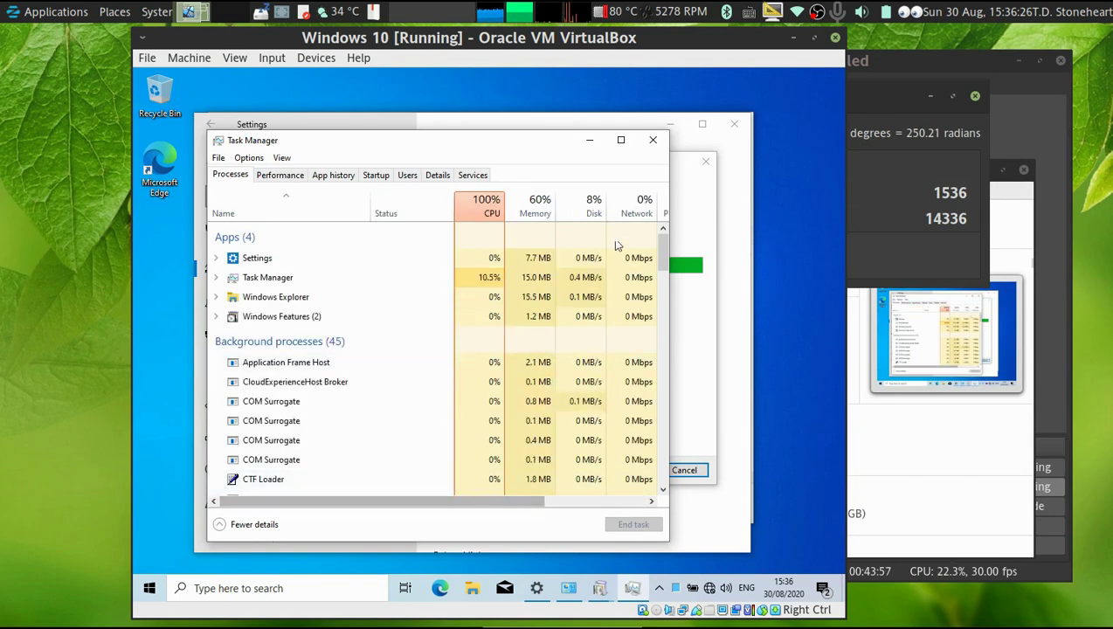
left_click(263, 178)
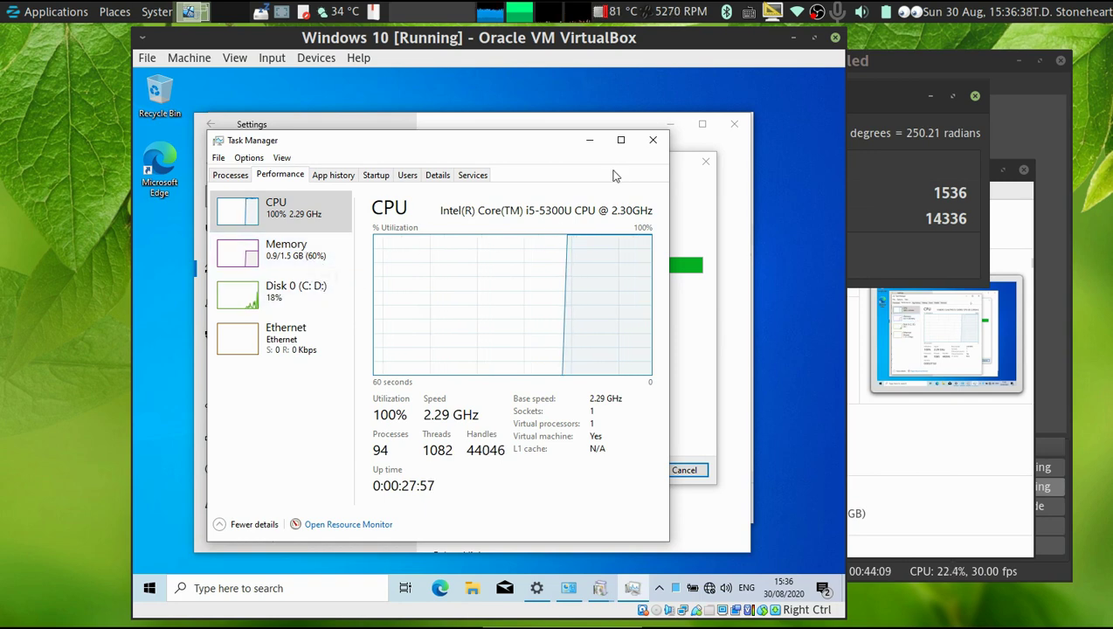
left_click(221, 179)
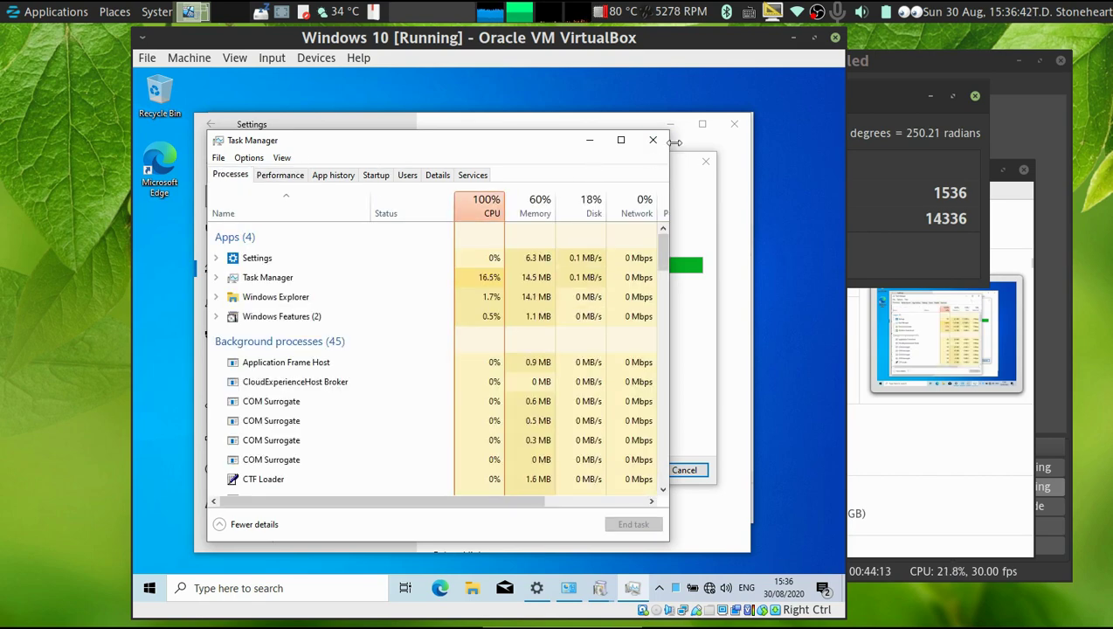
left_click(653, 141)
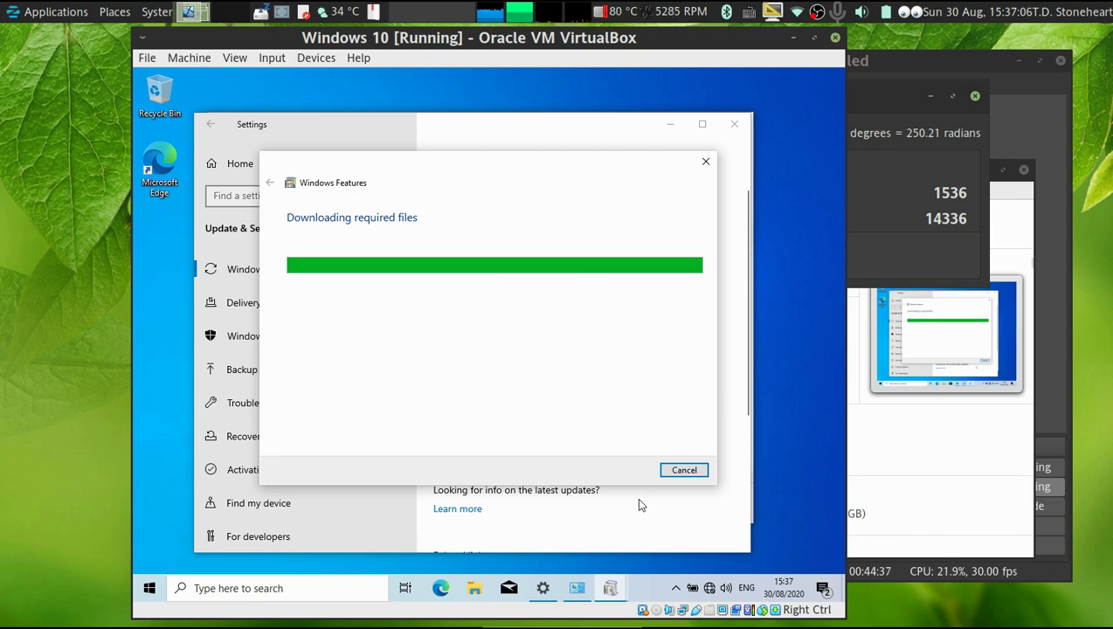
Start a check for updates in Windows Update and look in on the Windows Features progress
left_click(507, 245)
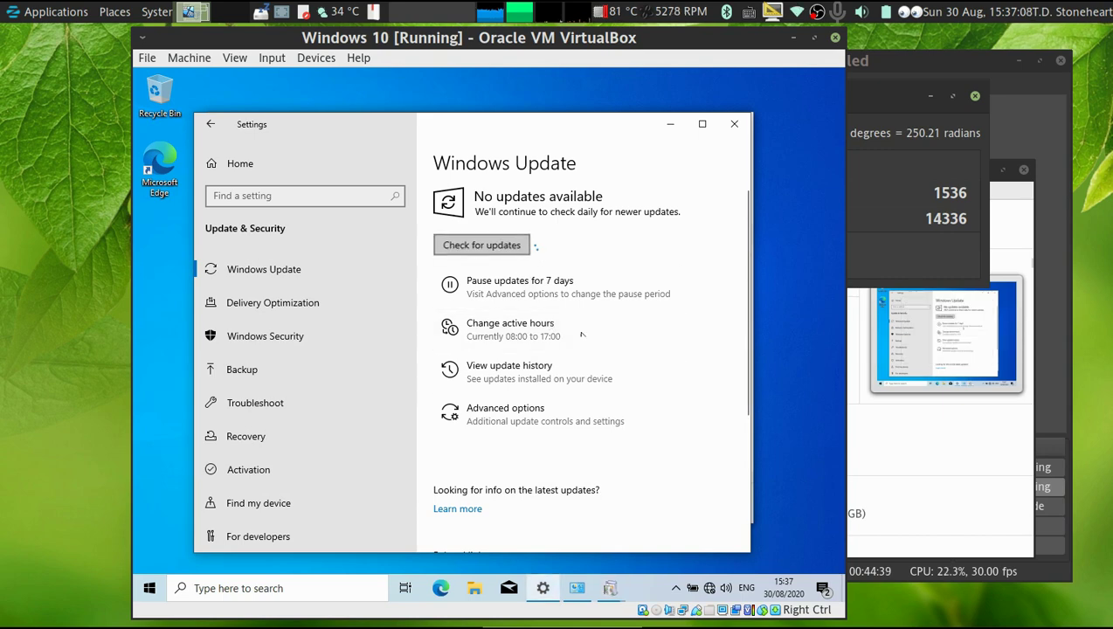
mouse_move(616, 591)
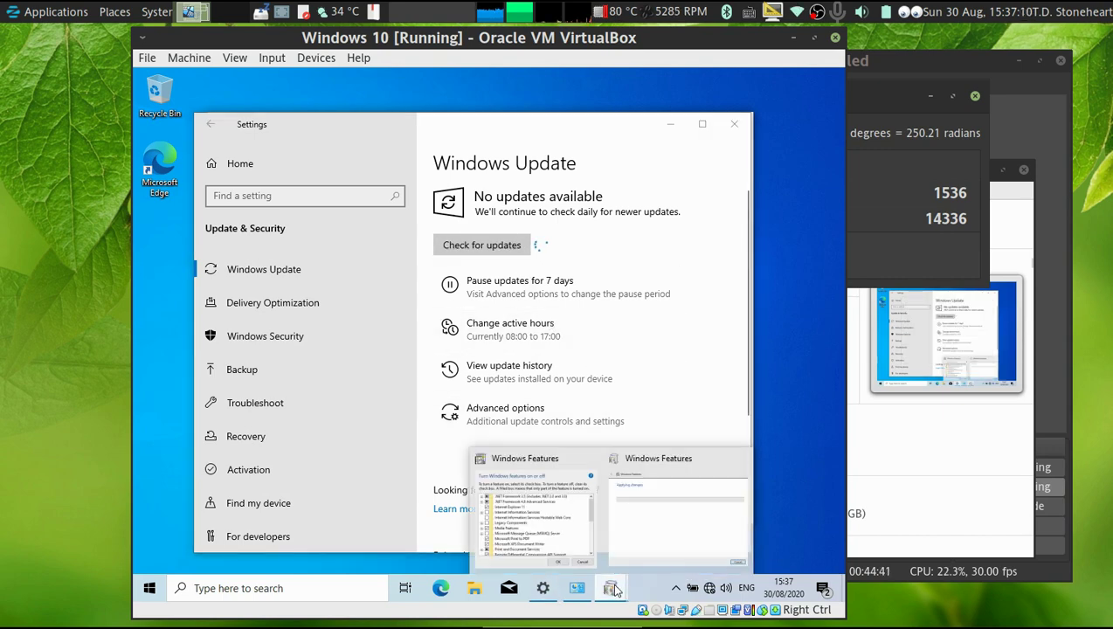
left_click(690, 521)
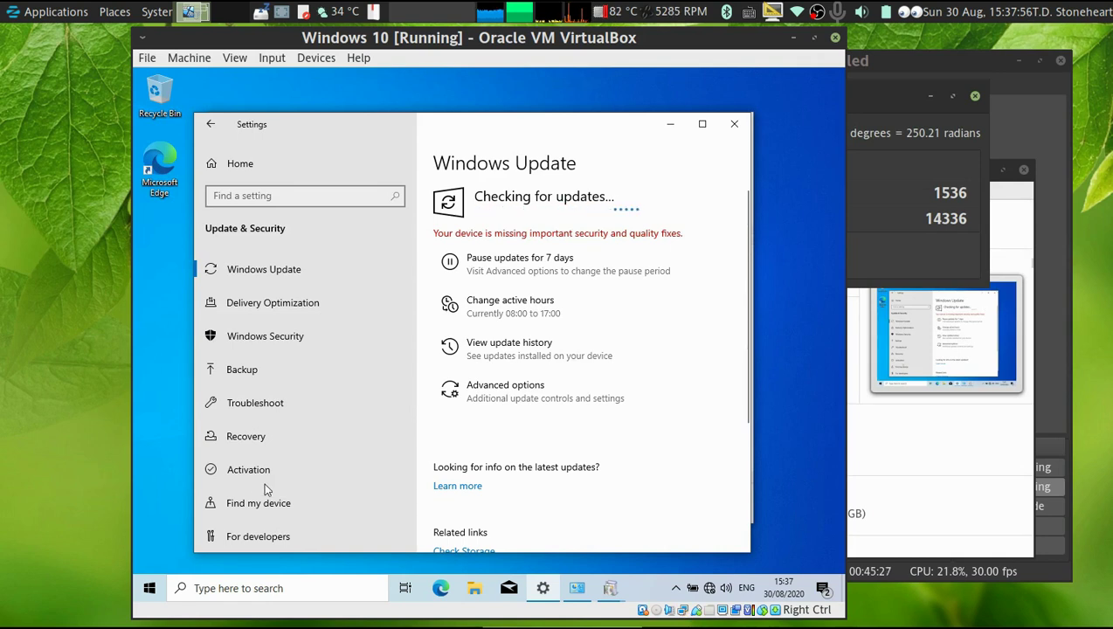
Inspect the device list in Device Manager, including Base System Device under Other devices, and close it
left_click(149, 590)
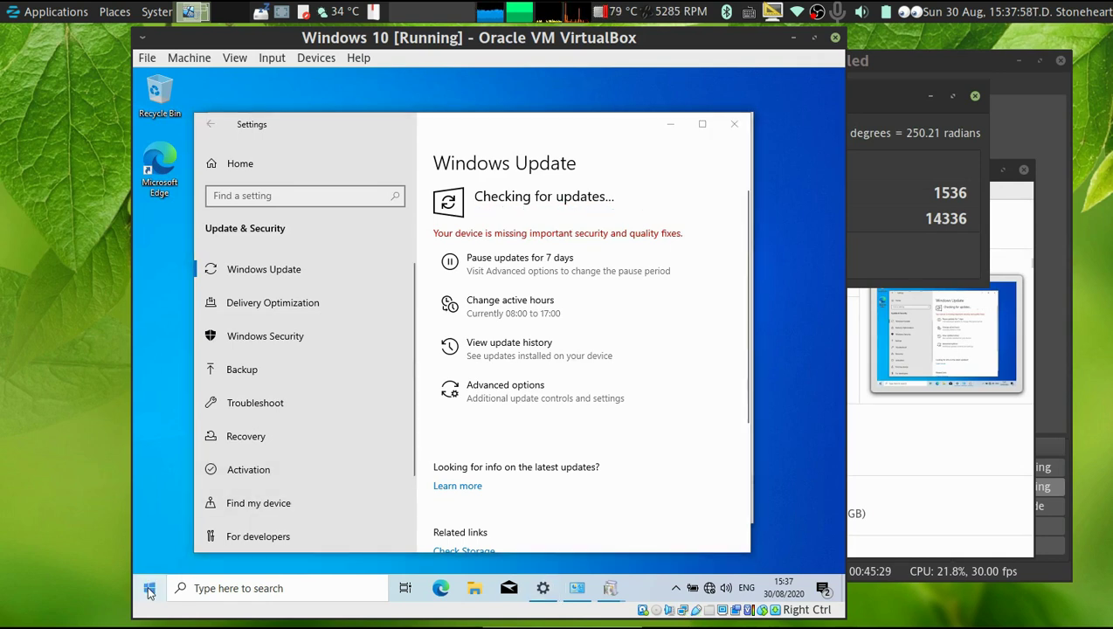
right_click(149, 591)
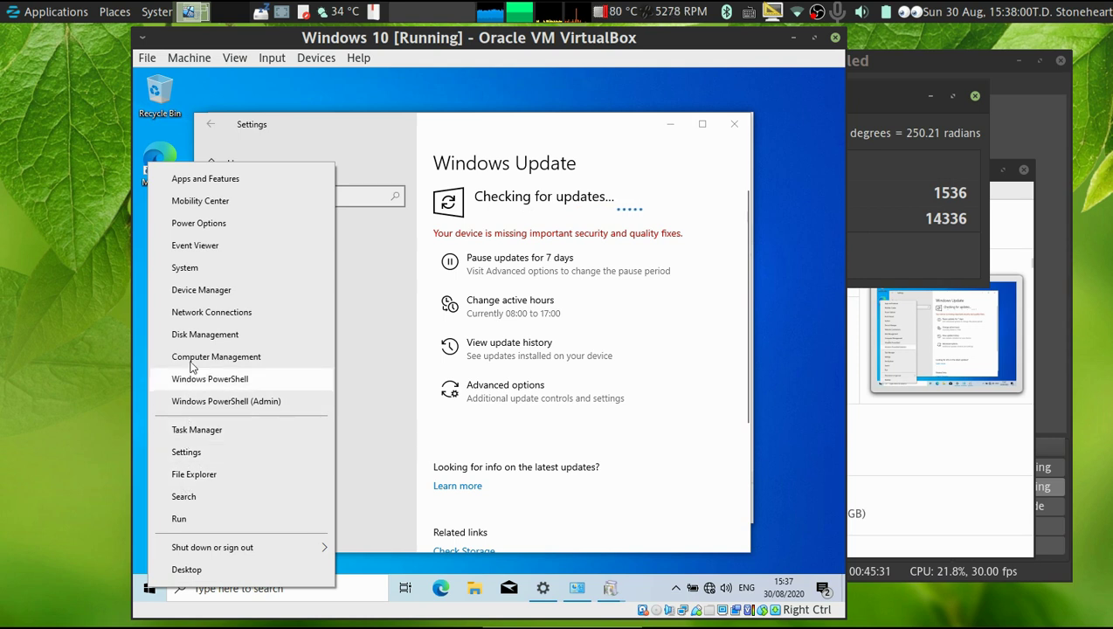
left_click(175, 290)
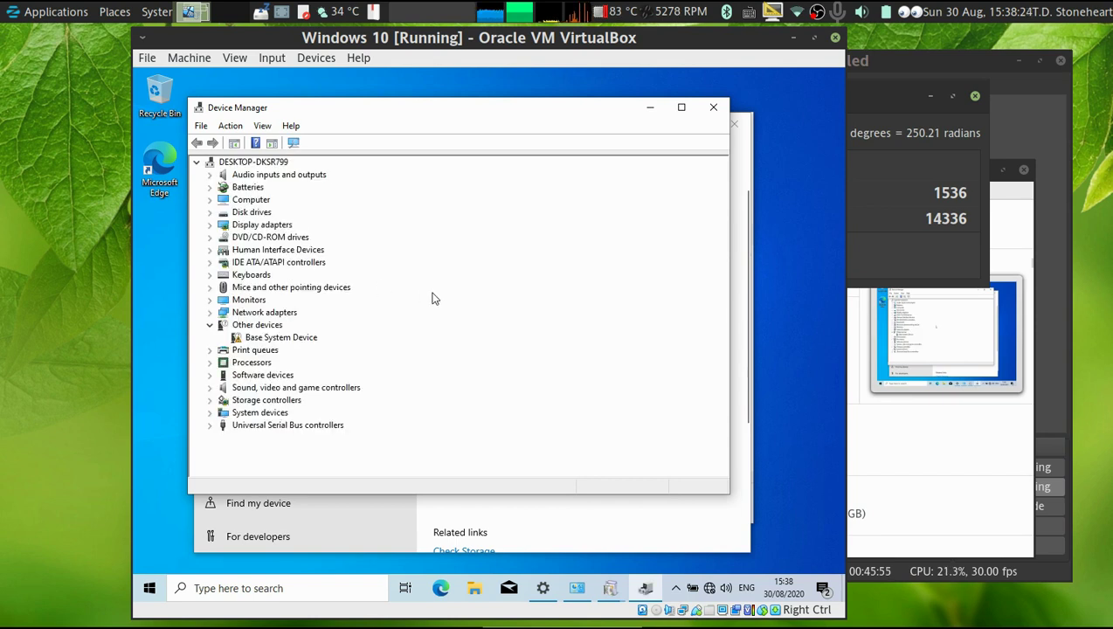
left_click(315, 339)
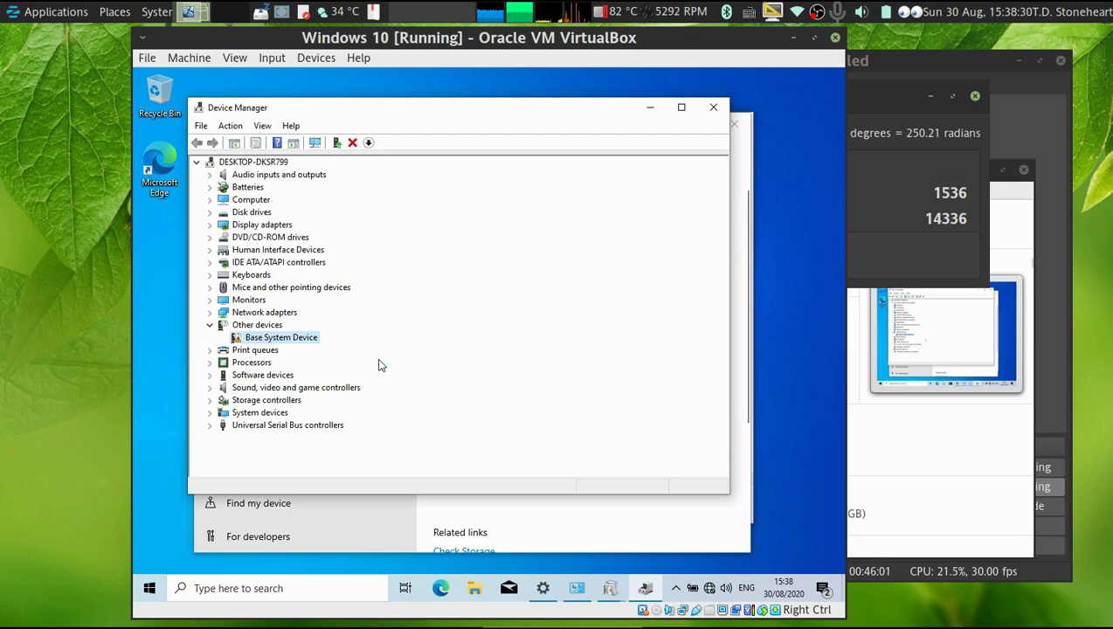
left_click(720, 110)
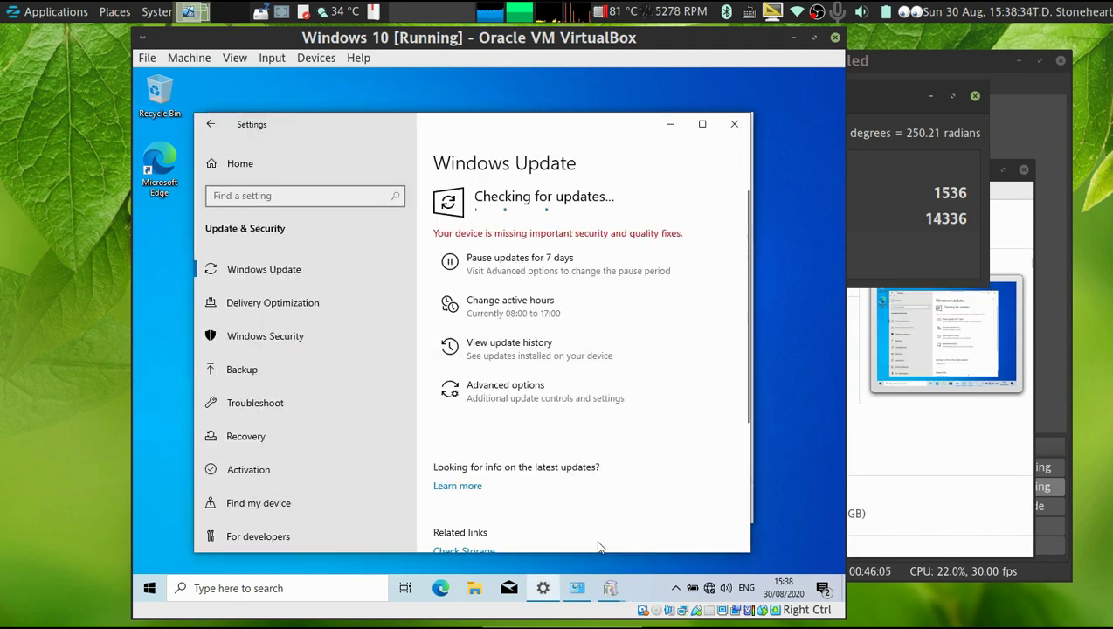
Return to the Windows Features progress window and close it once the requested changes are applied
mouse_move(612, 587)
left_click(693, 504)
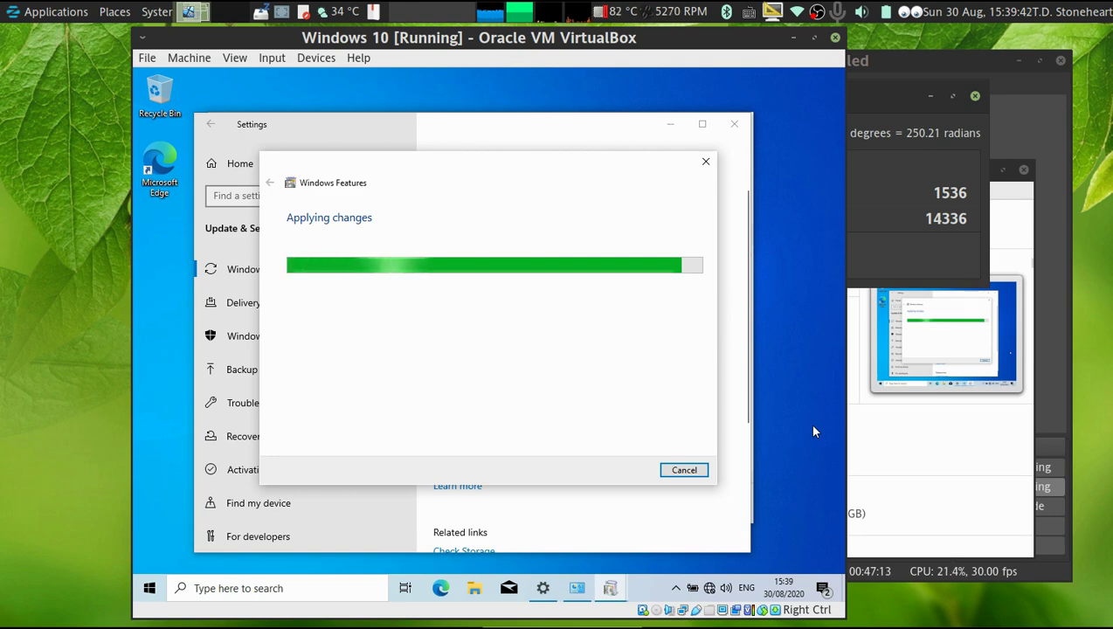
left_click_drag(604, 166, 511, 215)
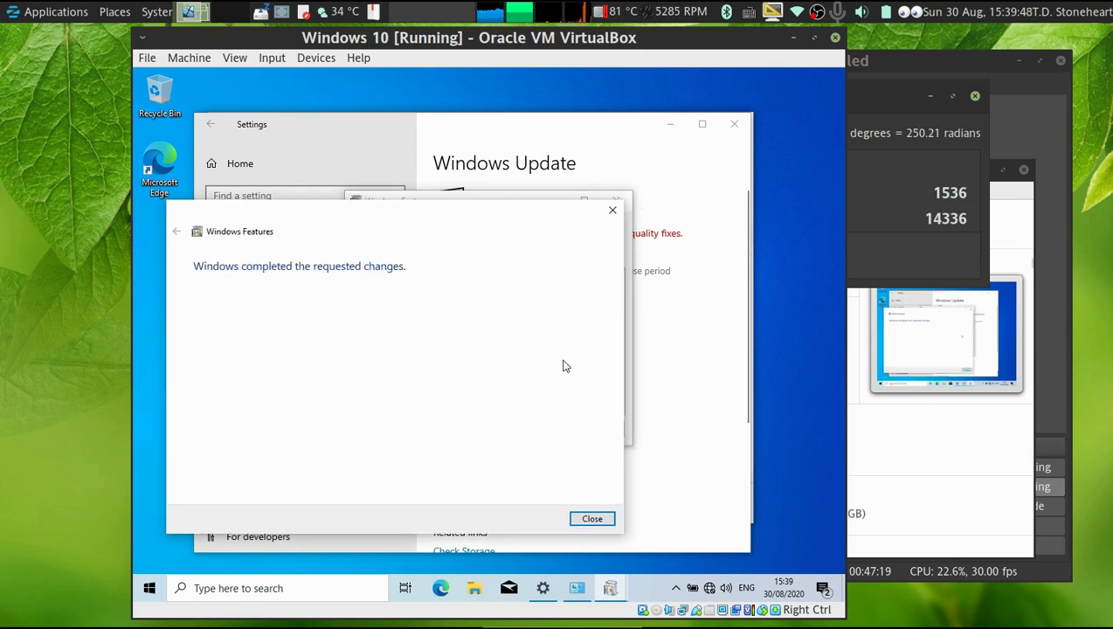
left_click(592, 519)
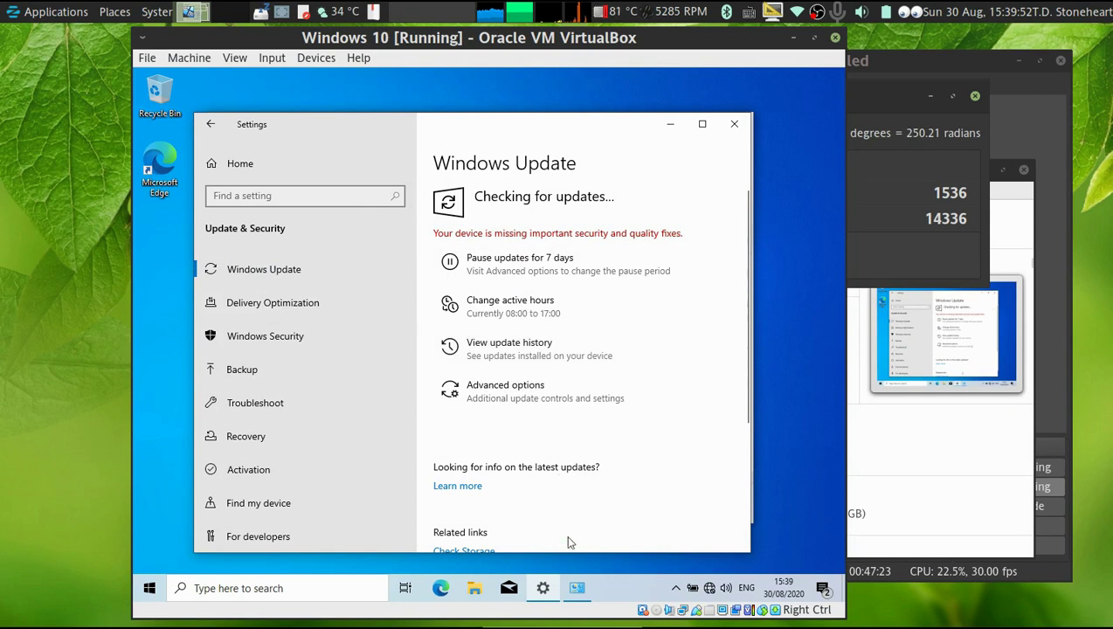
Close the leftover Control Panel window
left_click(576, 591)
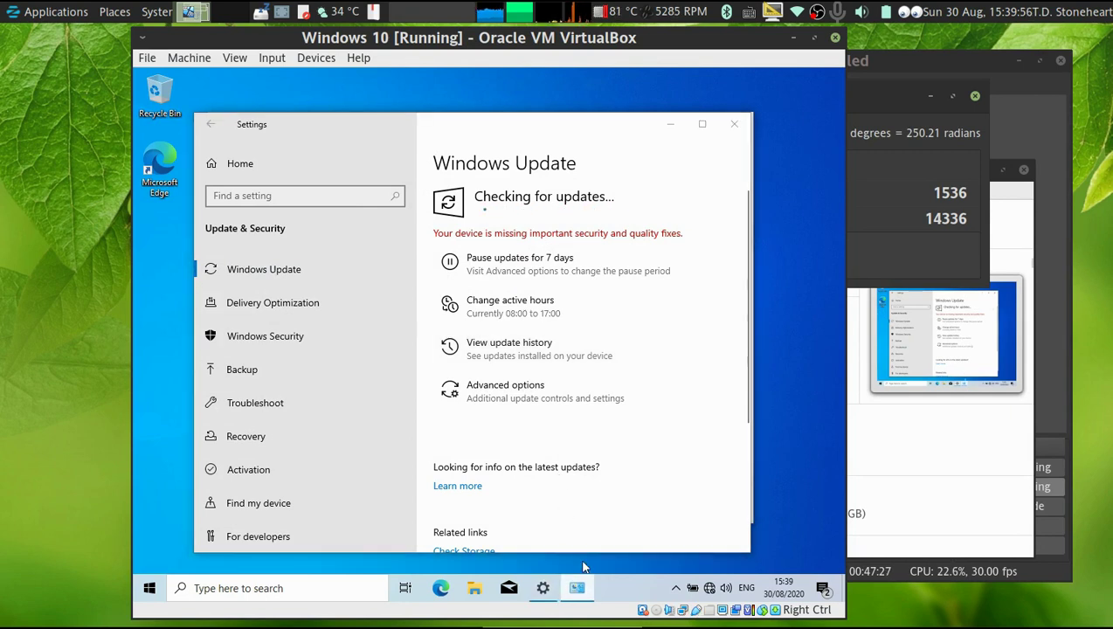
right_click(583, 568)
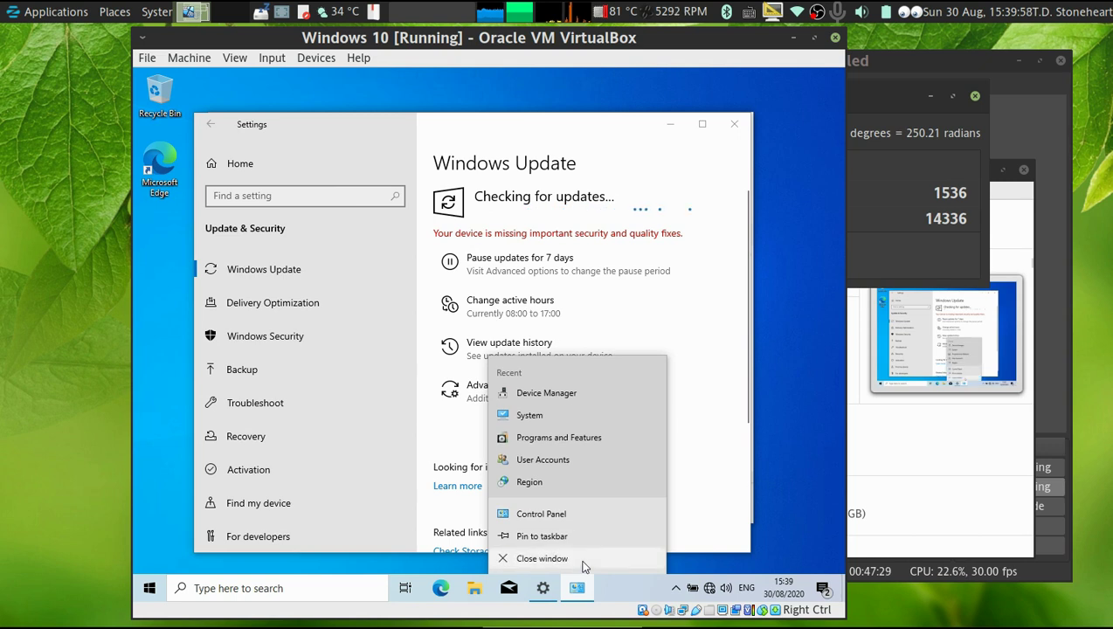
left_click(584, 562)
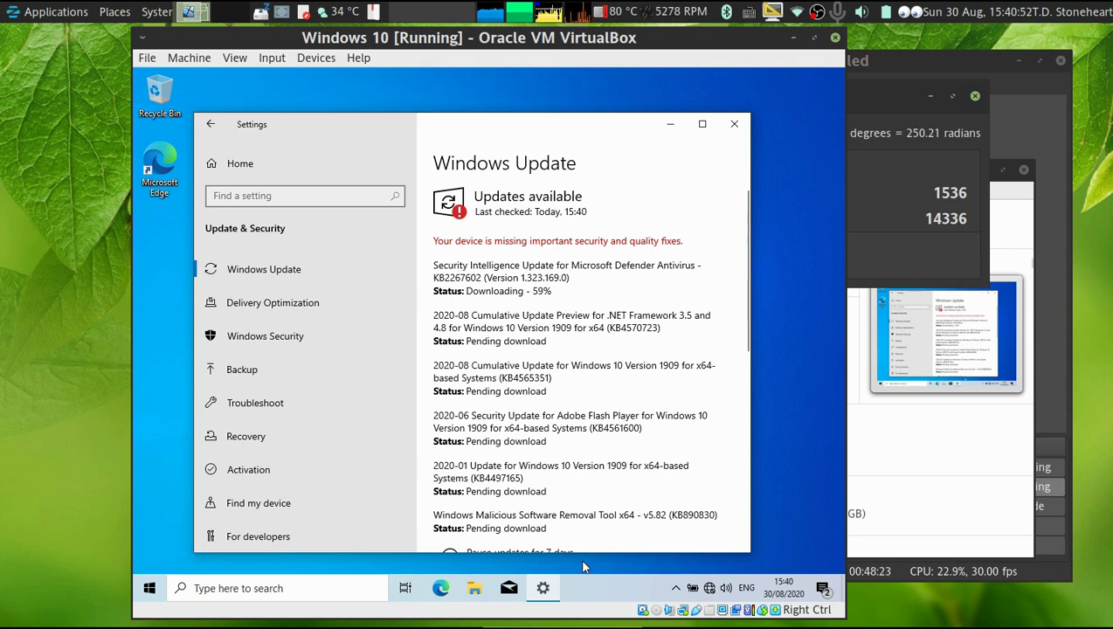
Review the available updates in Windows Update, clear the pending notifications, and dismiss the notification center
scroll(748, 290, "down", 1)
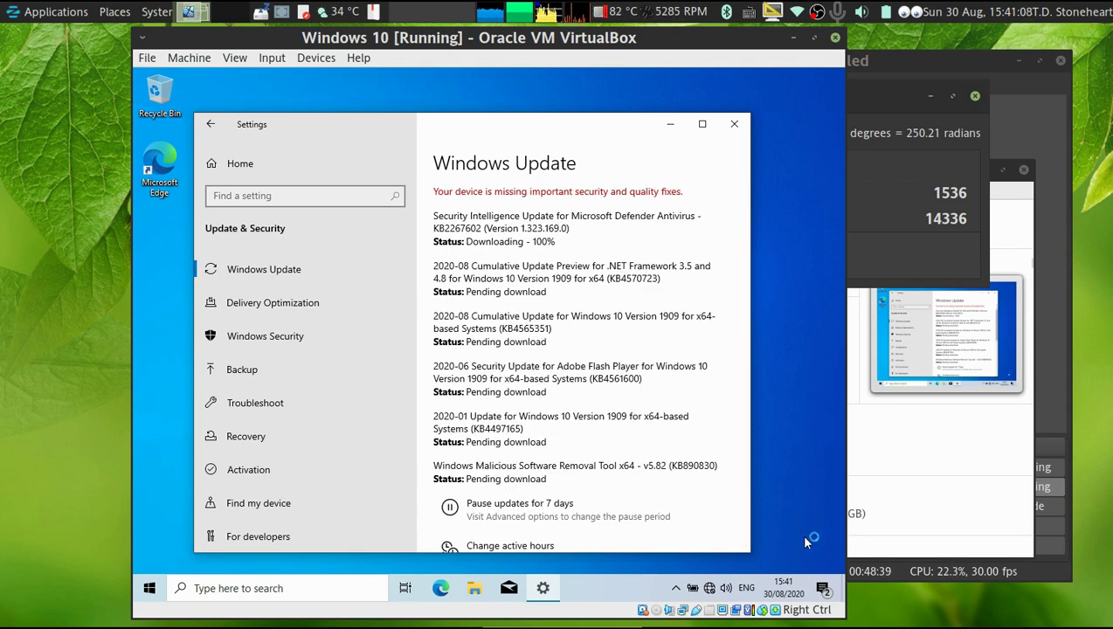
left_click(822, 588)
left_click(794, 509)
left_click(595, 509)
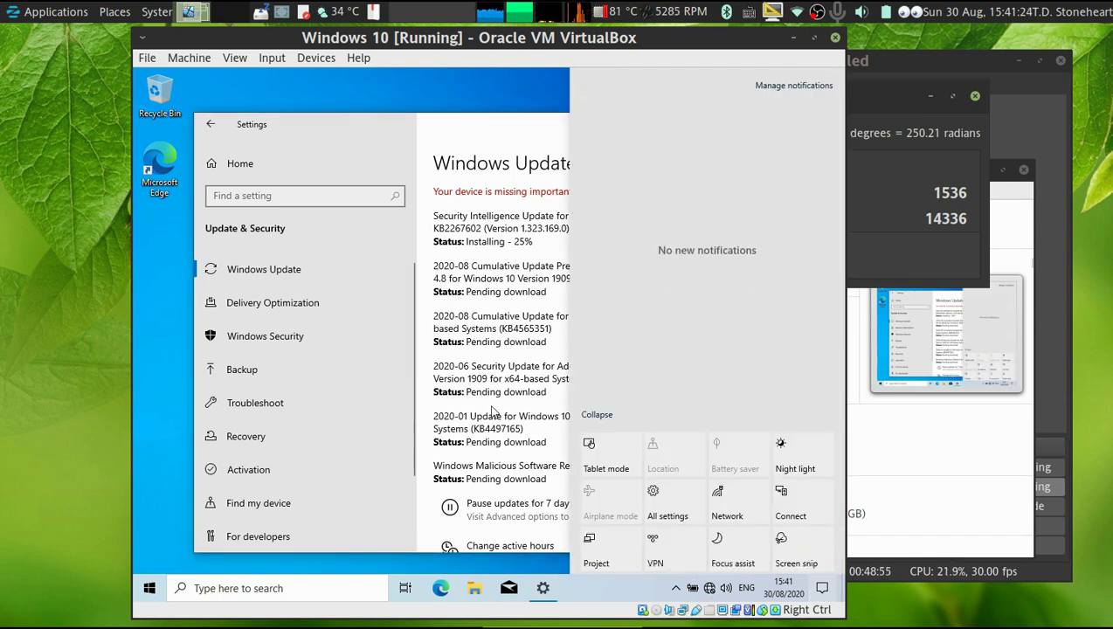
left_click(657, 398)
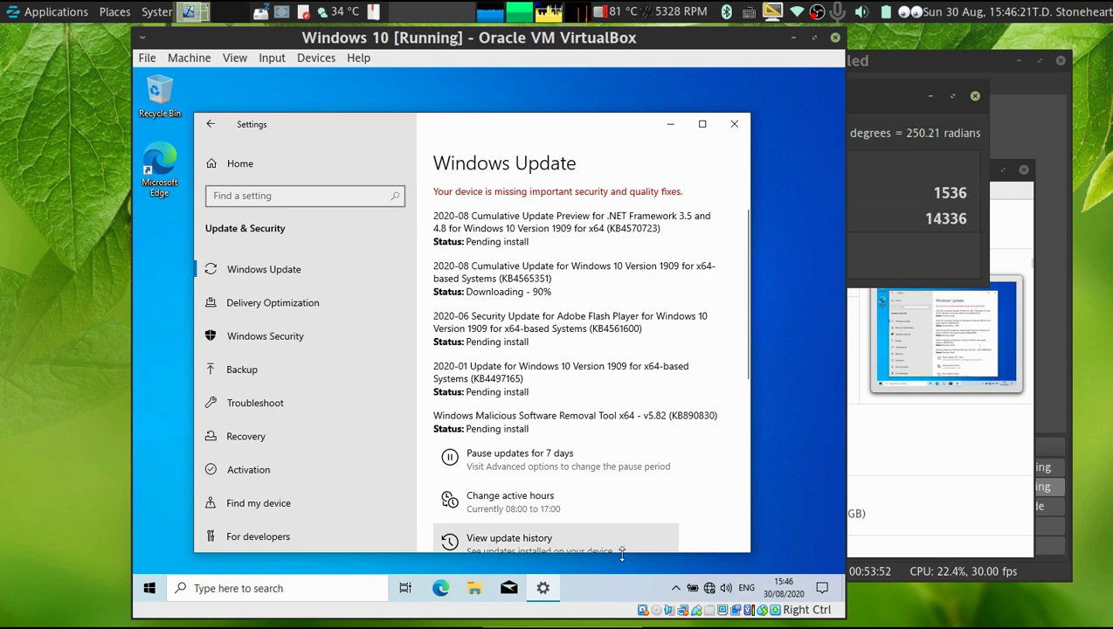
In the Taskbar settings, turn off replacing Command Prompt with Windows PowerShell and combine taskbar buttons only when the taskbar is full
right_click(616, 599)
left_click(633, 590)
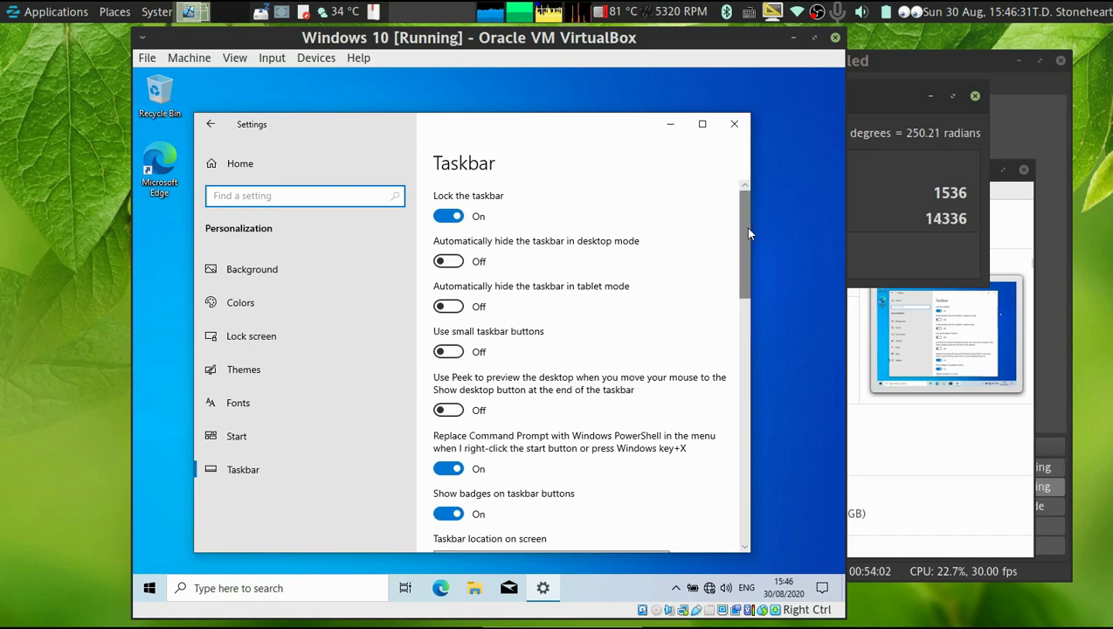
left_click_drag(744, 226, 750, 293)
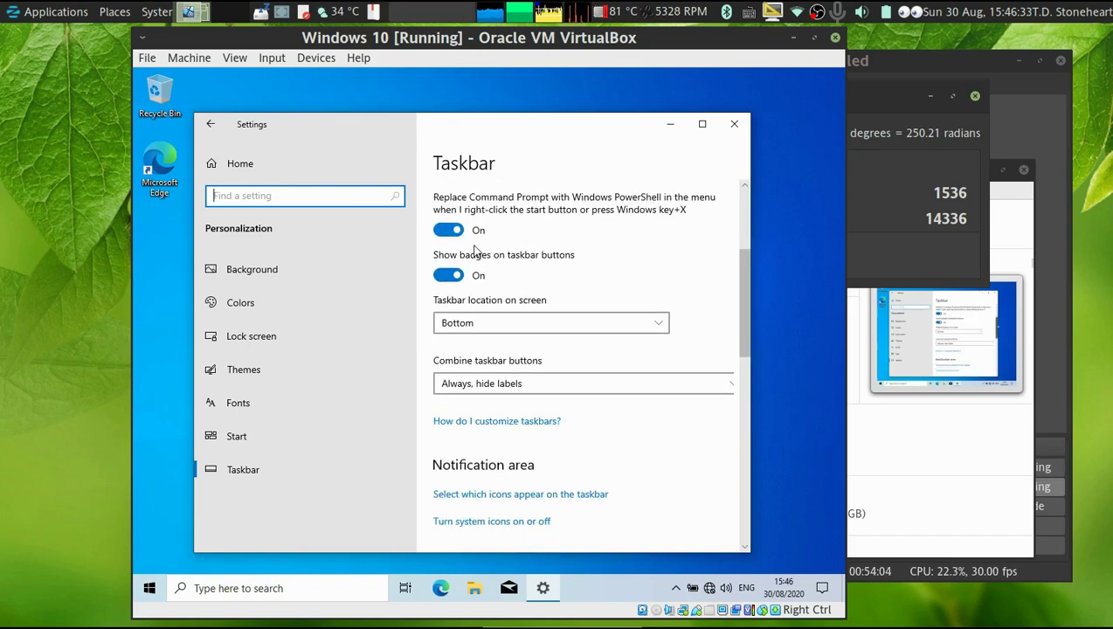
left_click(448, 230)
left_click(616, 383)
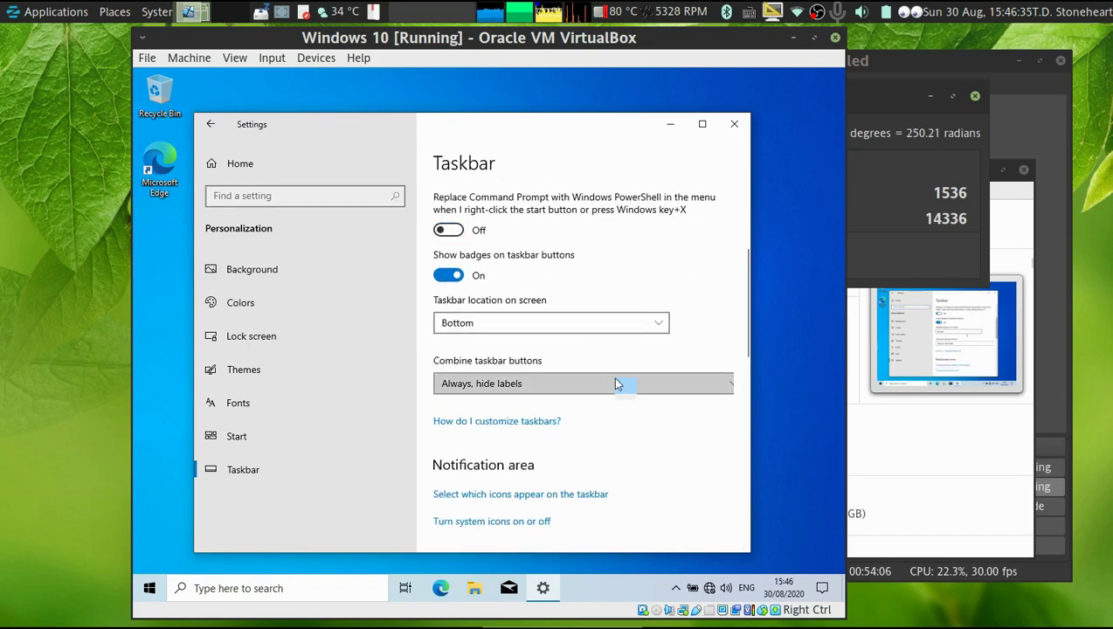
left_click(659, 405)
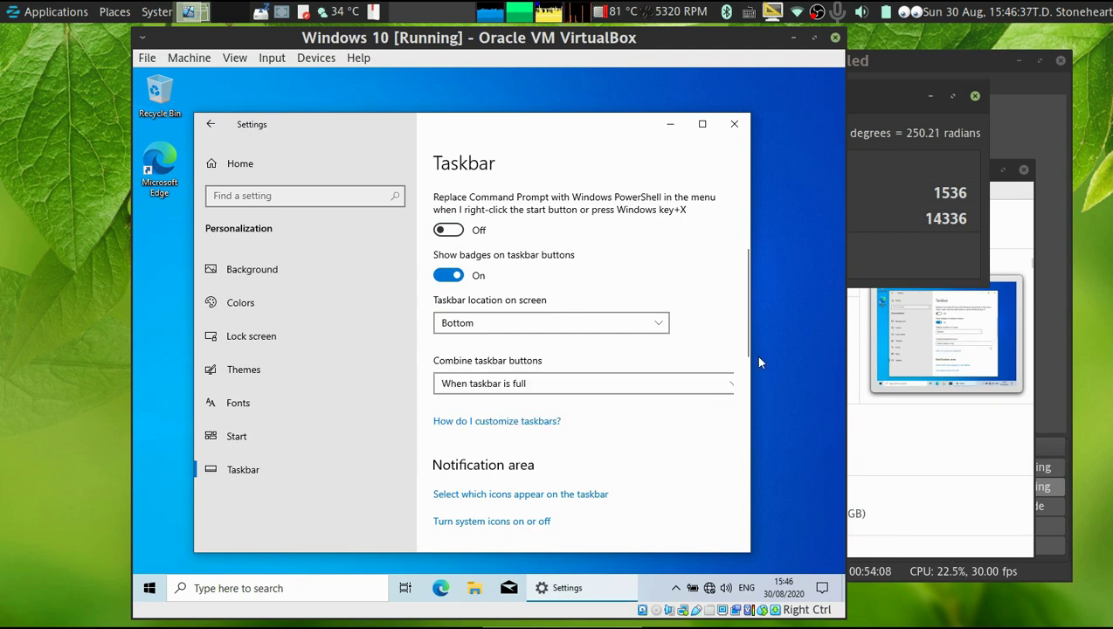
Turn on small taskbar buttons
scroll(744, 336, "up", 2)
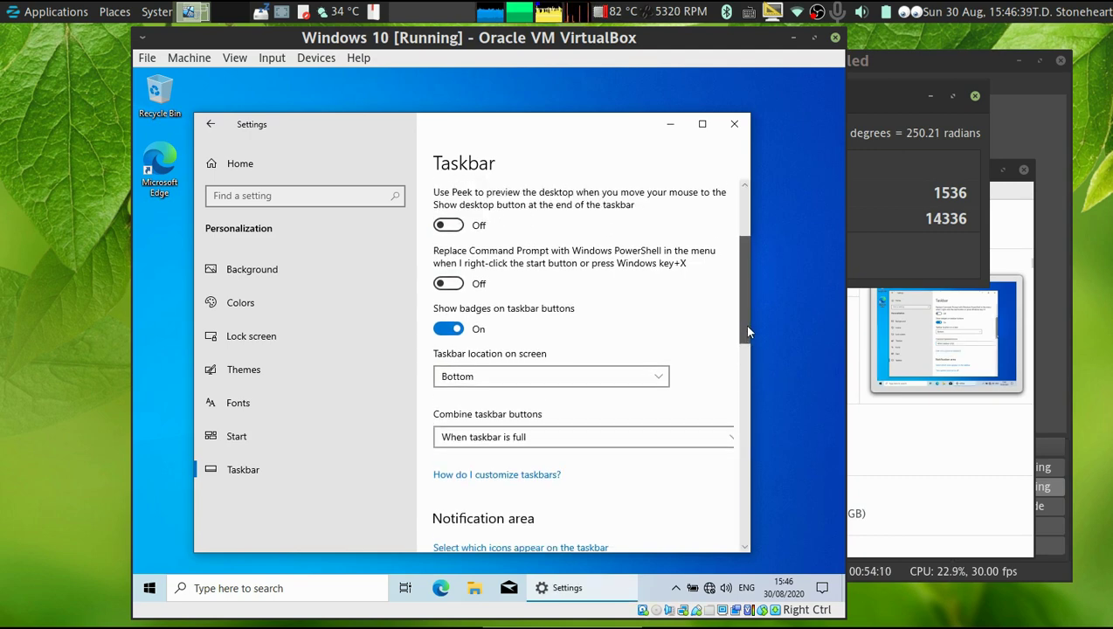
scroll(748, 293, "up", 5)
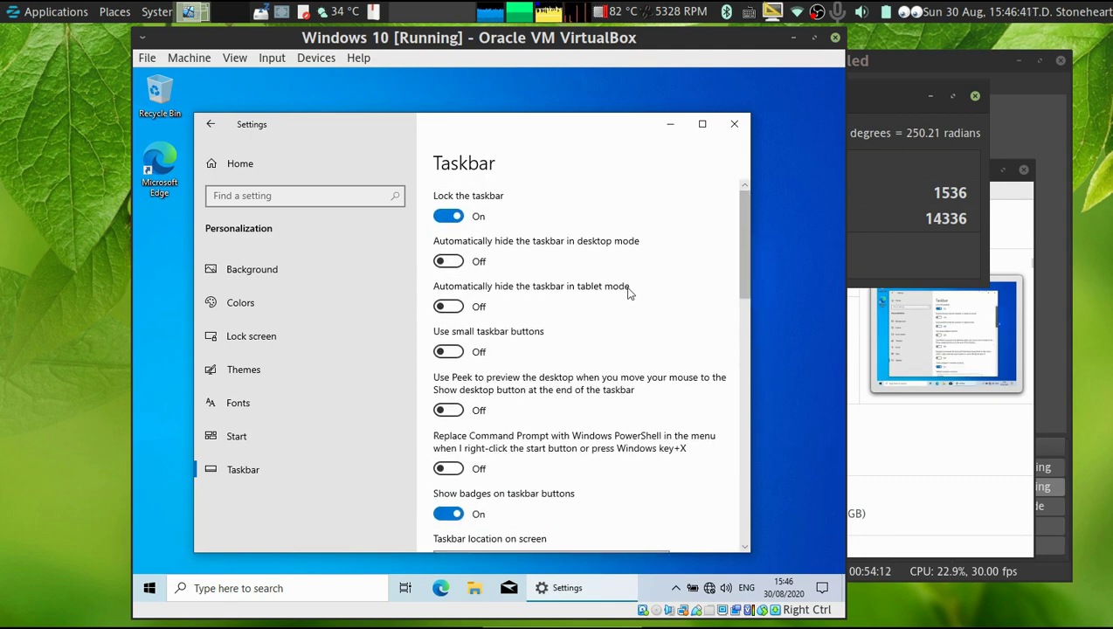
left_click(455, 356)
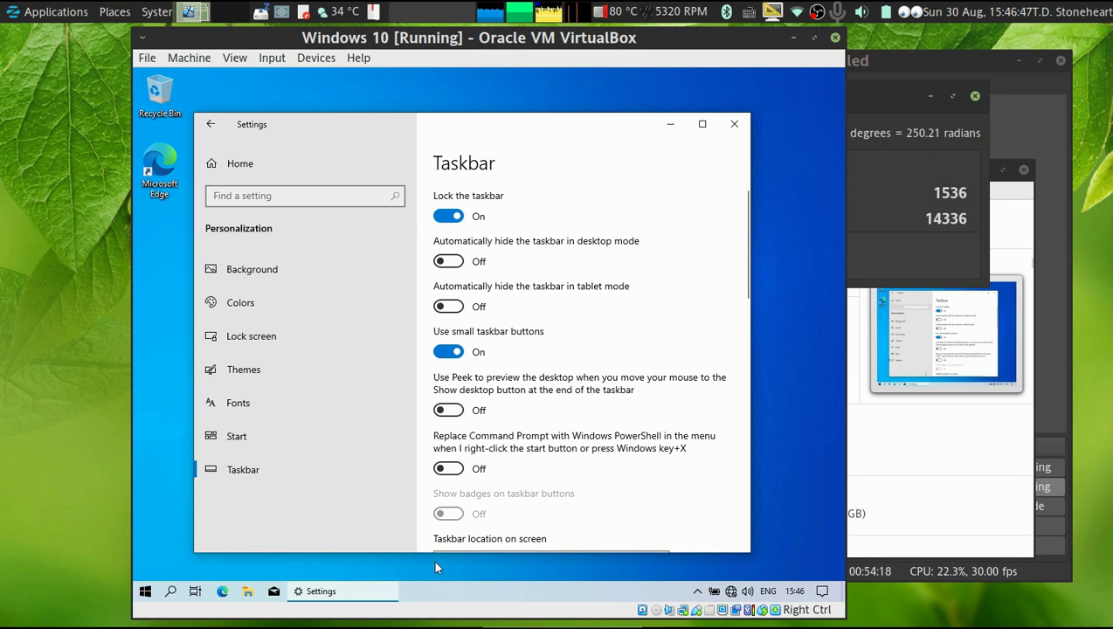
Unpin Mail from the taskbar
left_click(274, 592)
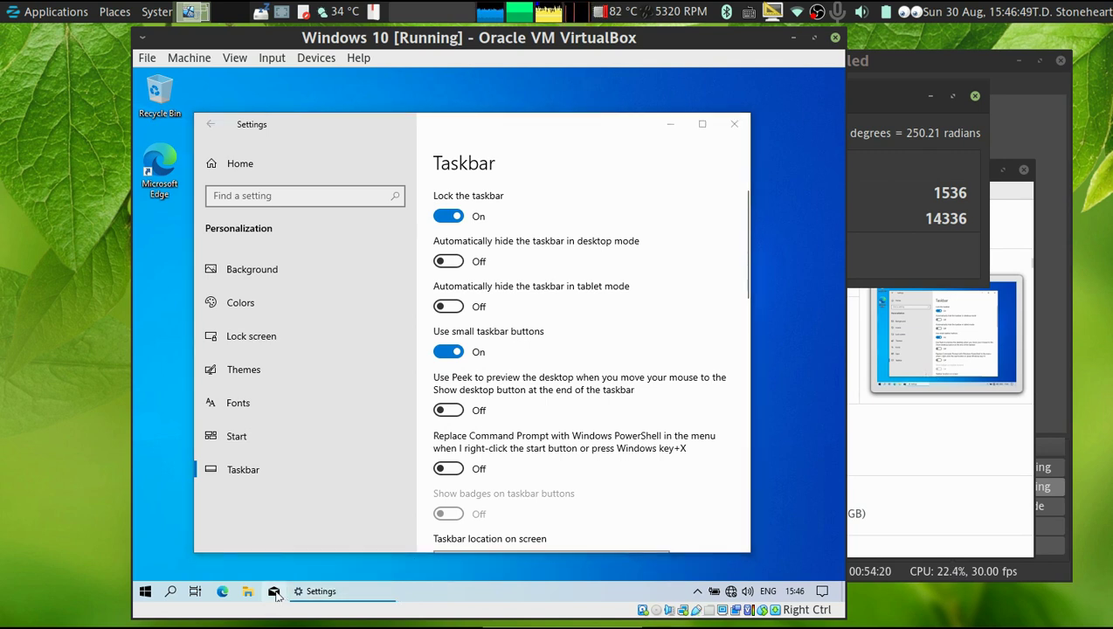
right_click(276, 592)
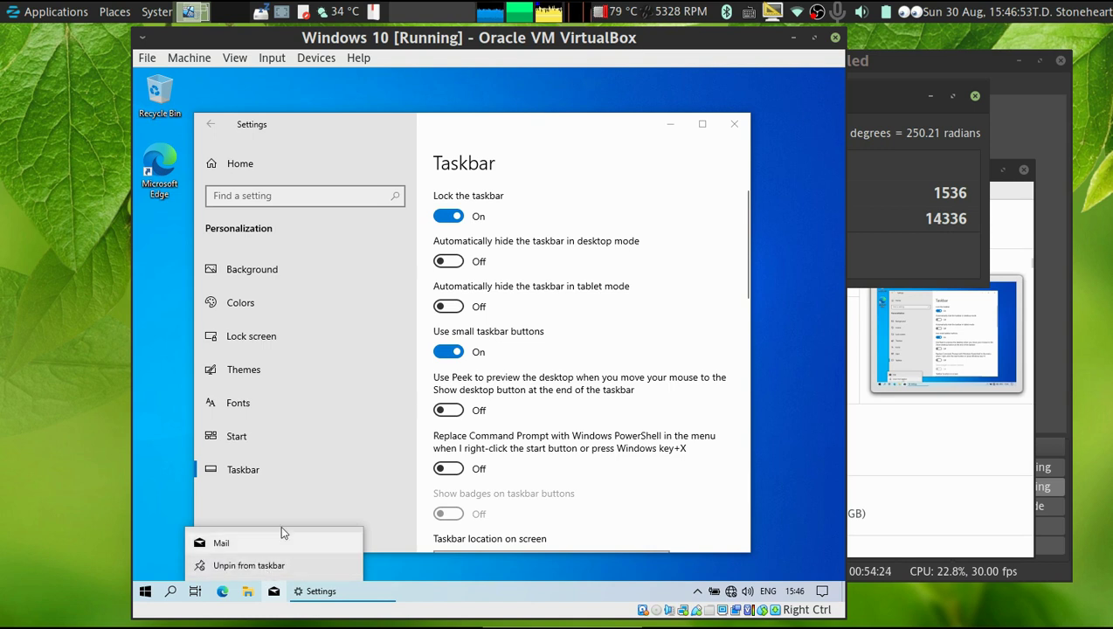
left_click(341, 568)
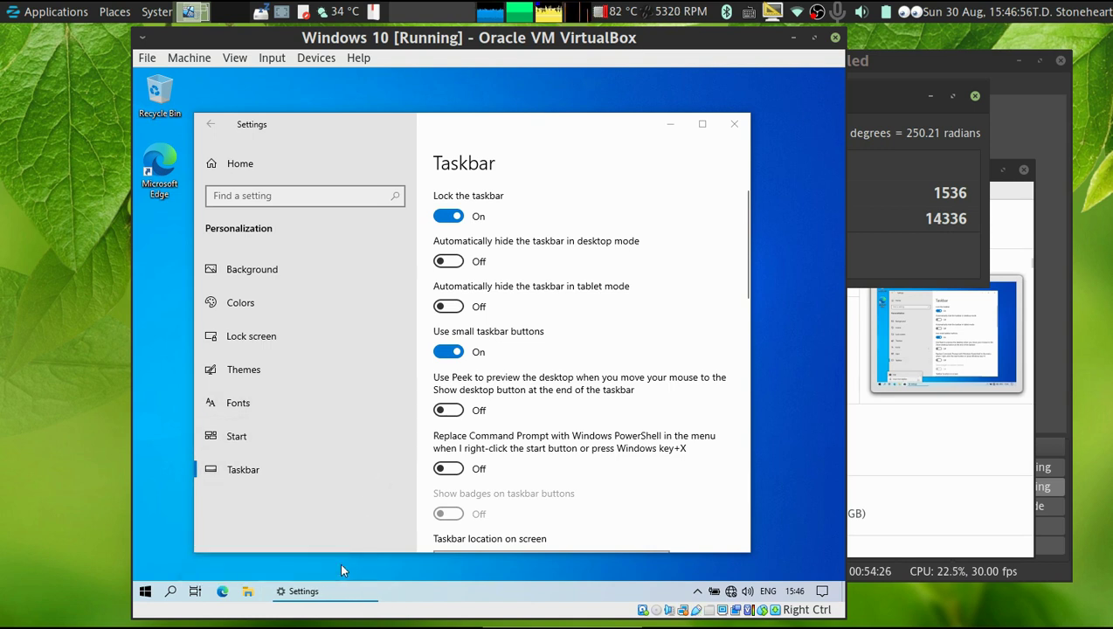
Turn off small taskbar buttons and reduce the taskbar's search box to a search icon
left_click(450, 351)
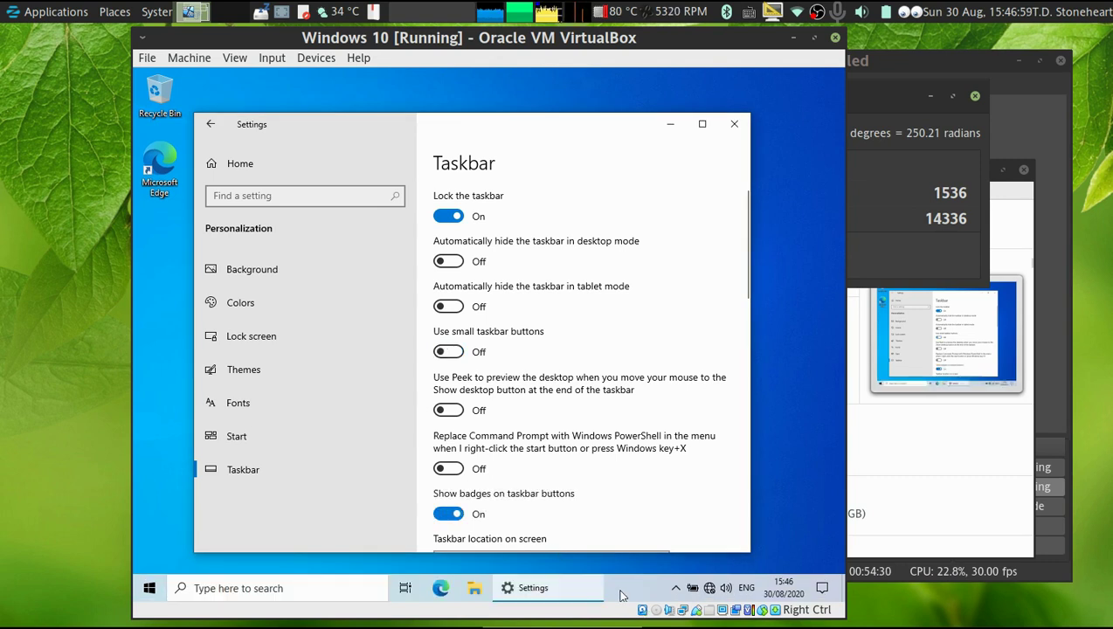
right_click(621, 594)
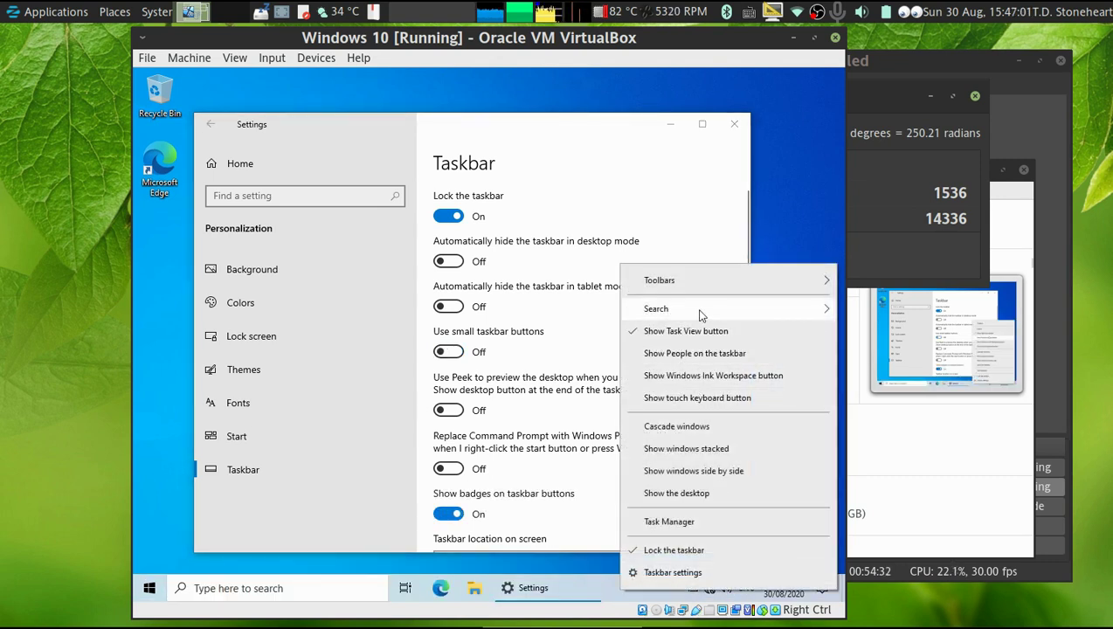
mouse_move(699, 310)
left_click(565, 332)
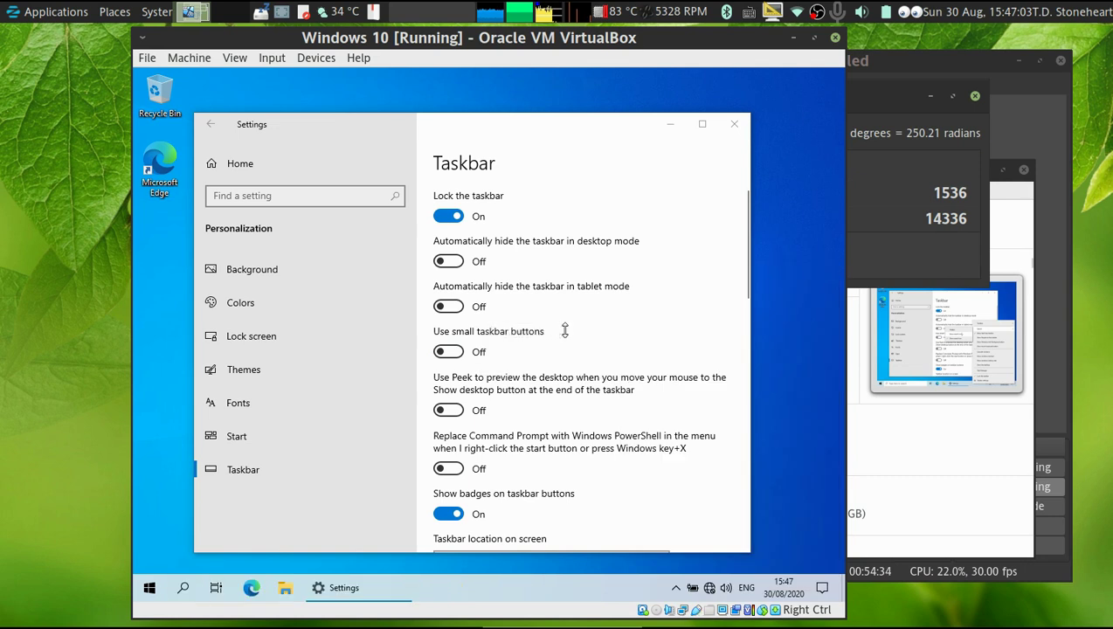
In the Colors personalization settings, show the accent color on title bars and window borders
left_click(316, 278)
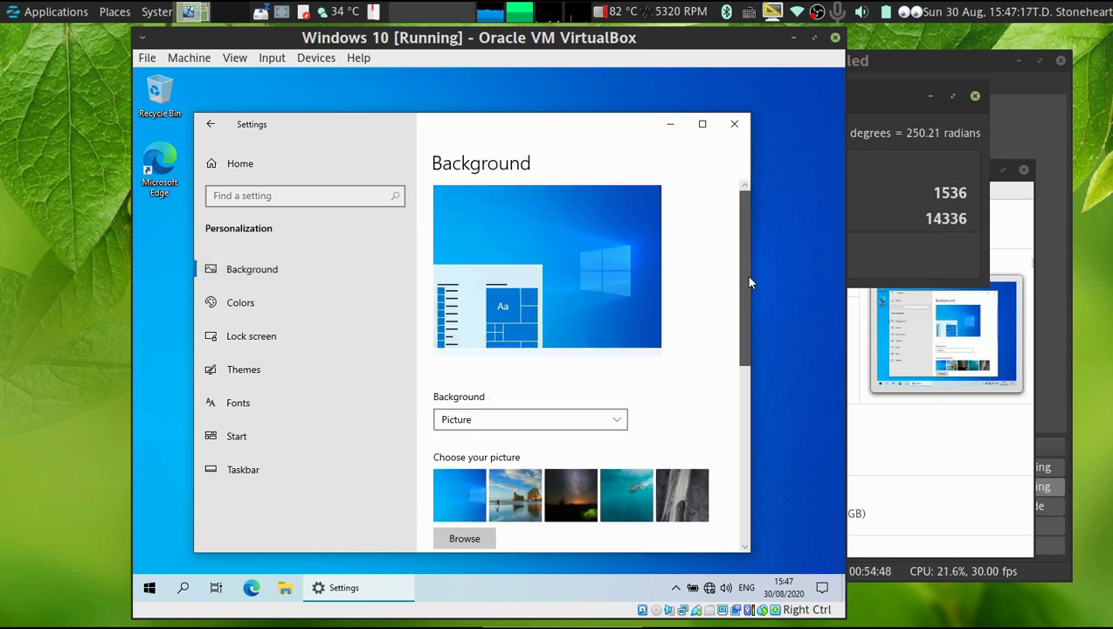
left_click_drag(745, 277, 743, 355)
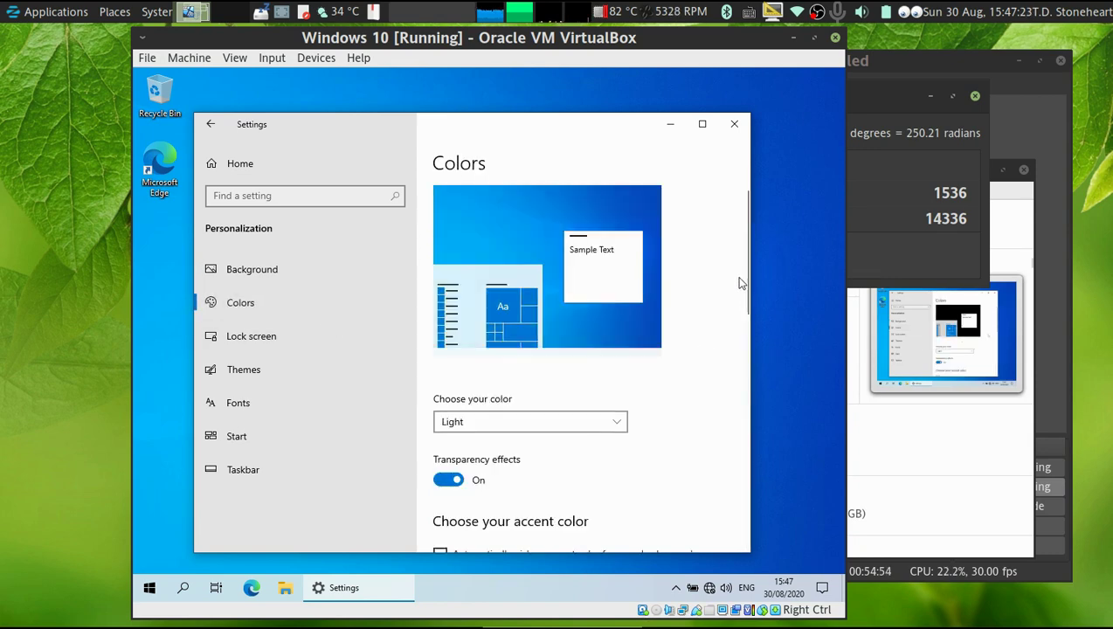
scroll(740, 278, "down", 2)
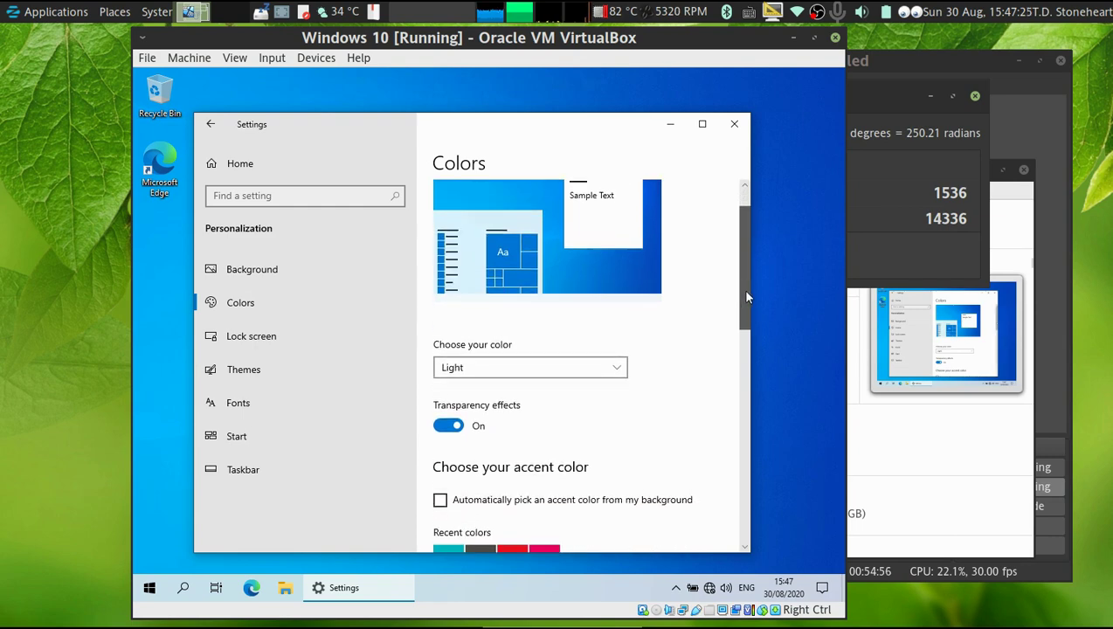
scroll(742, 288, "up", 2)
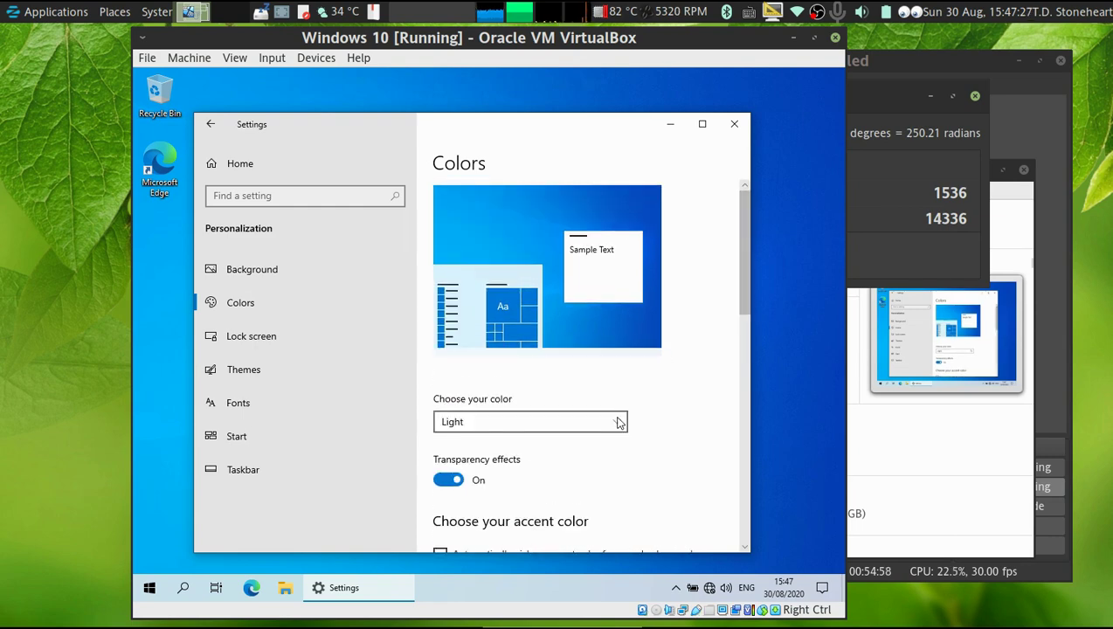
left_click_drag(739, 276, 738, 392)
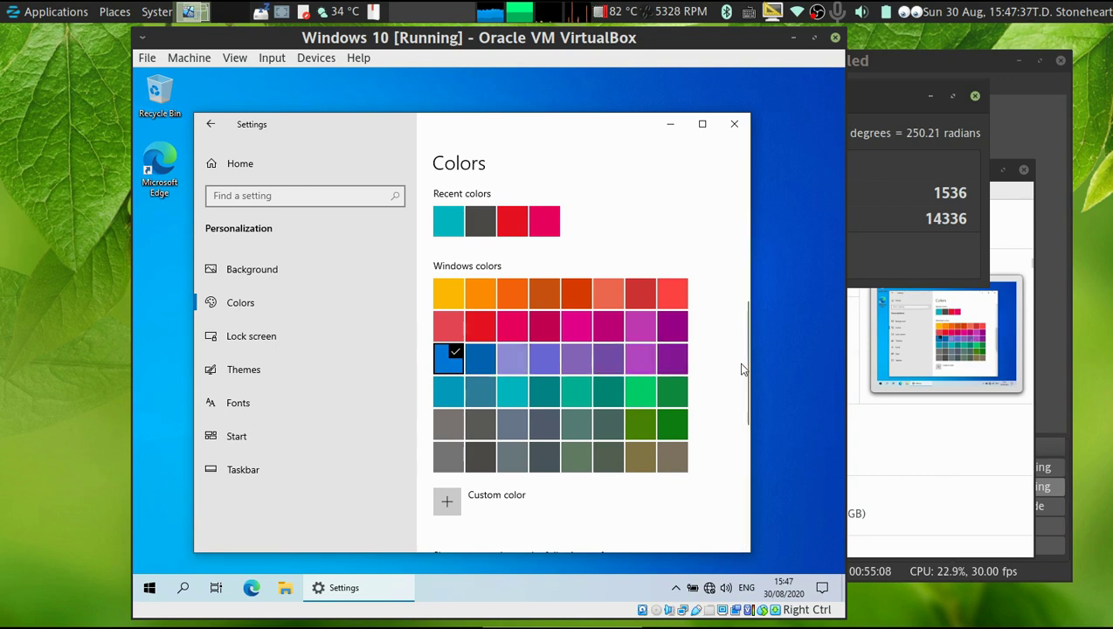
left_click_drag(740, 361, 742, 414)
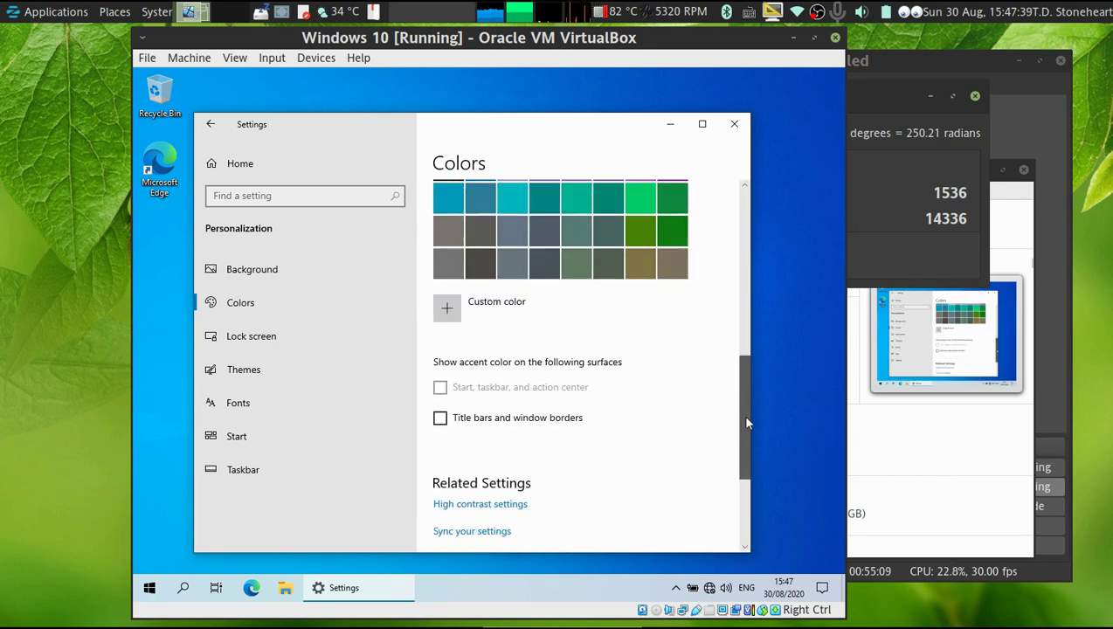
left_click(569, 412)
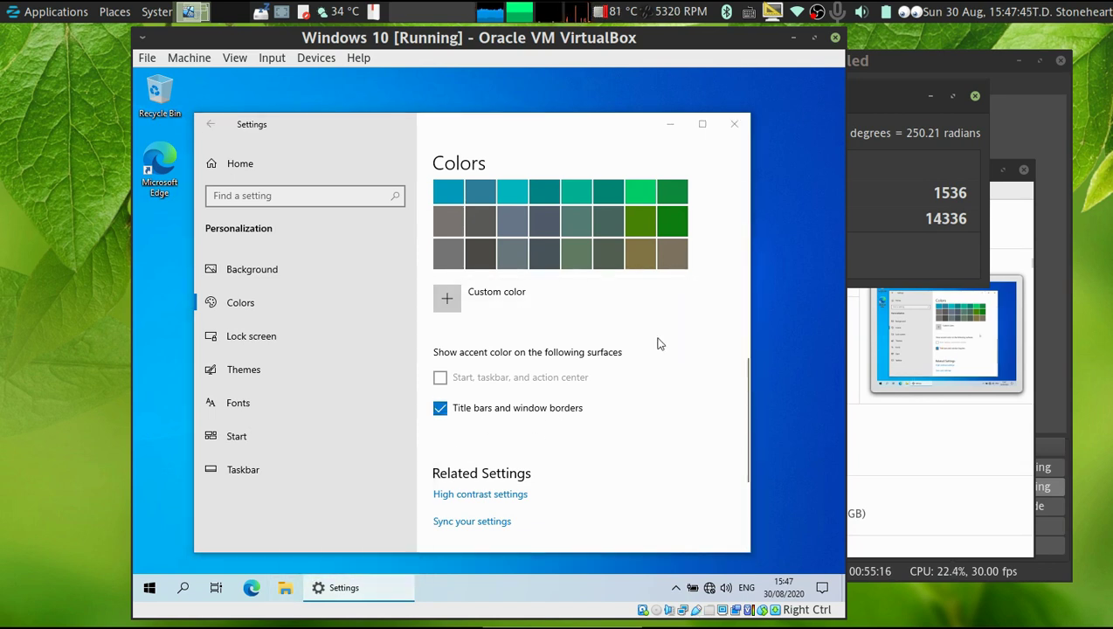
Open a File Explorer window to check its title bar color, and close it again
key("super+e")
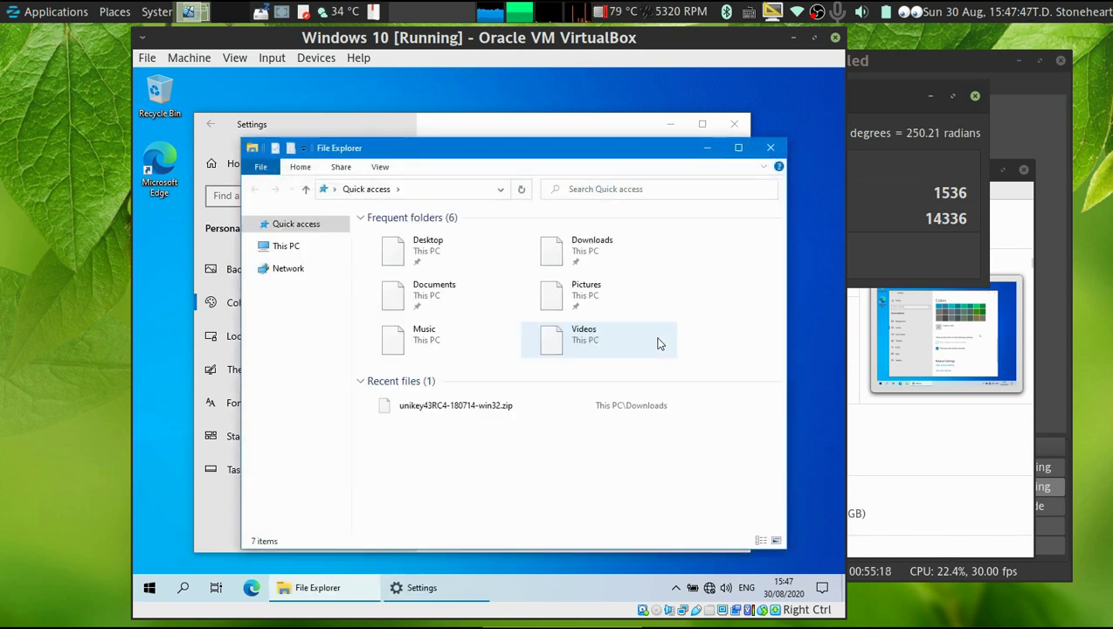
left_click_drag(442, 151, 431, 154)
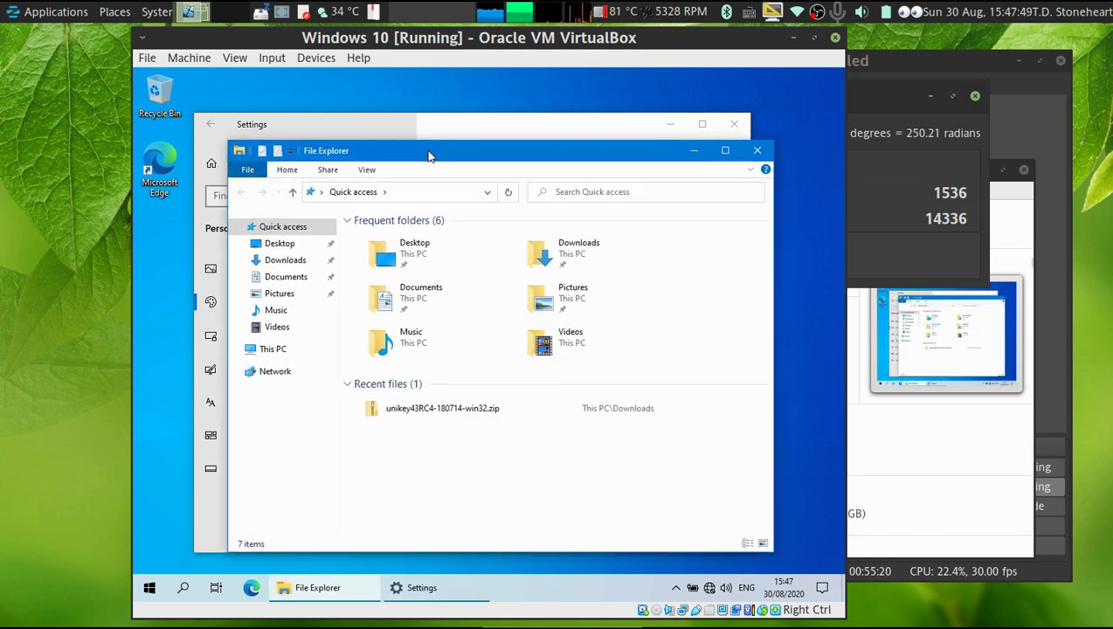
left_click(759, 149)
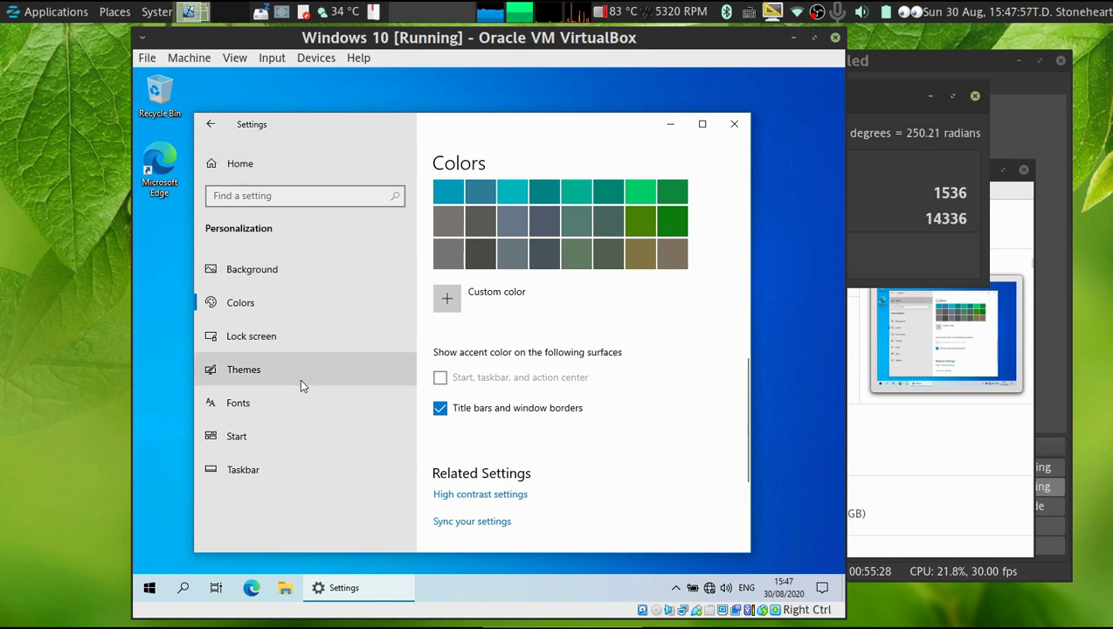
In the Start settings, turn off occasional suggestions and recently added apps, and turn on most used apps
left_click(397, 421)
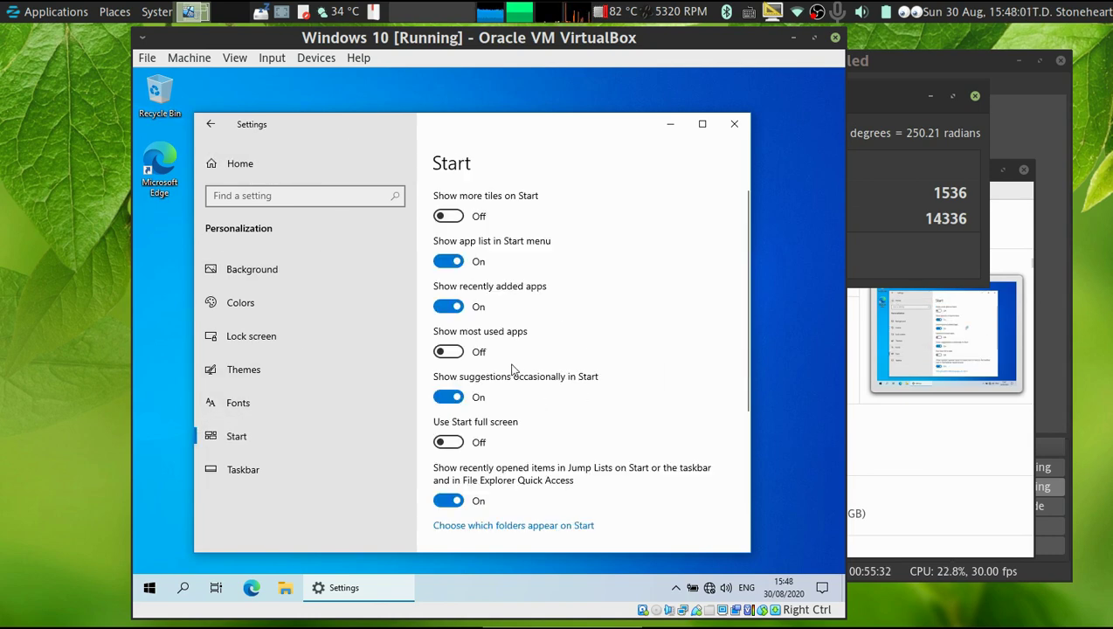
left_click(449, 397)
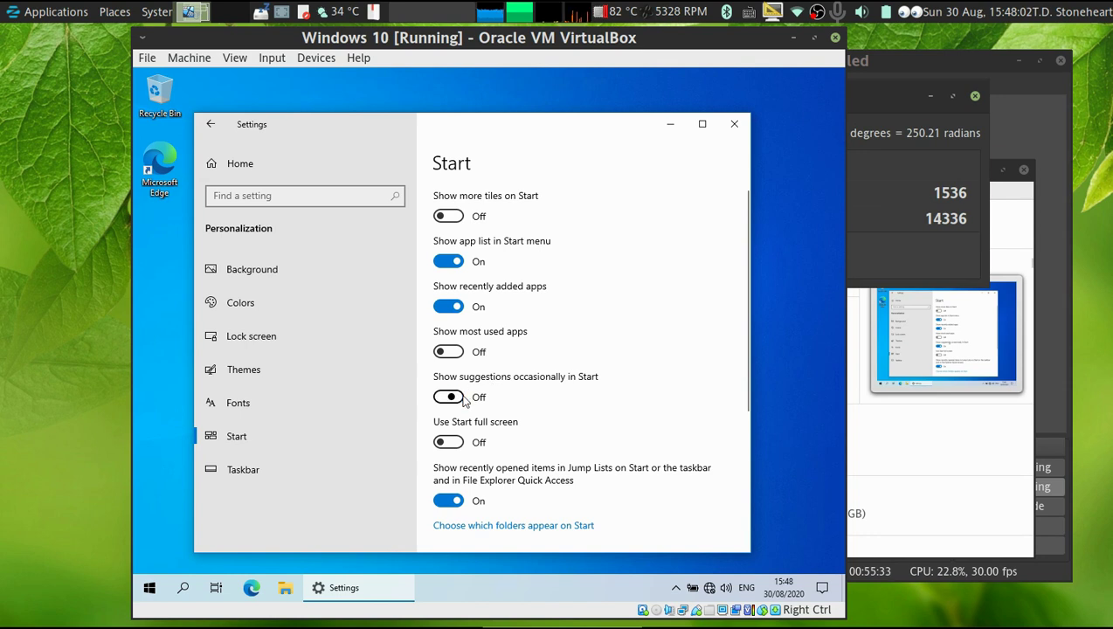
left_click(448, 306)
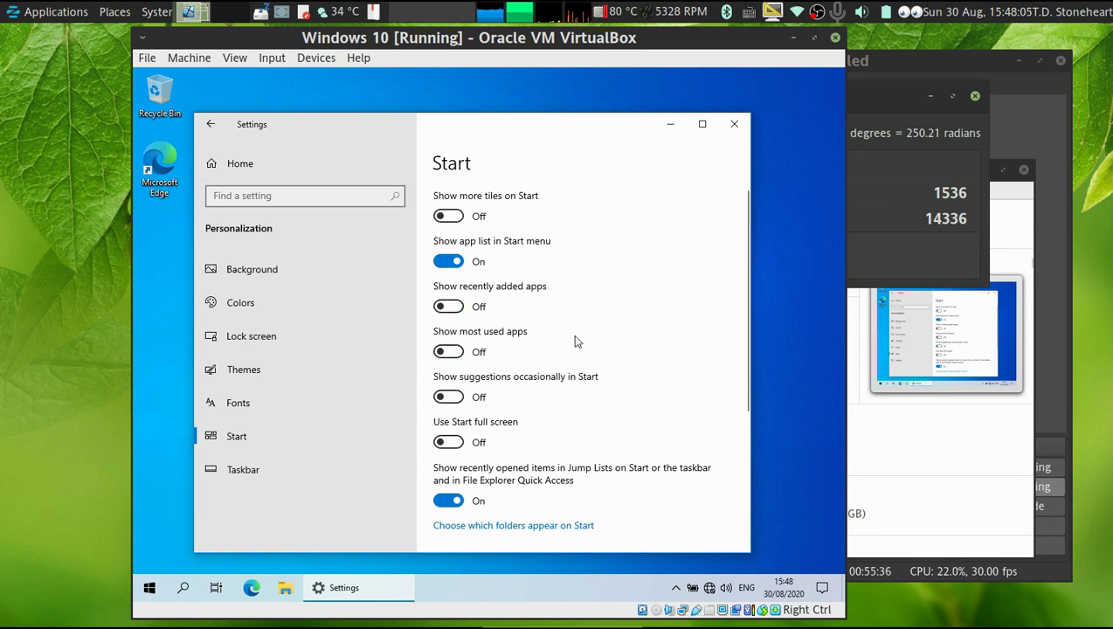
left_click(449, 353)
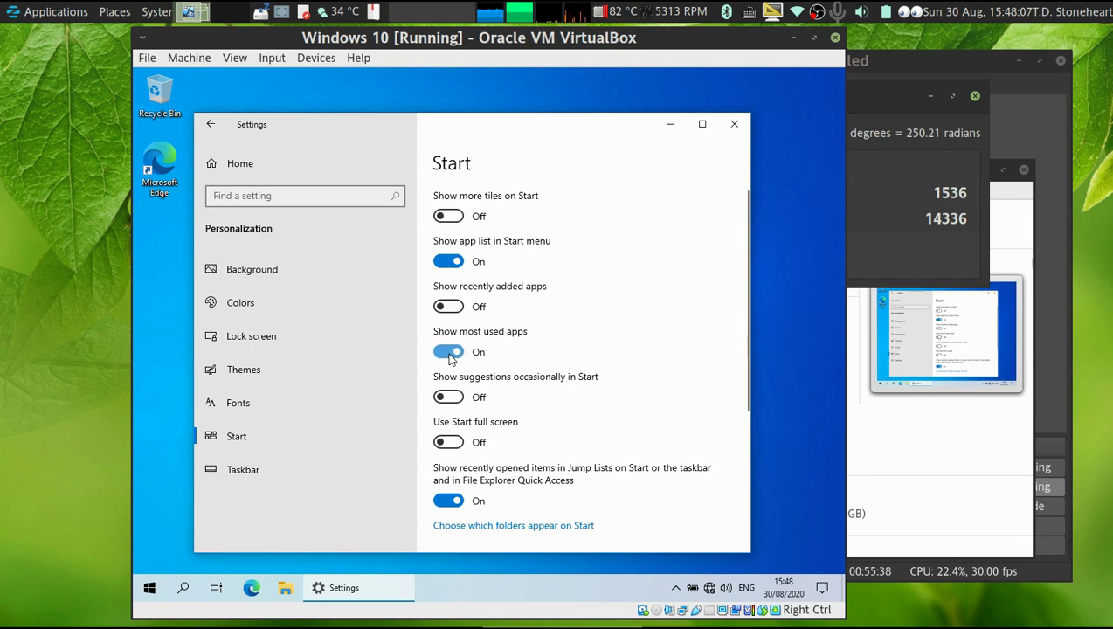
In the System notification settings, disable getting tips, tricks, and suggestions while using Windows
left_click(229, 165)
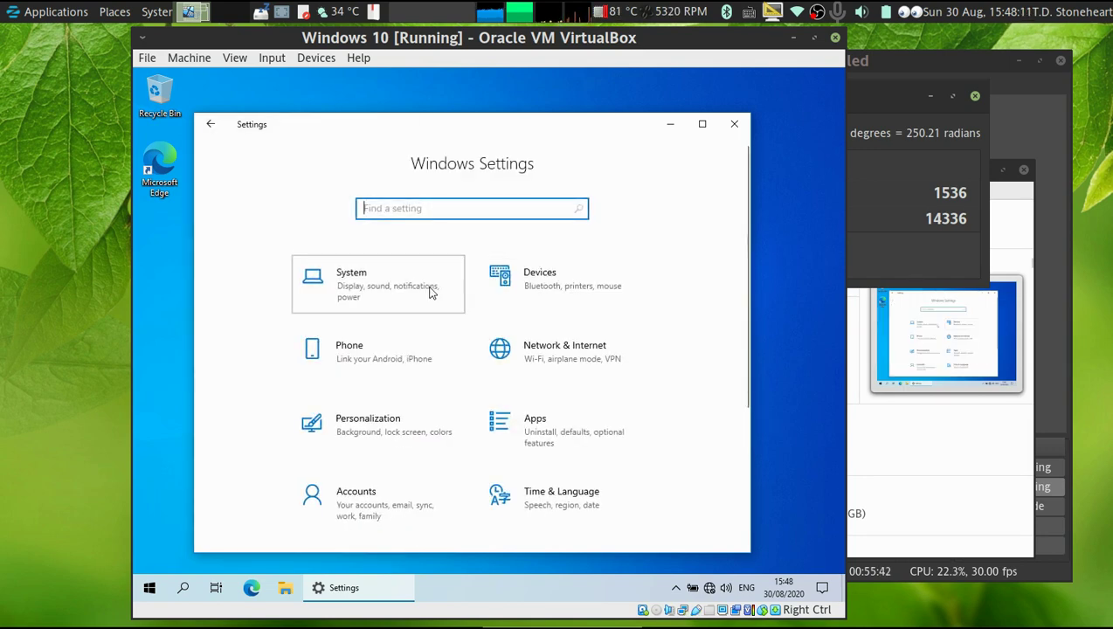
left_click(431, 294)
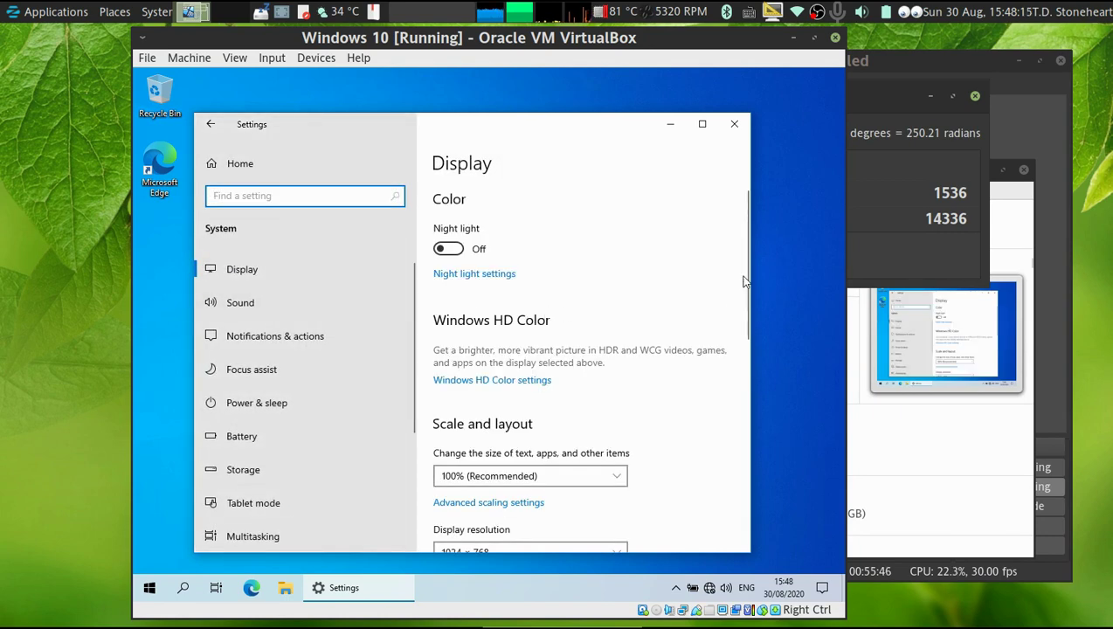
left_click_drag(739, 251, 744, 421)
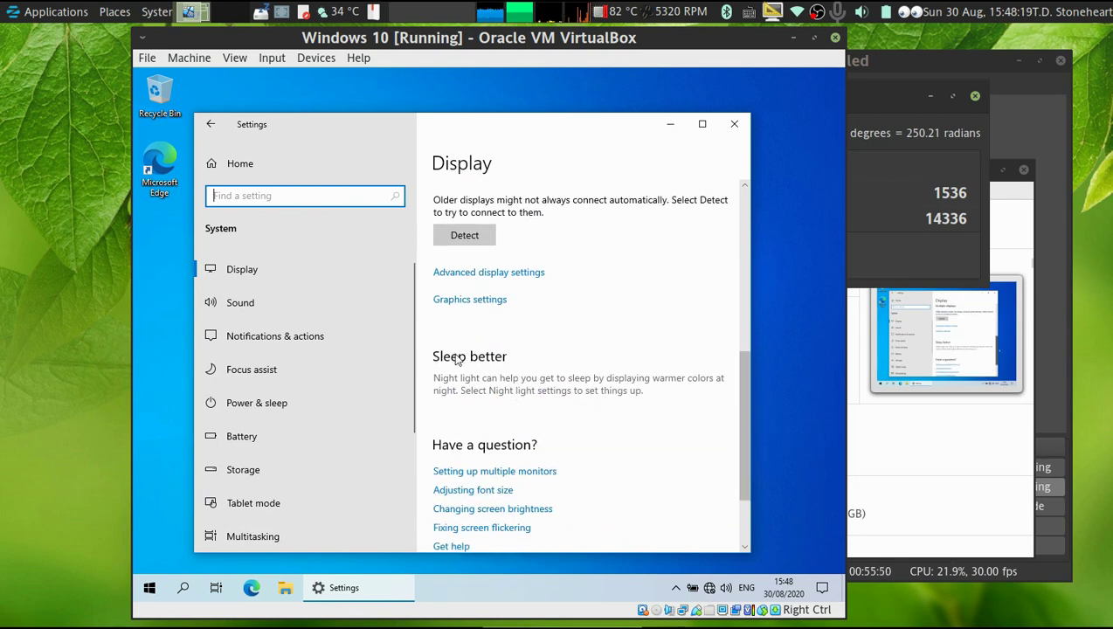
left_click(352, 332)
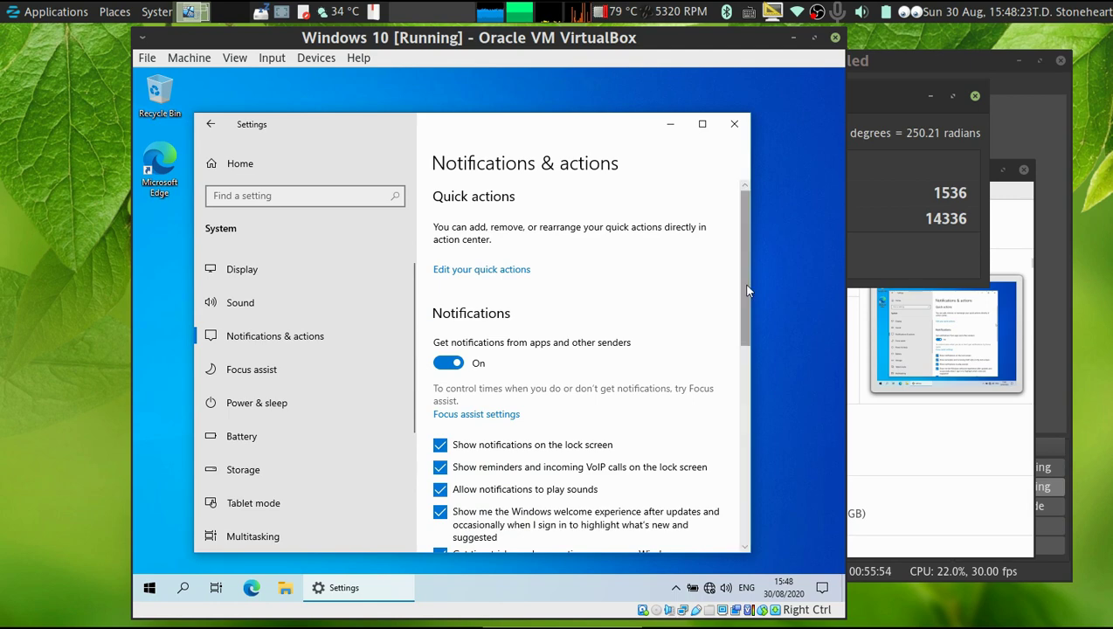
left_click_drag(746, 285, 744, 310)
scroll(744, 315, "down", 3)
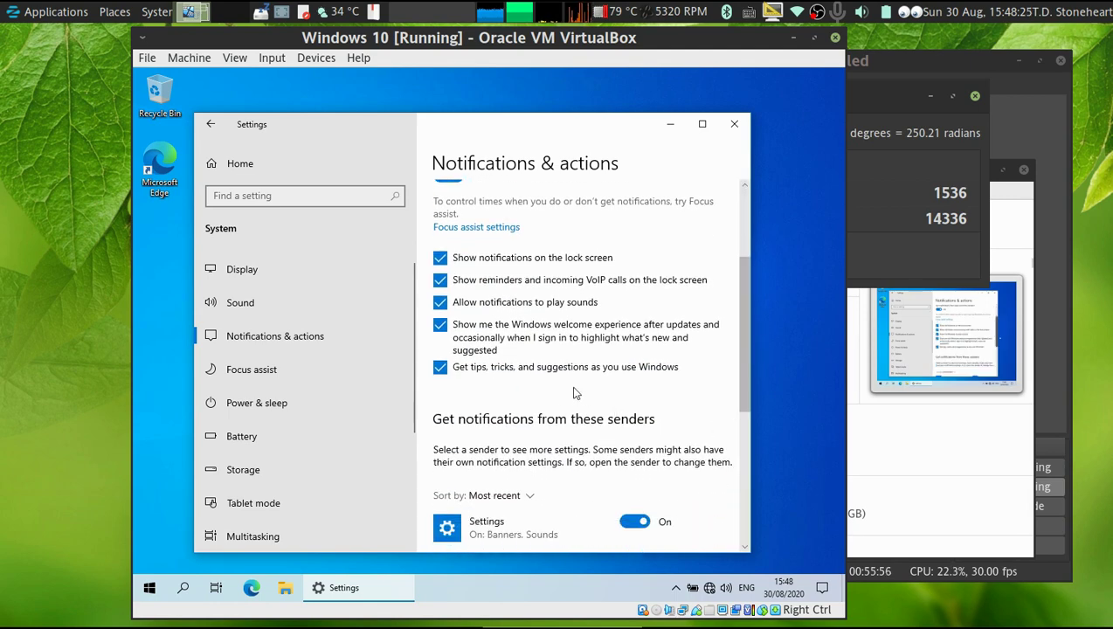
left_click(537, 376)
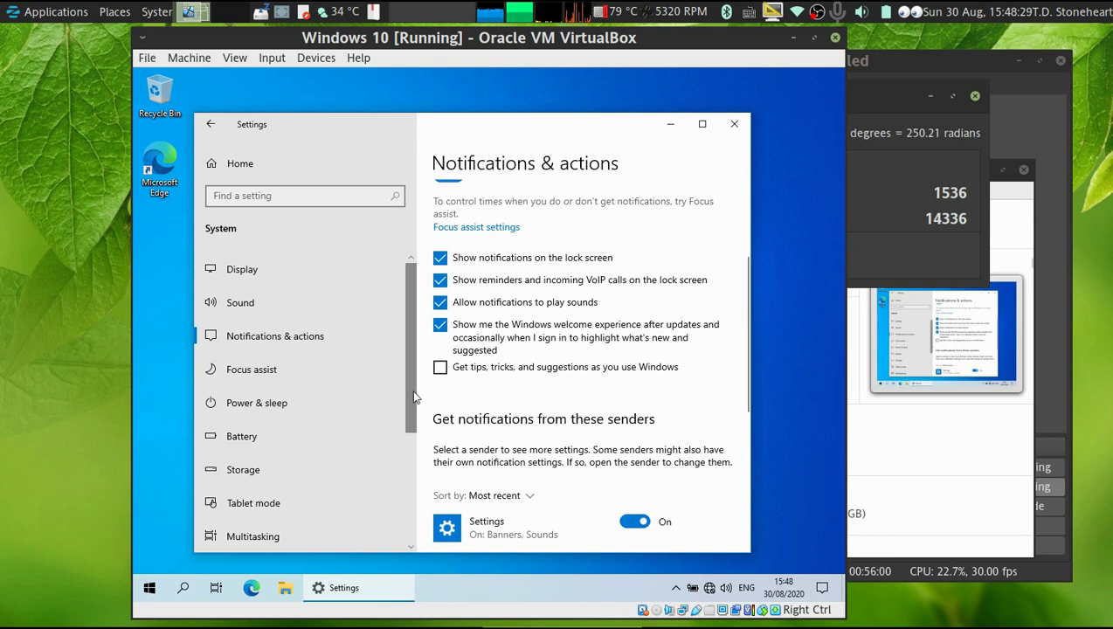
In the Battery settings, set battery saver to turn on automatically when the battery falls below 100%
scroll(410, 393, "down", 1)
left_click(366, 386)
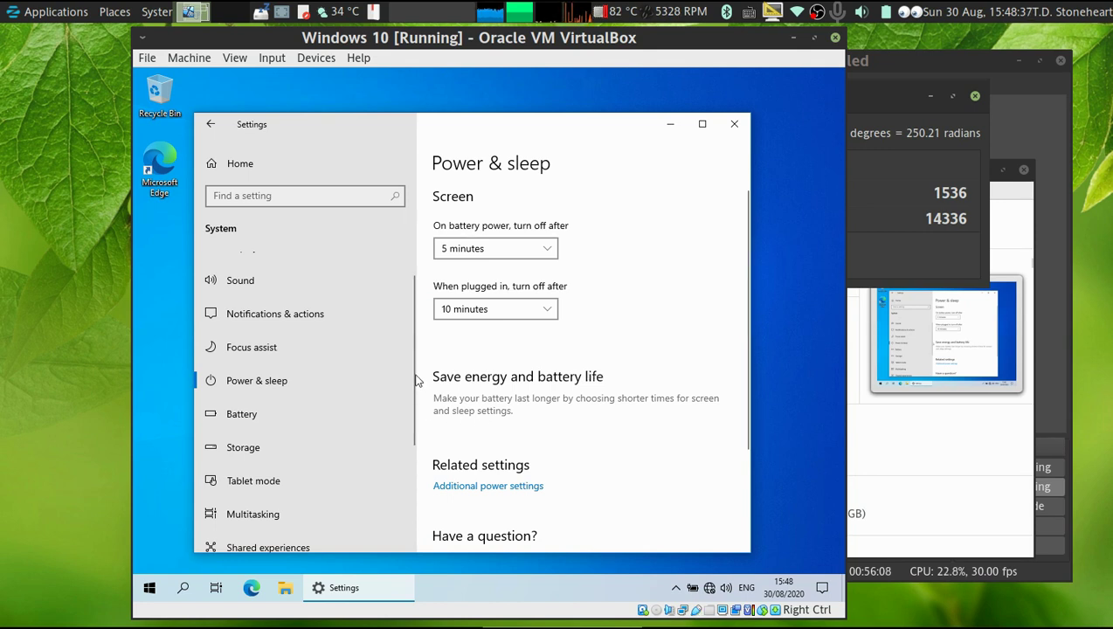
scroll(413, 420, "down", 2)
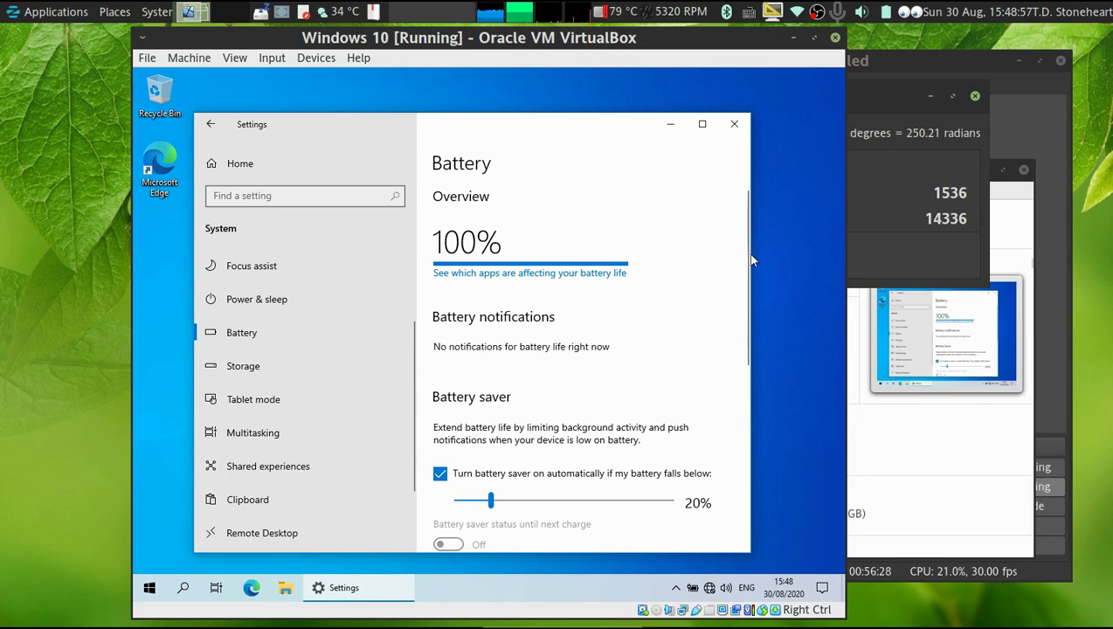
left_click_drag(748, 260, 740, 312)
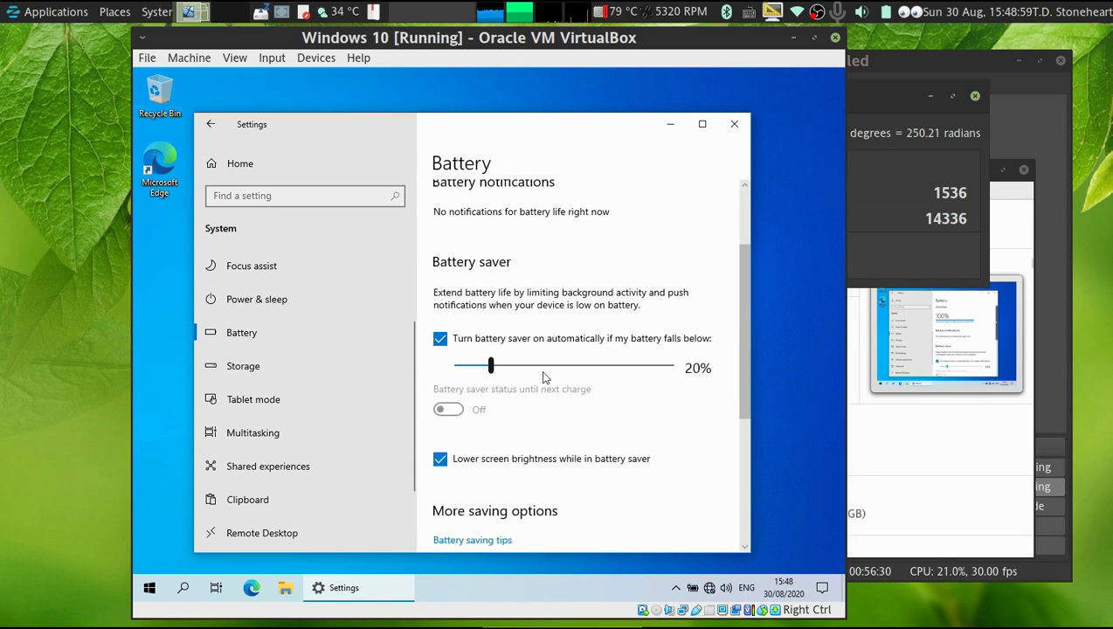
left_click_drag(492, 368, 738, 373)
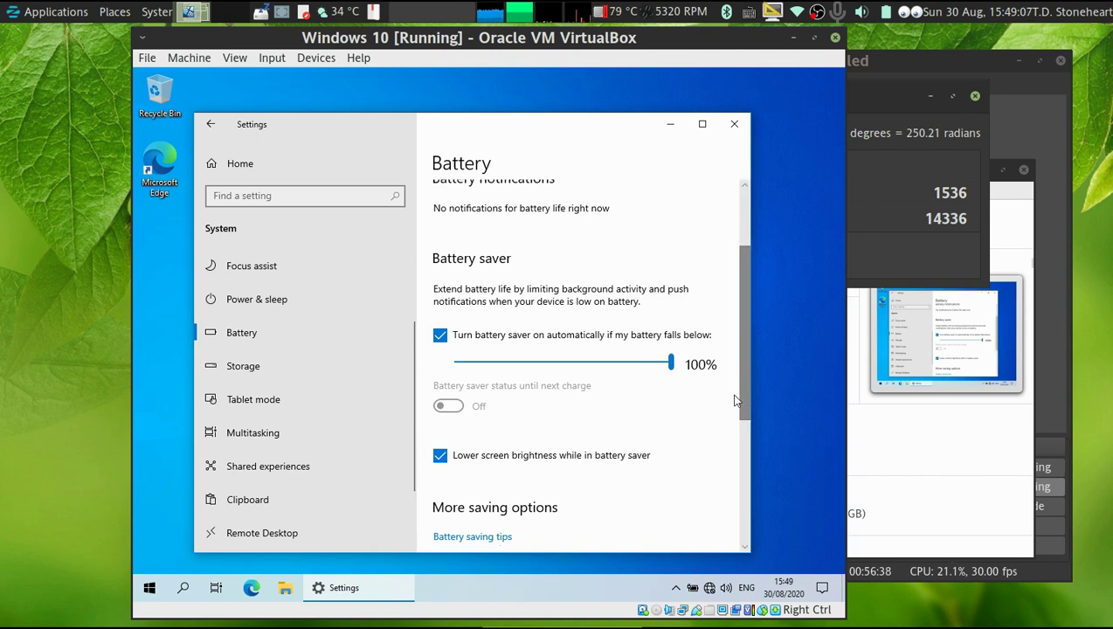
Go to Update & Security and check the installation status of the Windows updates
left_click_drag(415, 422, 429, 495)
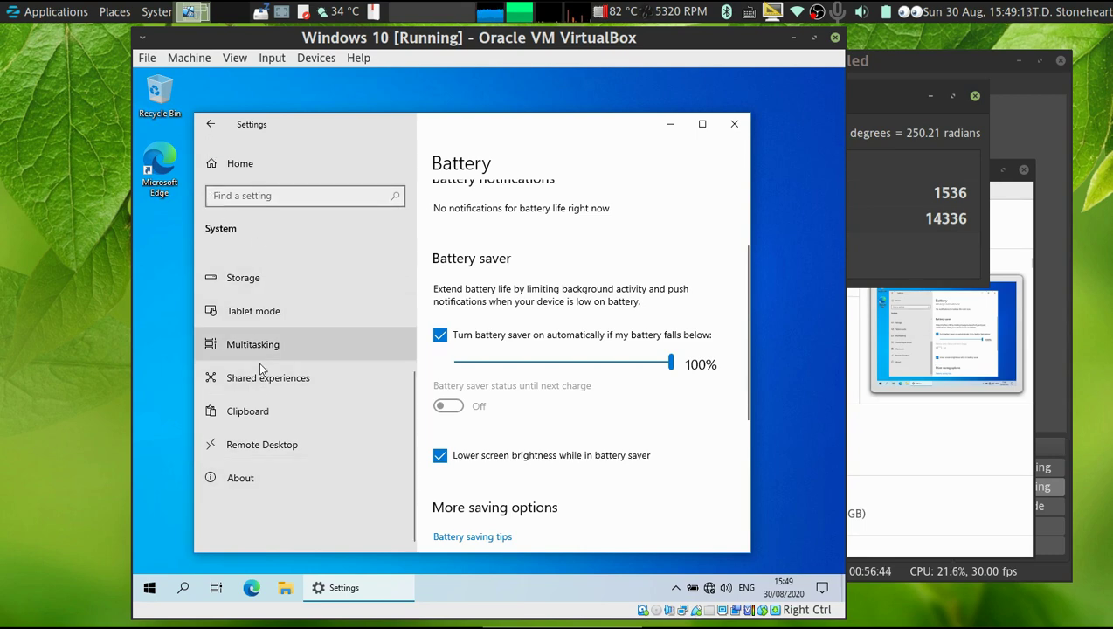
left_click(303, 169)
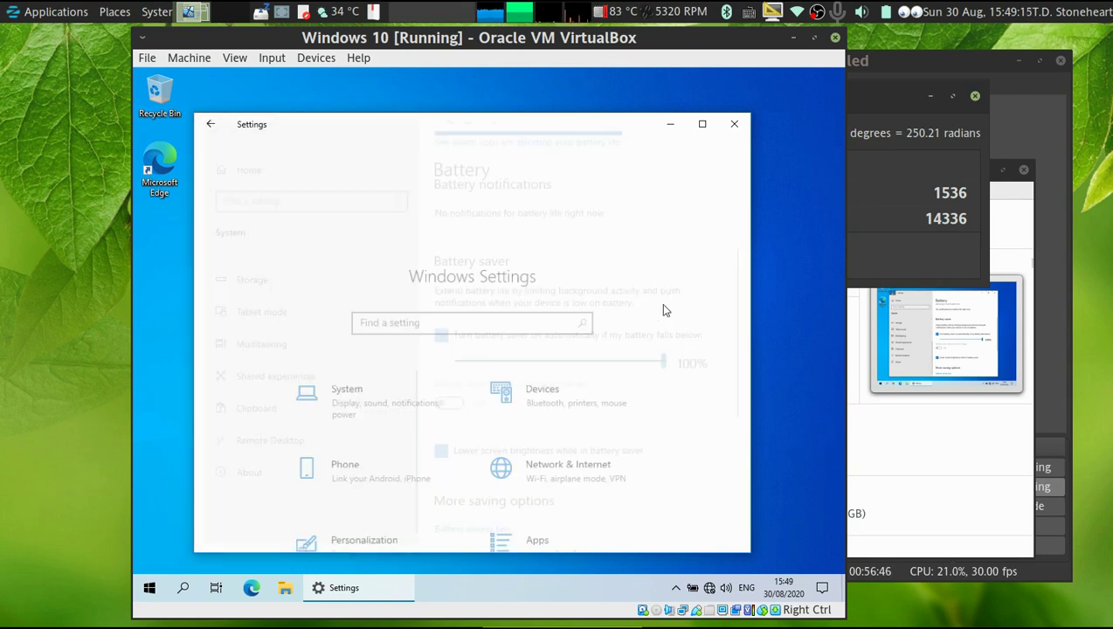
scroll(736, 380, "down", 3)
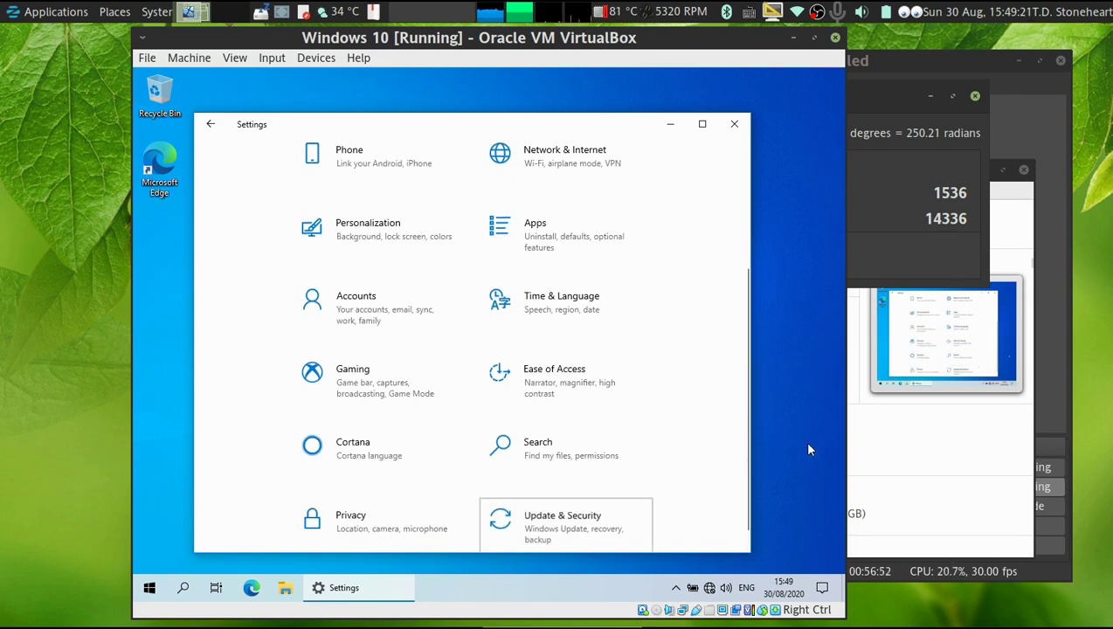
key("Return")
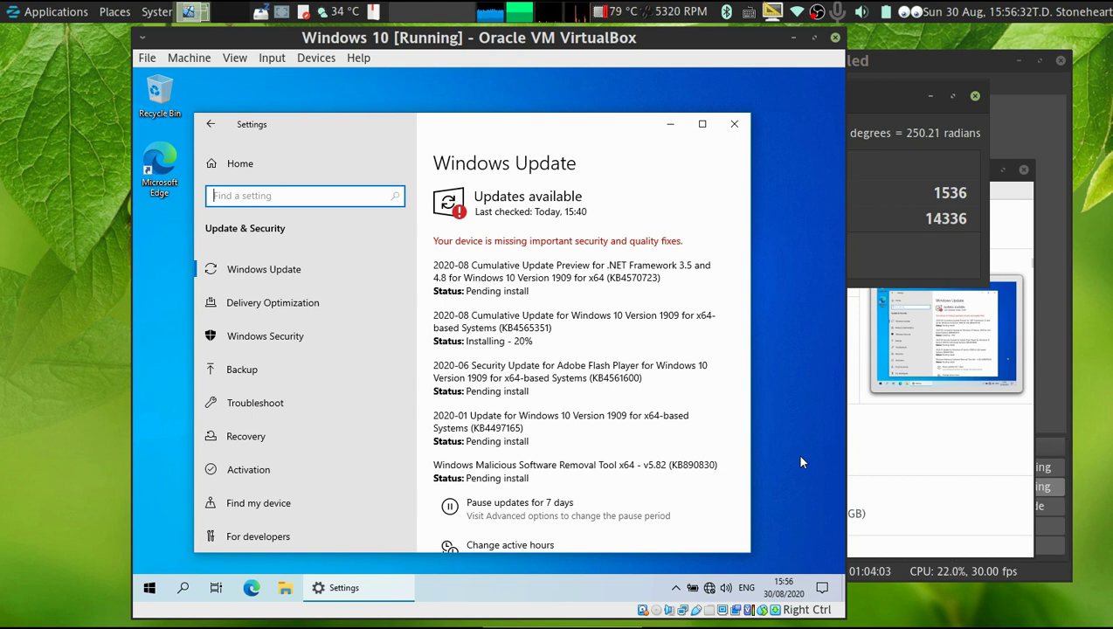
Open Task Manager and inspect the performance graphs for the CPU and Disk 0 (C: D:)
right_click(611, 582)
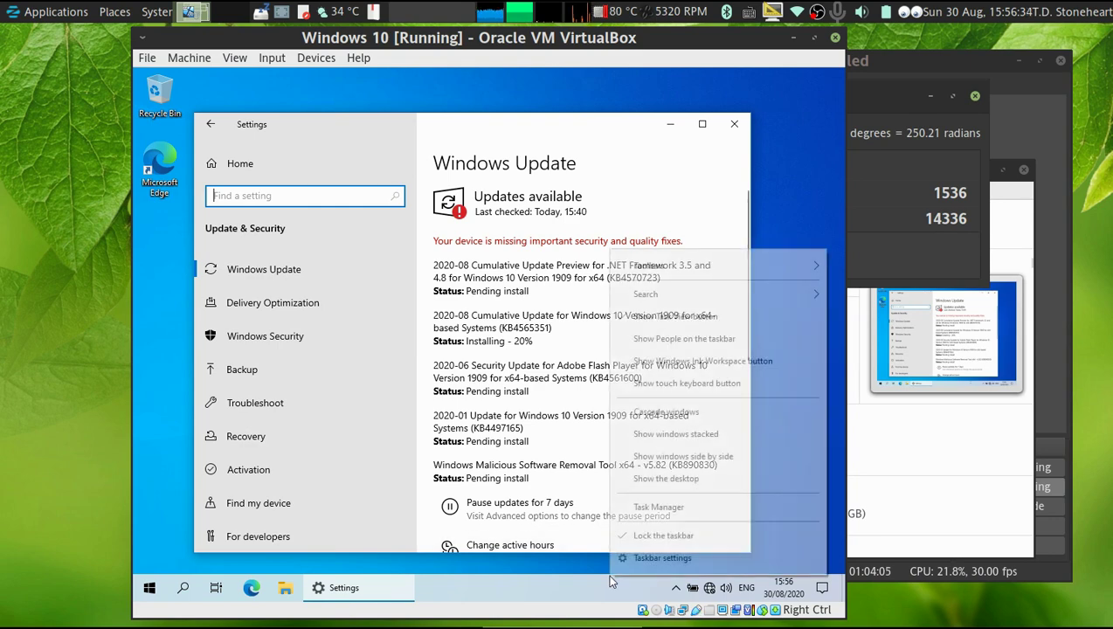
left_click(662, 512)
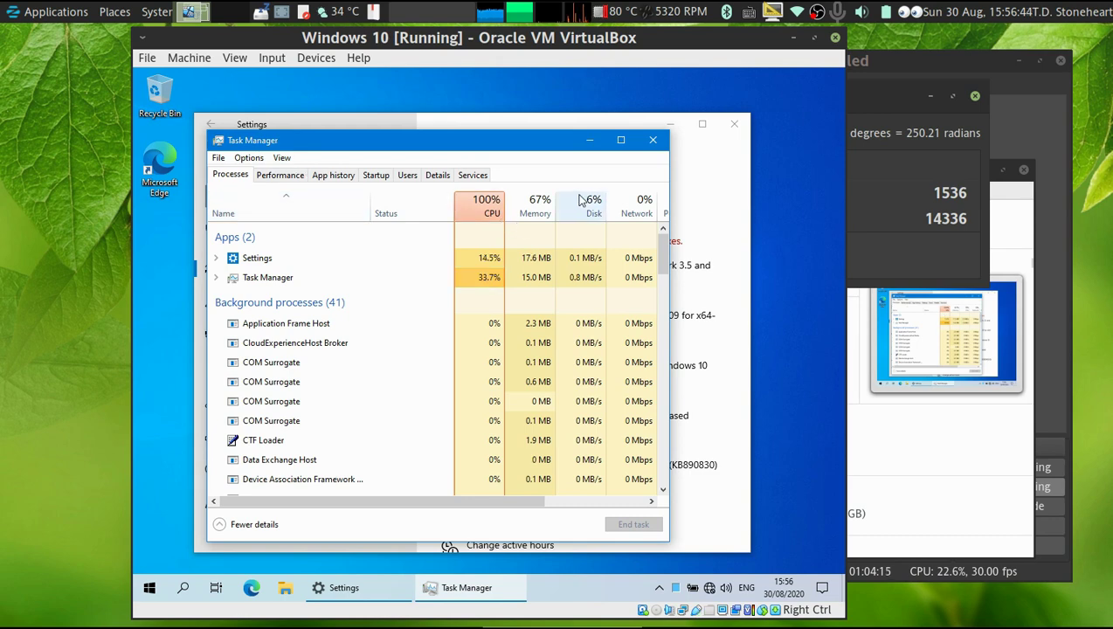
left_click(287, 178)
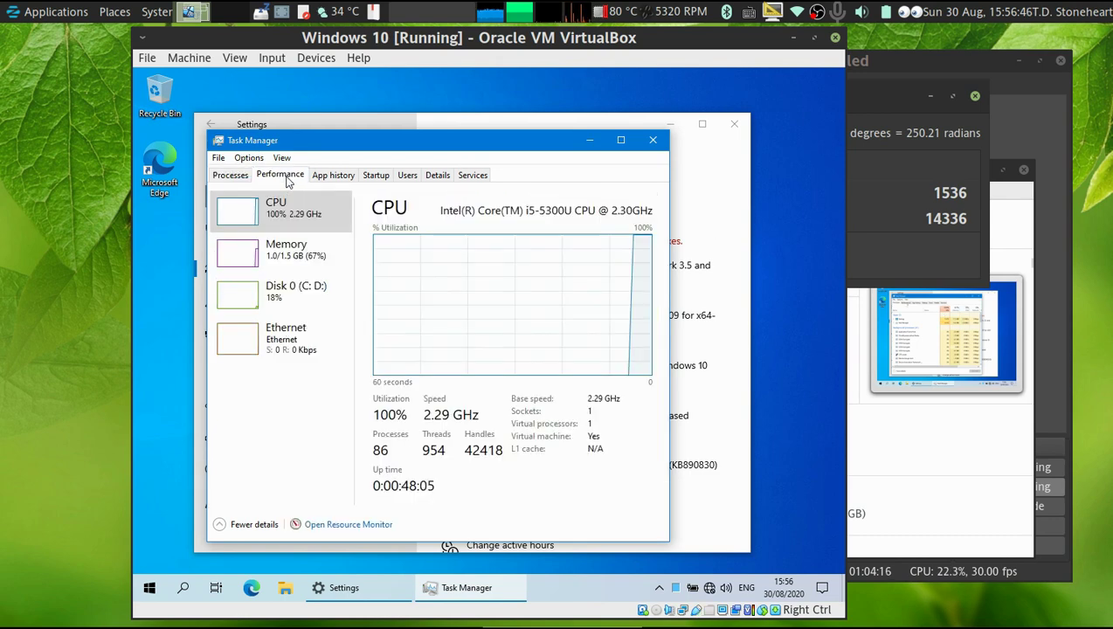
left_click(323, 291)
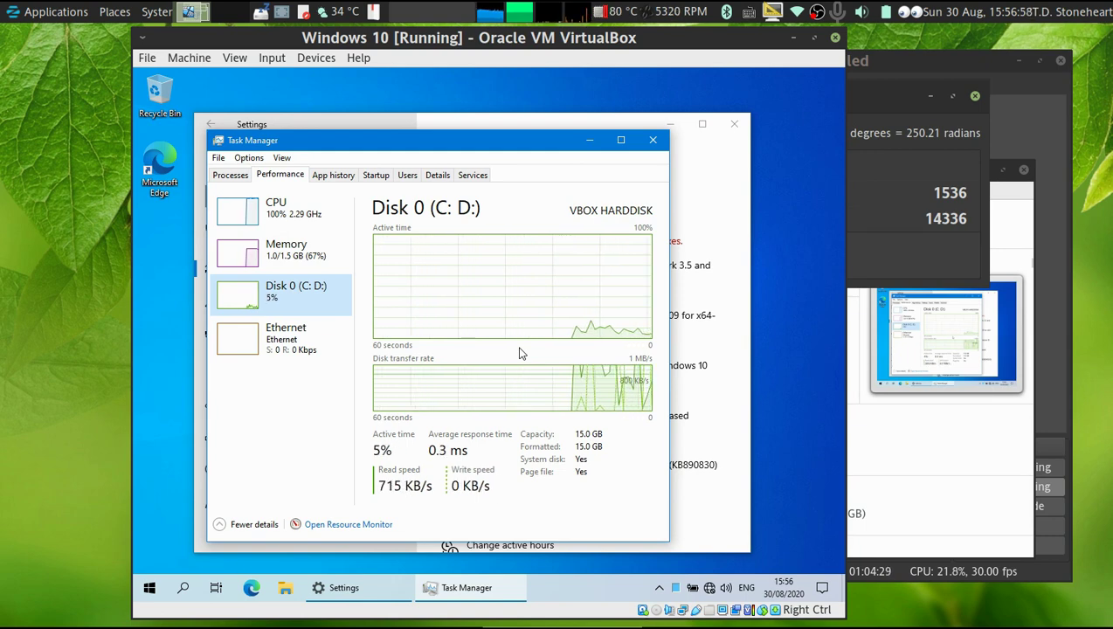
Examine the running processes sorted by disk usage and by CPU usage, restore sorting by name, and close Task Manager
left_click(229, 175)
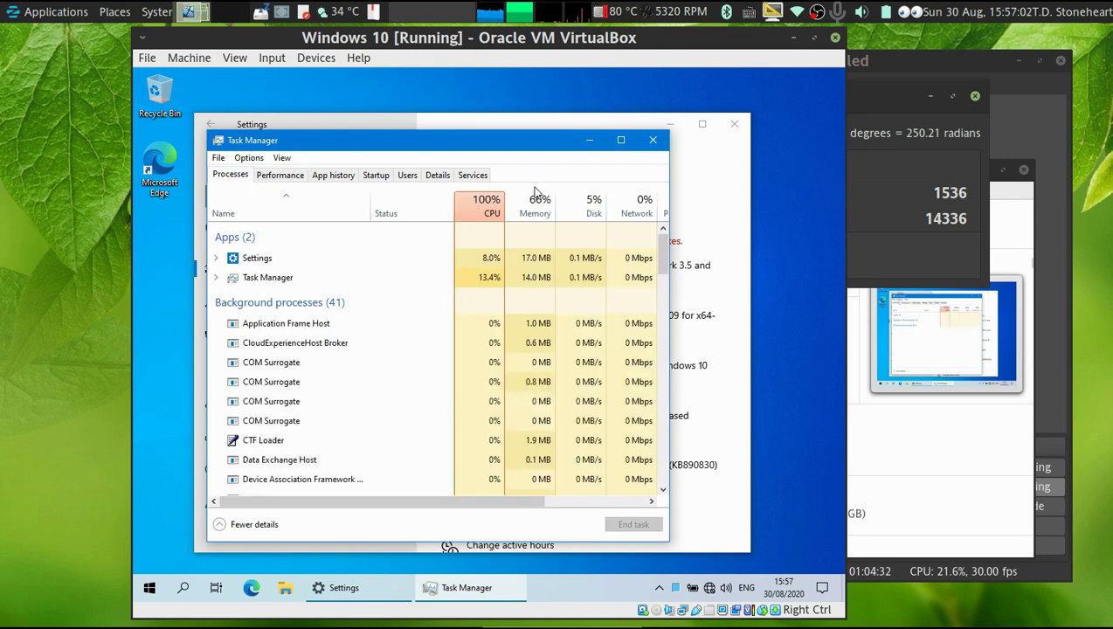
left_click(583, 208)
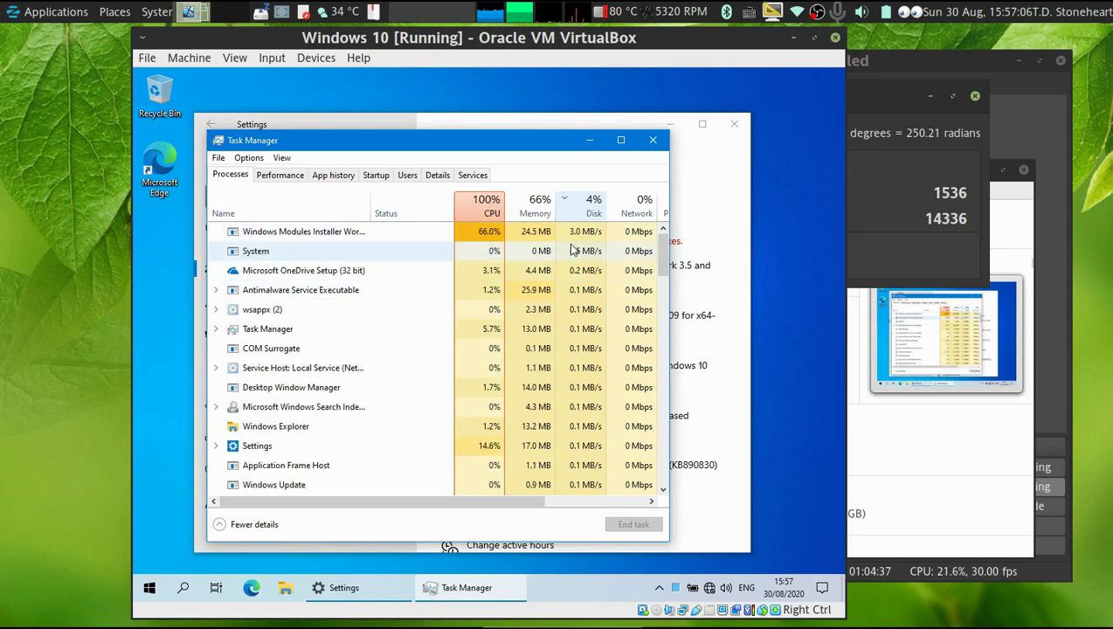
left_click(301, 216)
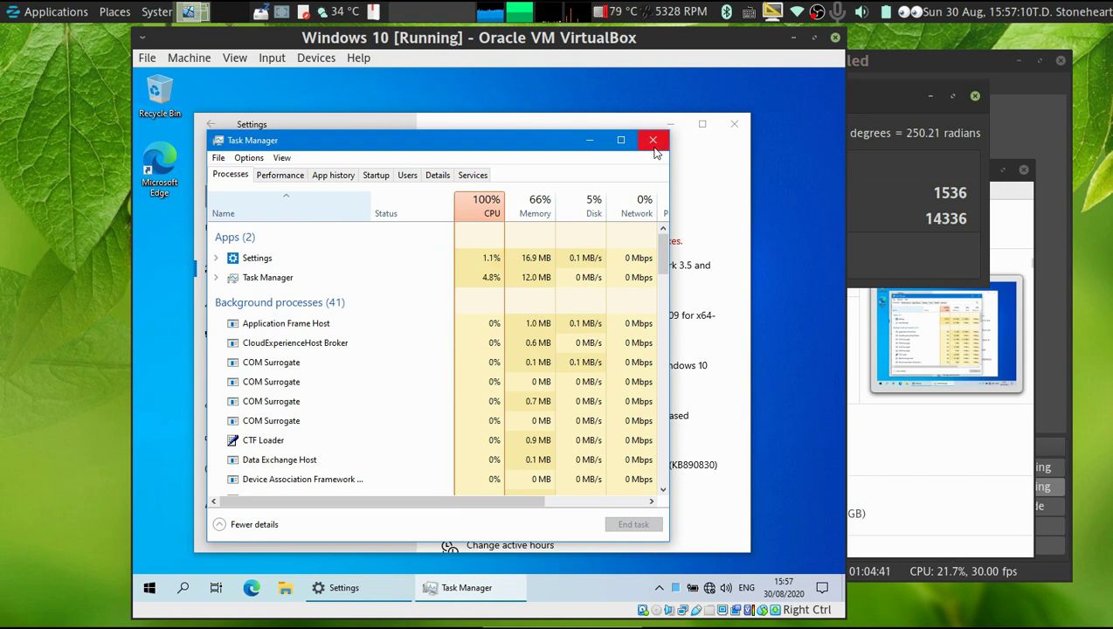
left_click(486, 206)
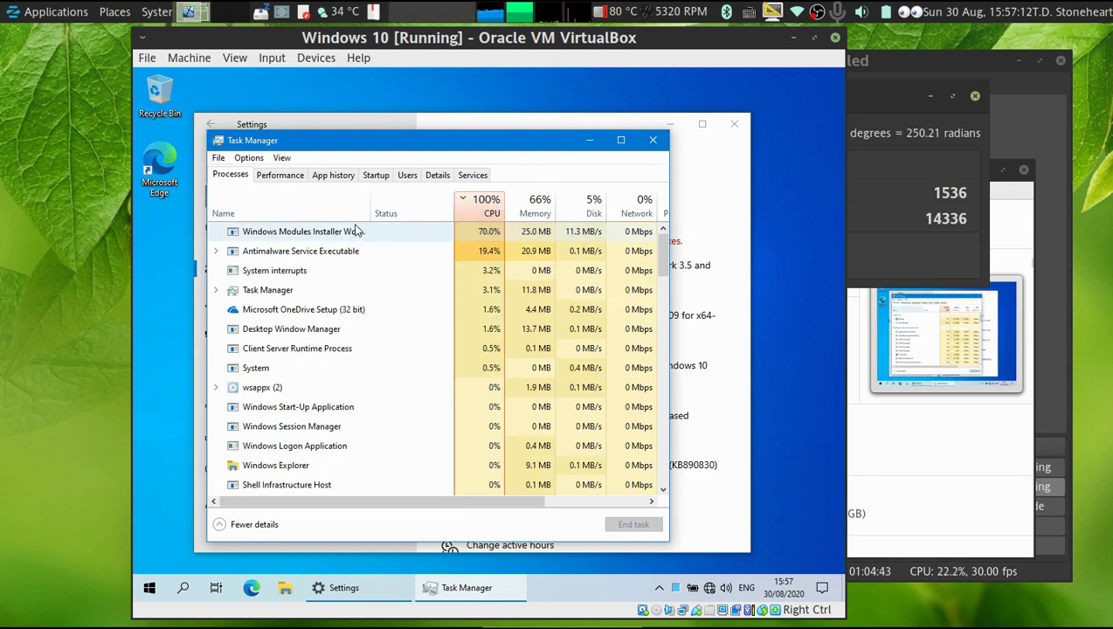
left_click(311, 215)
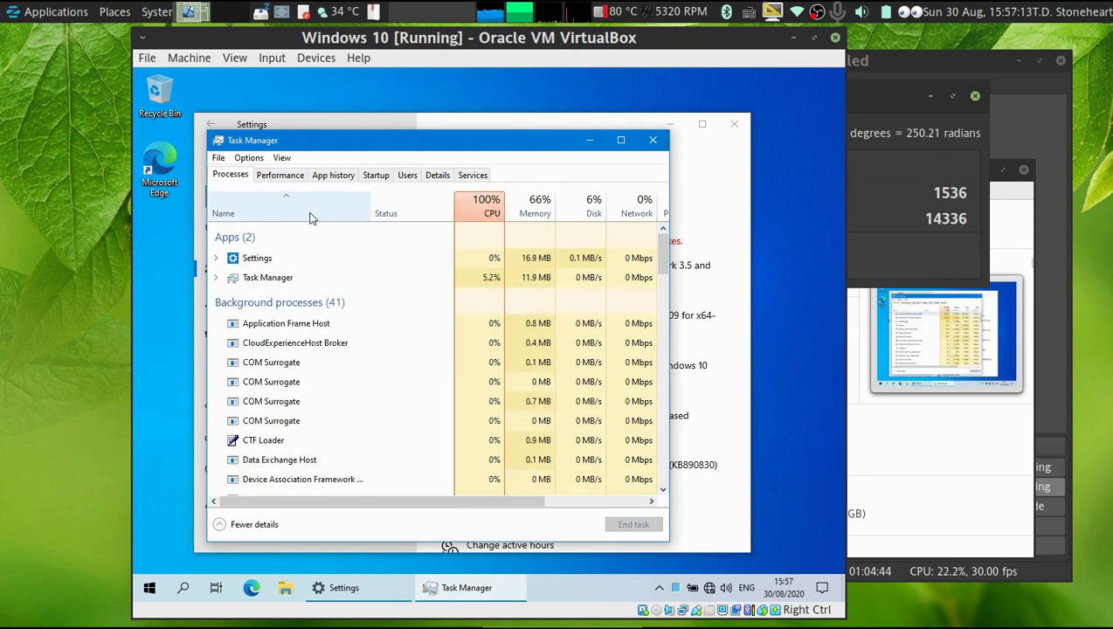
left_click(651, 141)
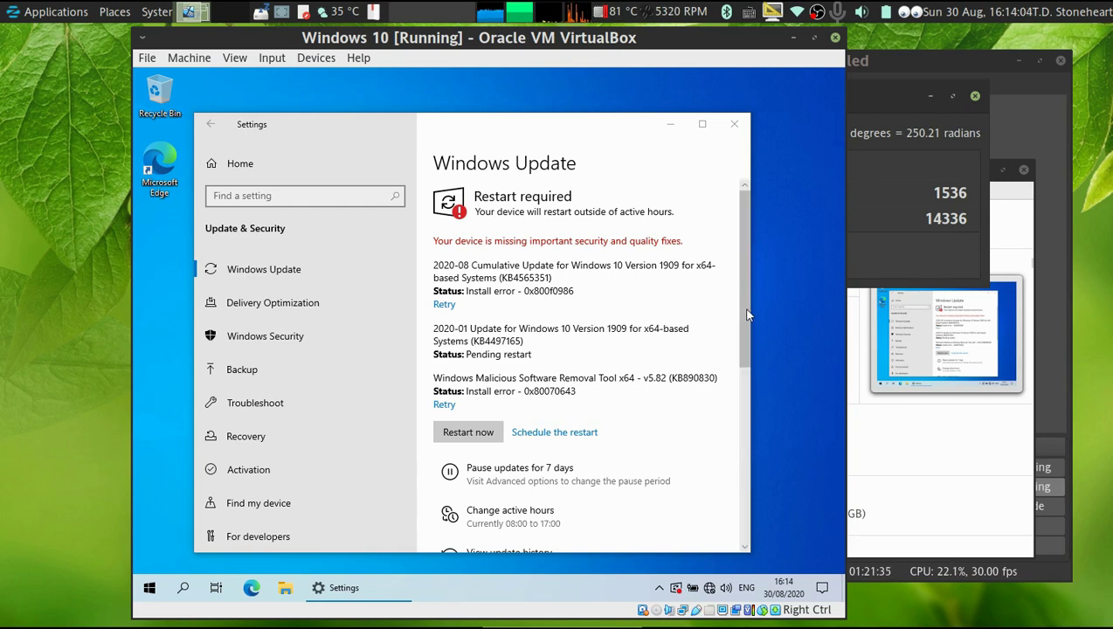
Review the Windows Update advanced options, including update notifications and pause settings, and return to the Windows Update page
left_click_drag(742, 328, 745, 402)
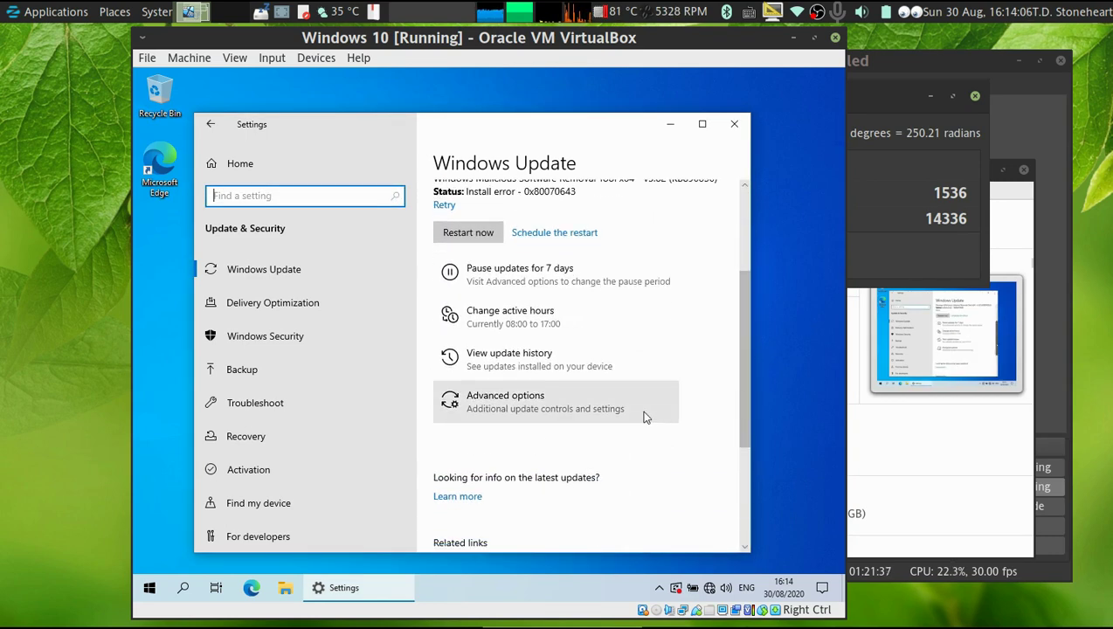
left_click(447, 395)
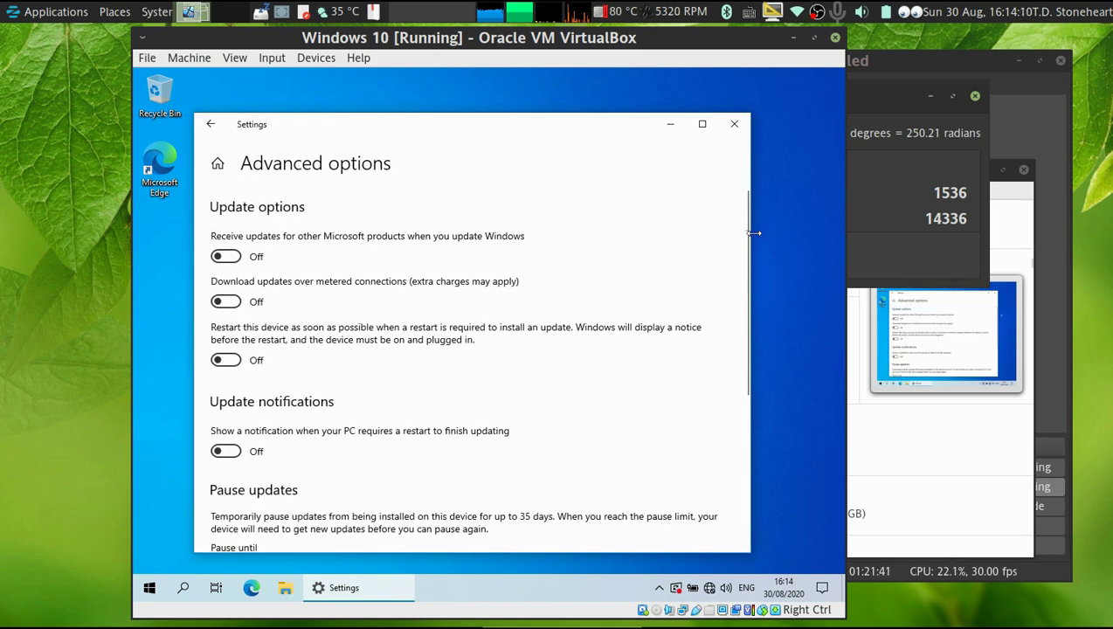
left_click_drag(746, 245, 728, 403)
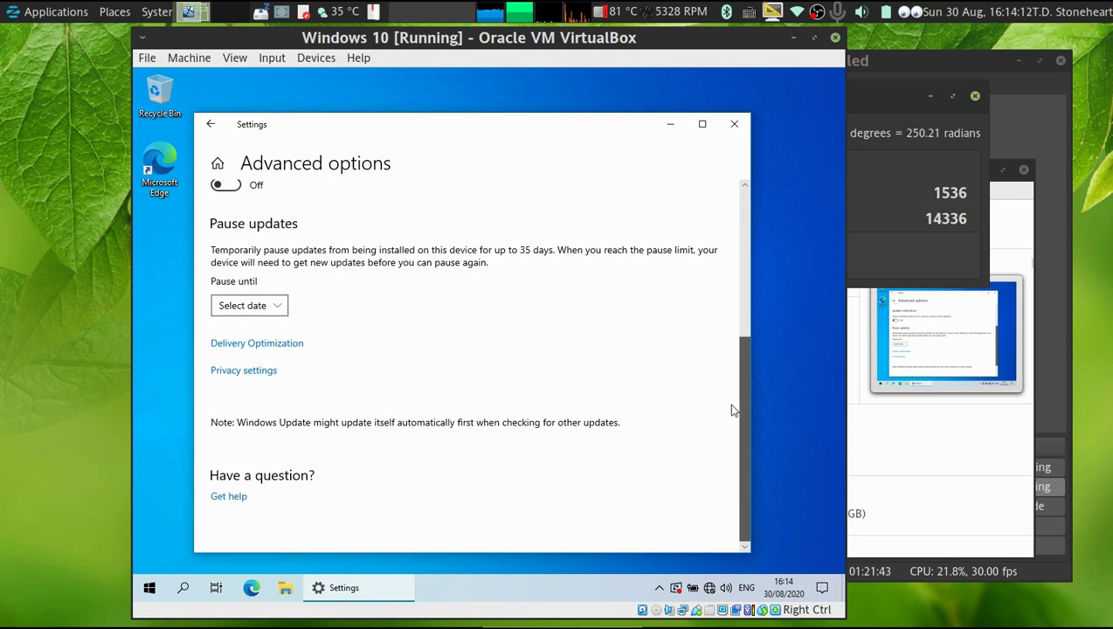
scroll(629, 398, "up", 3)
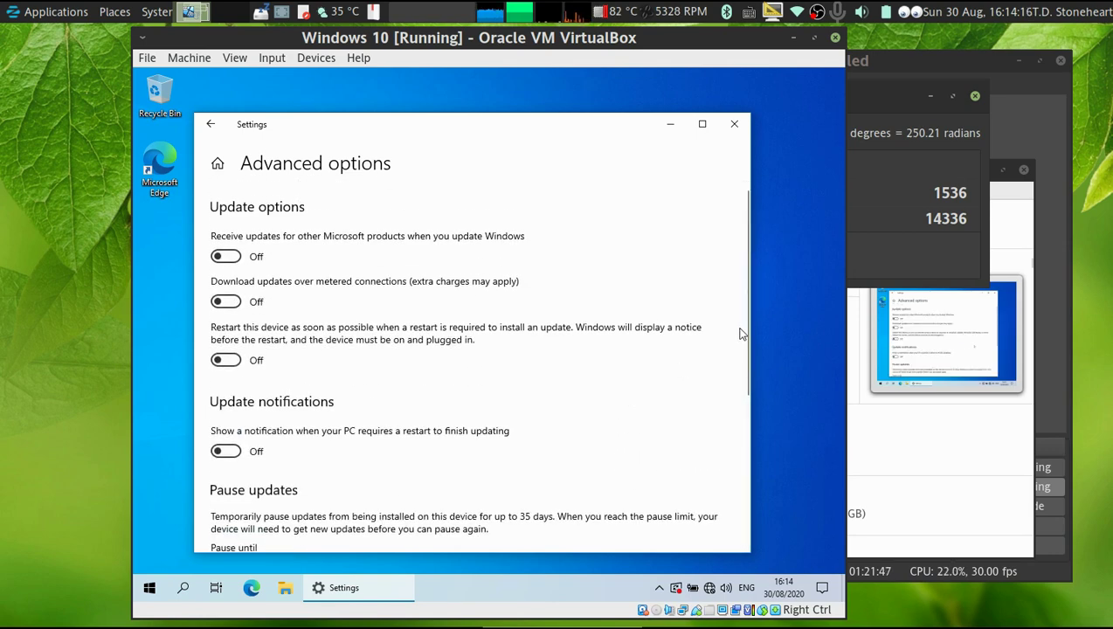
left_click(208, 127)
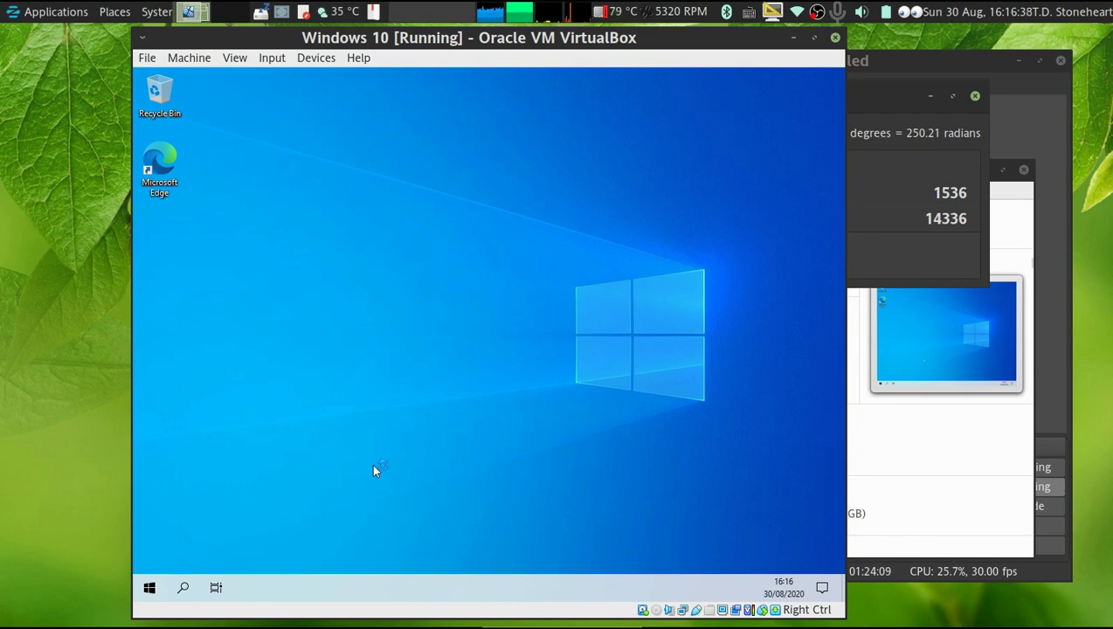
Open Update & Security in Windows Settings and retry the failed Windows updates
key("super")
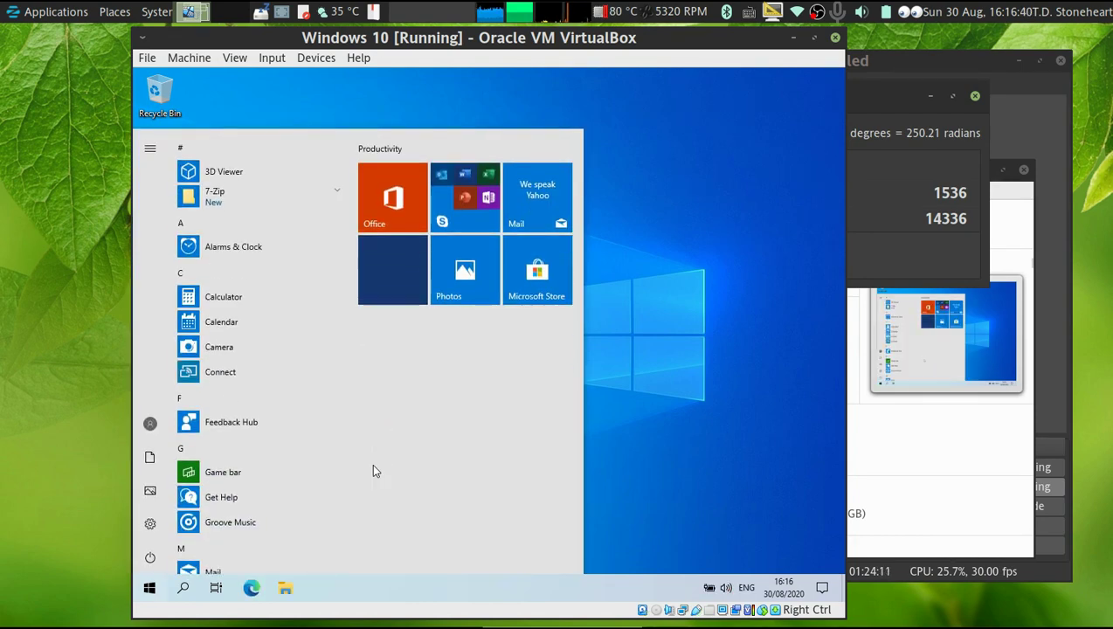
mouse_move(154, 529)
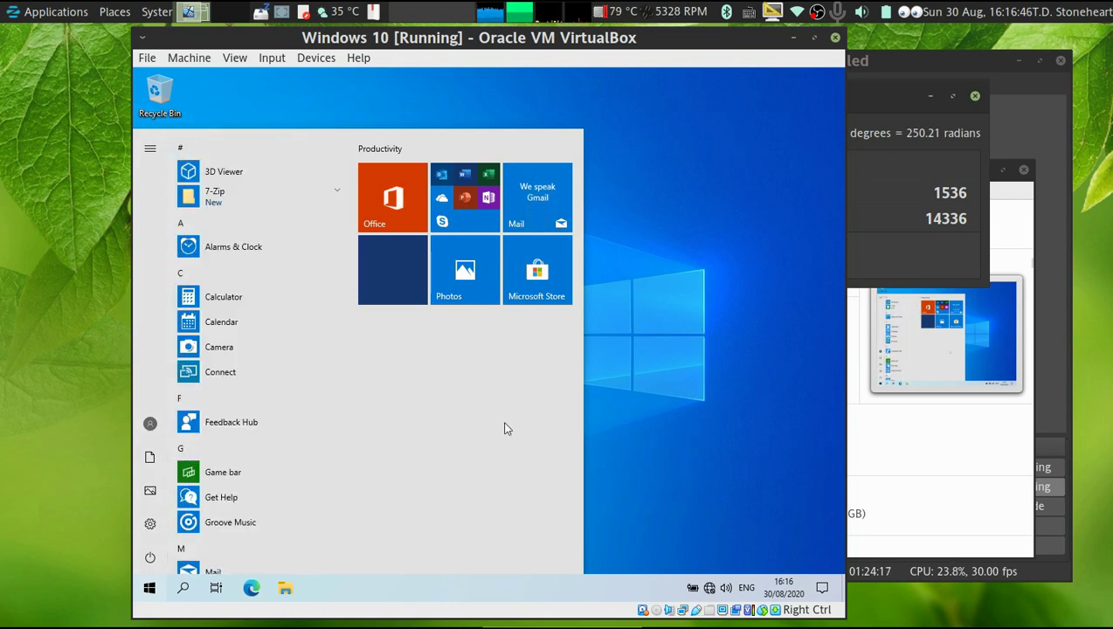
key("super+i")
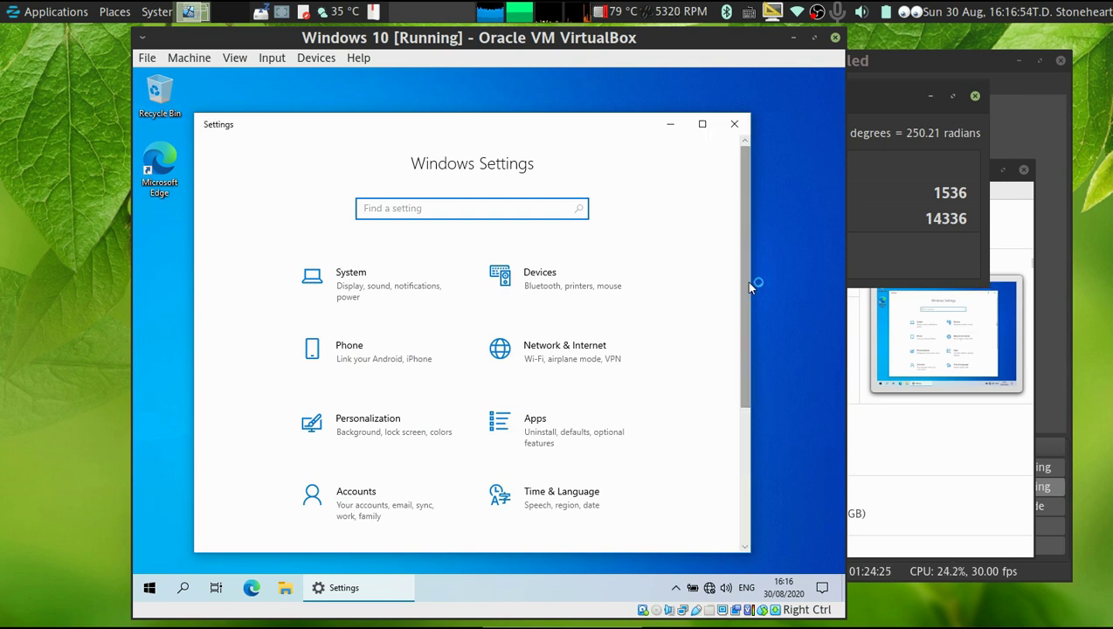
left_click_drag(749, 286, 745, 422)
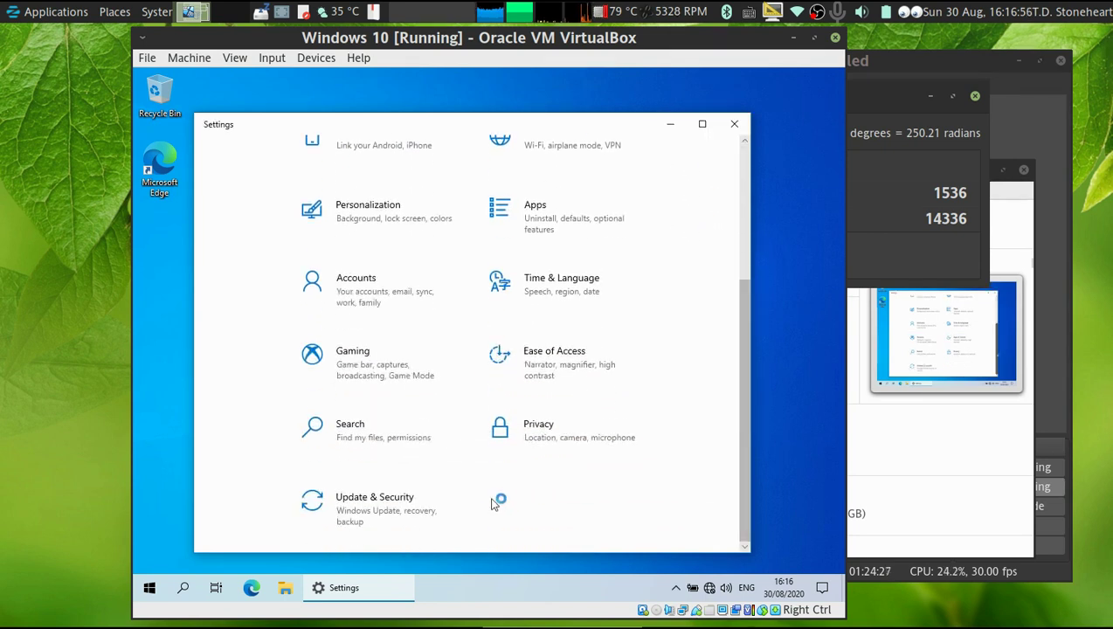
left_click(397, 519)
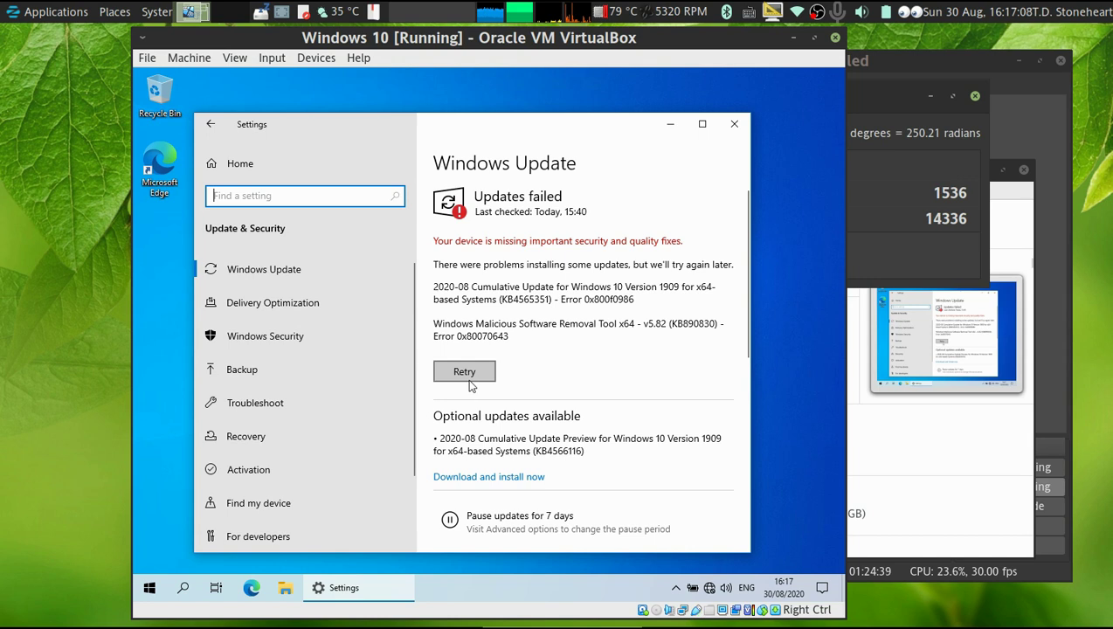
left_click(469, 379)
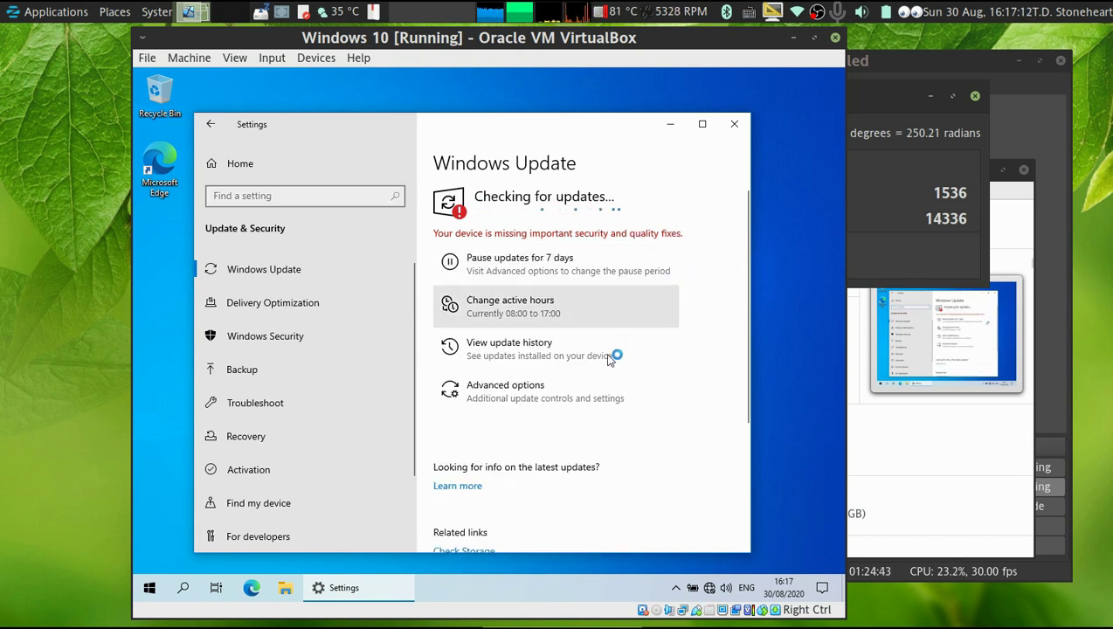
Look through the dates available for pausing updates in the advanced update options without choosing one, and go back to Windows Update
left_click(611, 398)
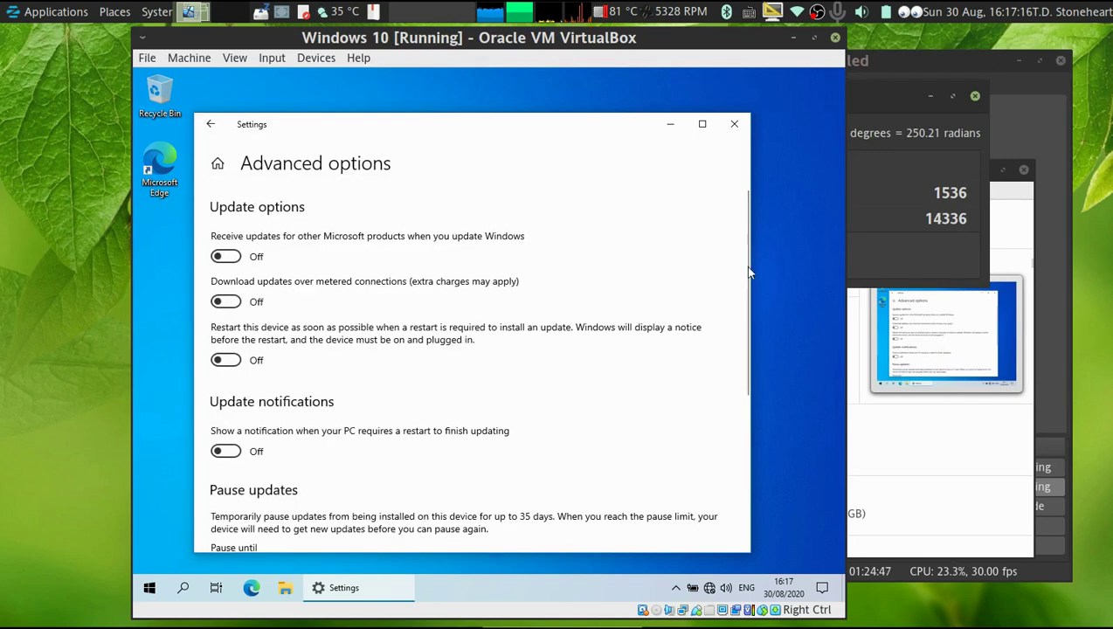
left_click_drag(743, 266, 735, 428)
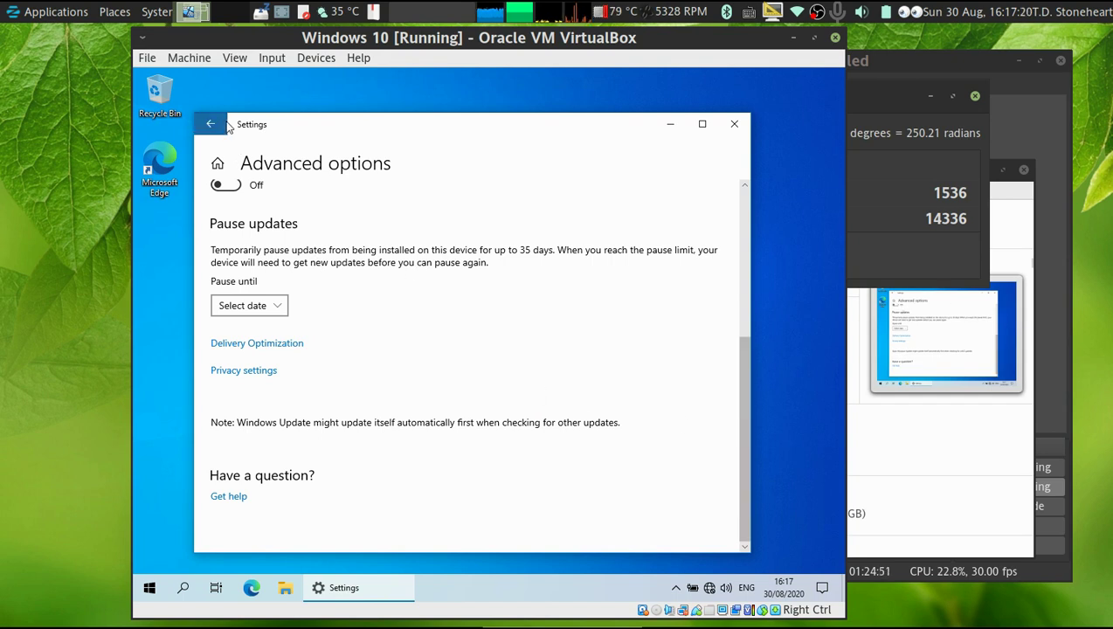
left_click(276, 307)
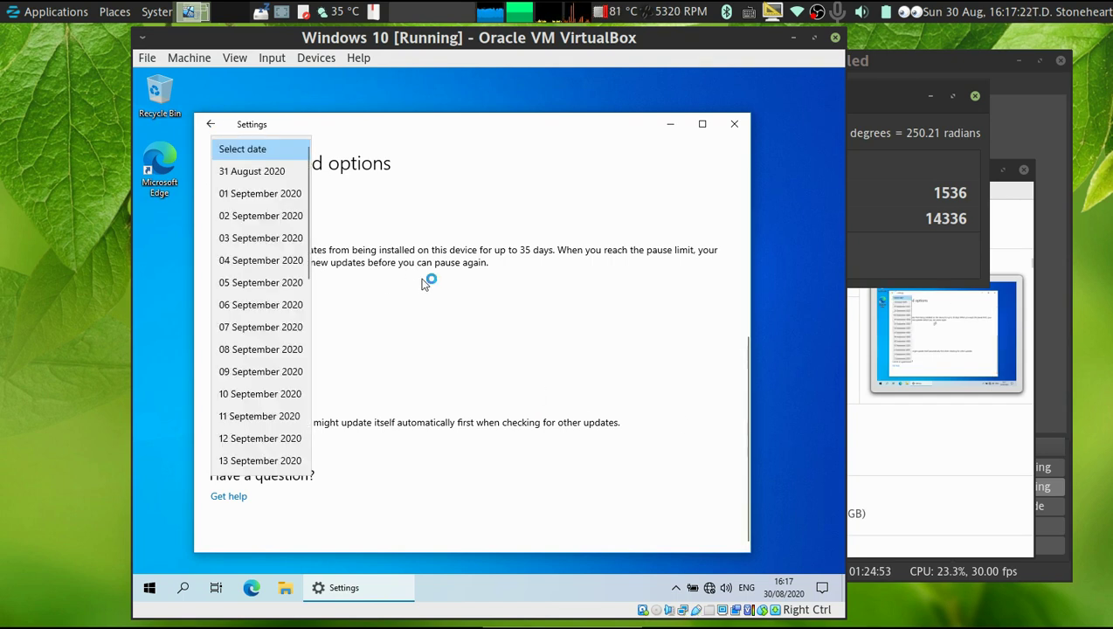
left_click(428, 286)
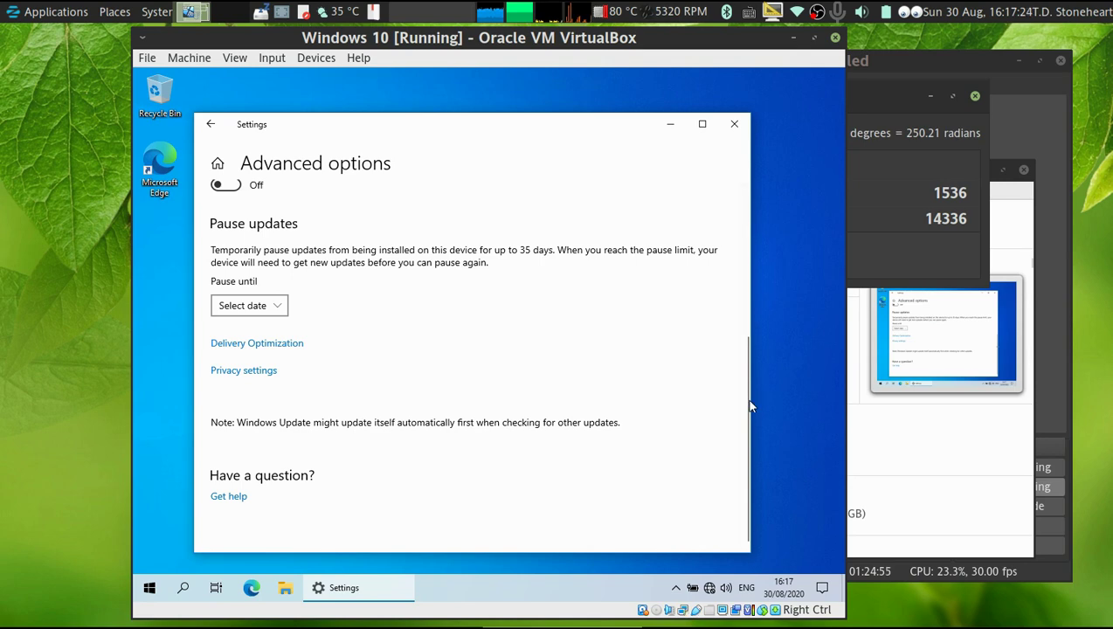
left_click_drag(741, 367, 737, 267)
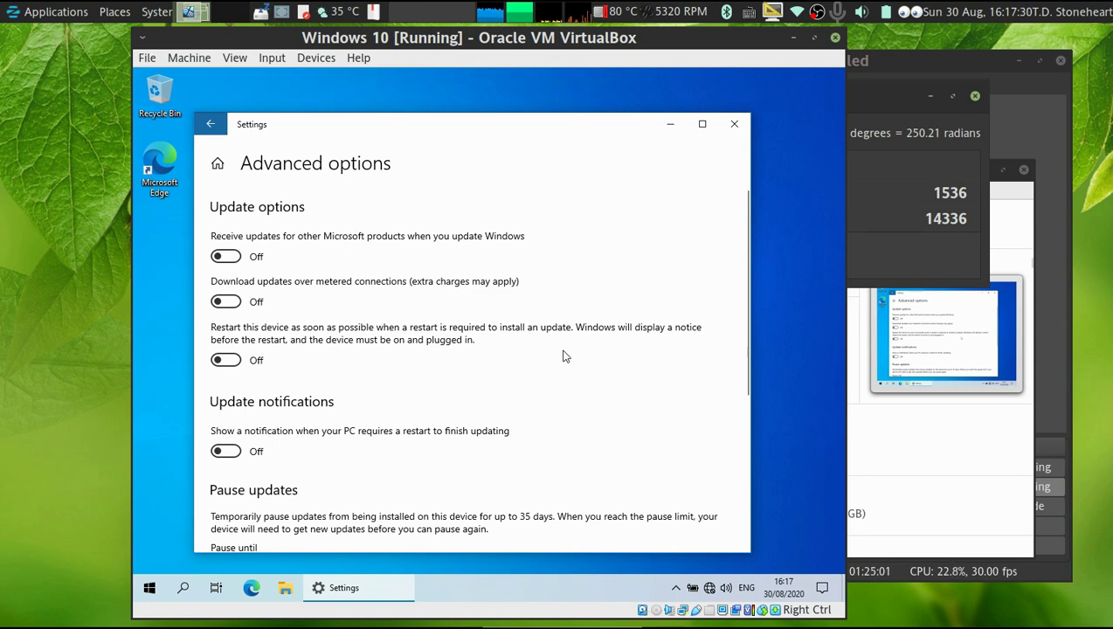
key("alt+Left")
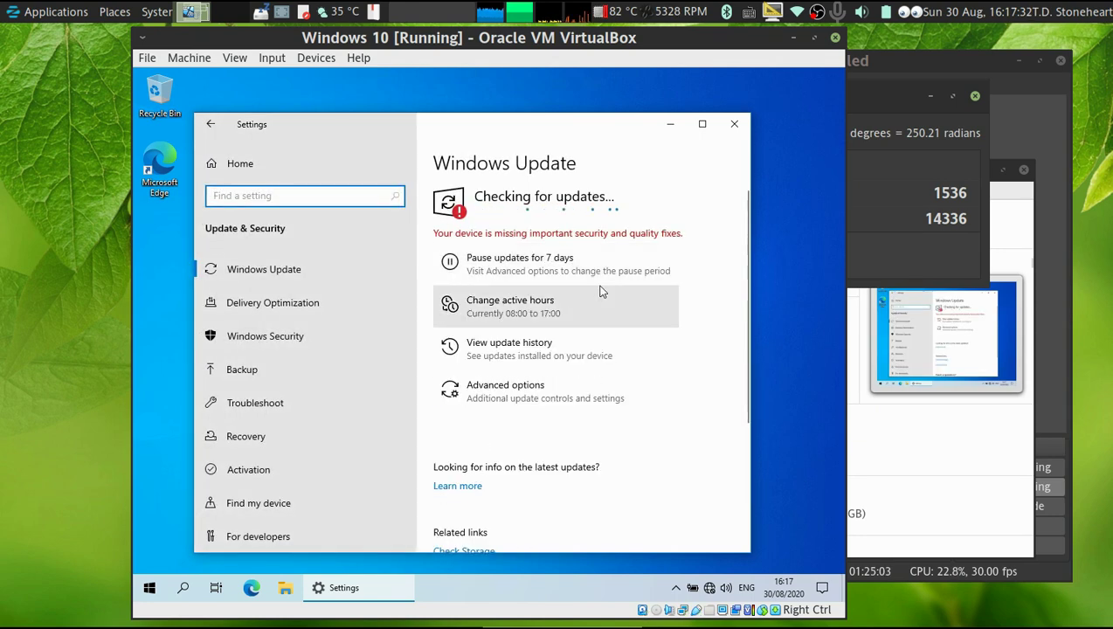
Close Settings and shut down the Windows 10 virtual machine, and close the calculator on the host desktop
left_click(733, 126)
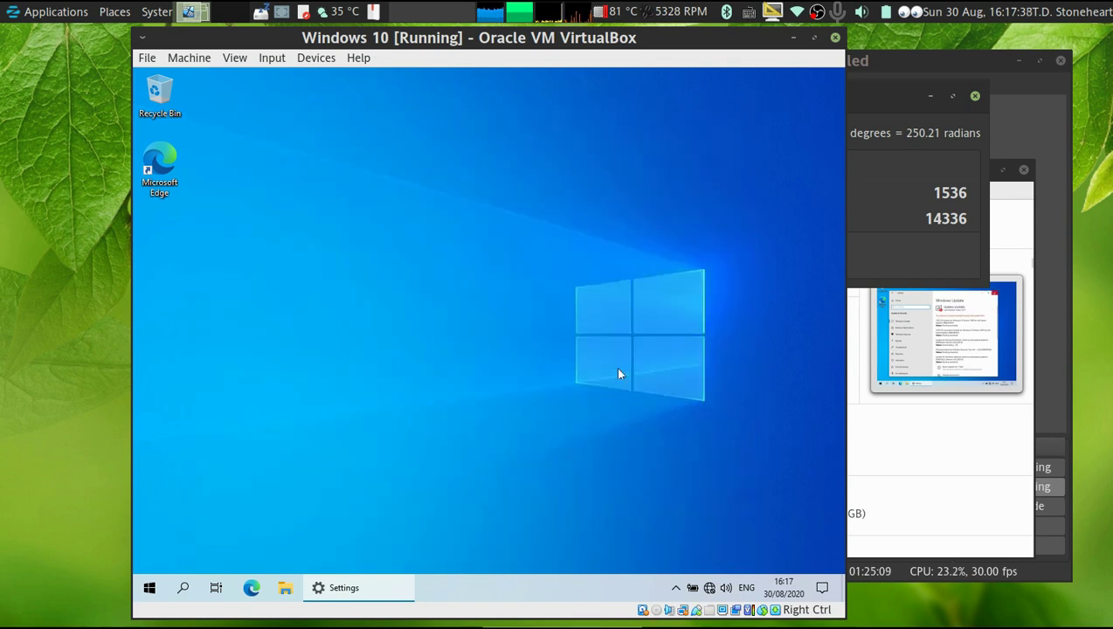
left_click(149, 588)
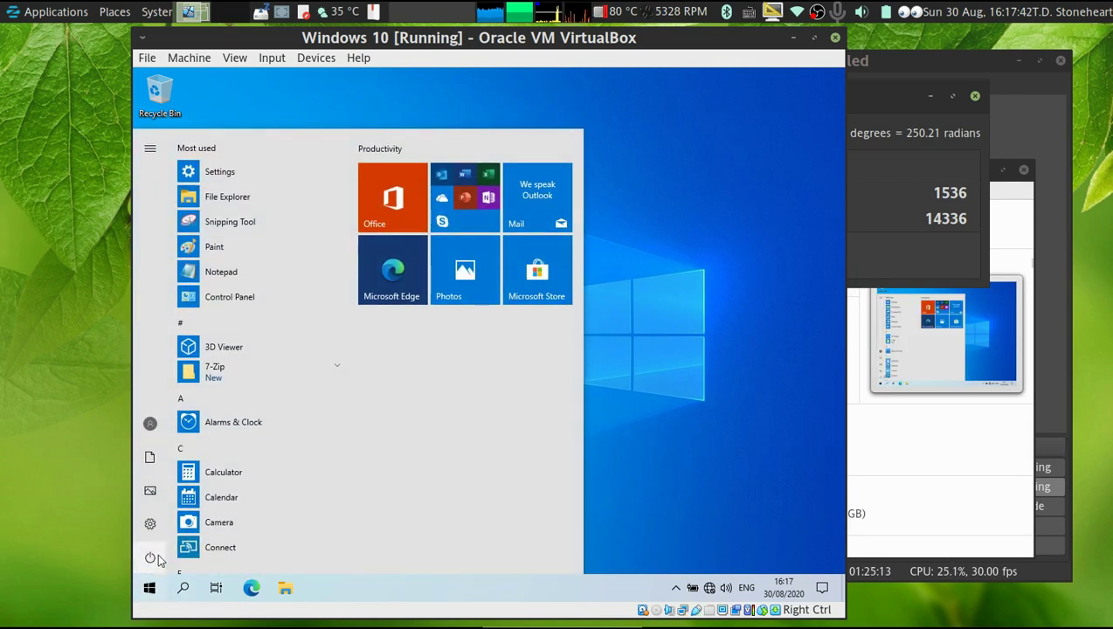
mouse_move(162, 555)
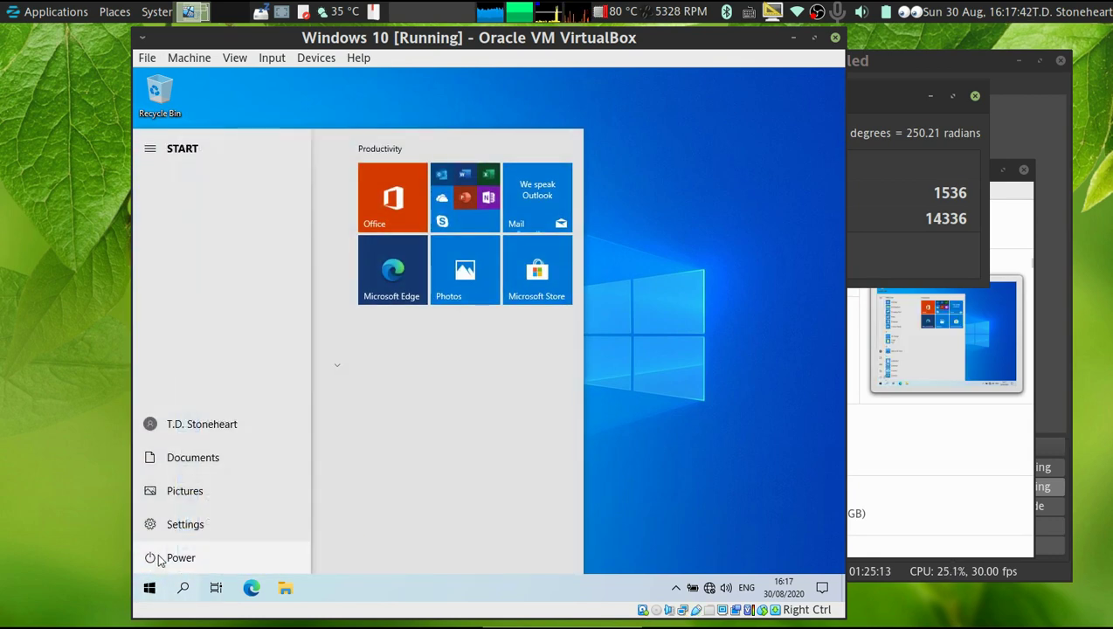
left_click(296, 558)
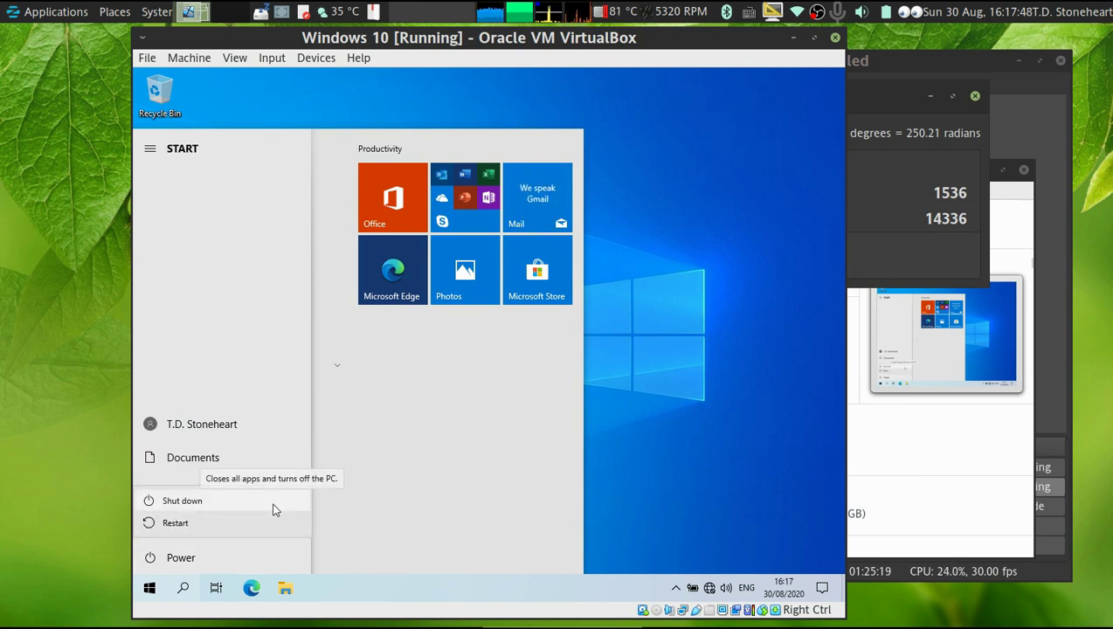
key("Escape")
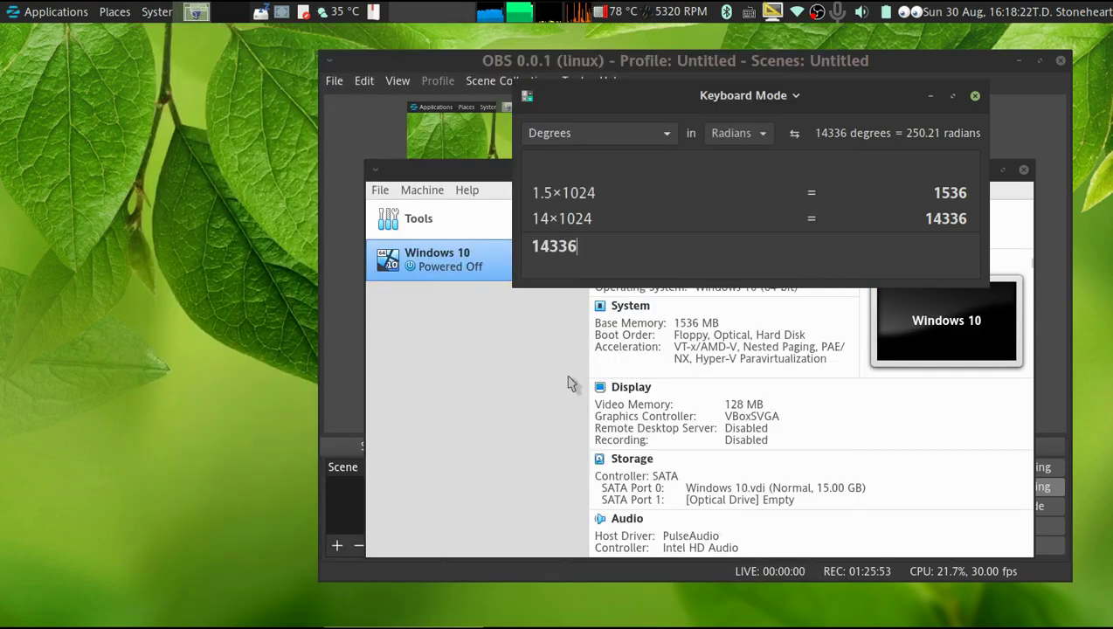
left_click(975, 95)
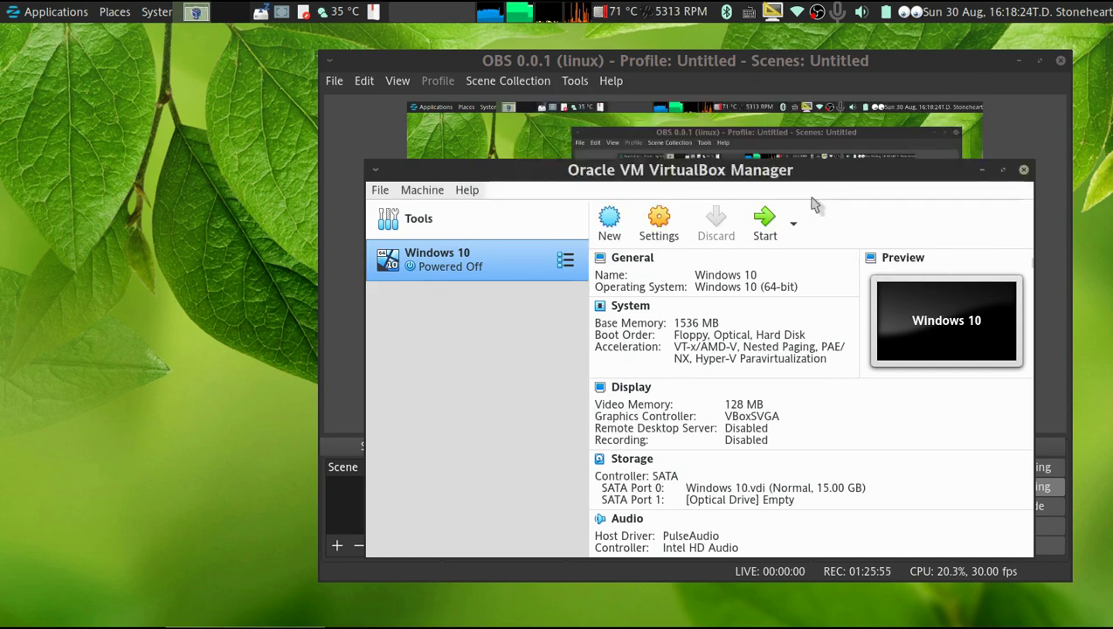